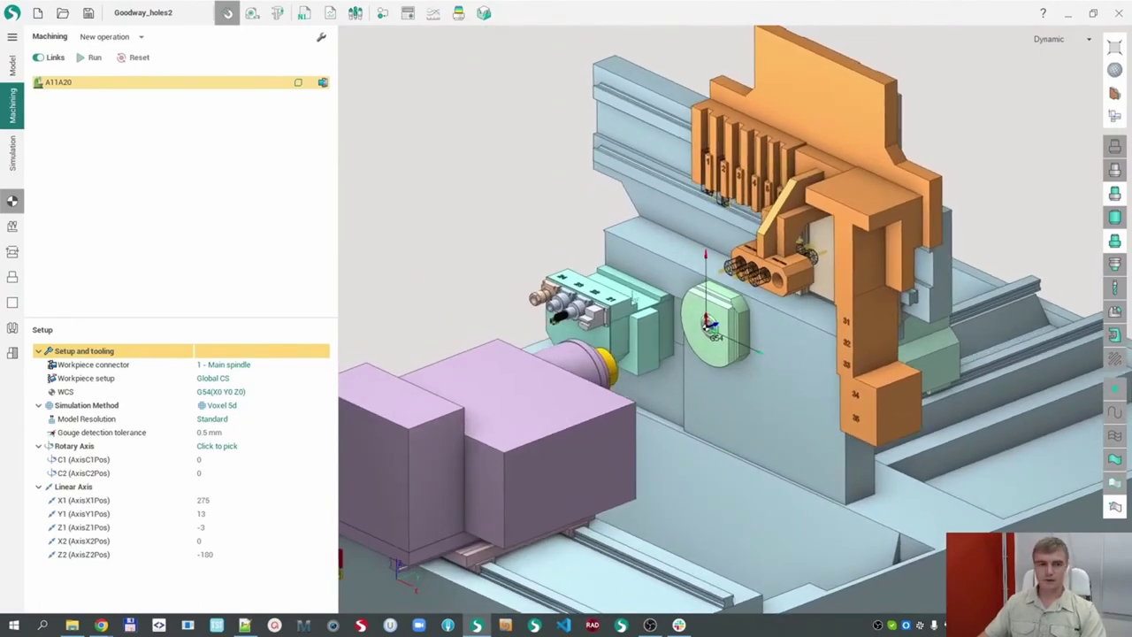
- Open the part's Design1 for editing and bring its dimensioned solid close into view
middle_click_drag(490, 321, 747, 299)
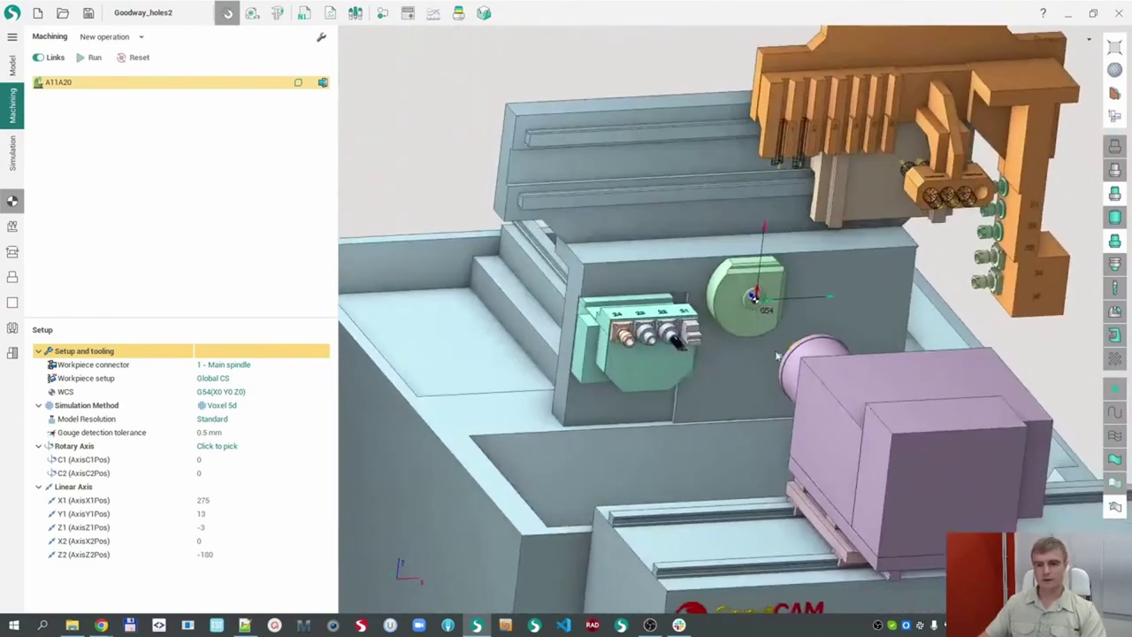
scroll(747, 299, "up", 8)
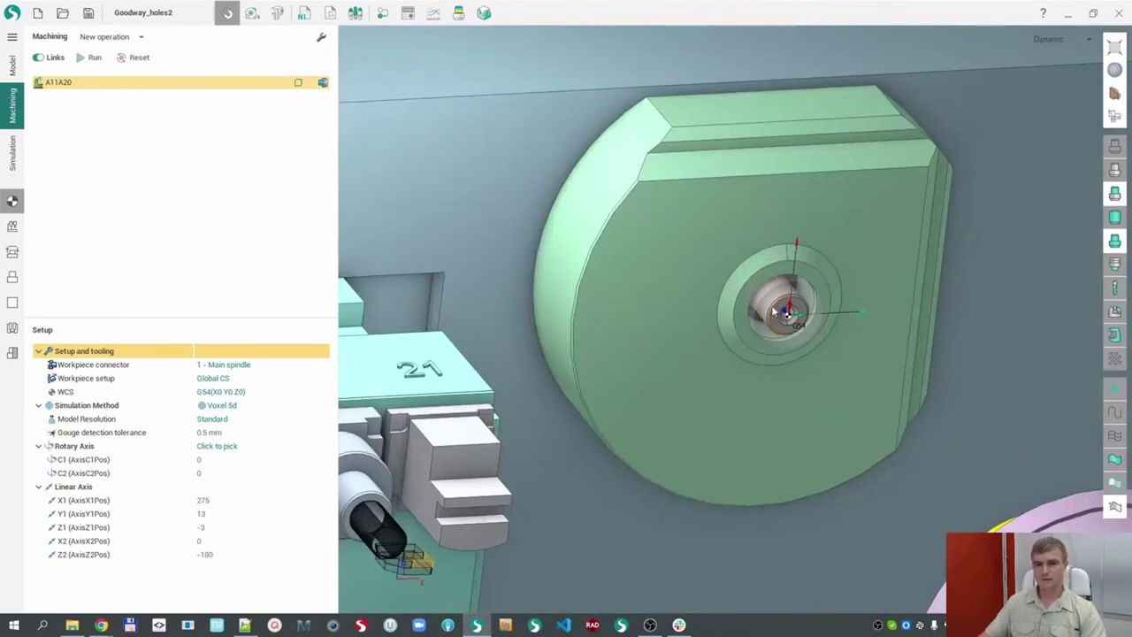
left_click(13, 72)
scroll(637, 255, "down", 3)
middle_click_drag(639, 257, 672, 277)
scroll(664, 280, "up", 6)
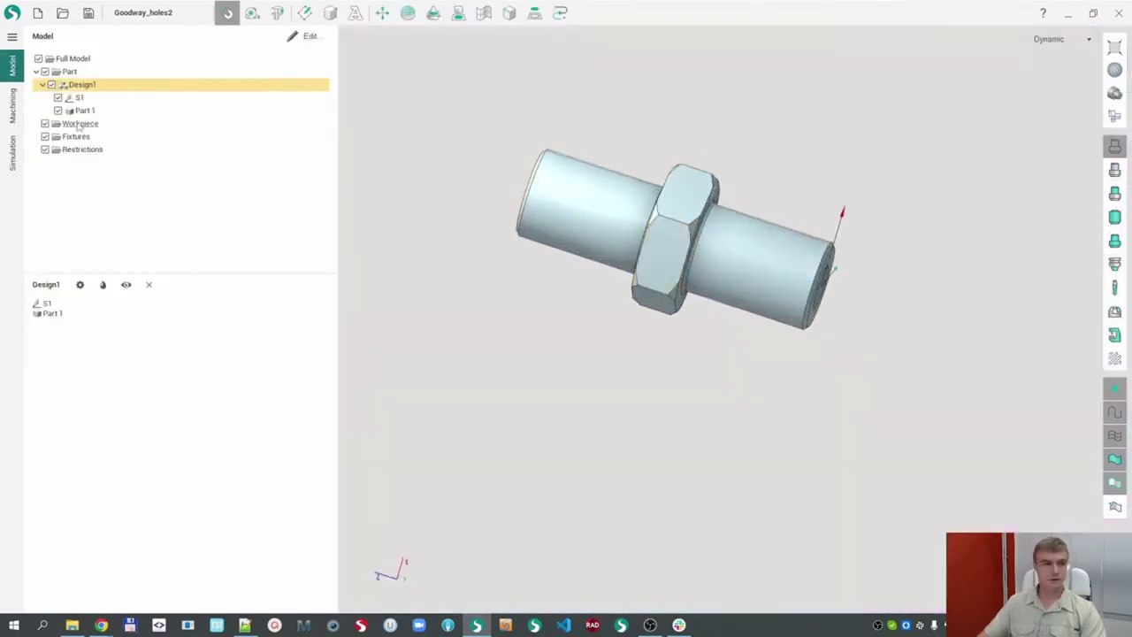
left_click(305, 36)
left_click(303, 50)
middle_click_drag(604, 222, 725, 330)
scroll(725, 331, "up", 3)
scroll(688, 356, "down", 2)
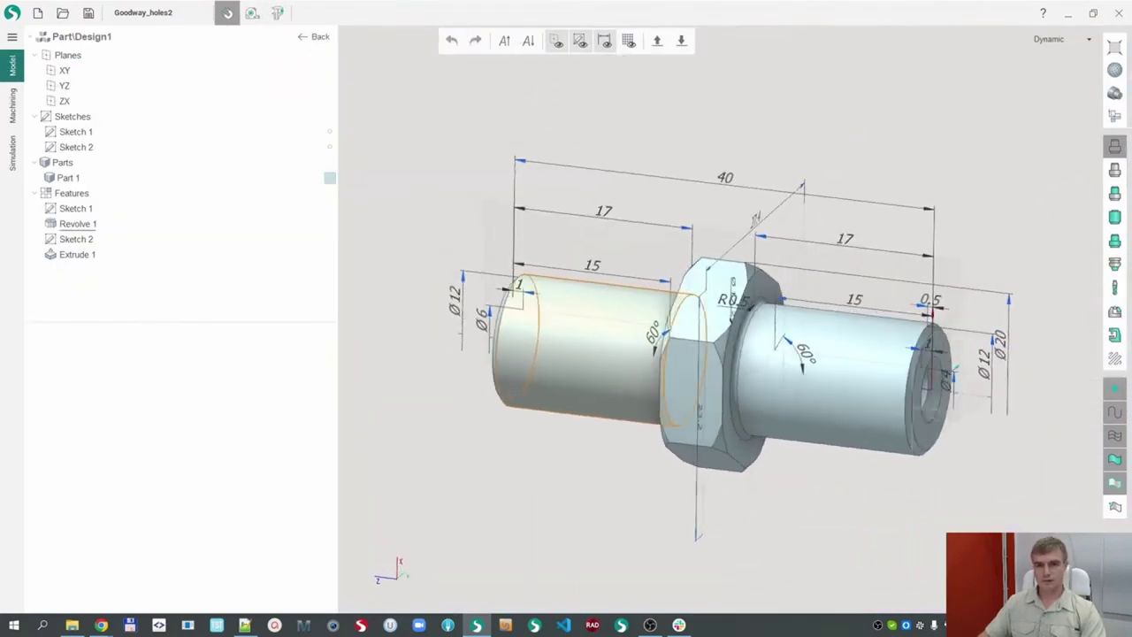
- Try an overall part length of 44 mm and restore the dimension to 40 mm
double_click(727, 179)
type("44")
key("Return")
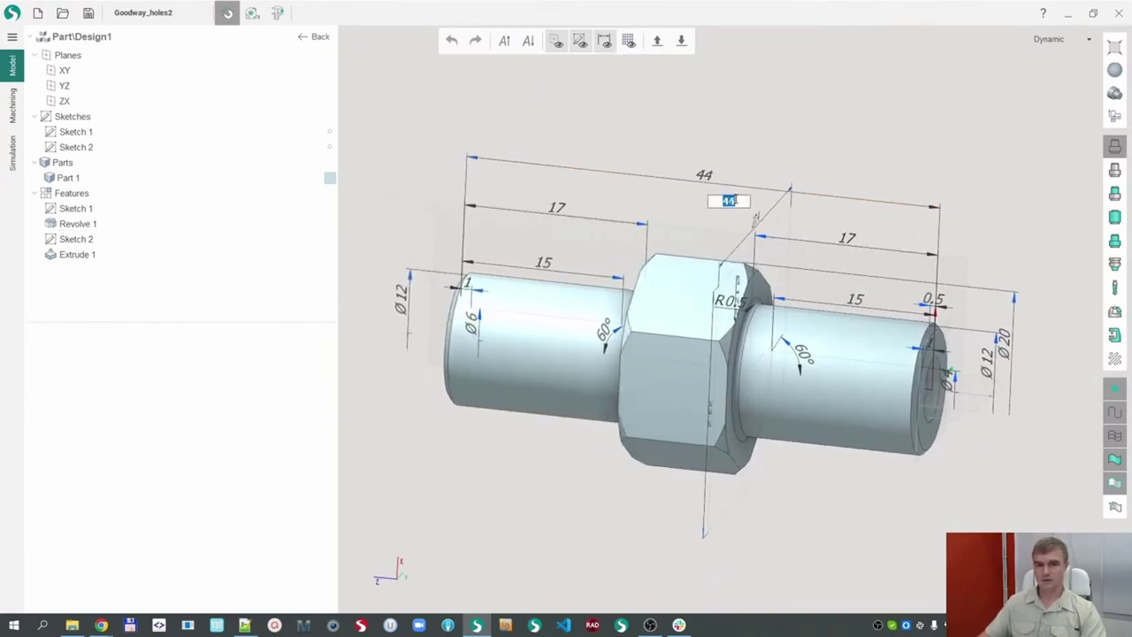
scroll(733, 200, "down", 3)
scroll(734, 200, "up", 1)
scroll(734, 200, "down", 2)
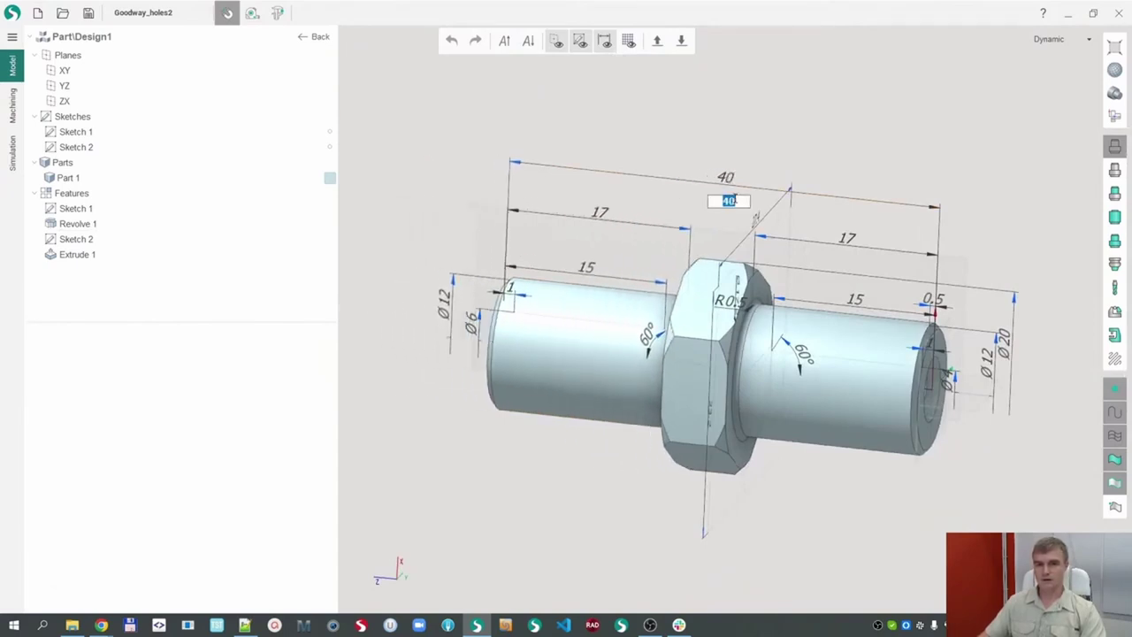
key("Return")
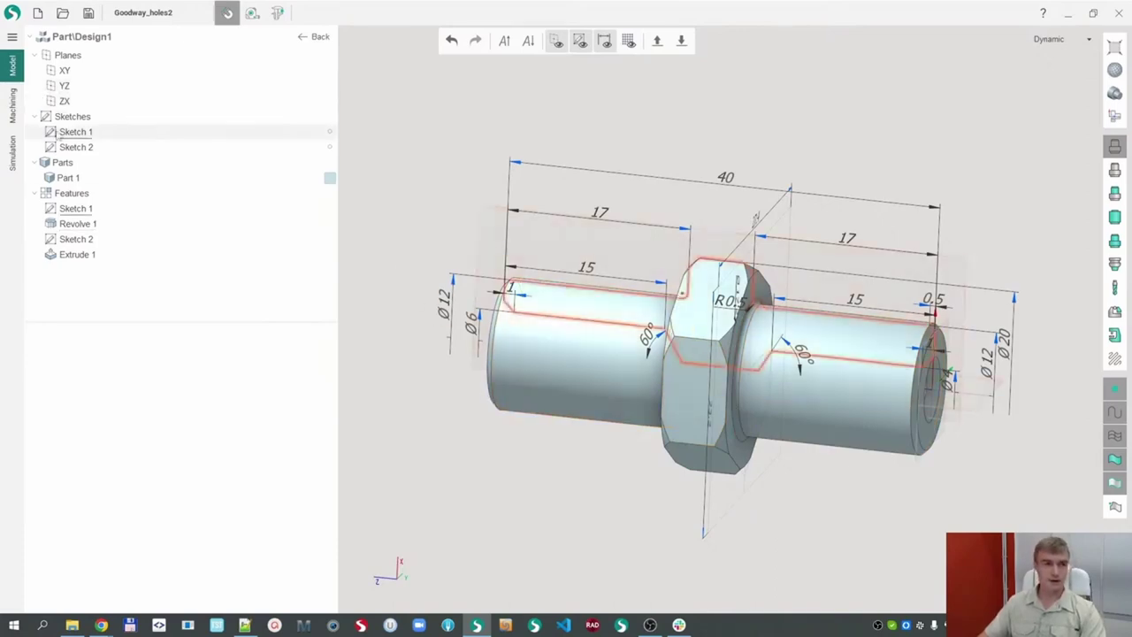
- Return to the machining setup and inspect the part inside its stock by hiding the machine, showing the machine again to examine the main spindle area
left_click(13, 108)
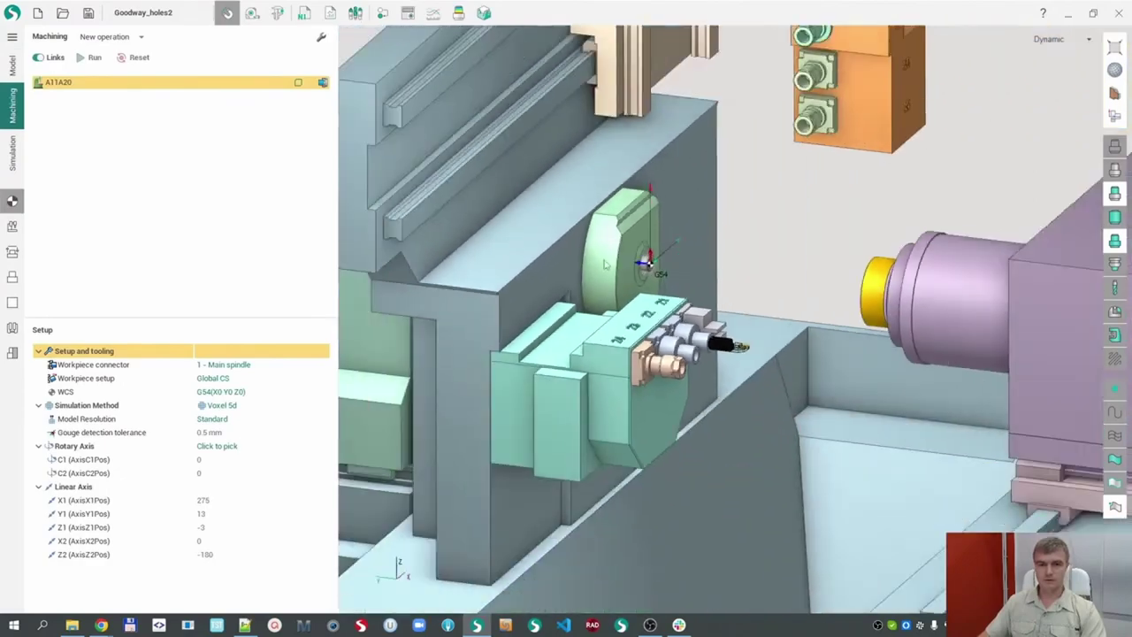
middle_click_drag(605, 264, 571, 276)
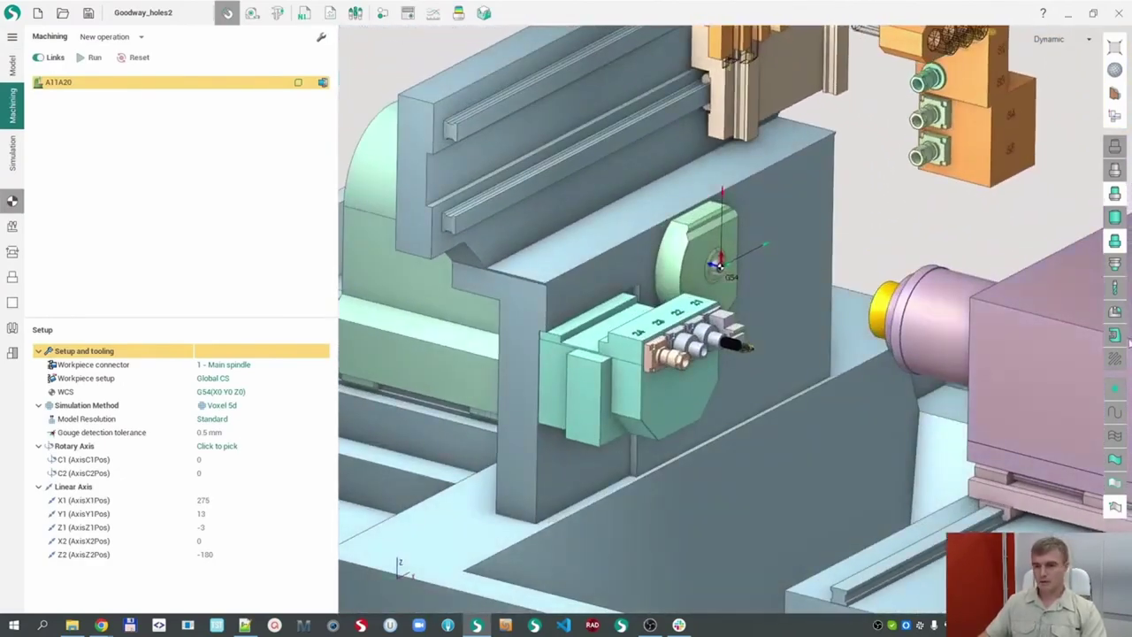
left_click(1114, 339)
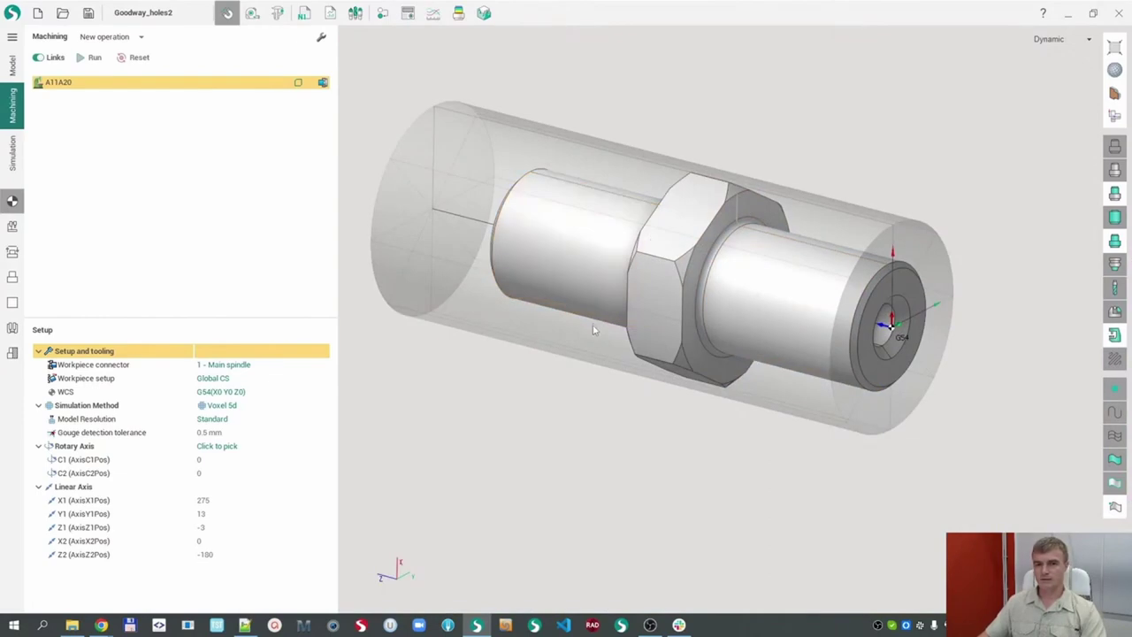
left_click(1114, 337)
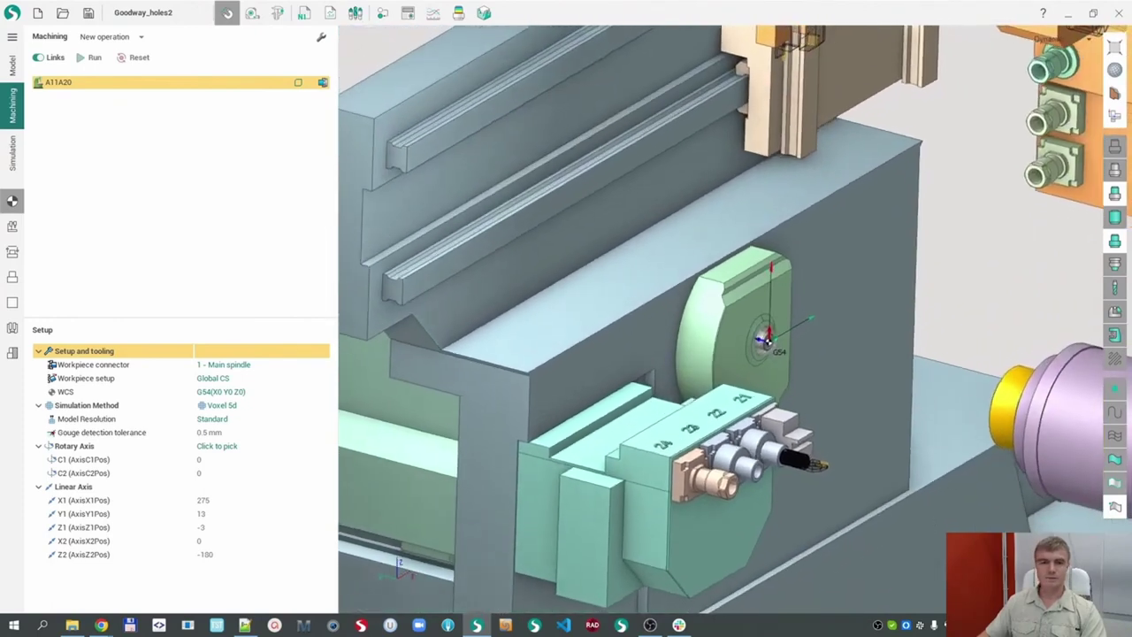
scroll(791, 309, "down", 3)
middle_click_drag(791, 311, 711, 375)
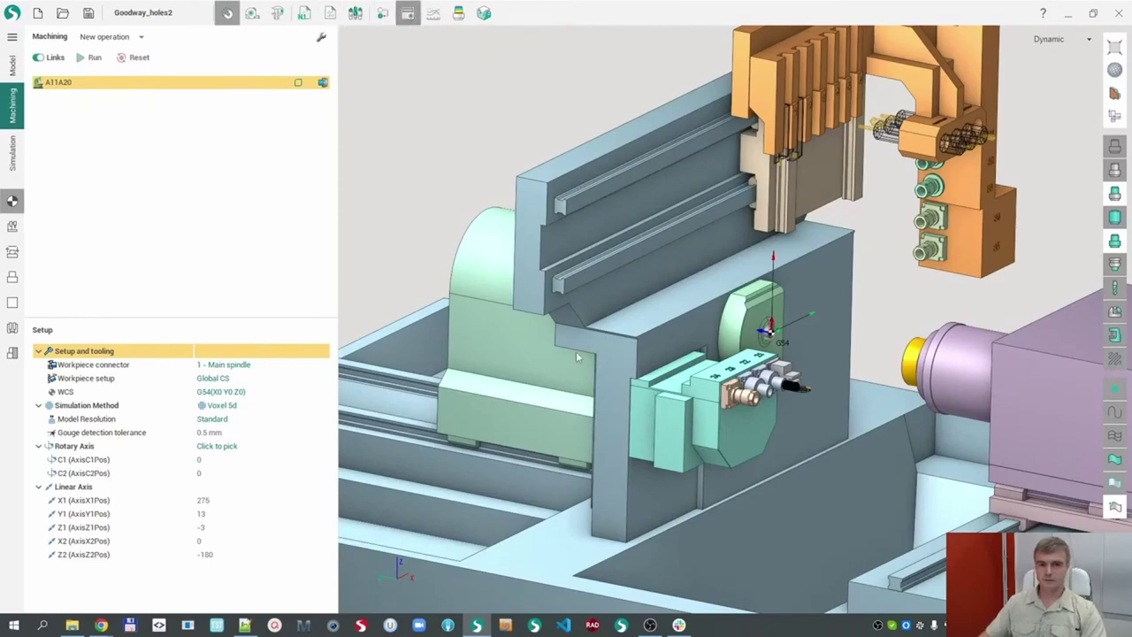
- Open the machine control panel and place it clear of the main spindle
left_click(408, 13)
left_click_drag(850, 142, 1002, 97)
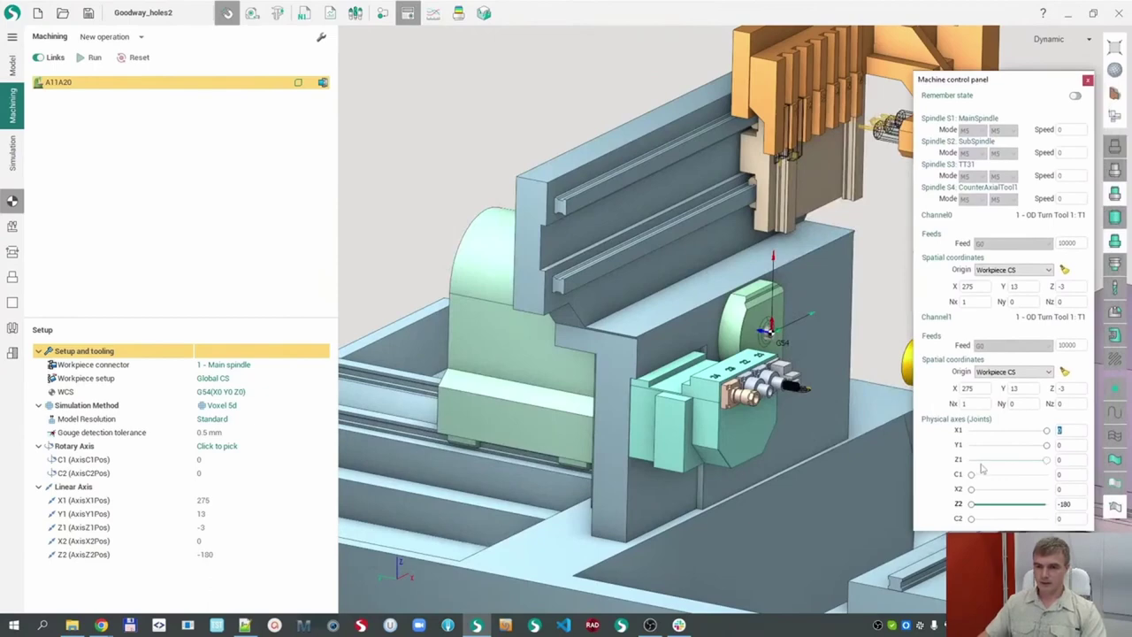
mouse_move(1053, 466)
left_mouse_down()
mouse_move(1021, 471)
mouse_move(1048, 461)
left_mouse_up()
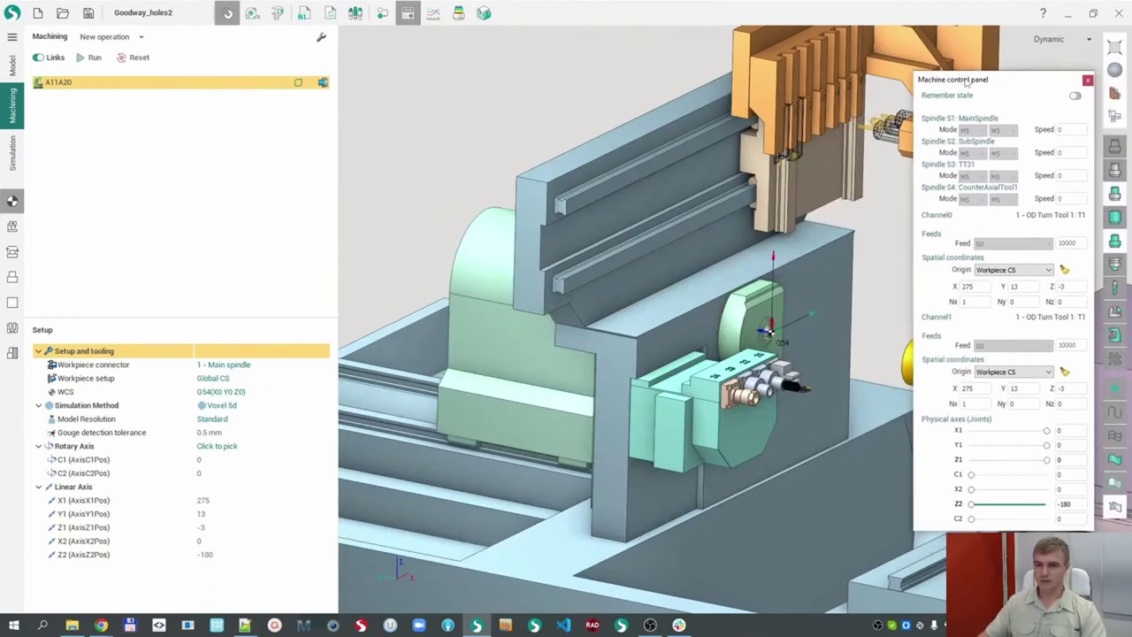
left_click_drag(966, 82, 986, 71)
scroll(691, 283, "up", 5)
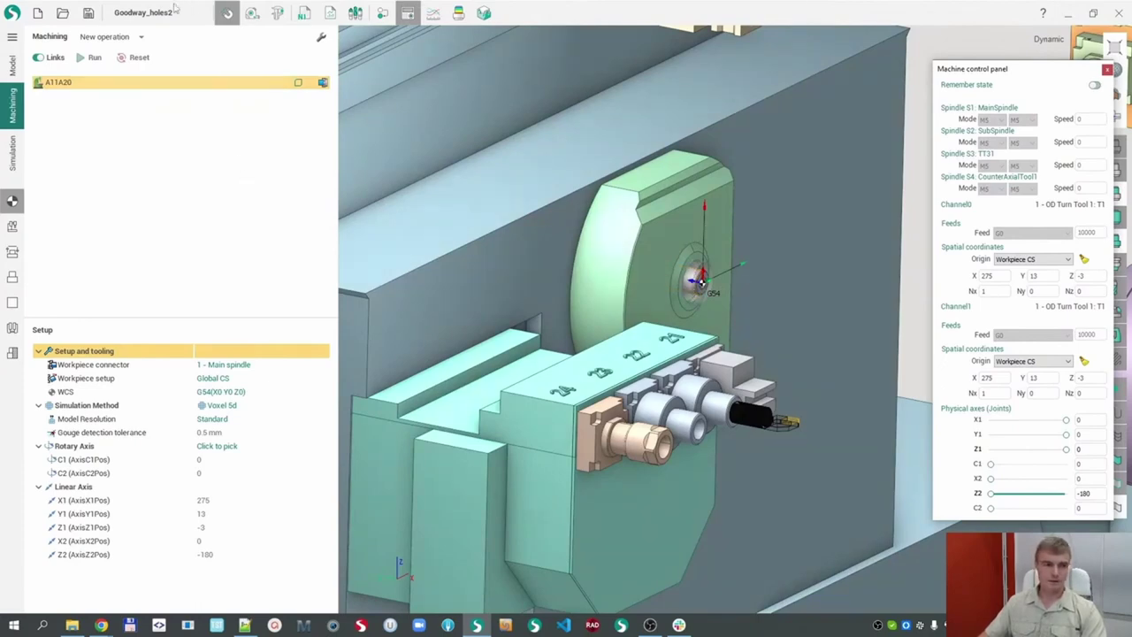
- Add a Bar feeding operation to the A11A20 machining sequence
left_click(141, 36)
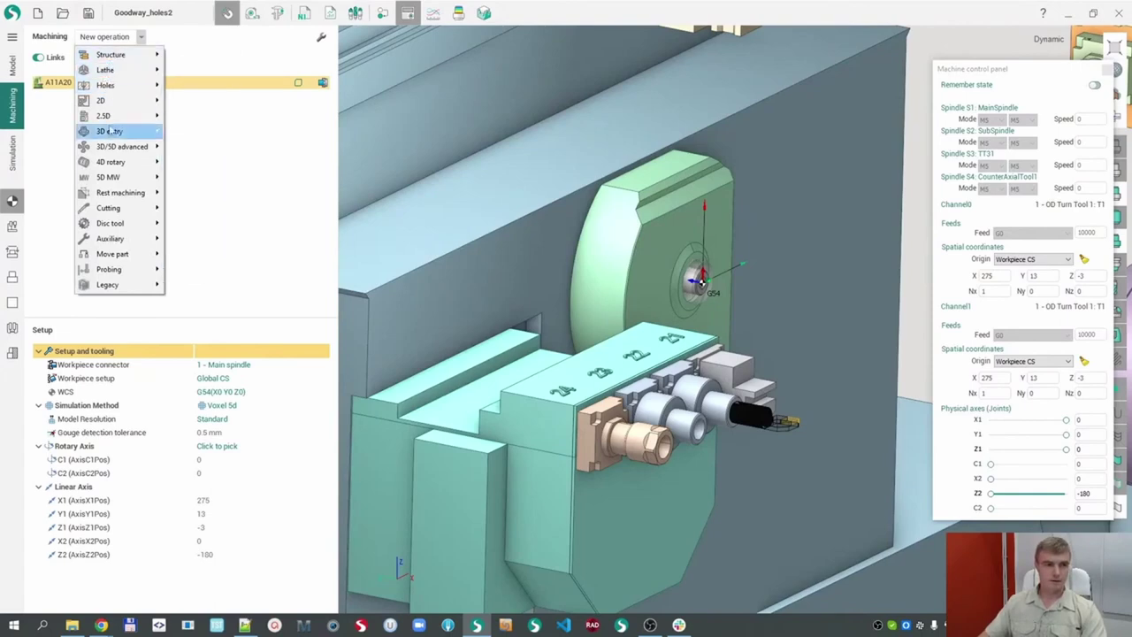
mouse_move(112, 255)
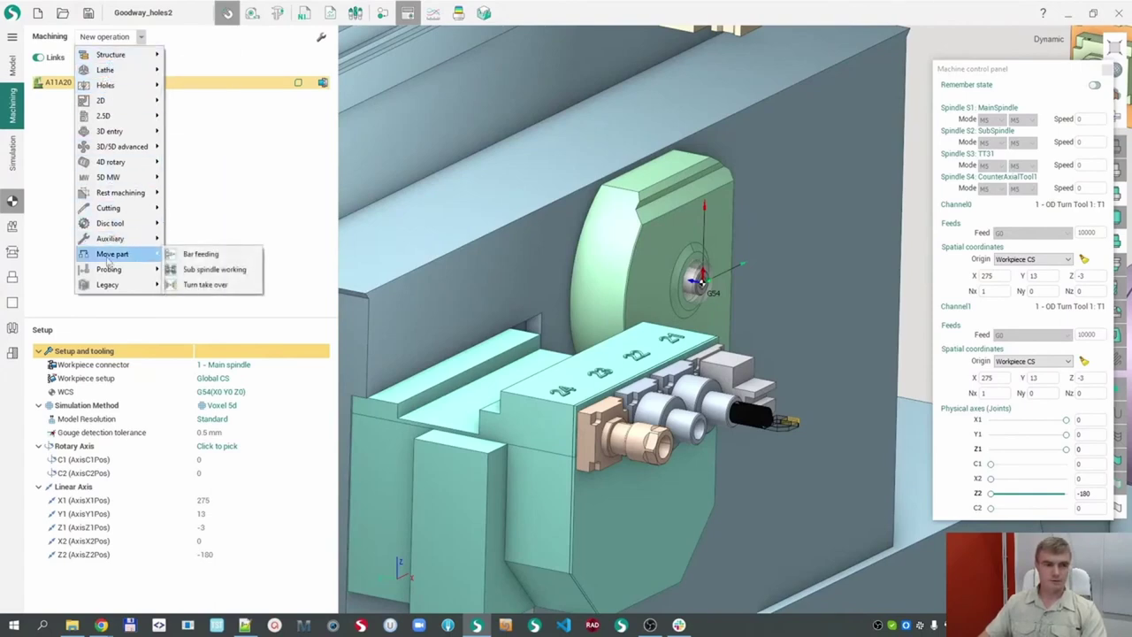
left_click(214, 256)
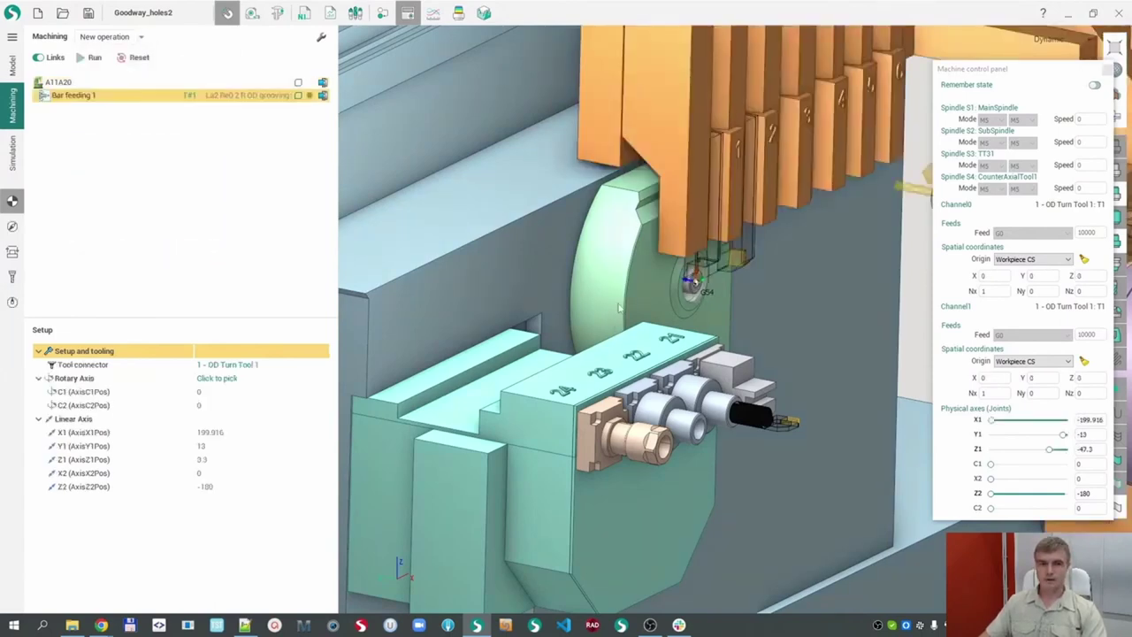
- Examine the tool and bar end at the main spindle, and open the bar feeding strategy parameters to check the bar overhang dimension
scroll(696, 277, "up", 5)
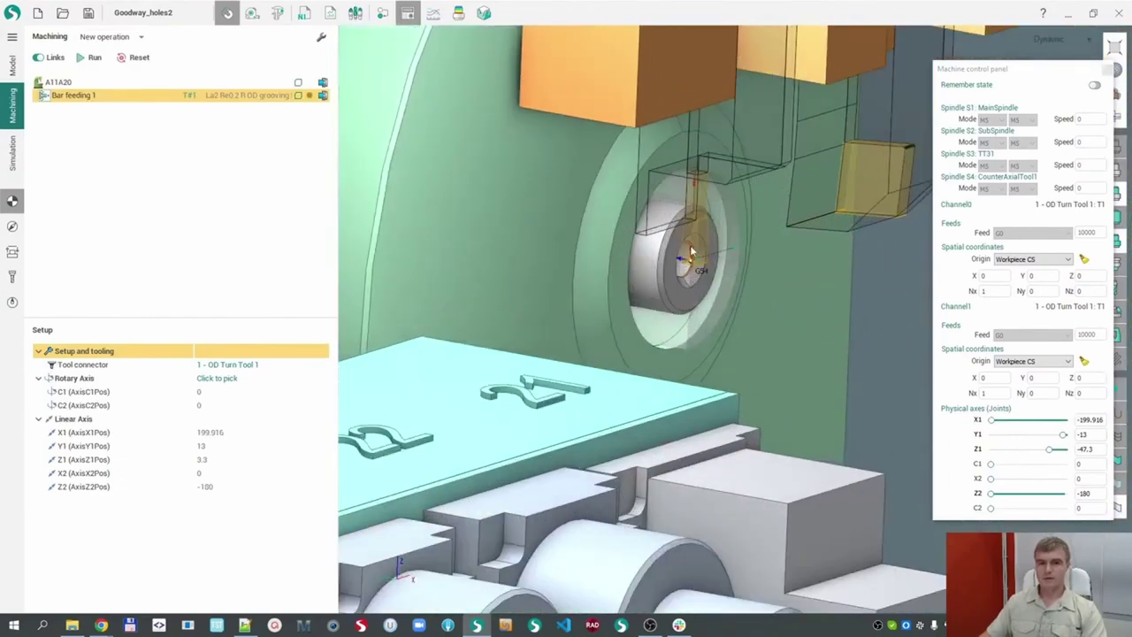
scroll(691, 250, "down", 1)
mouse_move(691, 250)
middle_mouse_down()
mouse_move(663, 253)
mouse_move(700, 235)
middle_mouse_up()
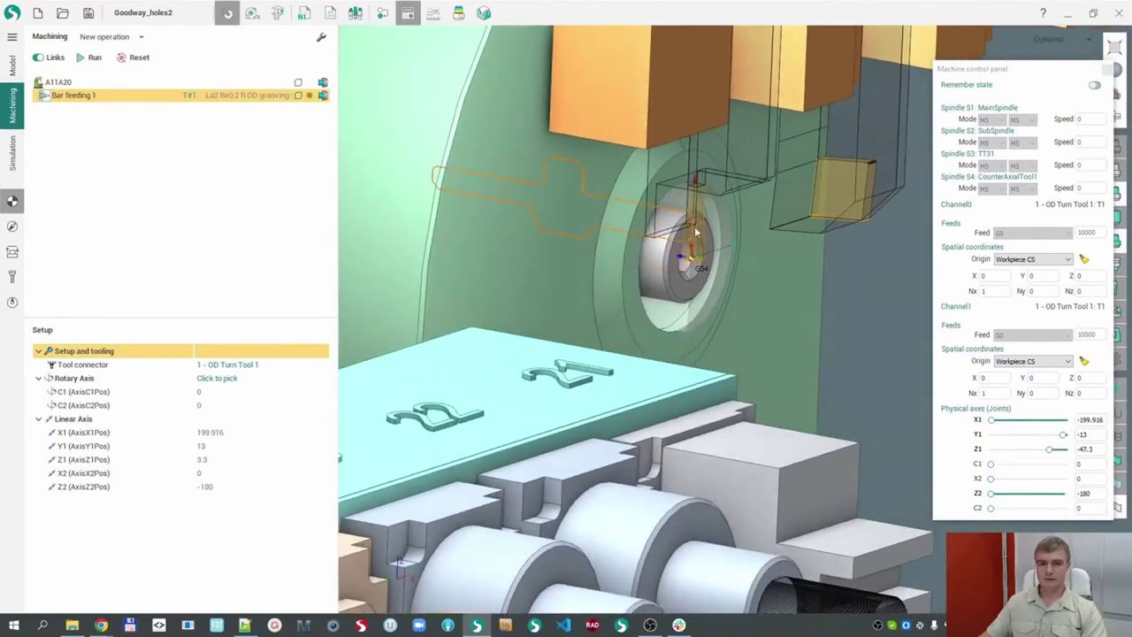
scroll(699, 239, "up", 3)
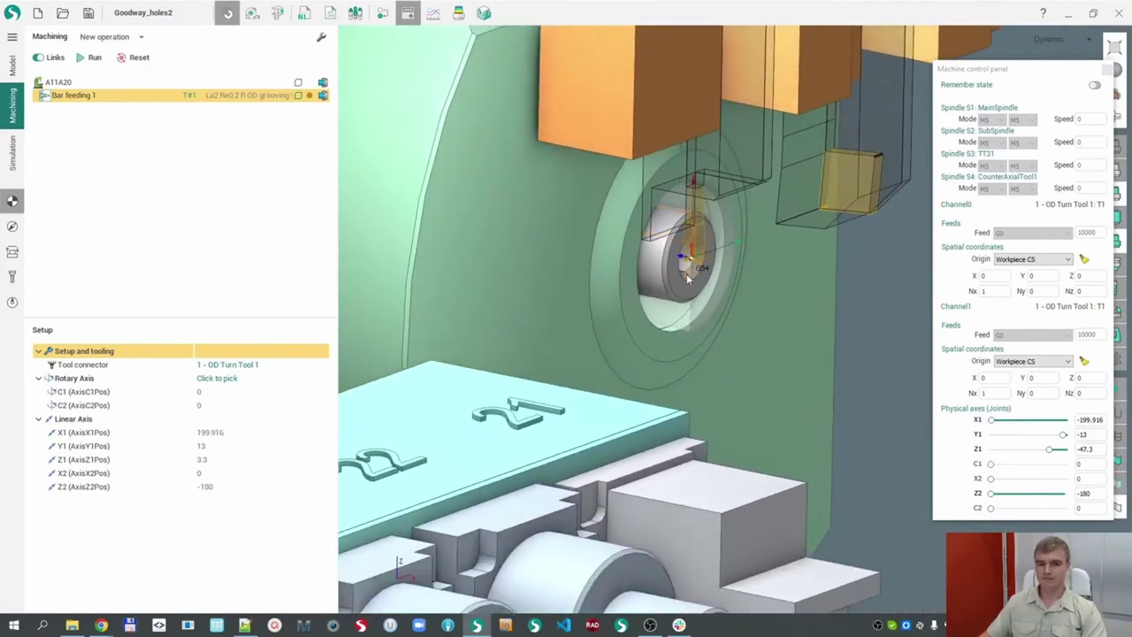
scroll(687, 279, "down", 2)
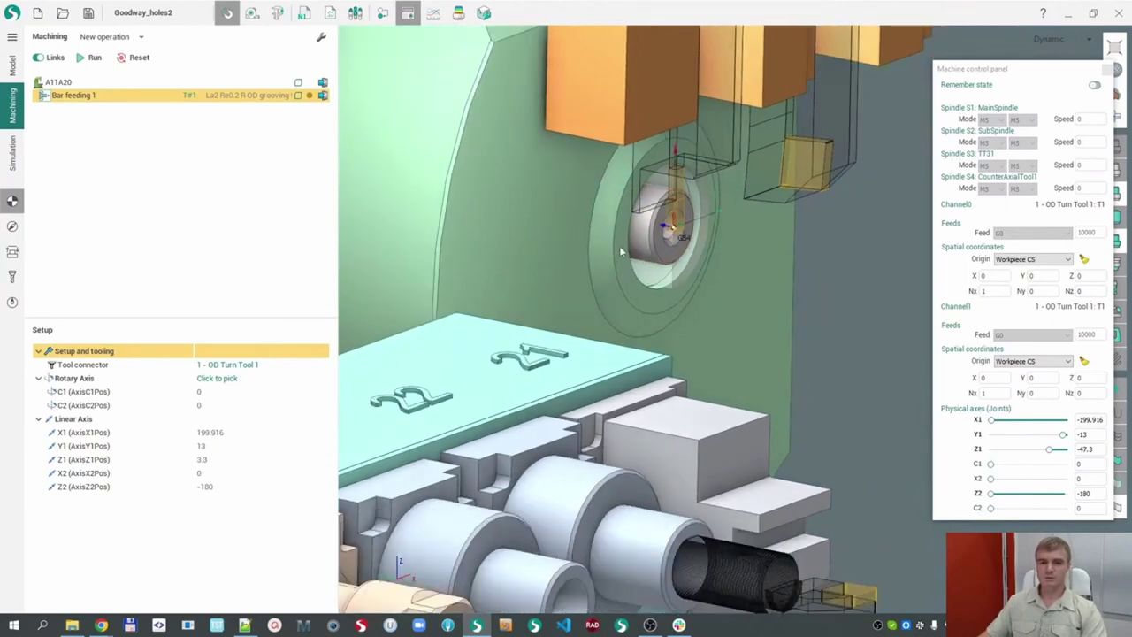
scroll(666, 225, "up", 2)
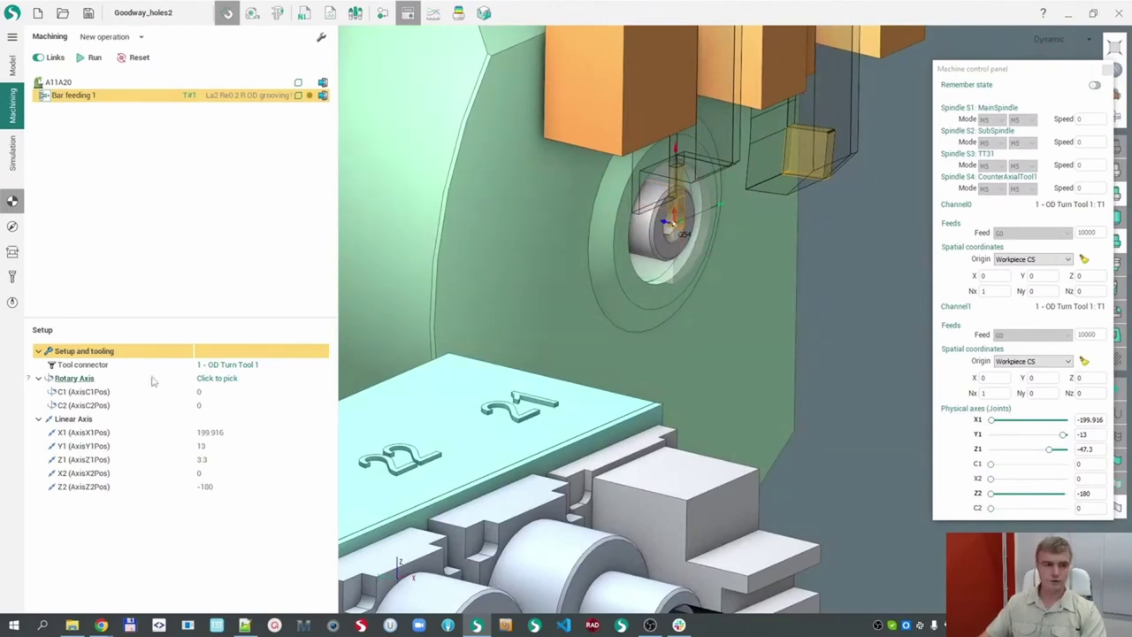
left_click(13, 228)
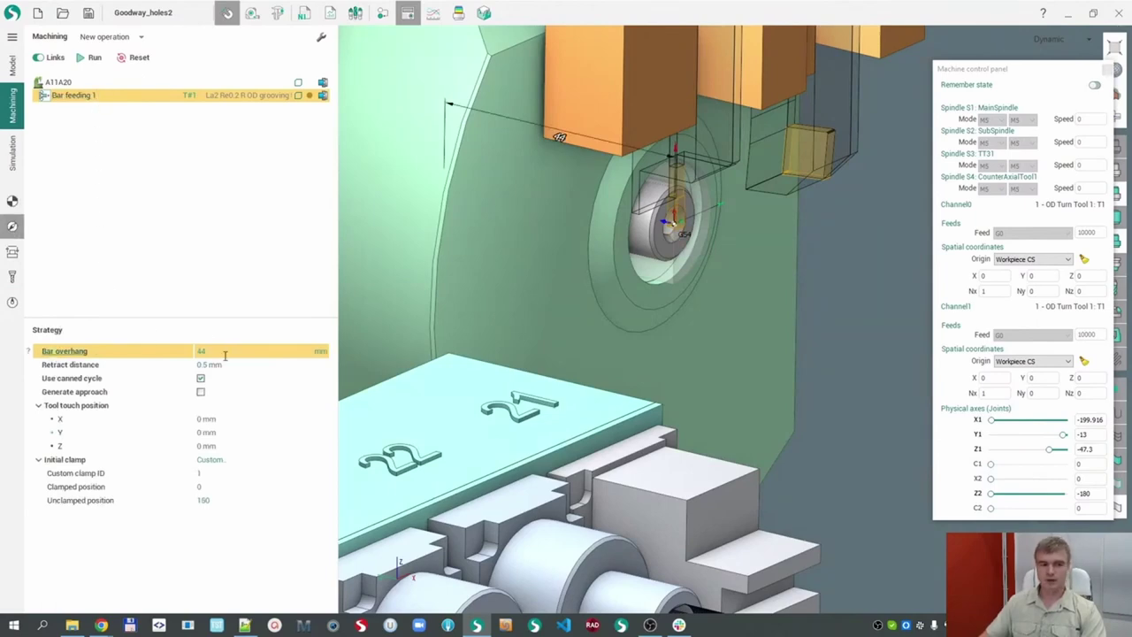
scroll(622, 314, "down", 3)
middle_click_drag(623, 314, 689, 258)
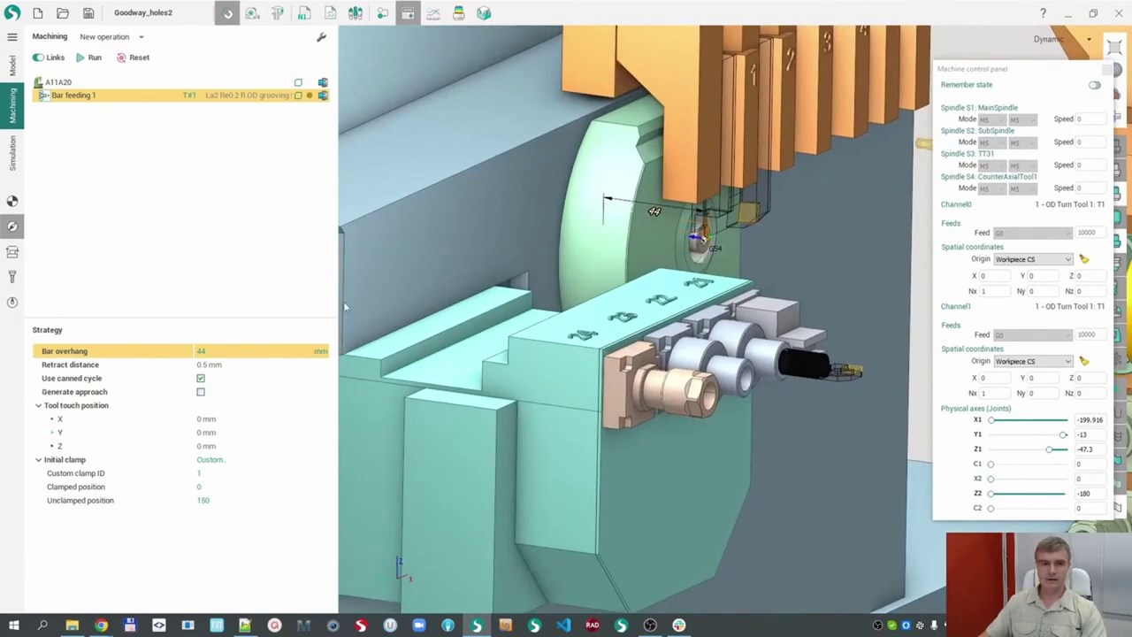
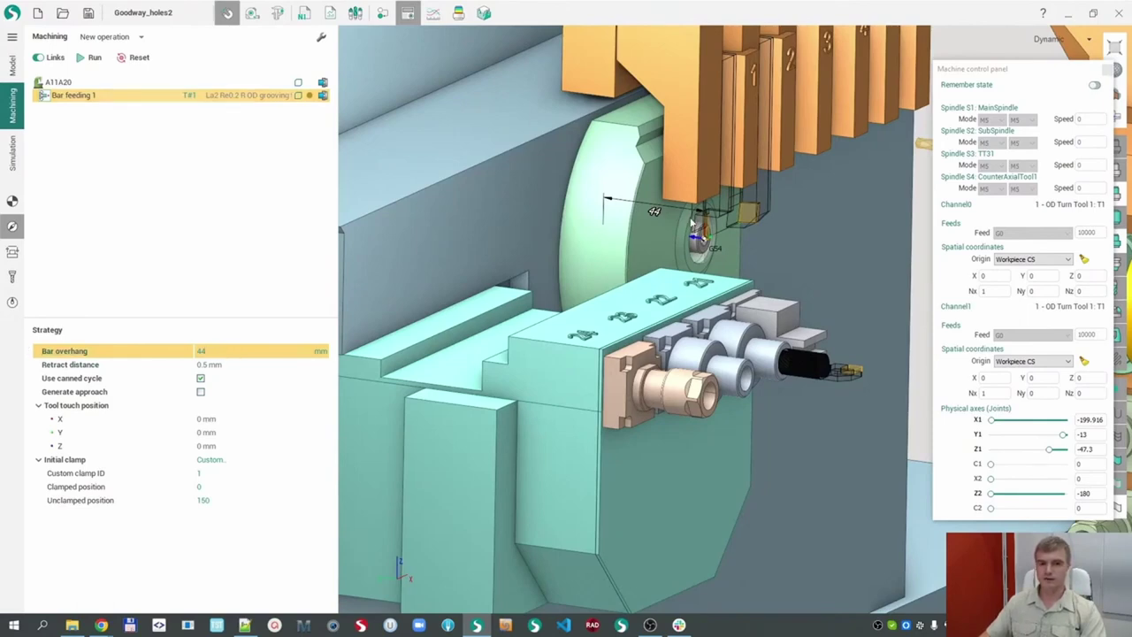
- Shift the machine control panel inward and examine the bar overhang from the spindle face back towards the sliding headstock
left_click_drag(1027, 82, 943, 87)
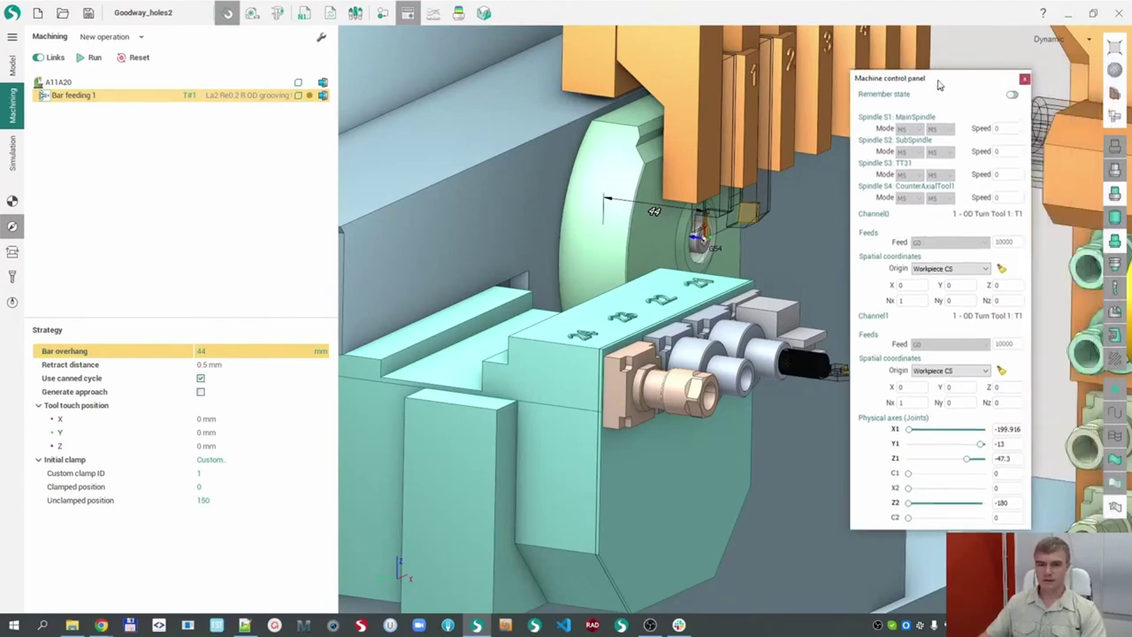
scroll(652, 208, "up", 5)
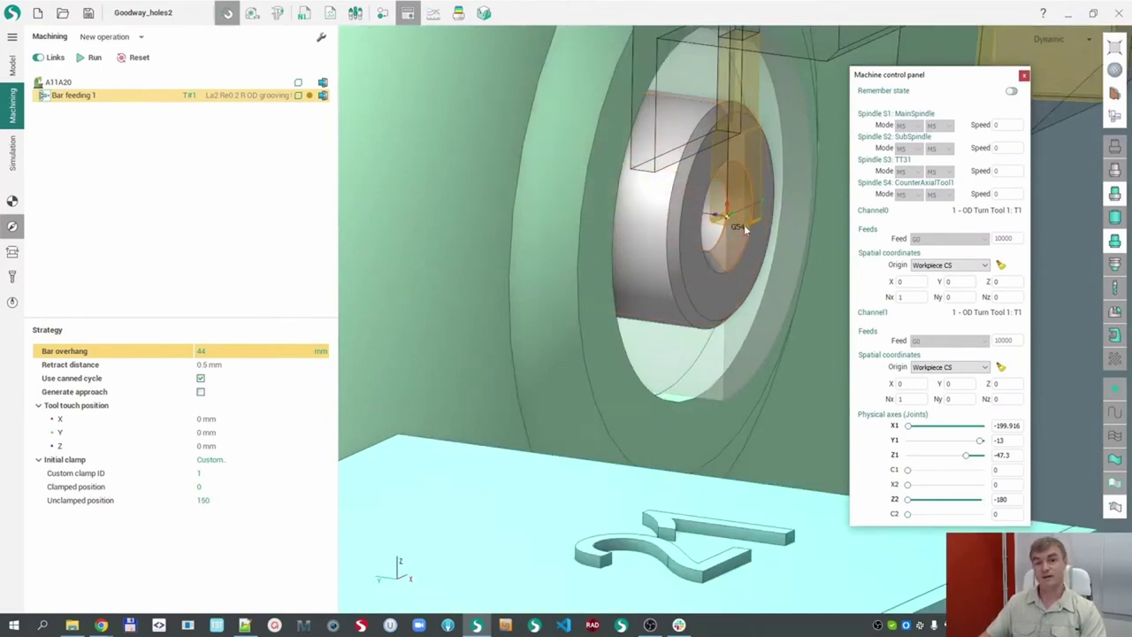
scroll(716, 221, "down", 2)
scroll(716, 221, "down", 2)
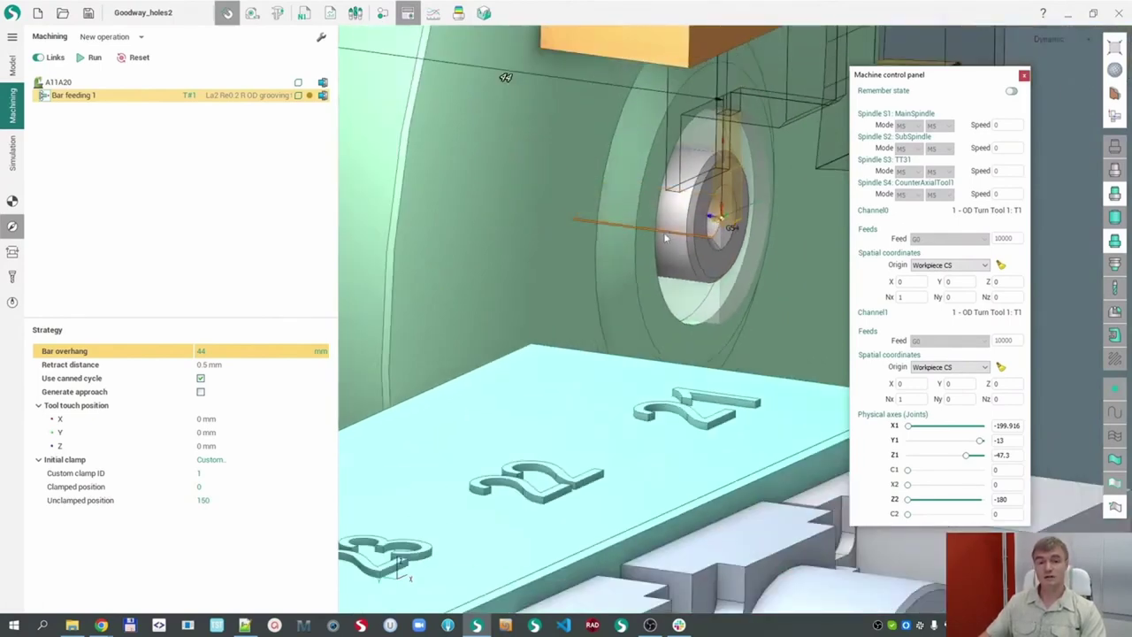
scroll(672, 235, "down", 3)
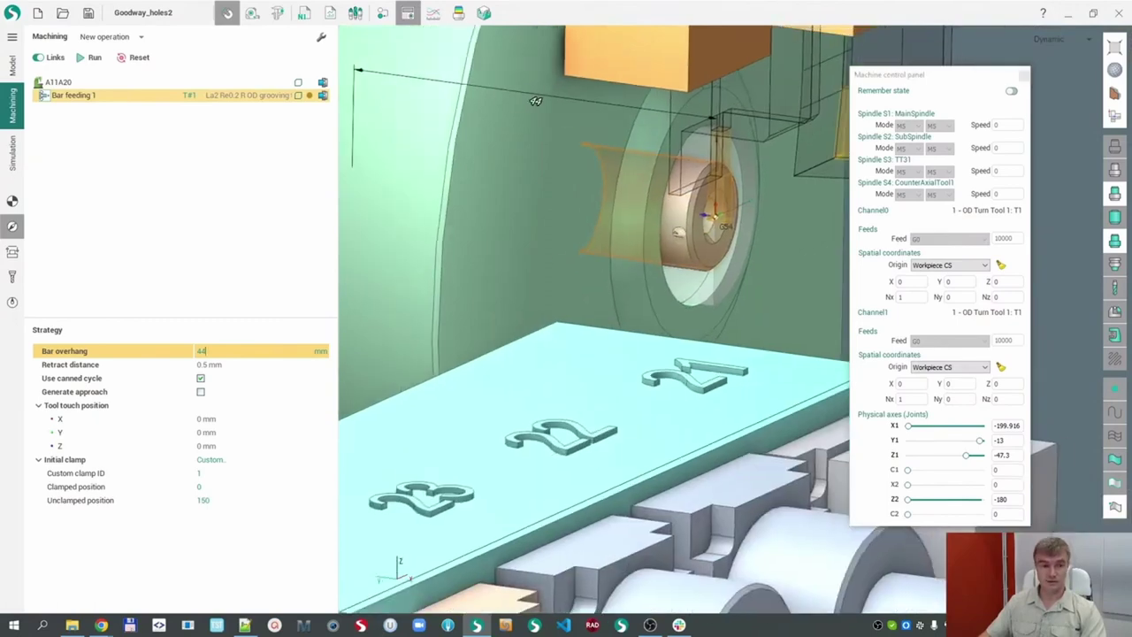
scroll(683, 257, "down", 2)
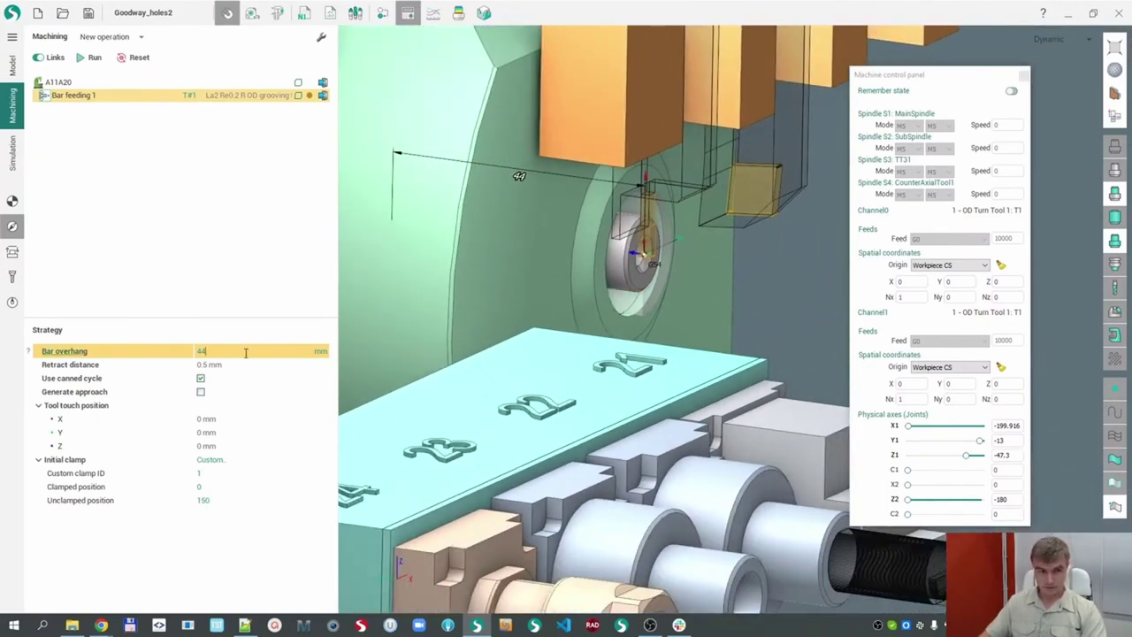
scroll(624, 313, "down", 4)
middle_click_drag(624, 313, 681, 305)
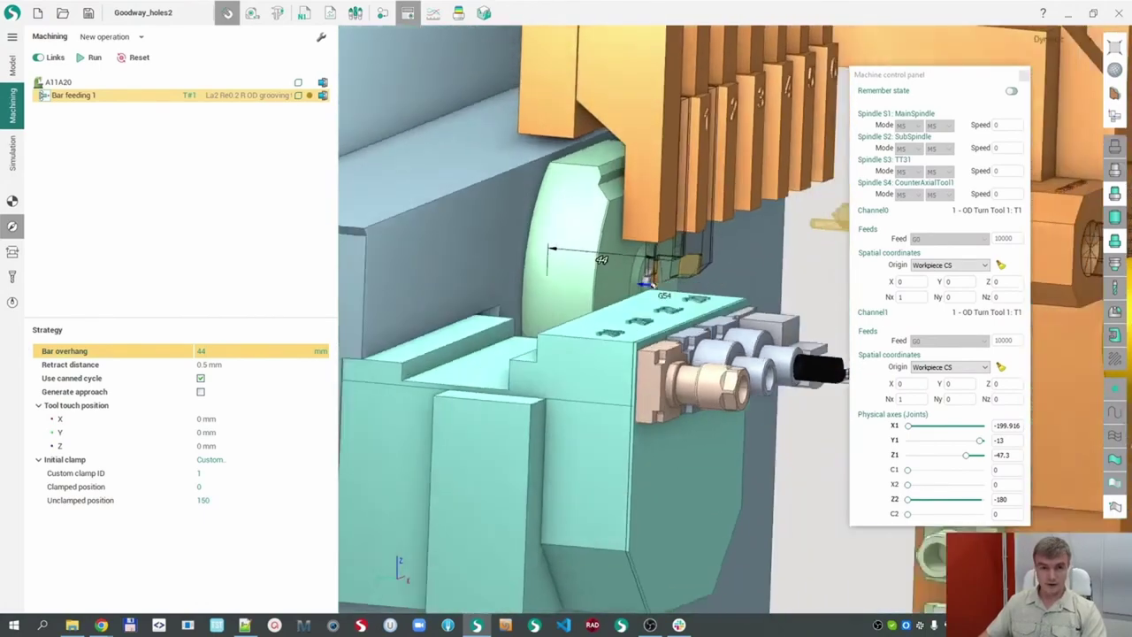
scroll(707, 296, "down", 4)
- Try a bar overhang of 50 mm for the bar feeding operation and change it to 81 mm
key("Return")
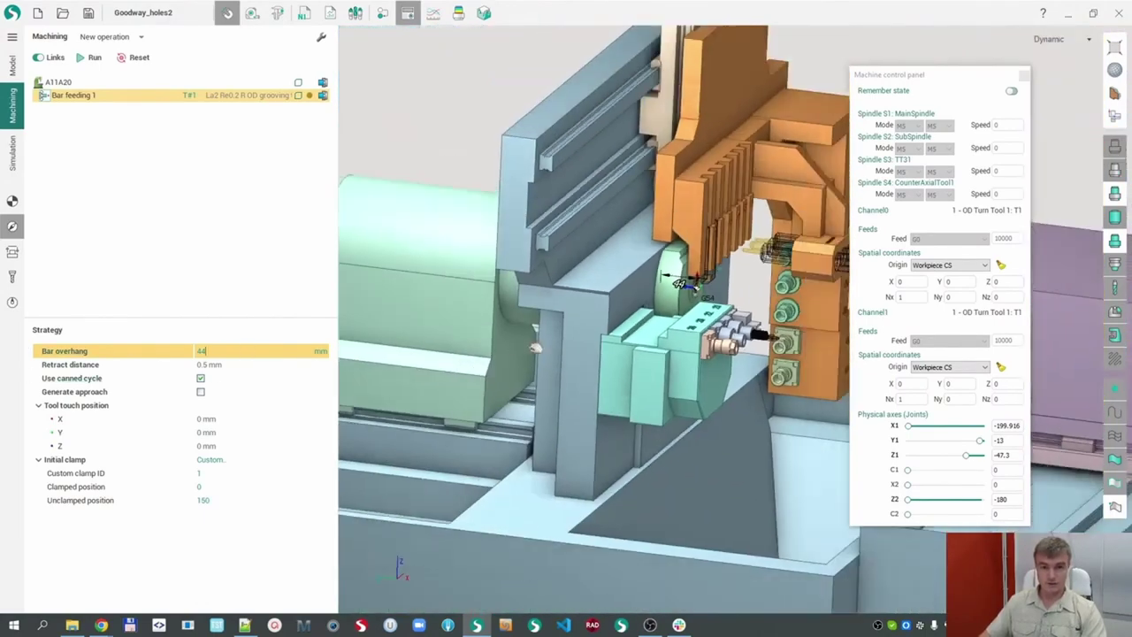
key("ctrl+a")
type("70")
key("Return")
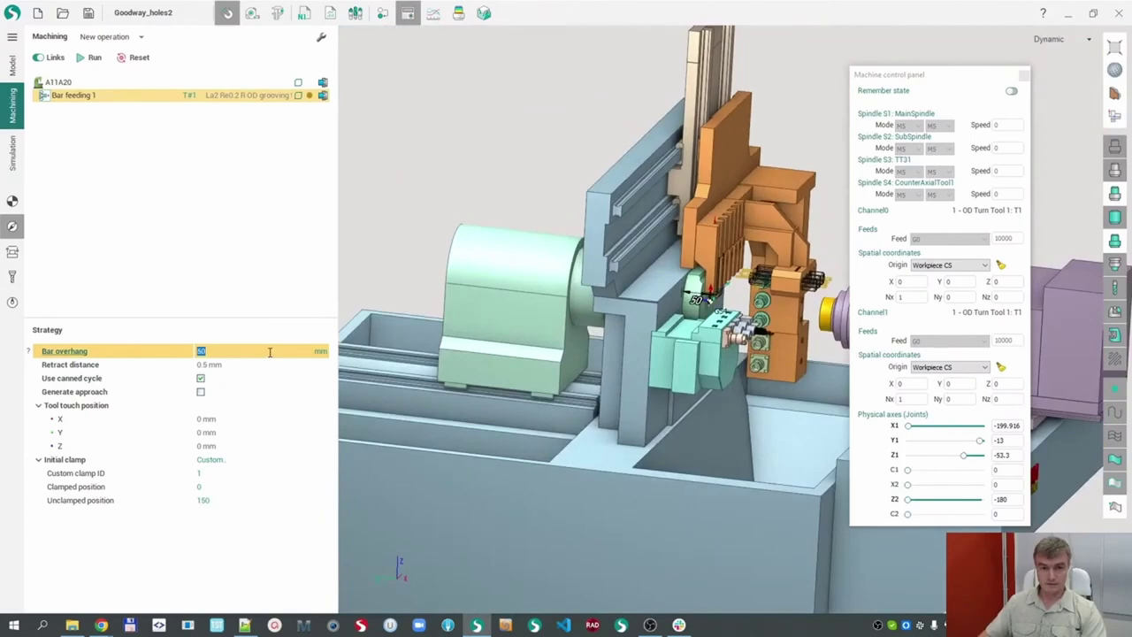
type("75")
key("Return")
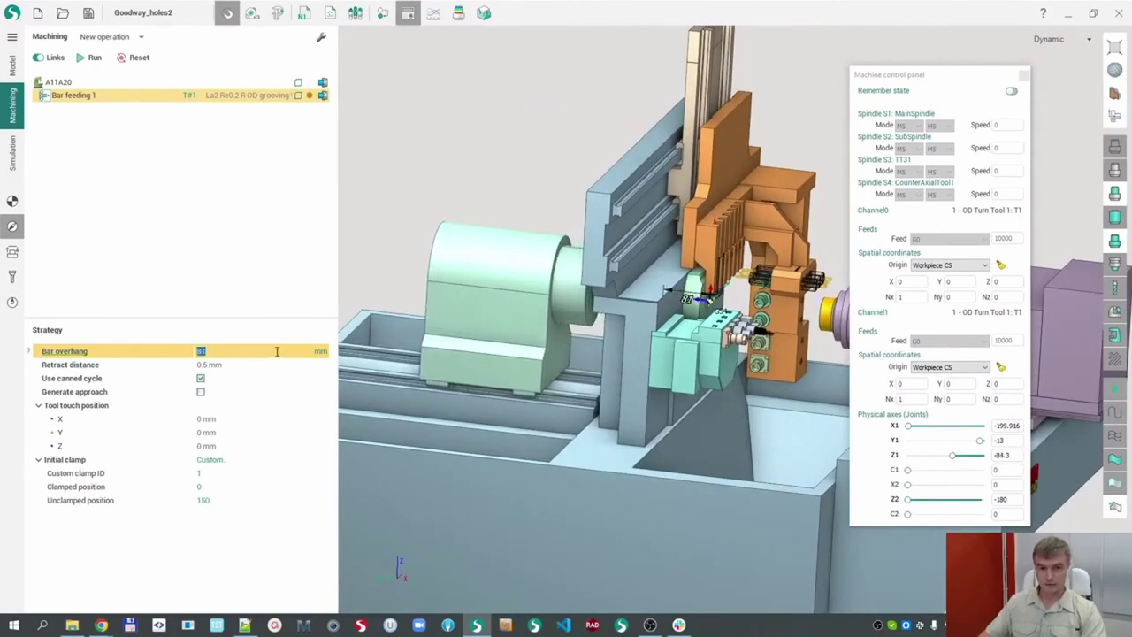
- Try a bar overhang of 92 mm for the bar feeding operation
type("92")
key("Return")
middle_click_drag(696, 289, 707, 273)
scroll(711, 307, "down", 5)
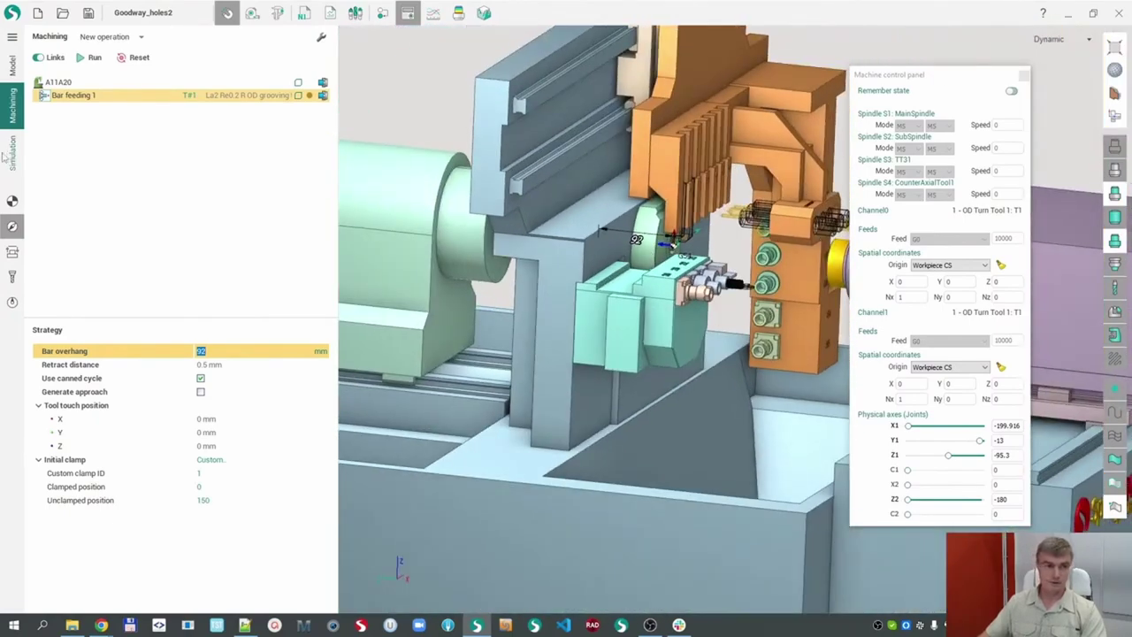
- In the simulation view, hide the A-11A20 machine body and the Y1 axis body, and make the X1 axis body transparent
left_click(11, 153)
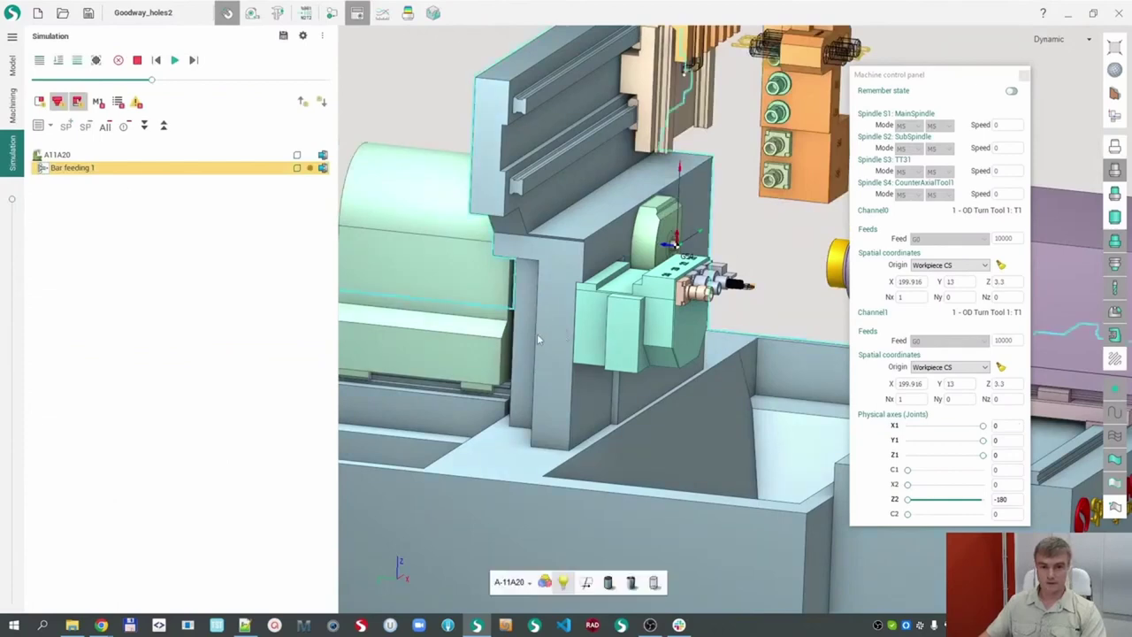
left_click(559, 582)
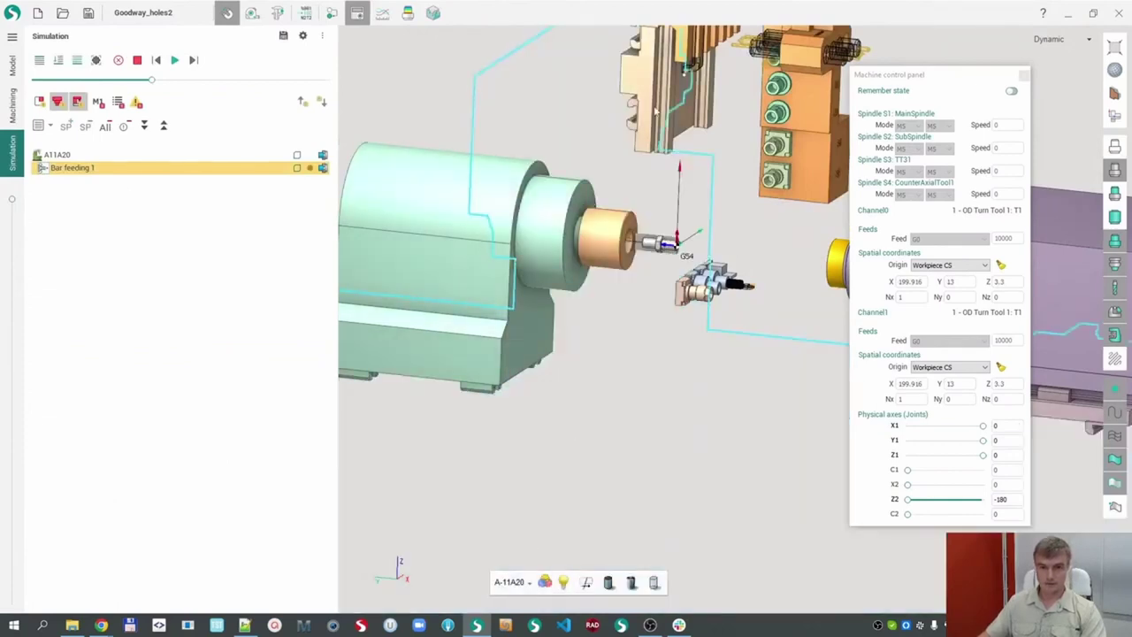
left_click(581, 582)
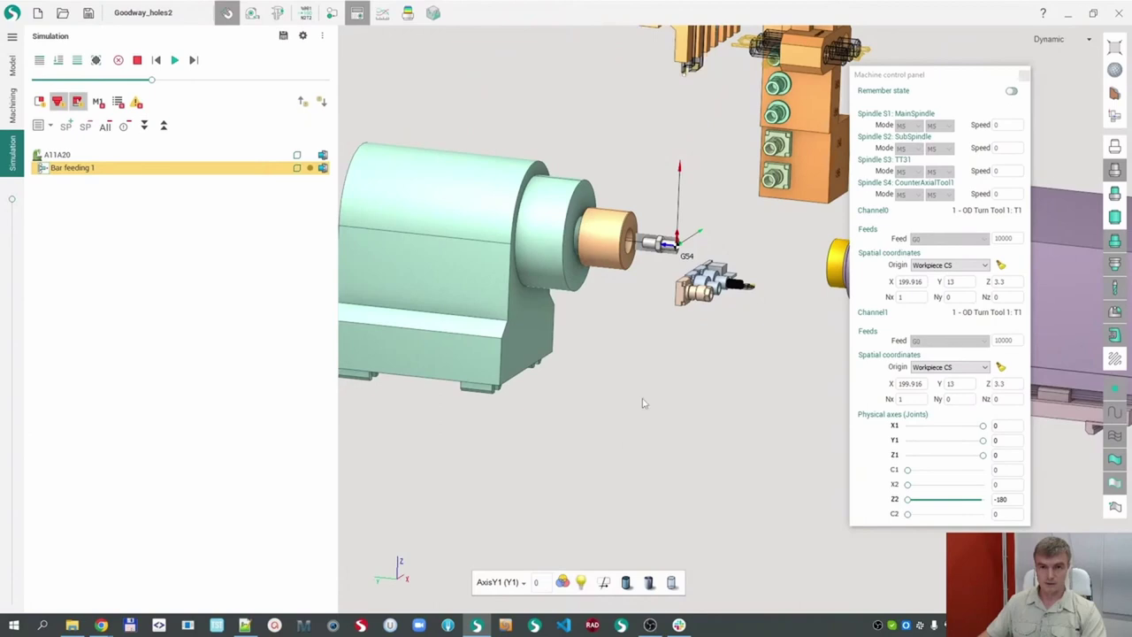
middle_click_drag(642, 399, 560, 399)
scroll(561, 399, "down", 3)
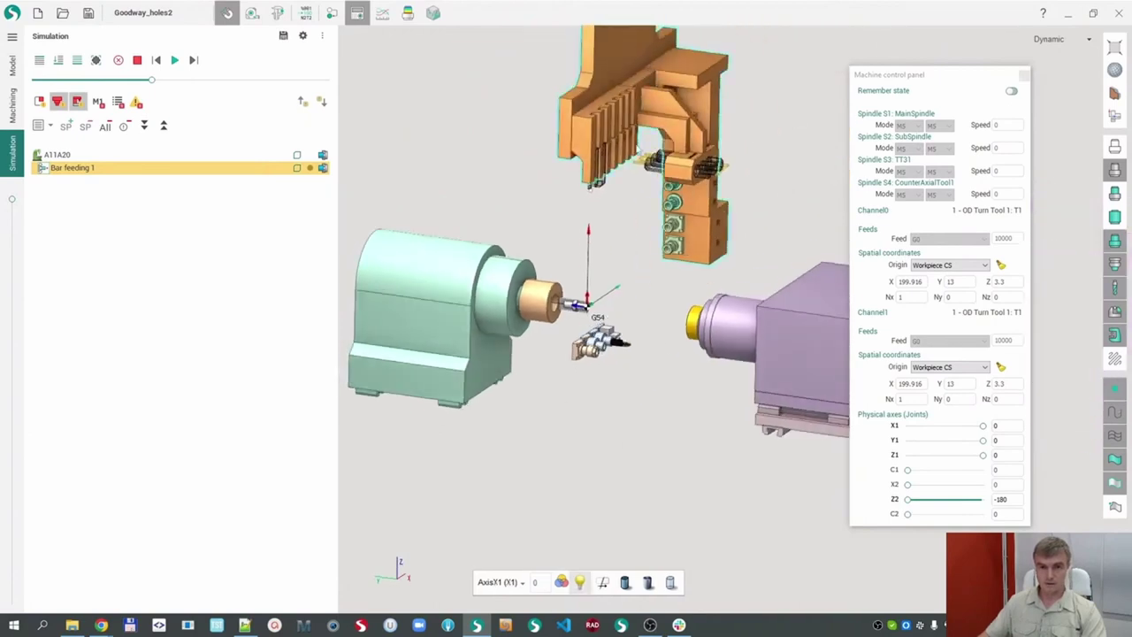
left_click(670, 582)
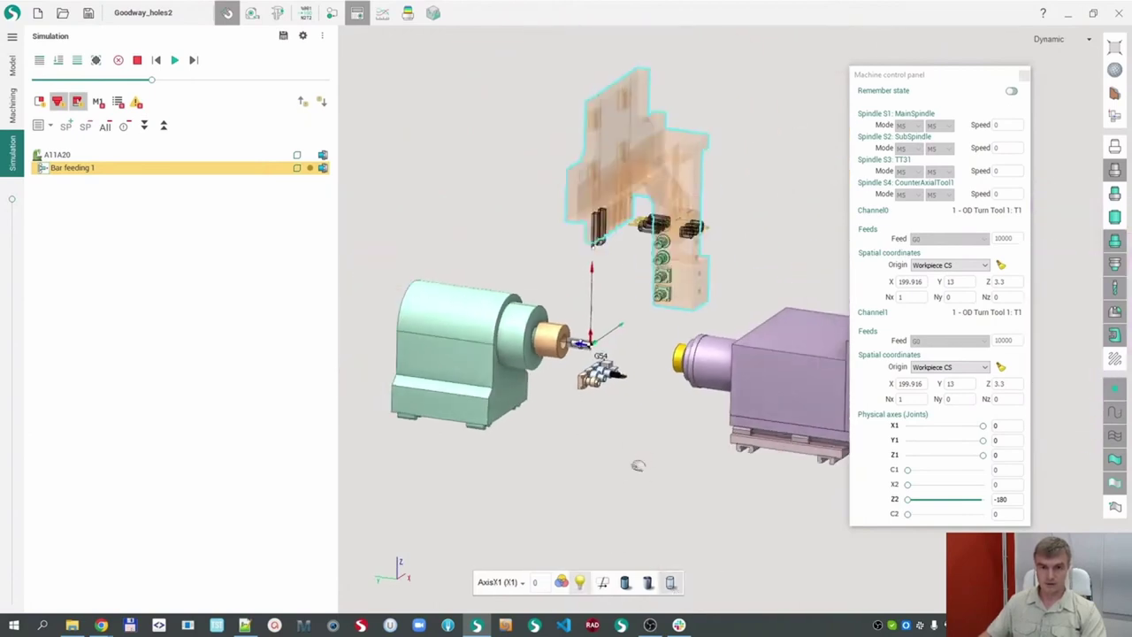
- Return to the machining setup and set the bar feeding operation's bar overhang to 70 mm
left_click(13, 104)
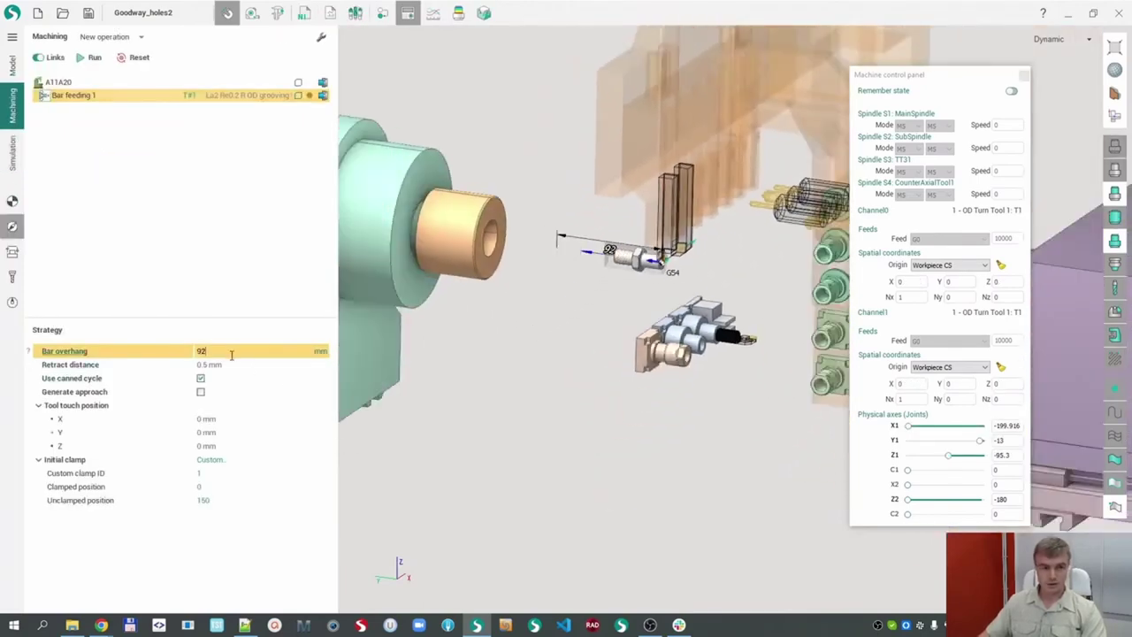
scroll(230, 356, "down", 6)
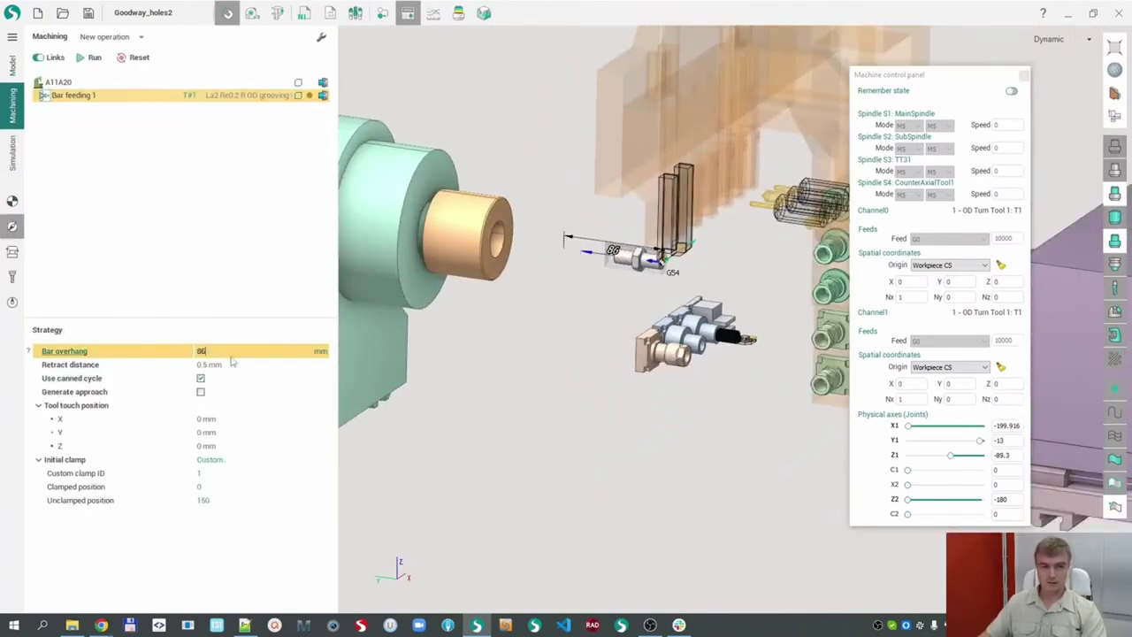
scroll(230, 351, "down", 14)
scroll(231, 351, "down", 3)
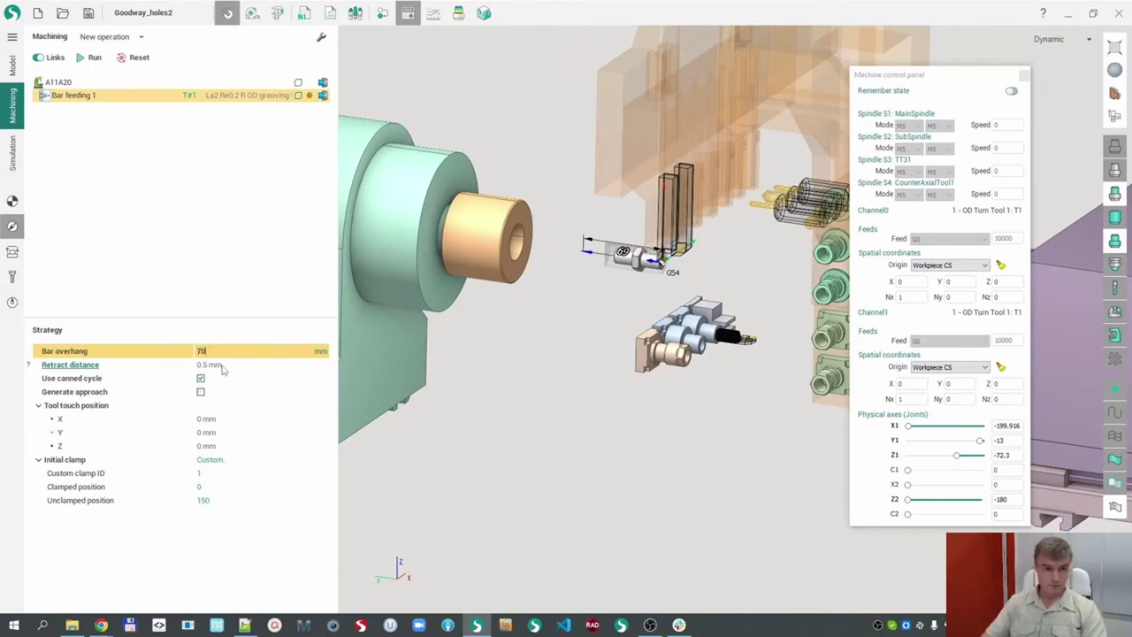
key("Return")
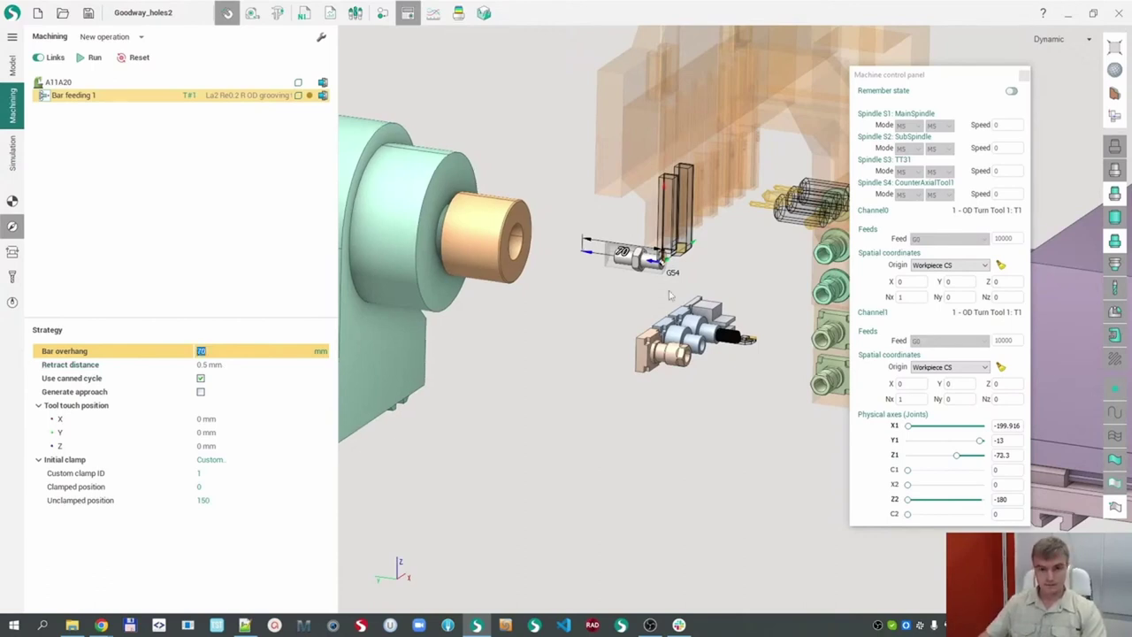
middle_click_drag(670, 295, 685, 293)
scroll(644, 255, "down", 2)
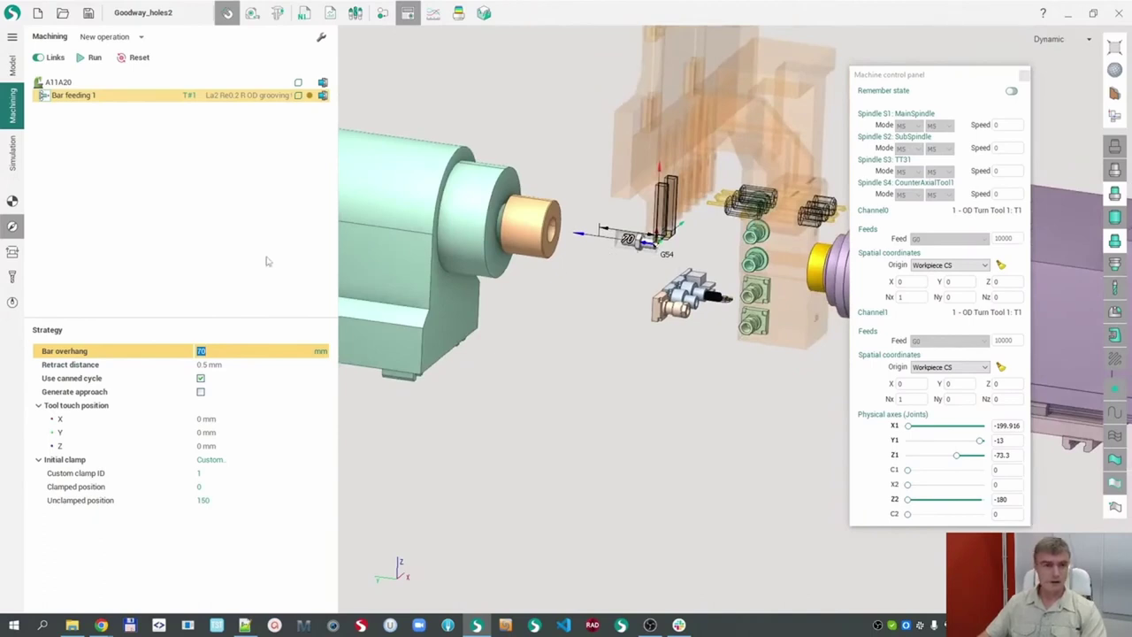
- Calculate the bar feeding operation and expand its BarFeed cycle and CALLSUB commands in the simulation
left_click(88, 57)
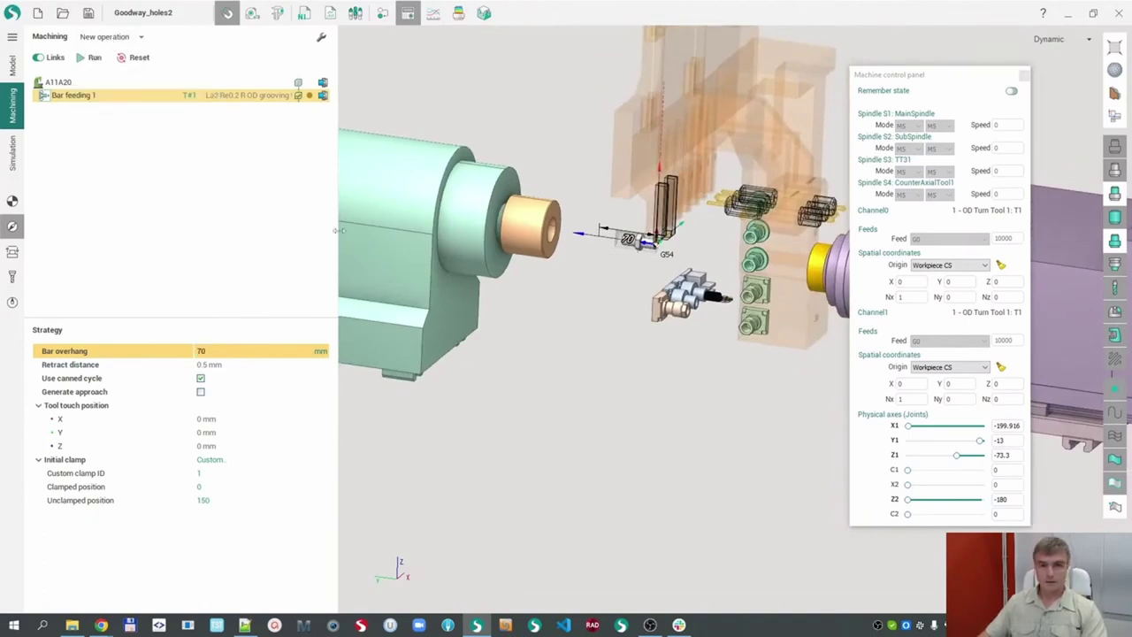
left_click(13, 155)
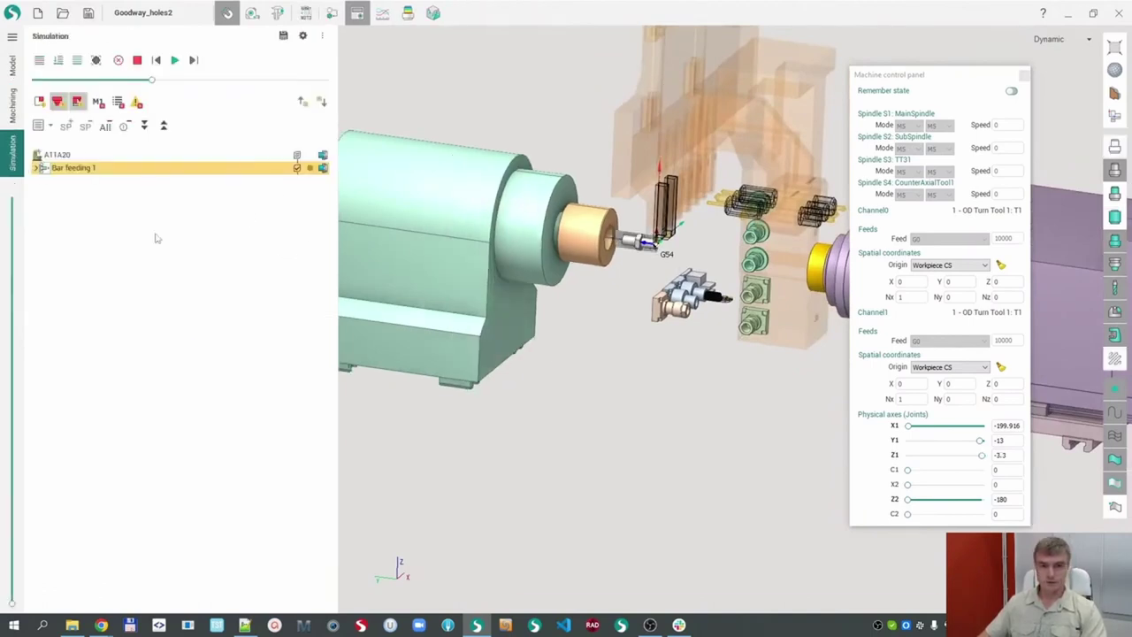
left_click(38, 168)
left_click(41, 219)
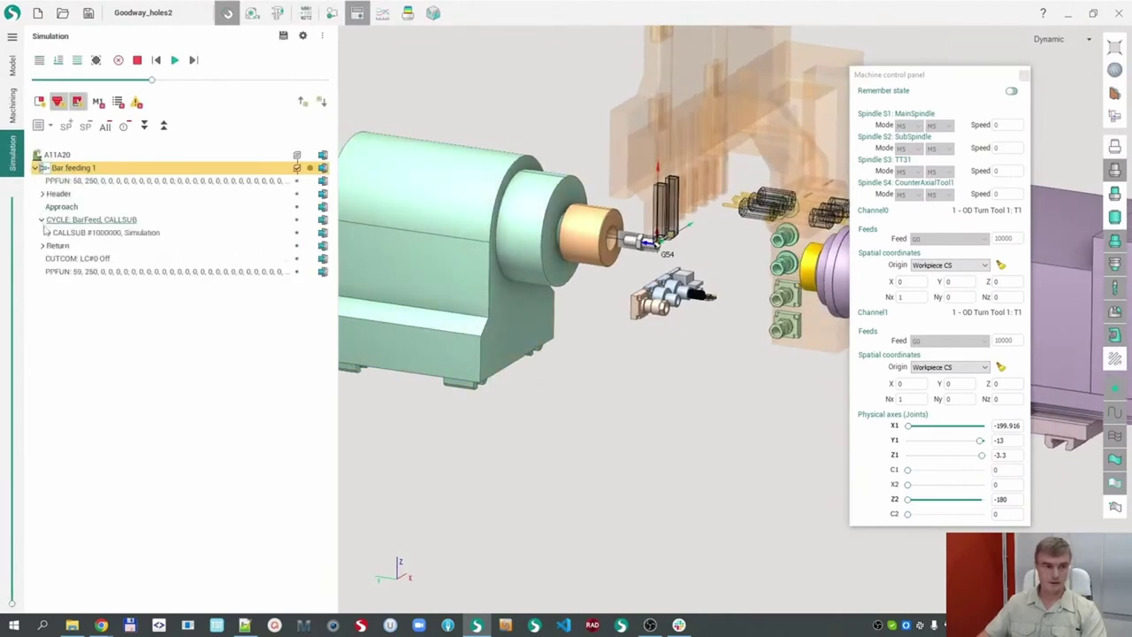
left_click(48, 233)
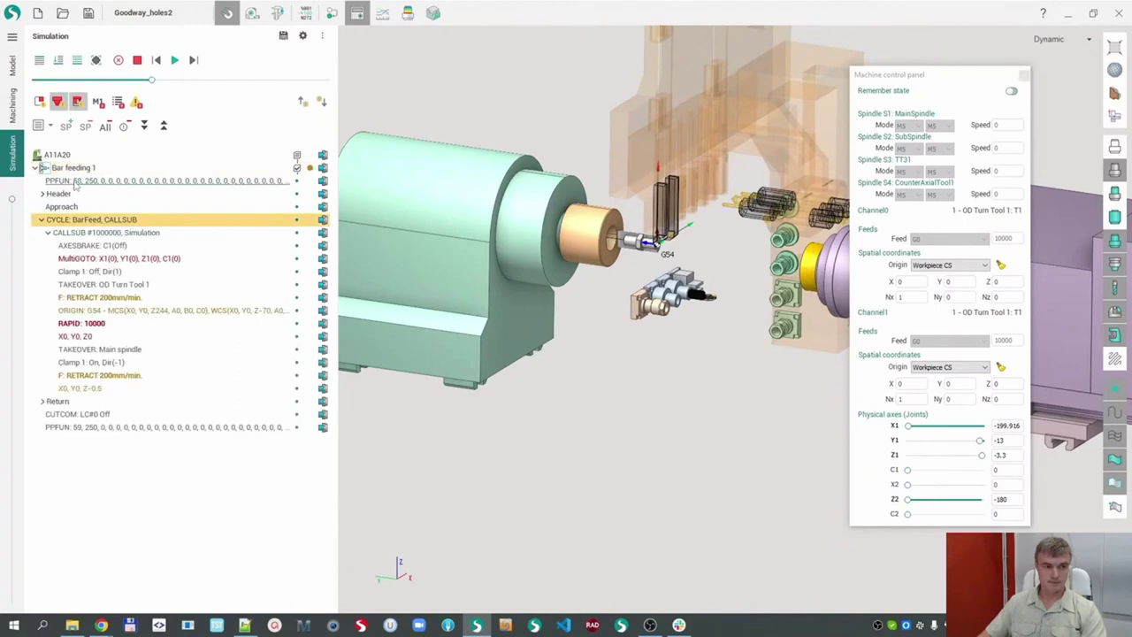
- Simulate the bar feeding operation from its first command and examine the headstock, bar and stop tool movements
left_click(53, 181)
left_click(175, 59)
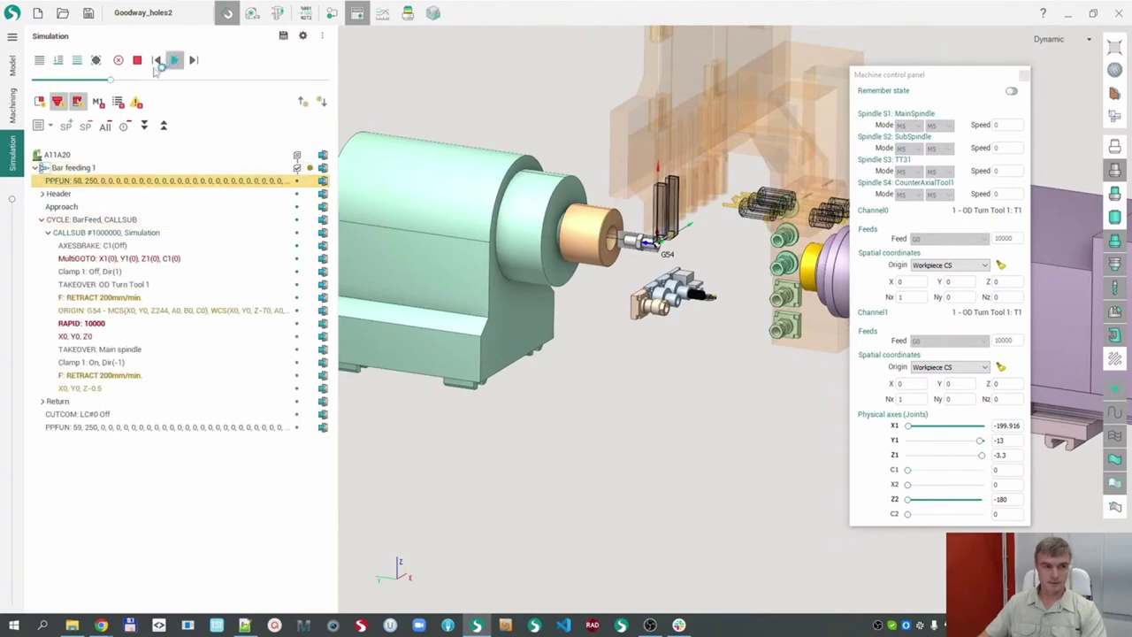
scroll(622, 254, "up", 2)
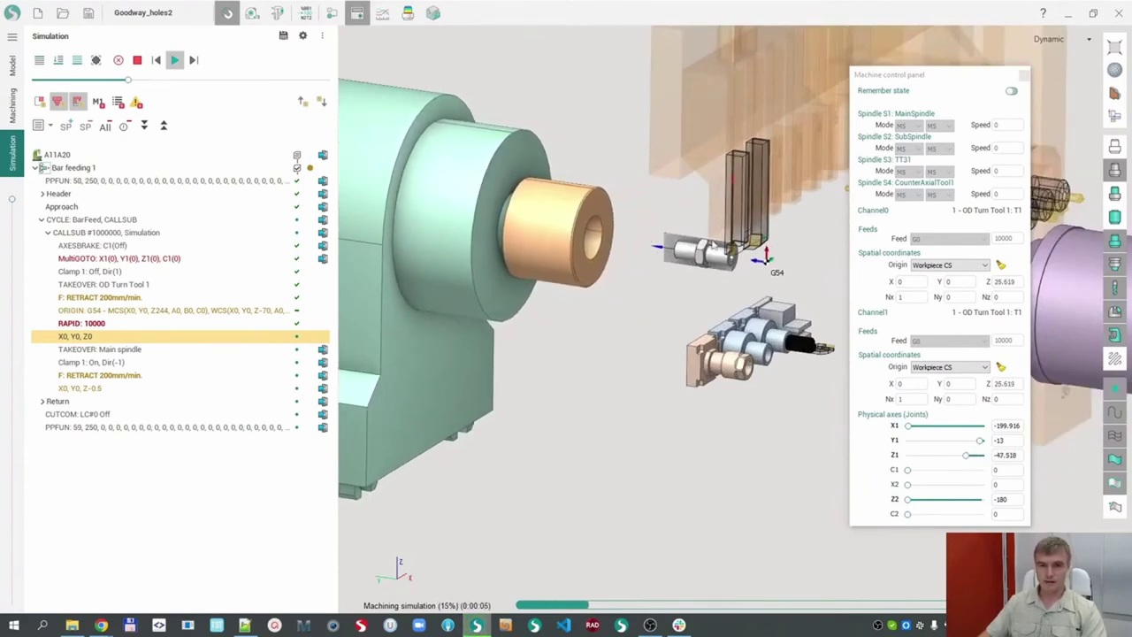
scroll(734, 257, "up", 2)
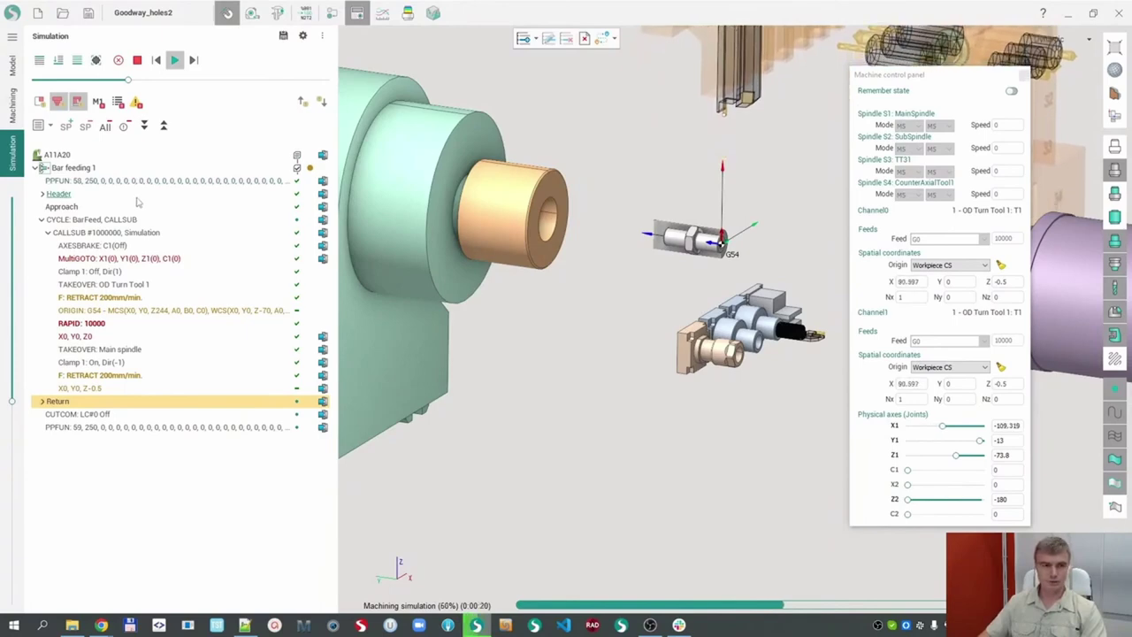
- Add a lathe OD Roughing operation to the machining sequence and calculate its toolpath on the fitting's front end
left_click(12, 107)
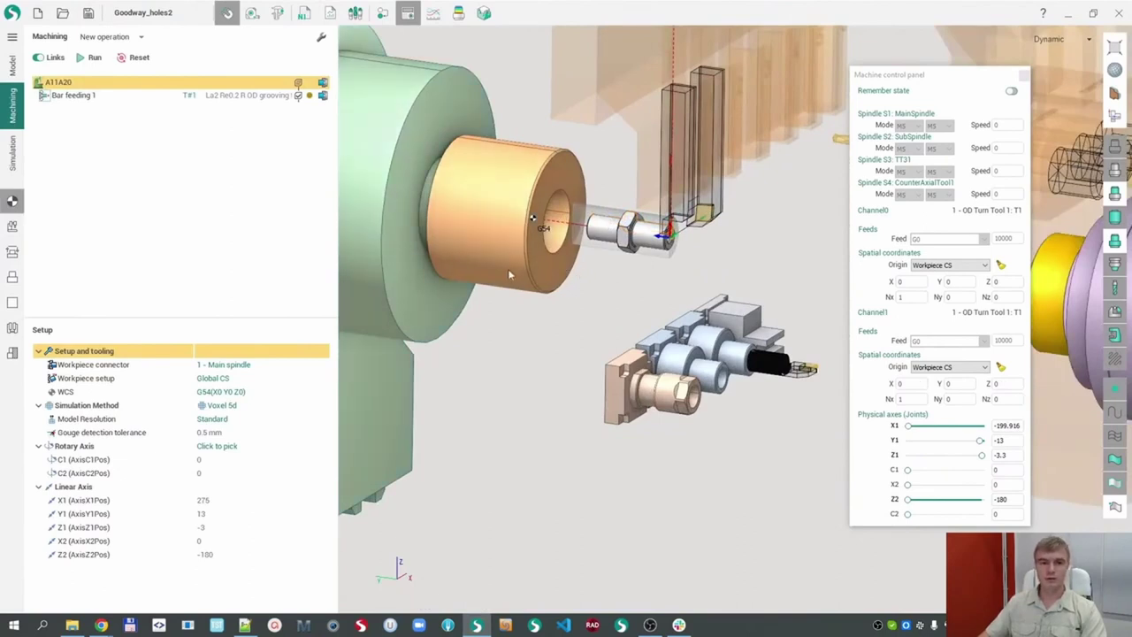
left_click(140, 37)
mouse_move(126, 74)
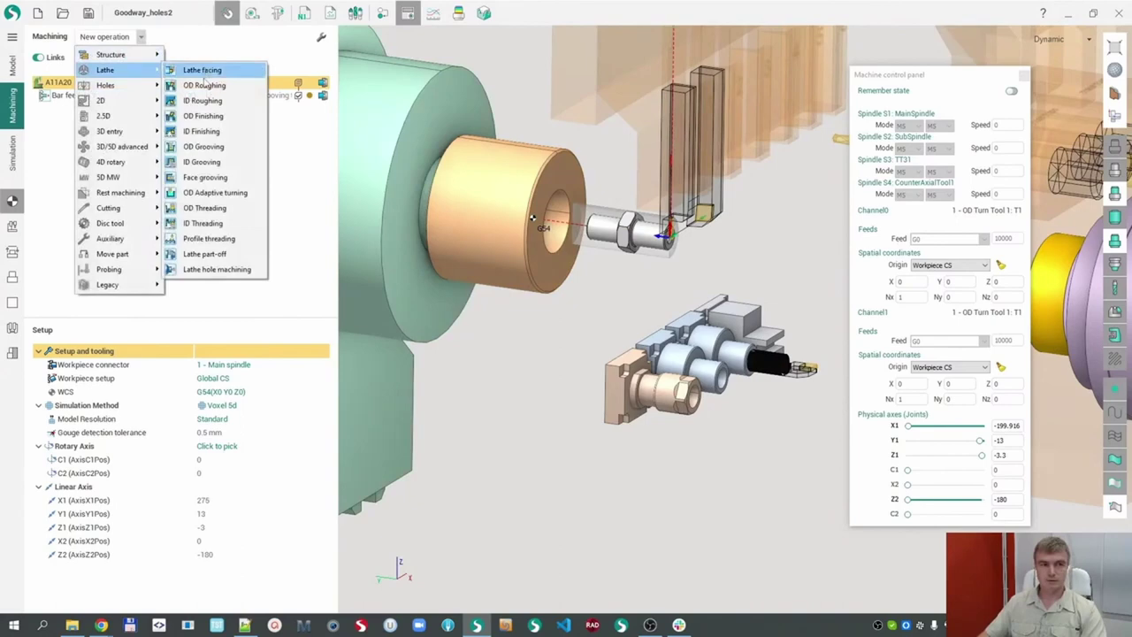
left_click(205, 84)
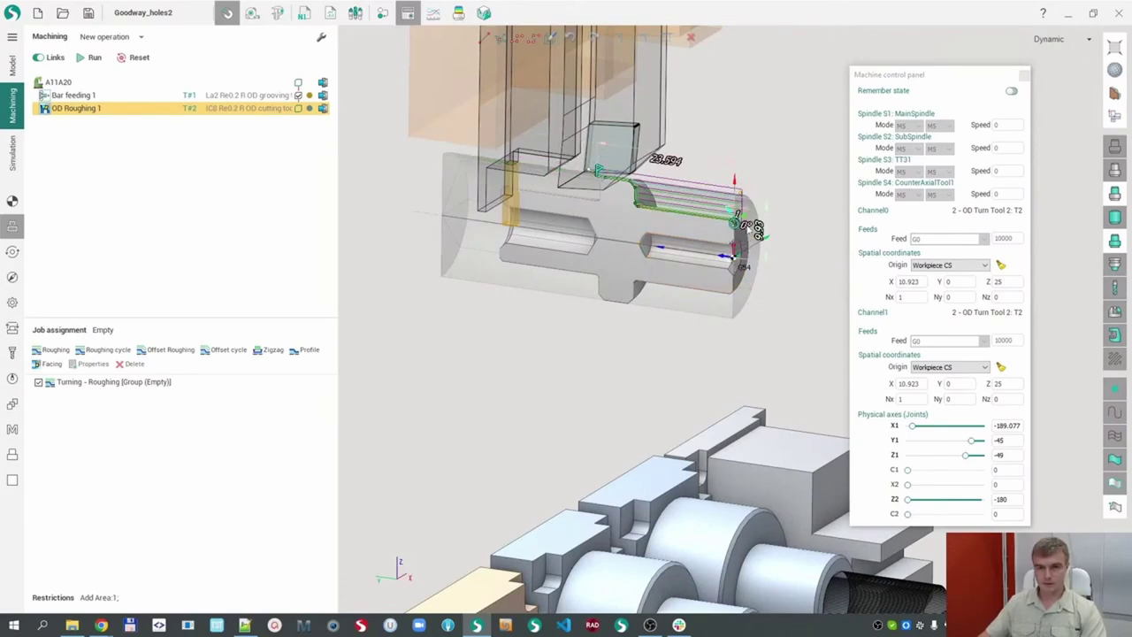
scroll(725, 273, "up", 4)
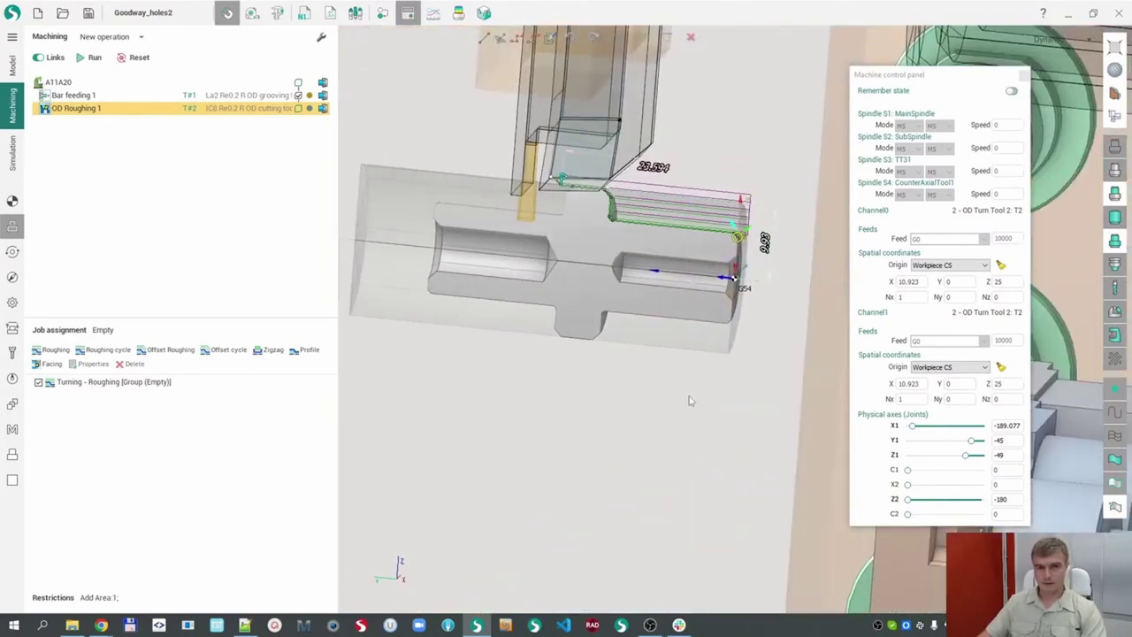
middle_click_drag(687, 400, 649, 265)
scroll(606, 230, "up", 2)
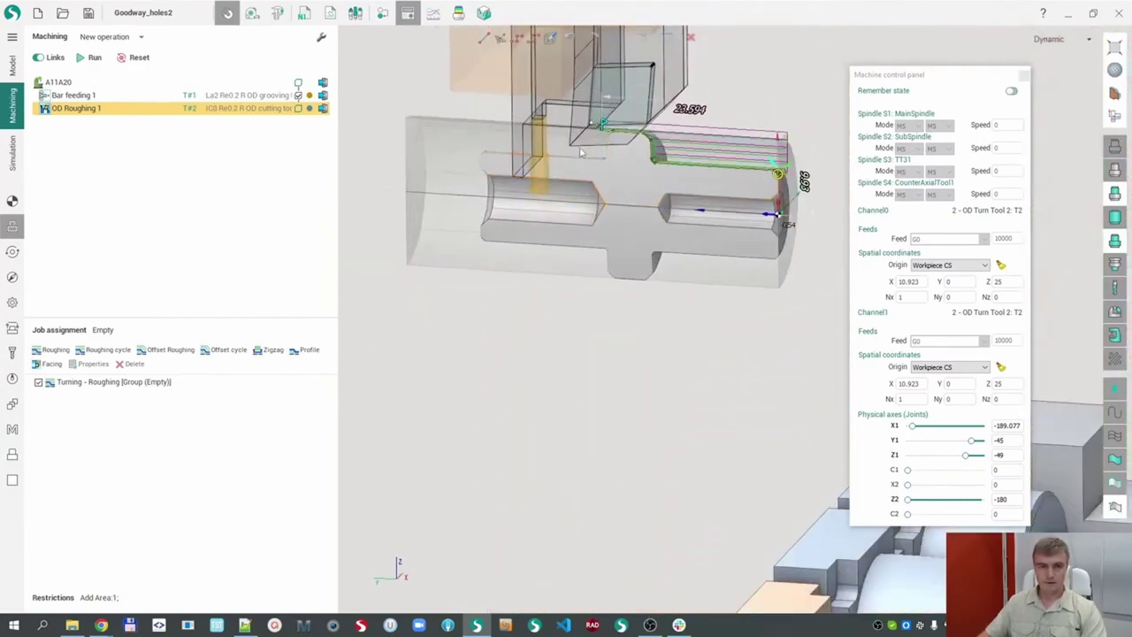
left_click(88, 57)
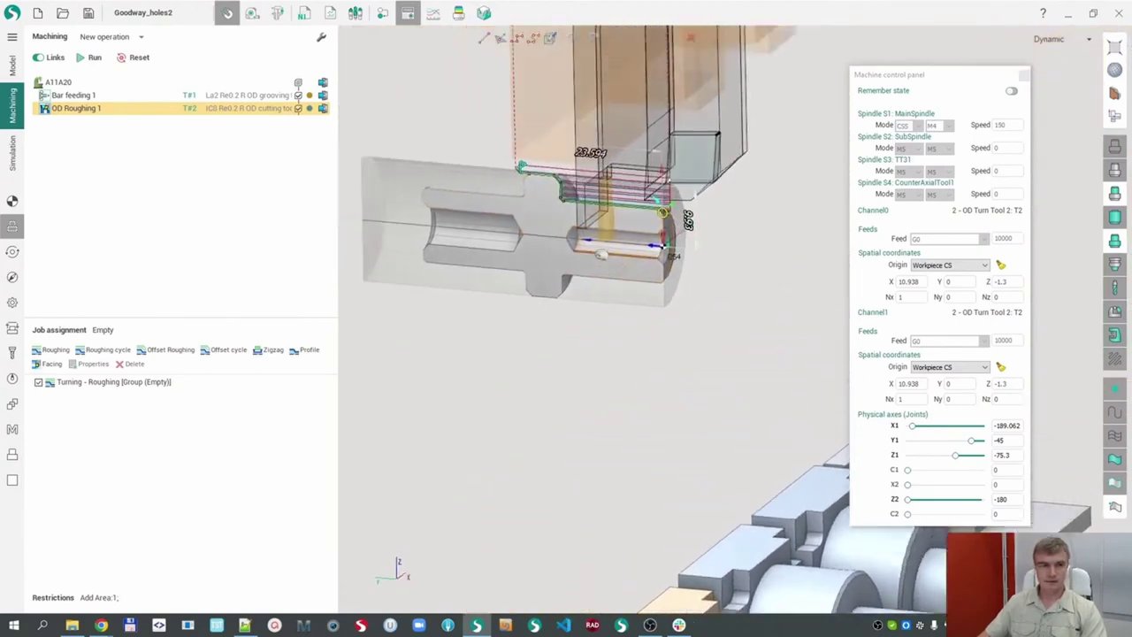
- Examine the tool head's retracted tool change position for the OD roughing operation in the simulation
left_click(14, 154)
scroll(483, 238, "down", 3)
middle_click_drag(482, 238, 557, 330)
scroll(557, 331, "down", 3)
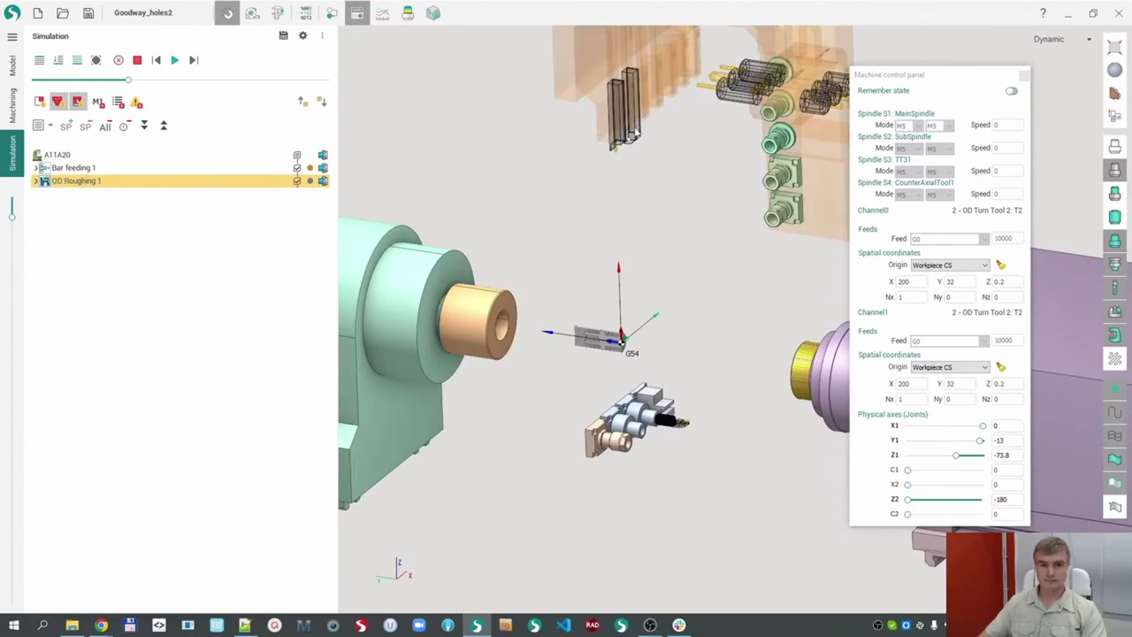
- Set the X1 coordinate of the A11A20 tool change position to -150 in the links and leads settings
left_click(11, 103)
left_click(58, 81)
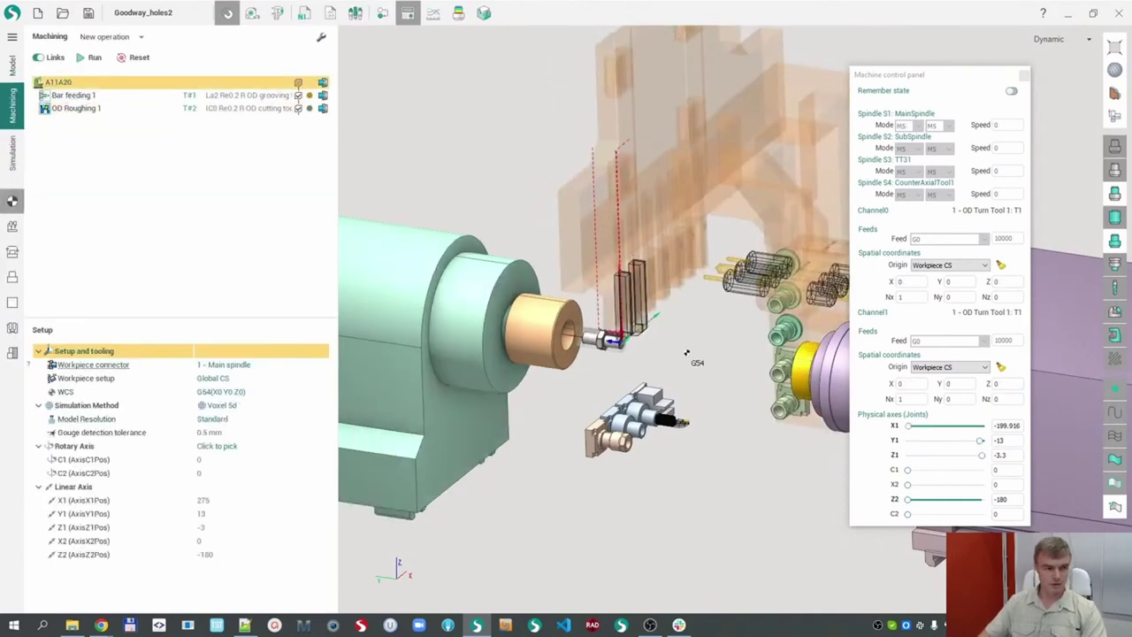
left_click(12, 251)
left_click(221, 391)
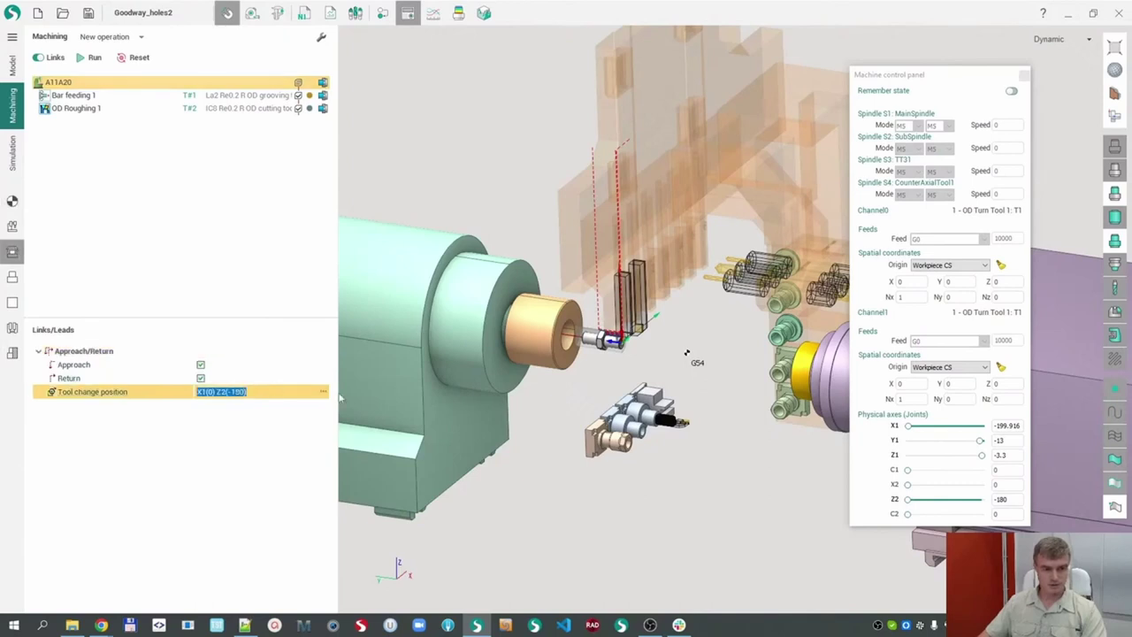
left_click(323, 393)
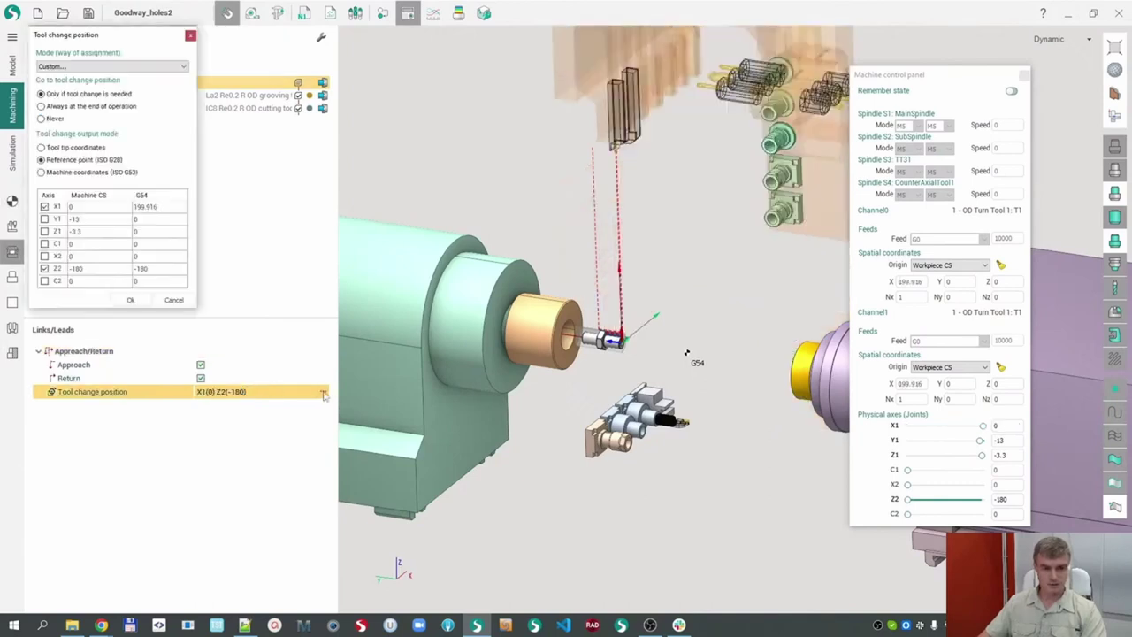
left_click(86, 207)
type("-140")
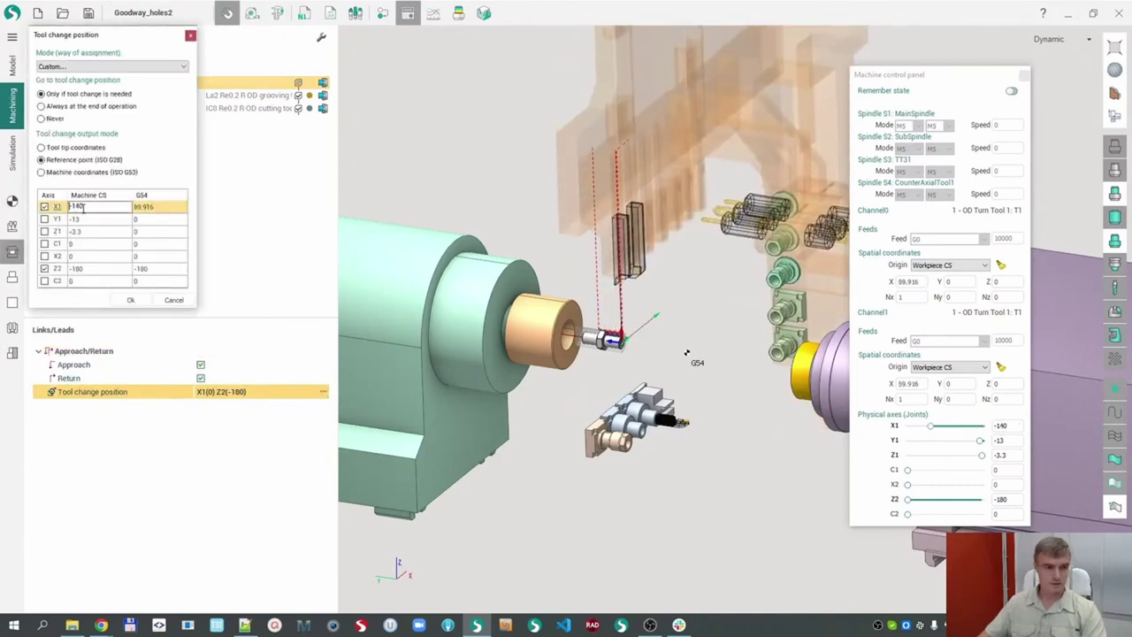
scroll(83, 208, "down", 1)
left_click(130, 300)
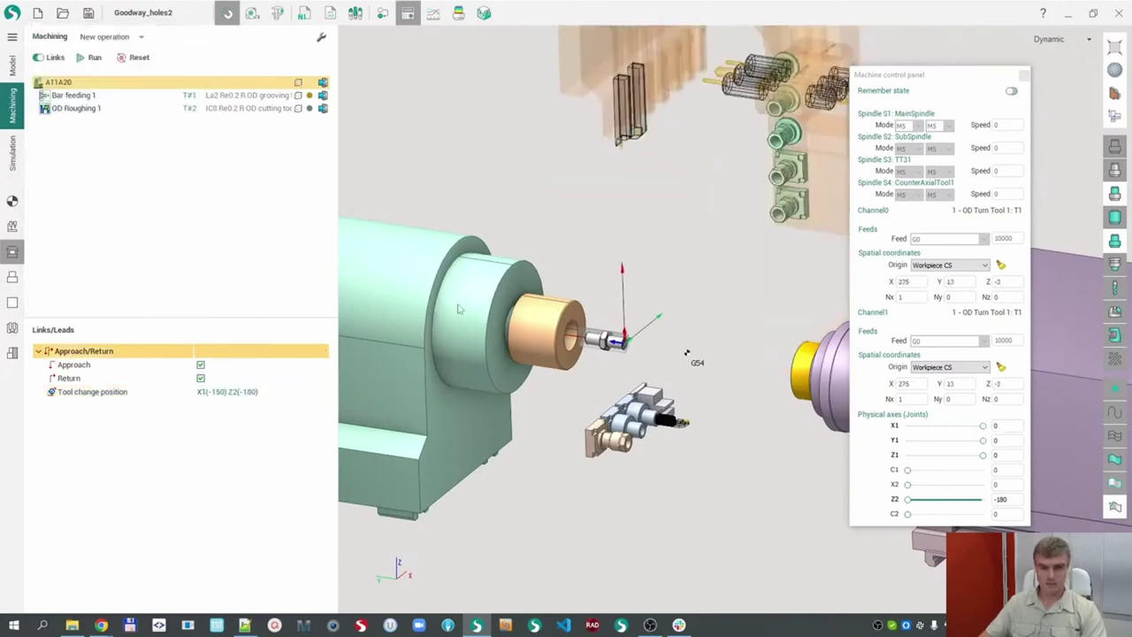
- Recalculate the machining sequence and simulate bar feeding and OD roughing at a higher playback speed
left_click(94, 57)
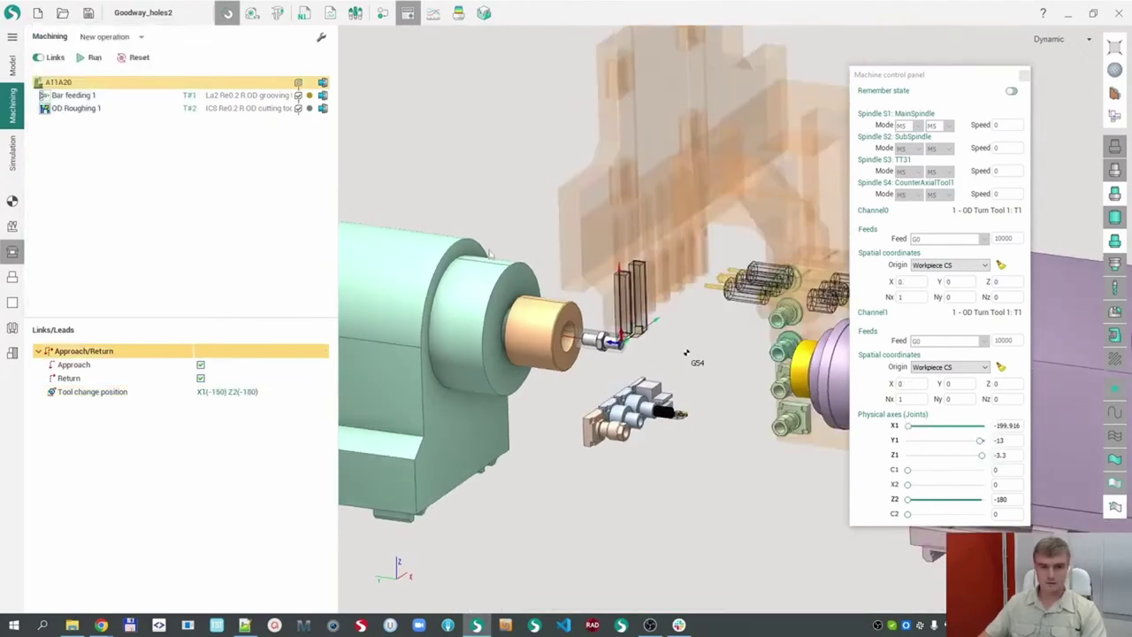
left_click(13, 157)
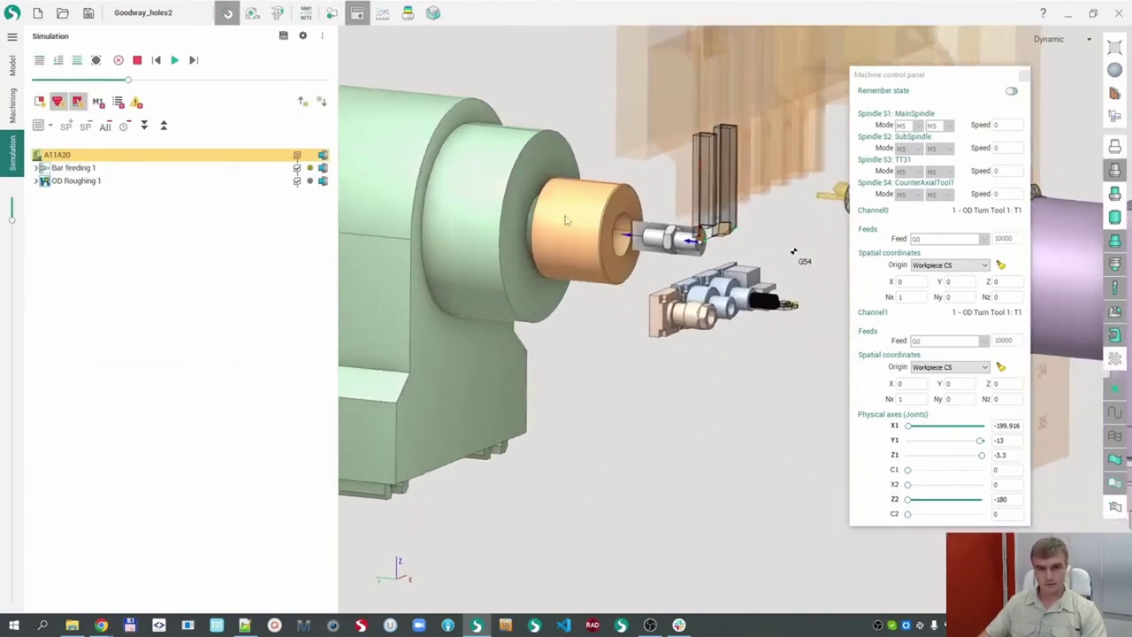
left_click(174, 59)
left_click_drag(130, 80, 188, 90)
left_click(174, 60)
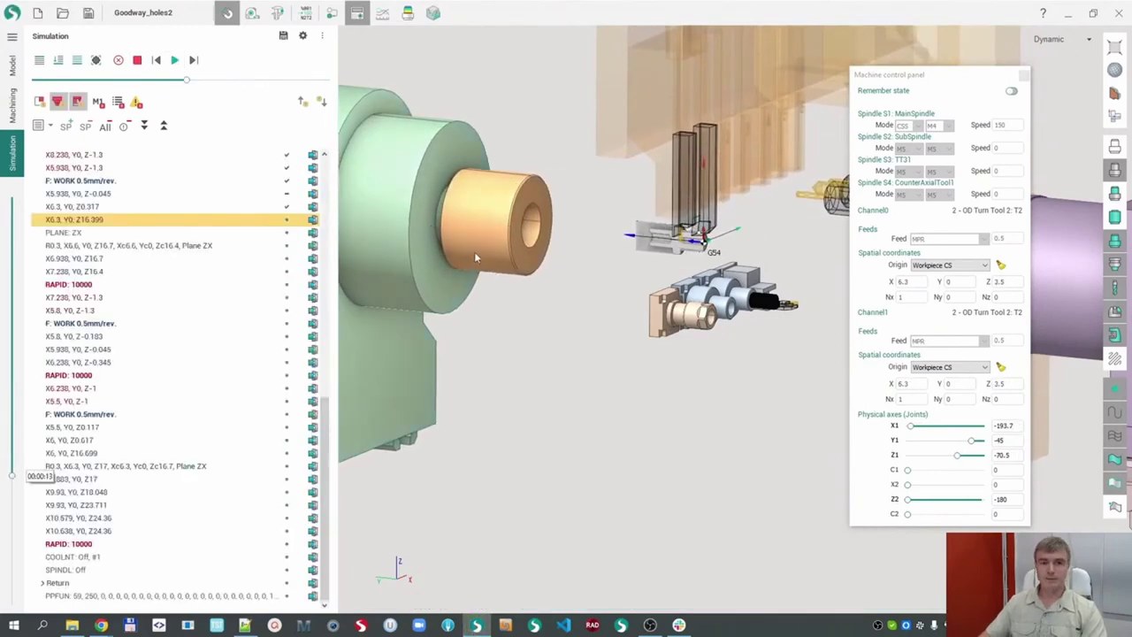
- Add a Lathe part-off operation after OD roughing, at the rear end of the fitting, and calculate its toolpath
left_click(14, 104)
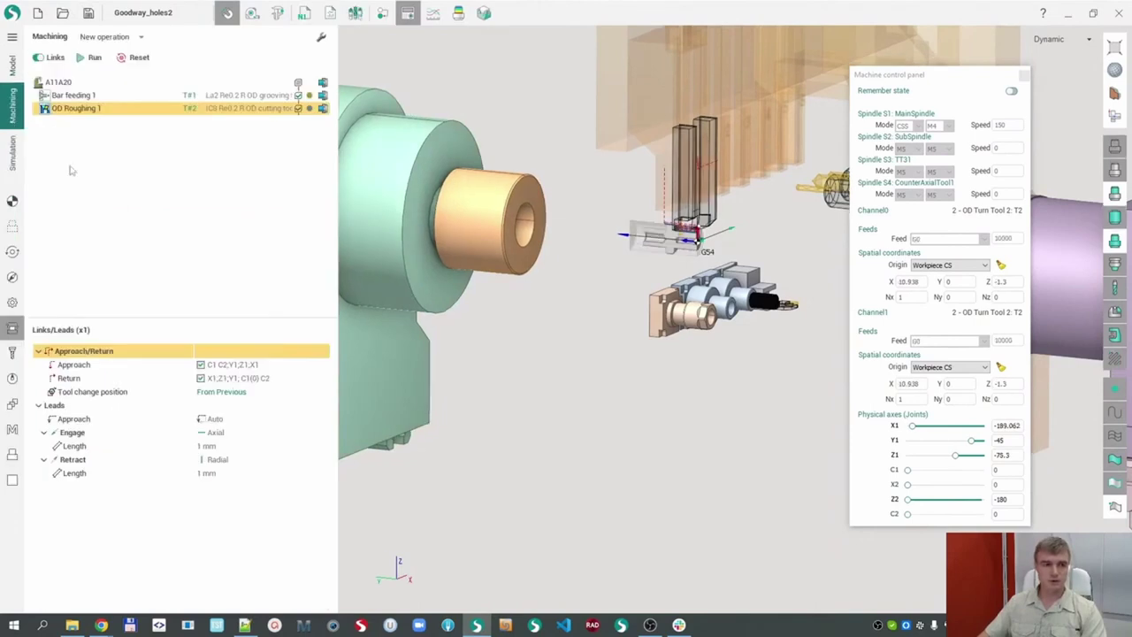
left_click(141, 37)
mouse_move(106, 70)
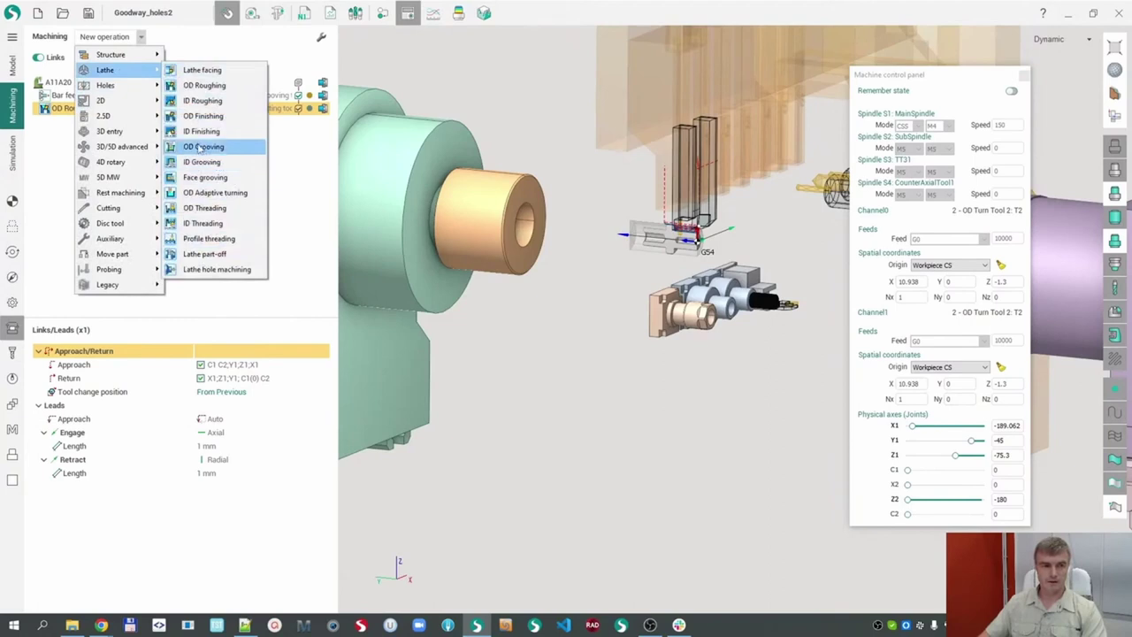
left_click(205, 255)
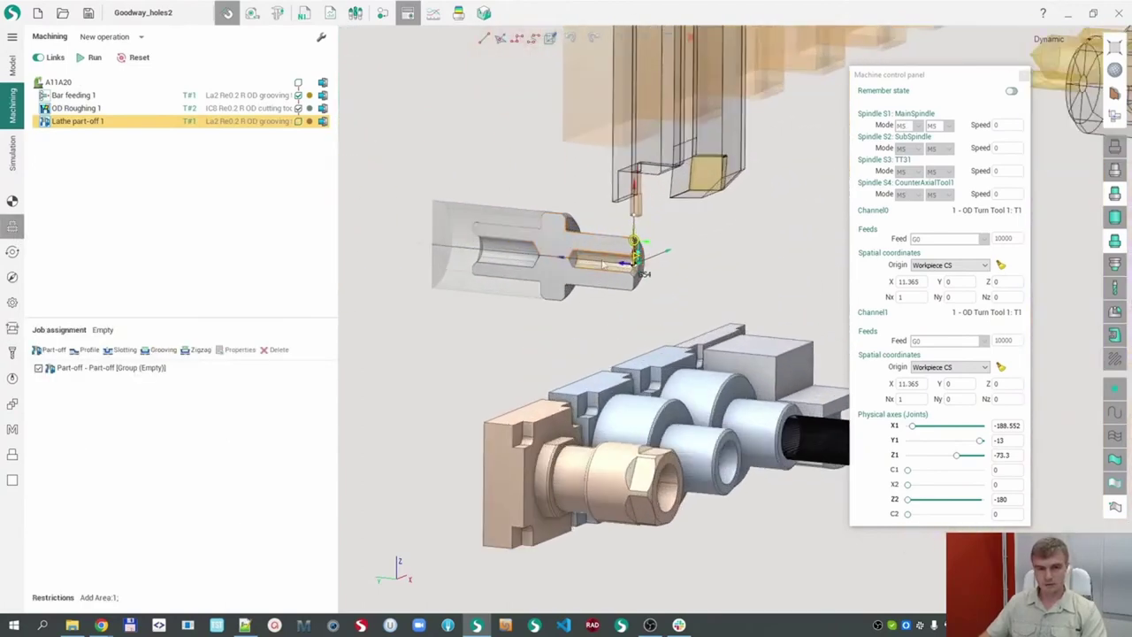
middle_click_drag(603, 264, 648, 251)
scroll(651, 243, "up", 3)
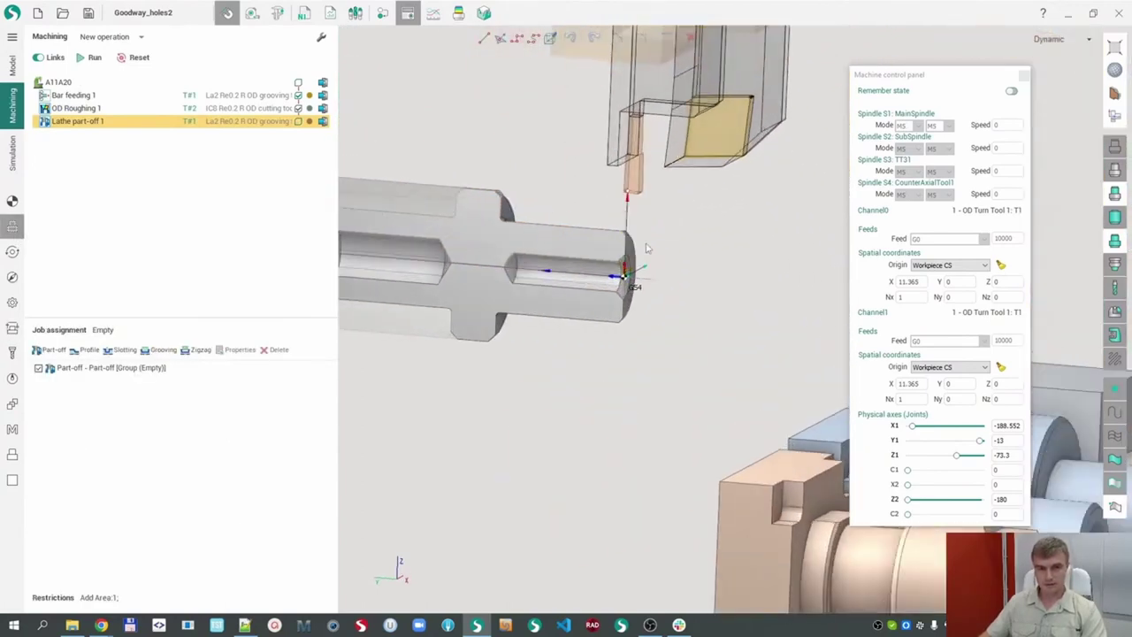
scroll(584, 274, "down", 4)
middle_click_drag(558, 298, 434, 291)
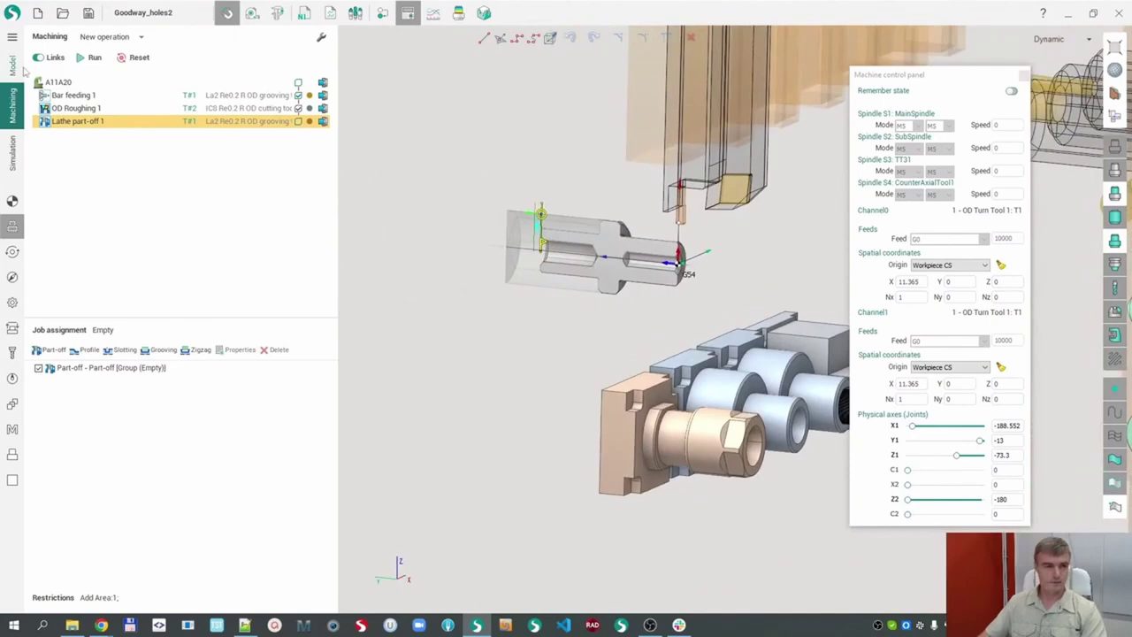
left_click(88, 57)
scroll(478, 224, "down", 2)
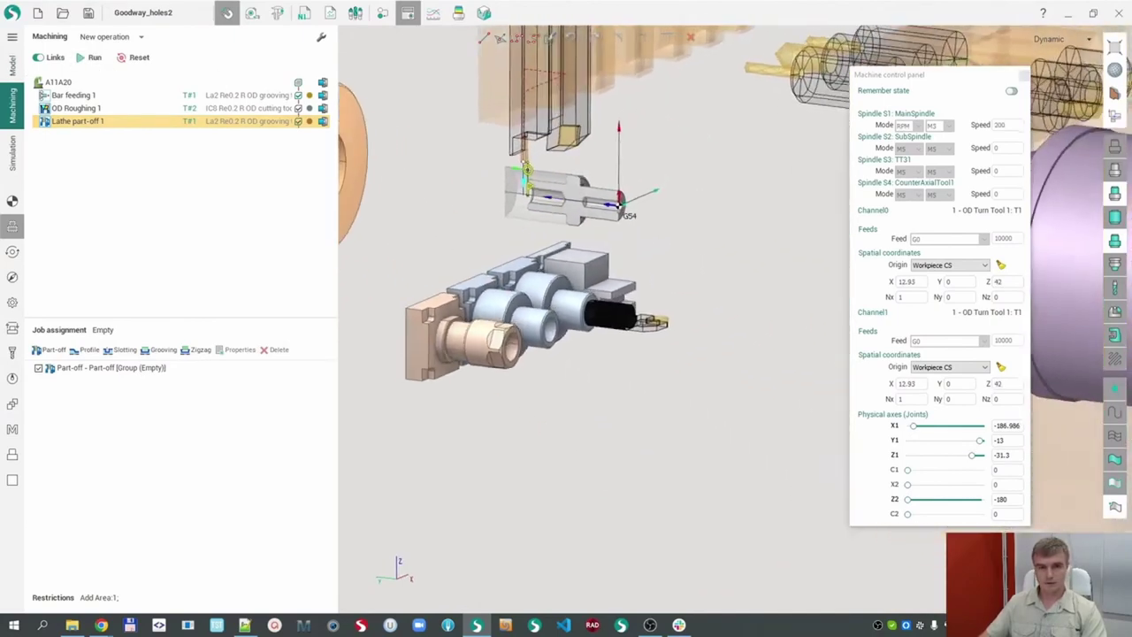
scroll(478, 224, "up", 4)
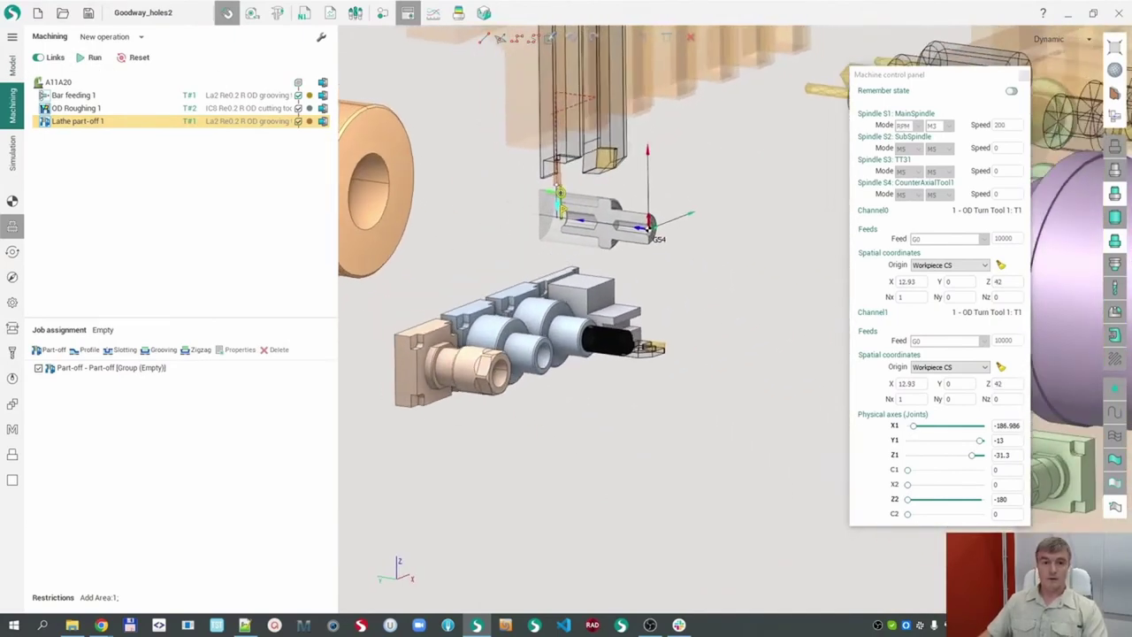
- Simulate the part-off operation at a higher playback speed and close the machine control panel
left_click(14, 165)
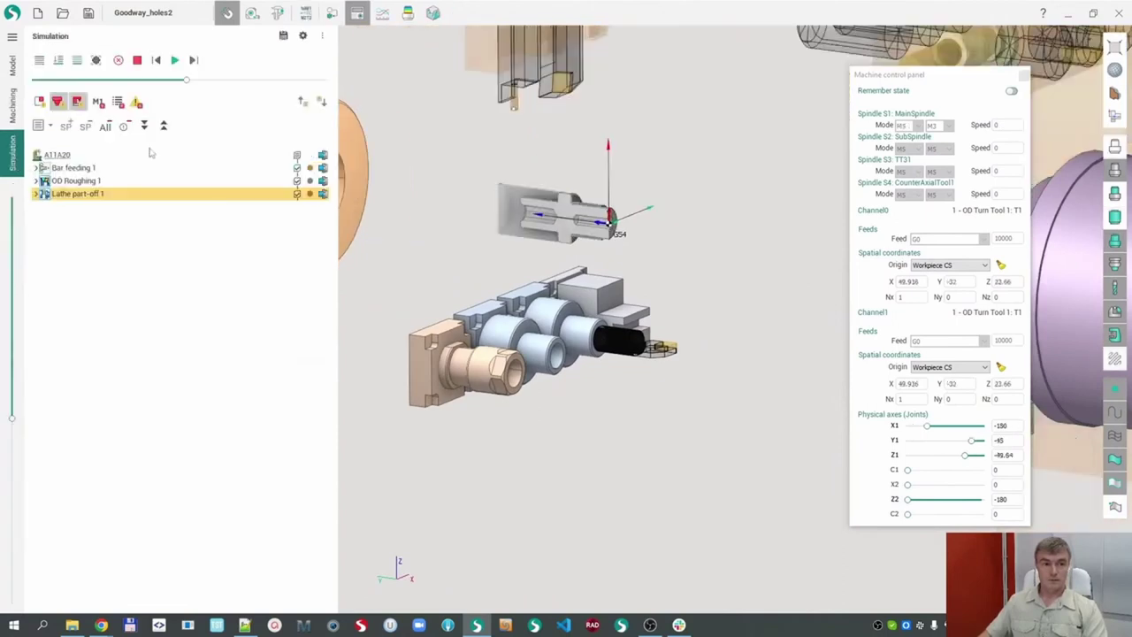
left_click(174, 60)
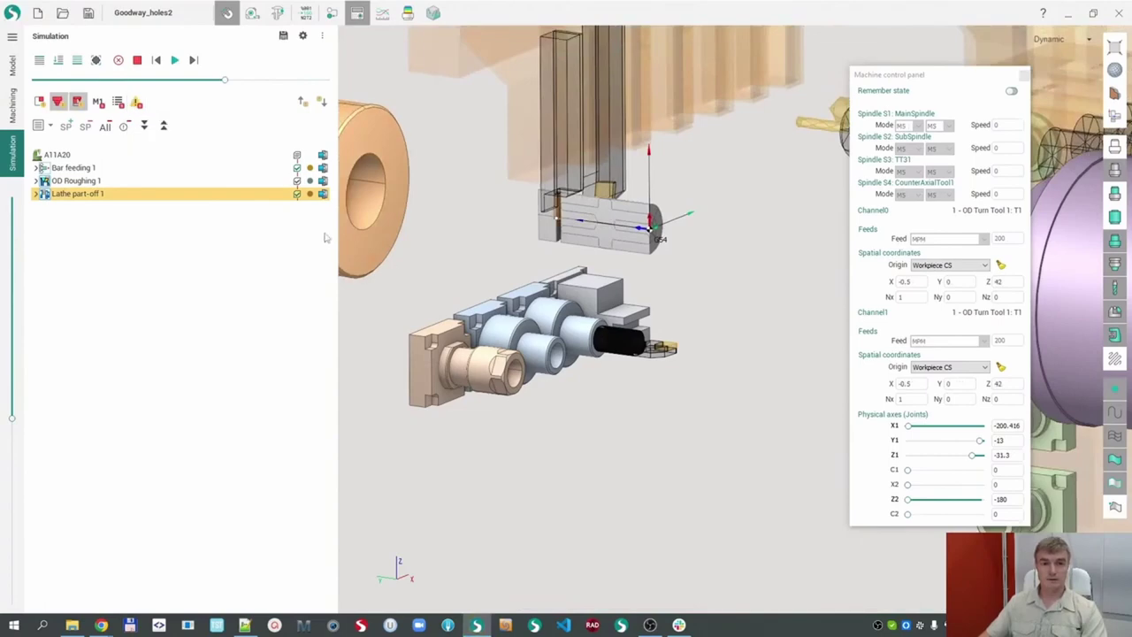
middle_click_drag(474, 271, 508, 275)
scroll(507, 285, "down", 1)
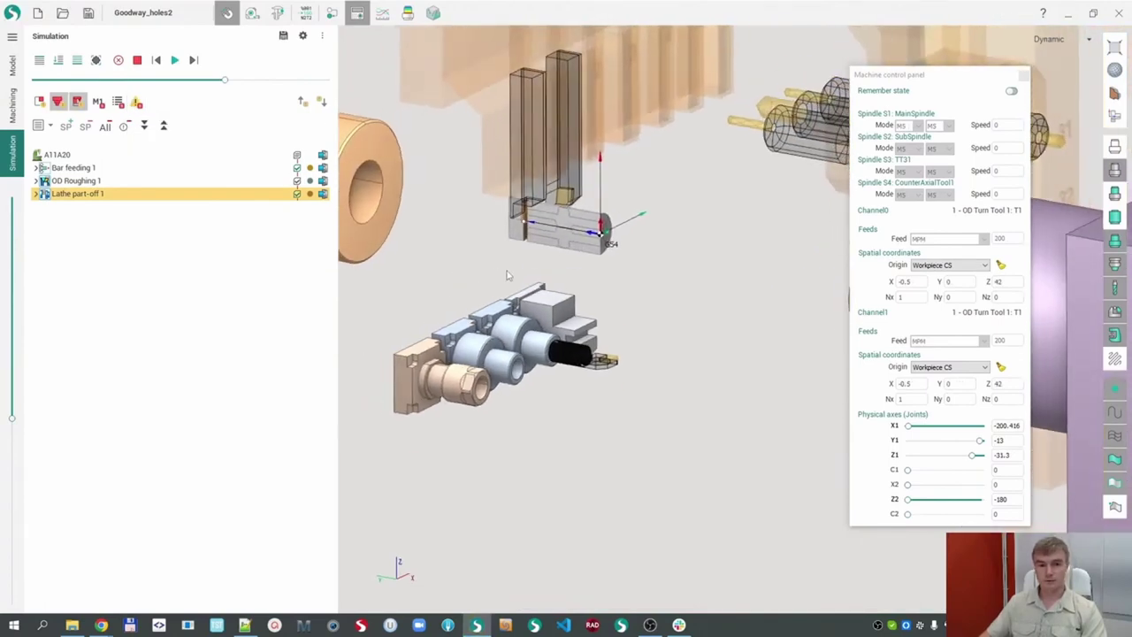
left_click(1023, 75)
mouse_move(757, 252)
middle_mouse_down()
mouse_move(727, 276)
mouse_move(744, 266)
middle_mouse_up()
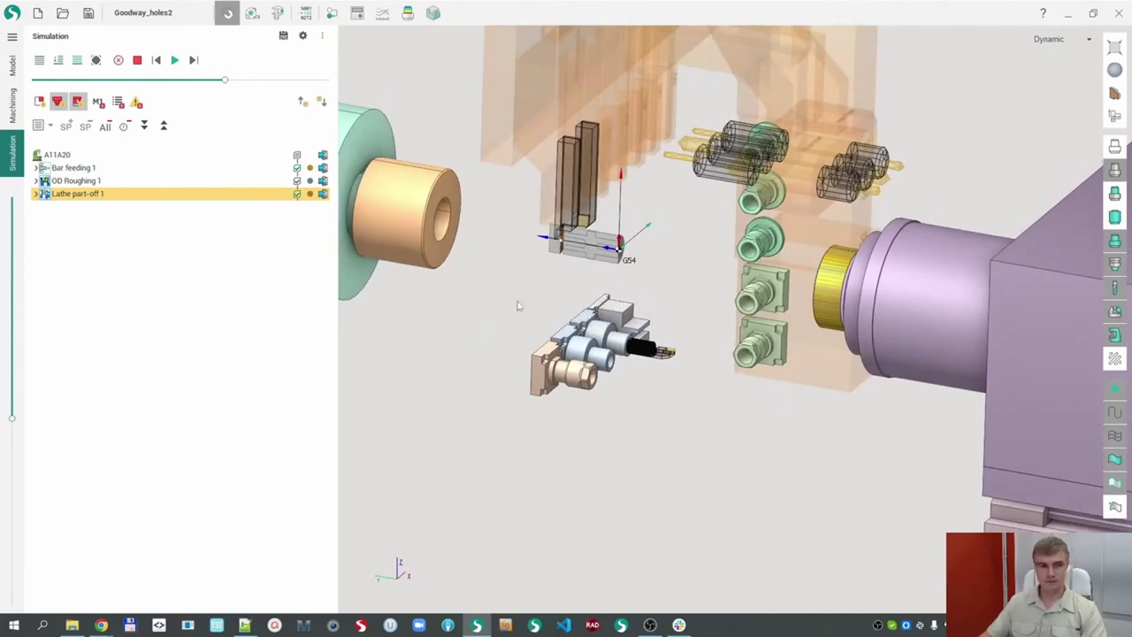
- Group the bar feeding, OD roughing and part-off operations under a new Part structure item
left_click(11, 106)
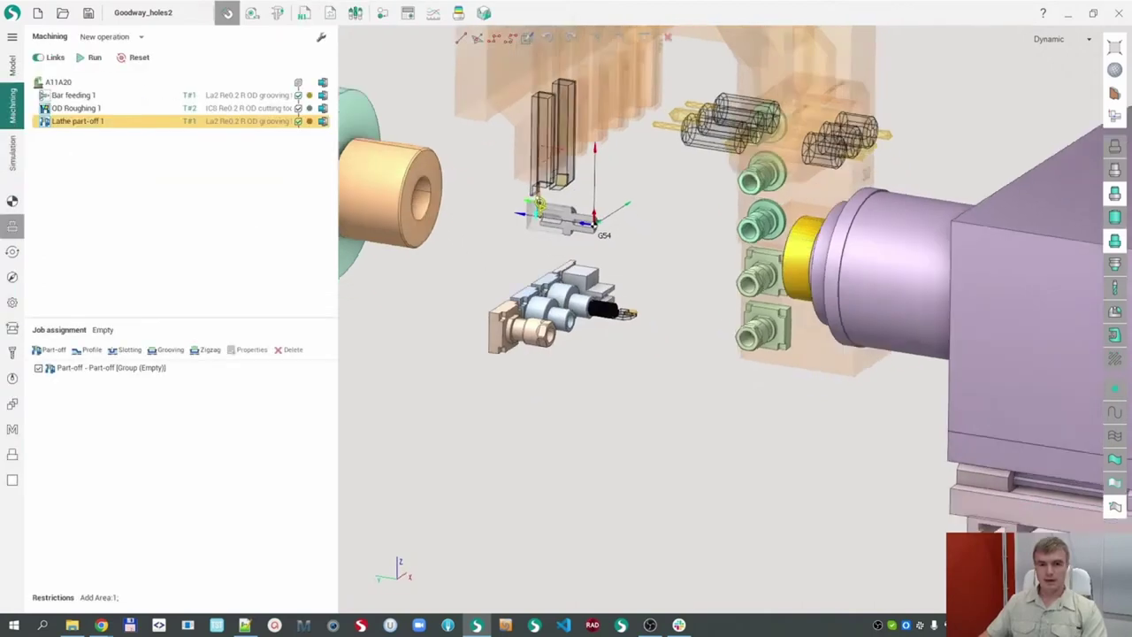
left_click(72, 95)
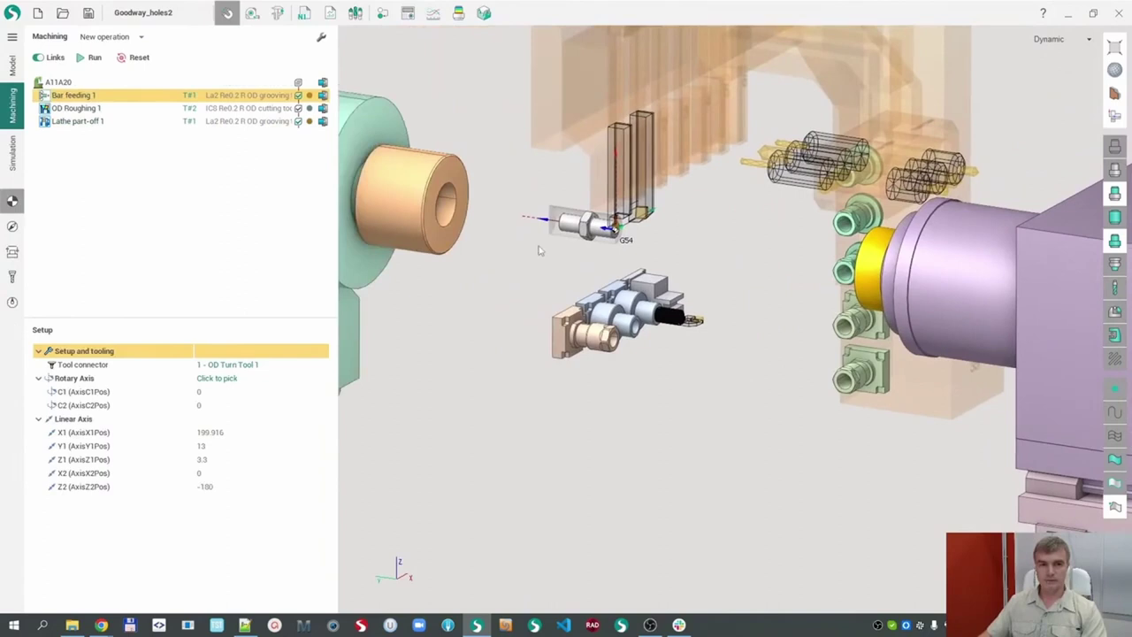
left_click(141, 38)
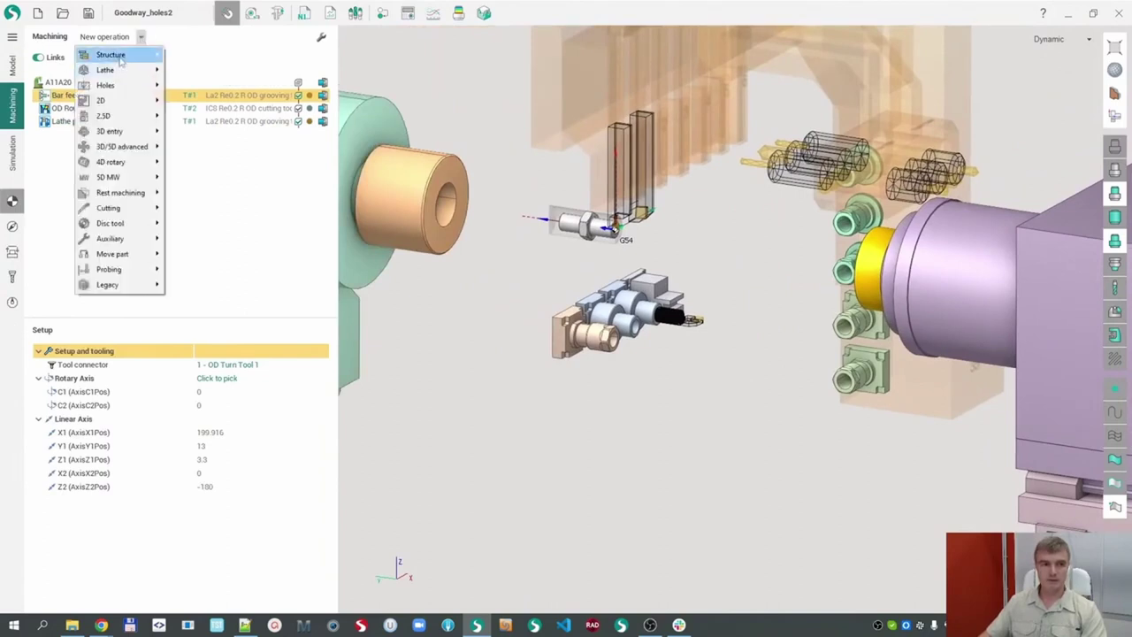
mouse_move(121, 58)
left_click(191, 71)
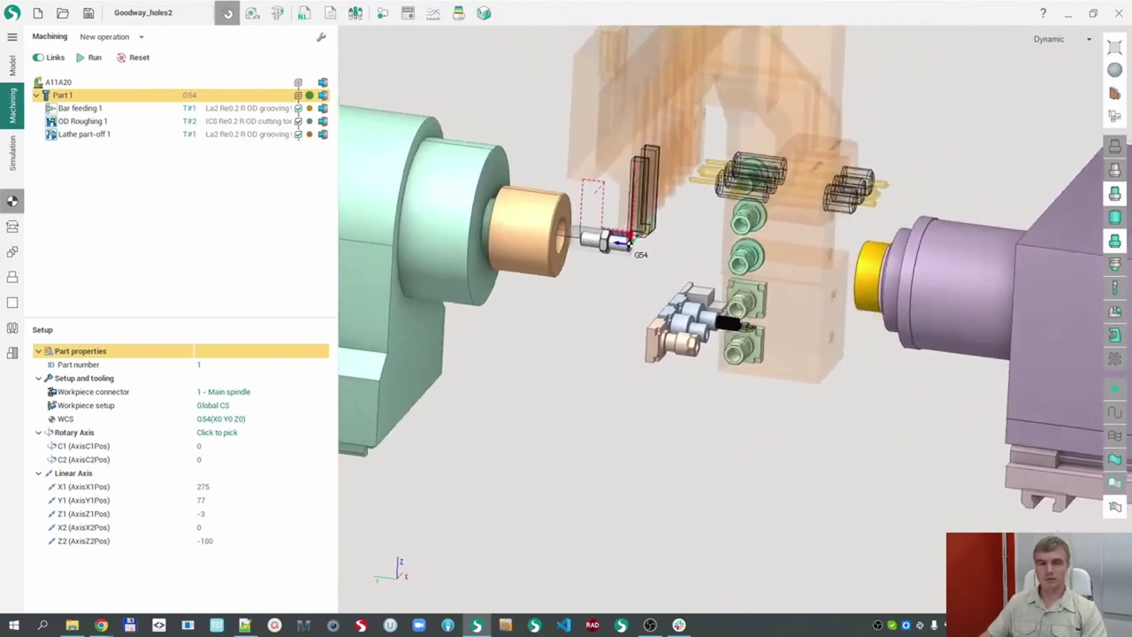
- Add a second Part structure item to the sequence and set its workpiece connector to 2 - Counter spindle
left_click(110, 37)
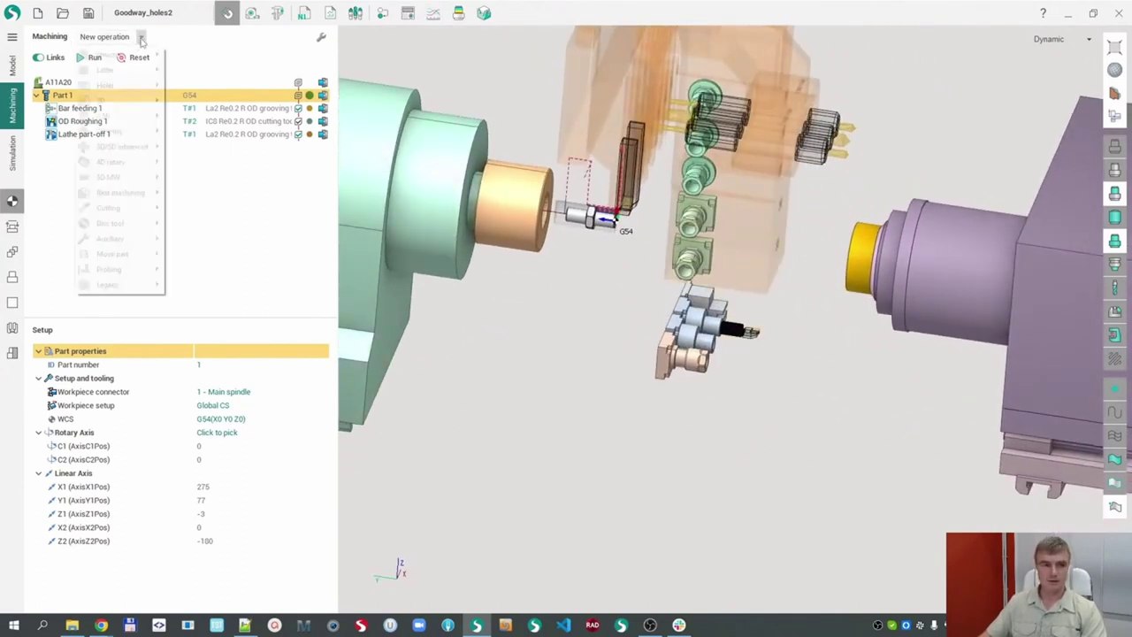
mouse_move(118, 76)
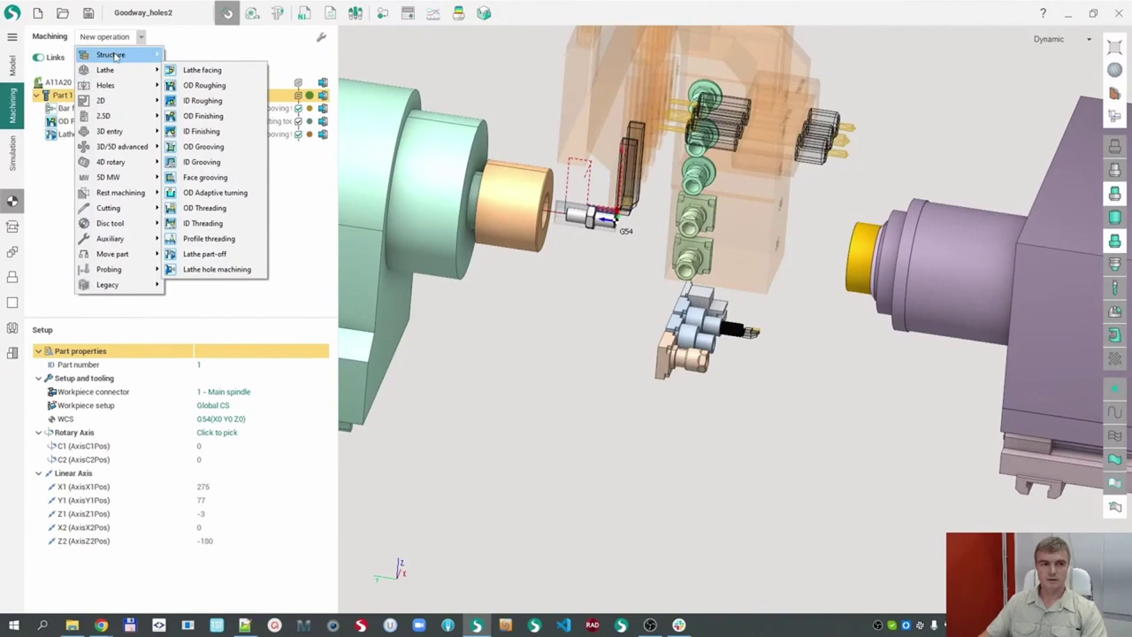
mouse_move(113, 55)
left_click(190, 71)
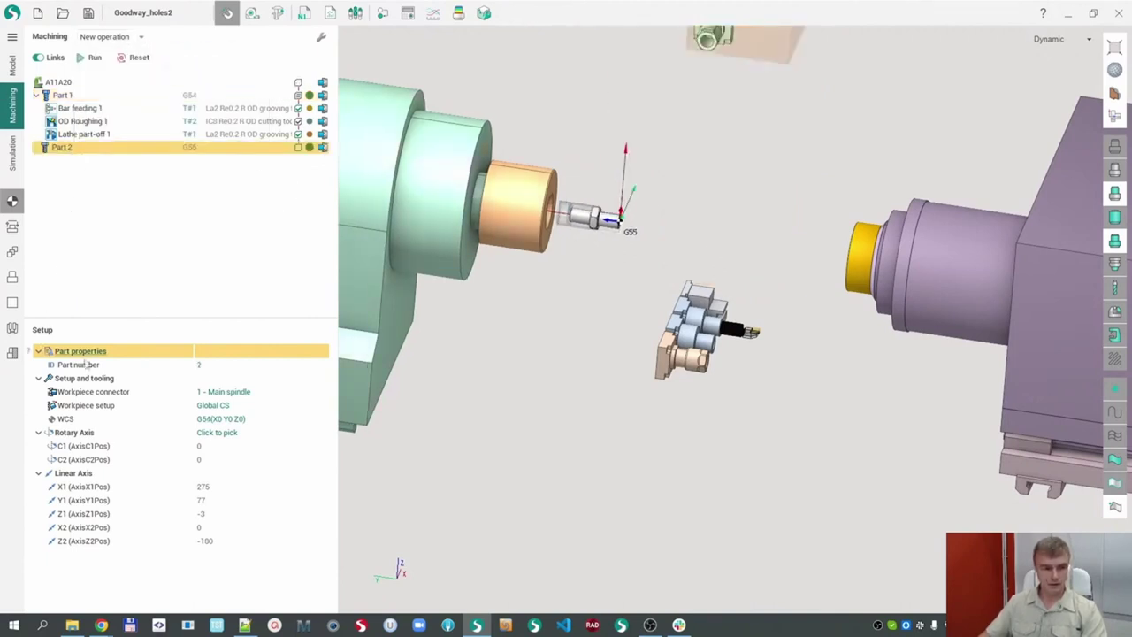
left_click(222, 392)
left_click(223, 394)
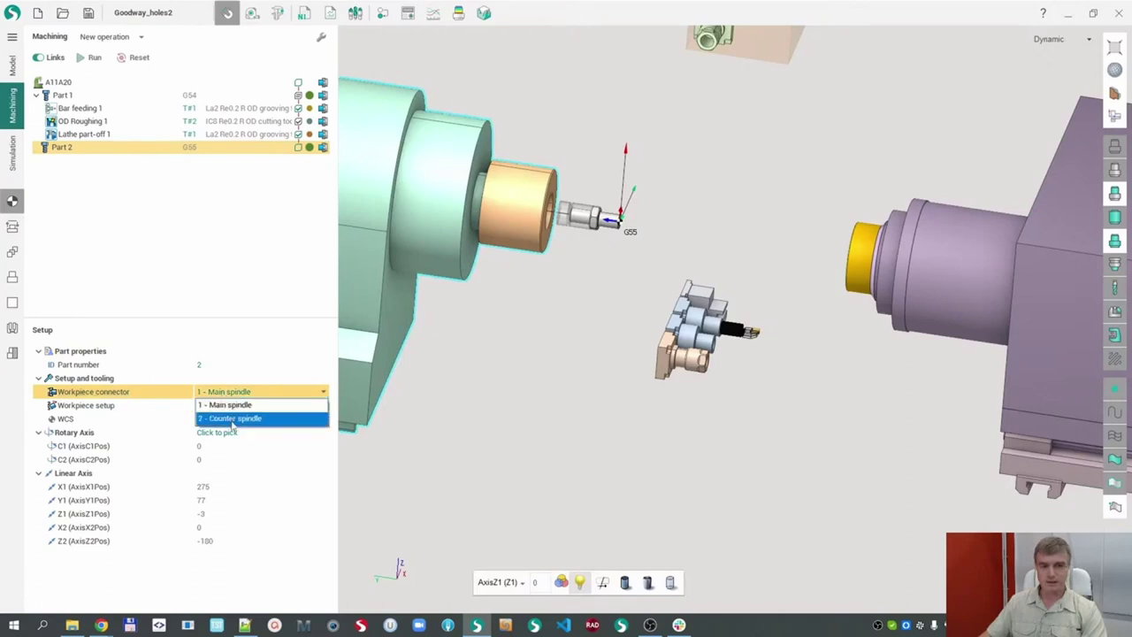
left_click(233, 421)
scroll(717, 394, "up", 3)
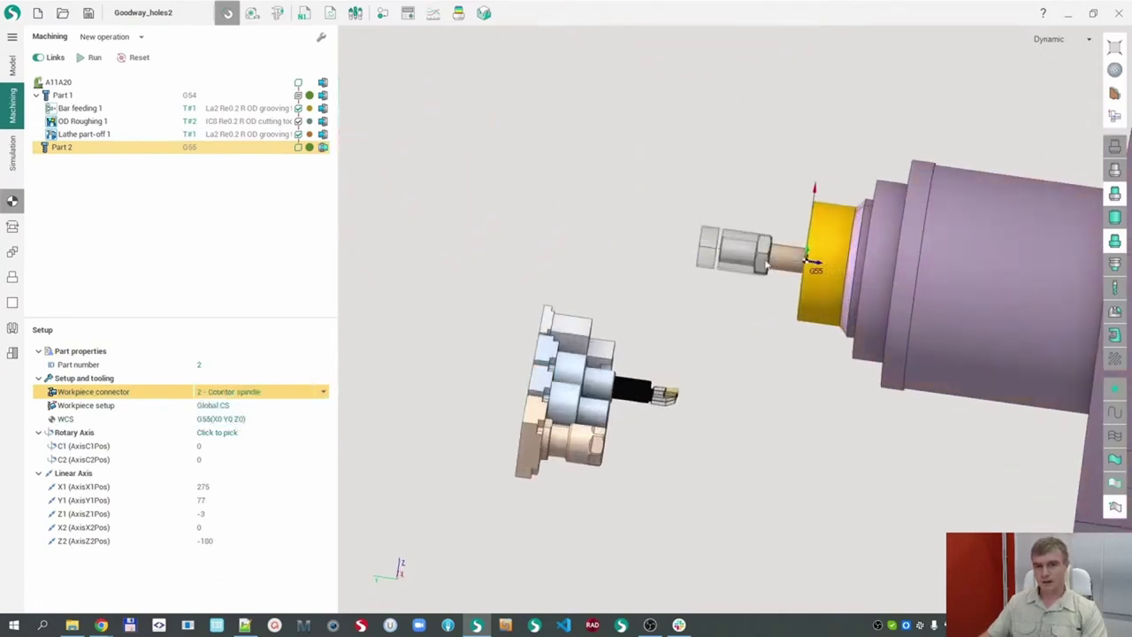
- Offset the second part's workpiece setup by Z -15 so the fitting sits inside the counter spindle chuck
left_click(235, 405)
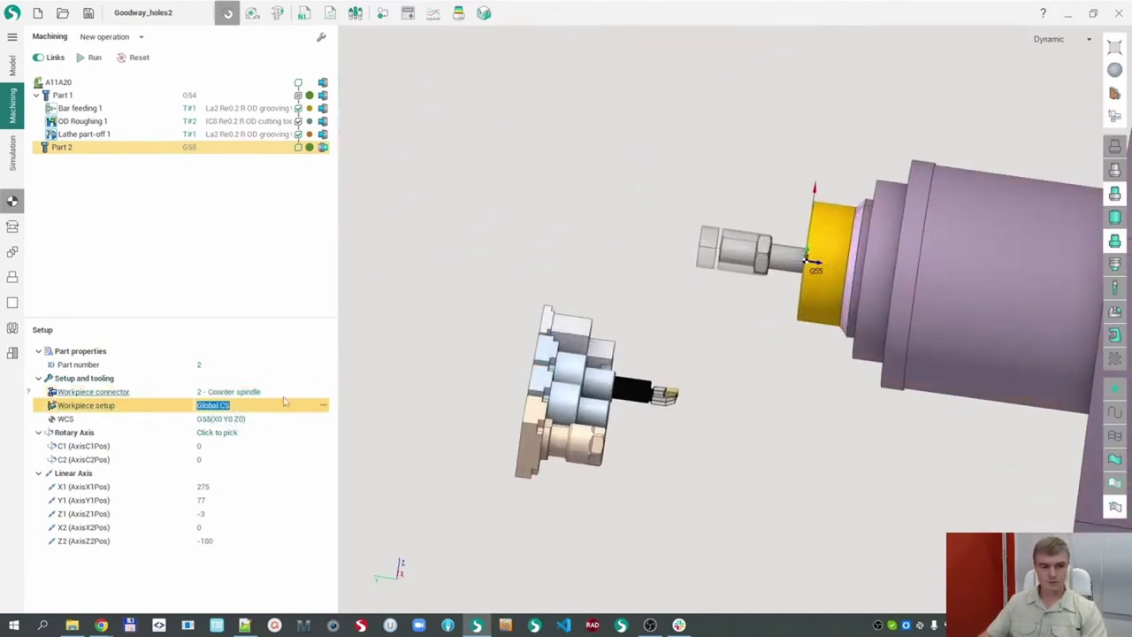
left_click(324, 406)
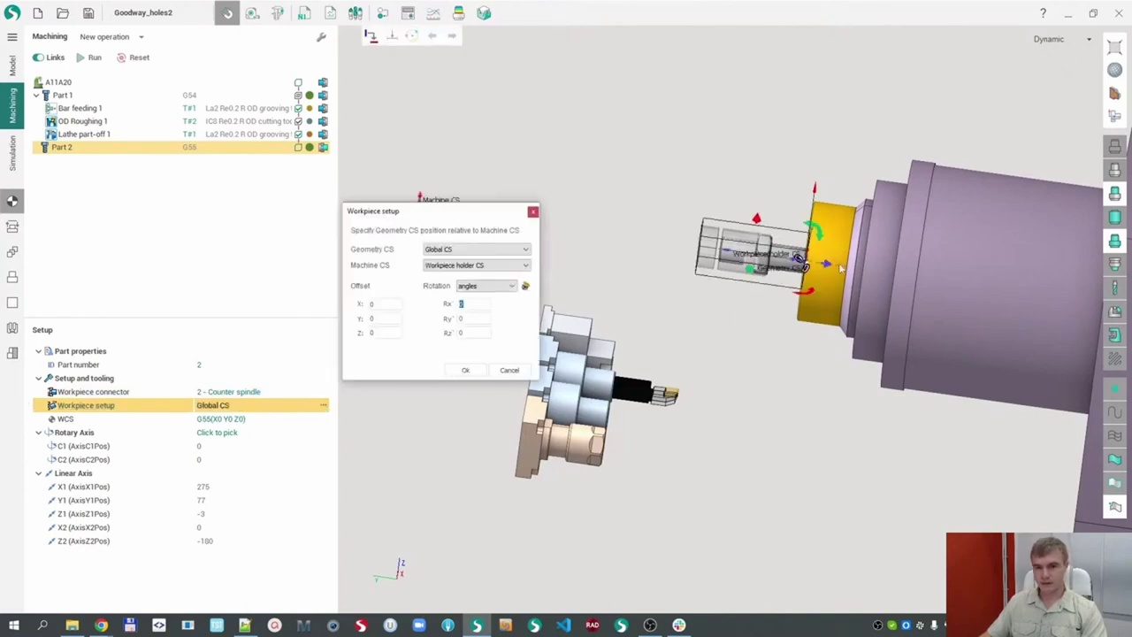
left_click_drag(856, 275, 861, 270)
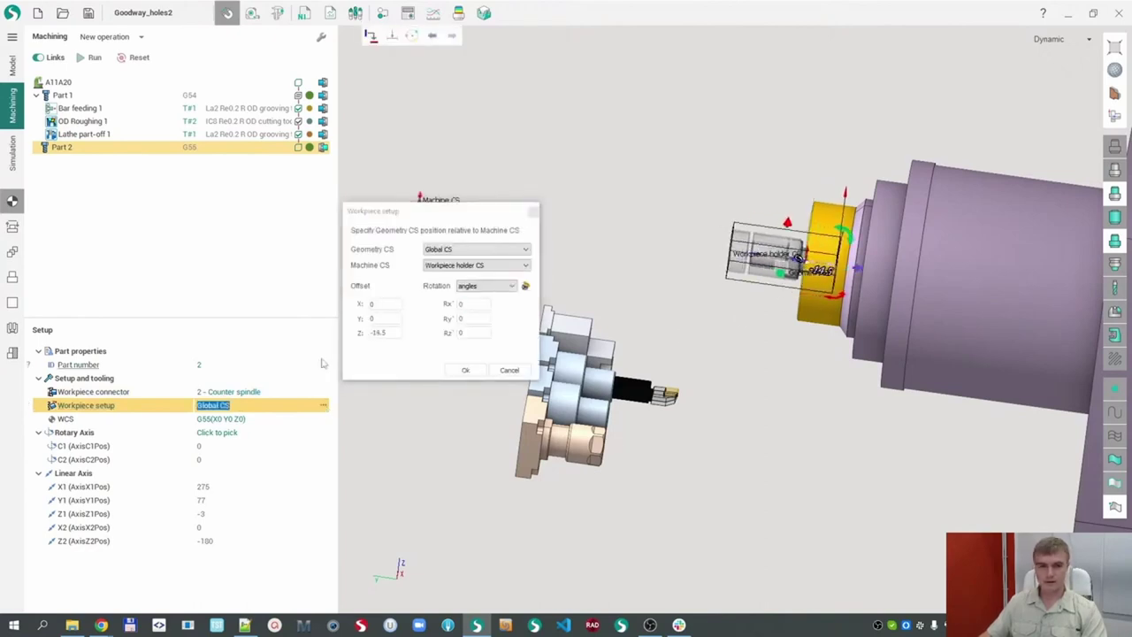
scroll(391, 333, "up", 1)
scroll(381, 332, "down", 1)
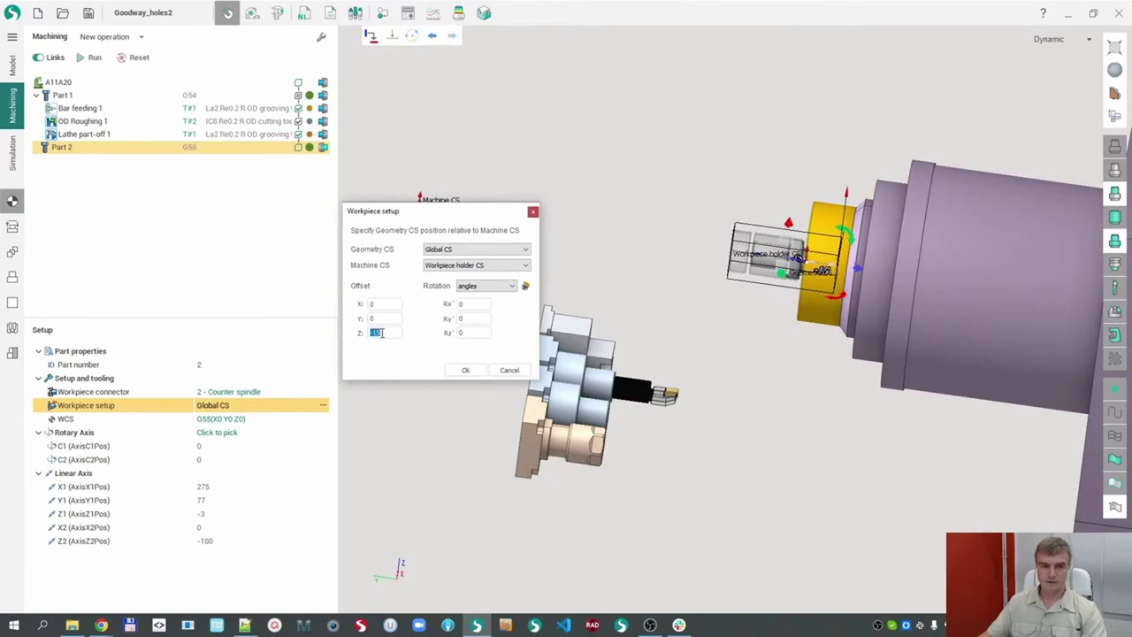
left_click(465, 369)
middle_click_drag(707, 338, 639, 301)
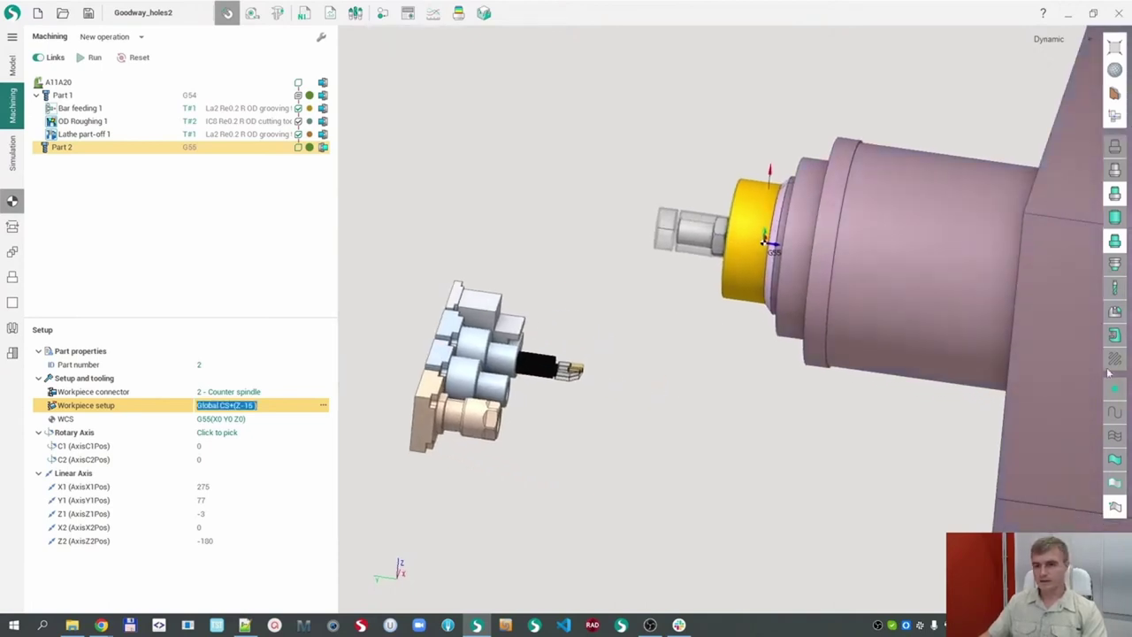
- Examine the second part's workpiece inherited from the previous operation, both with the machine hidden and with it shown
left_click(1116, 338)
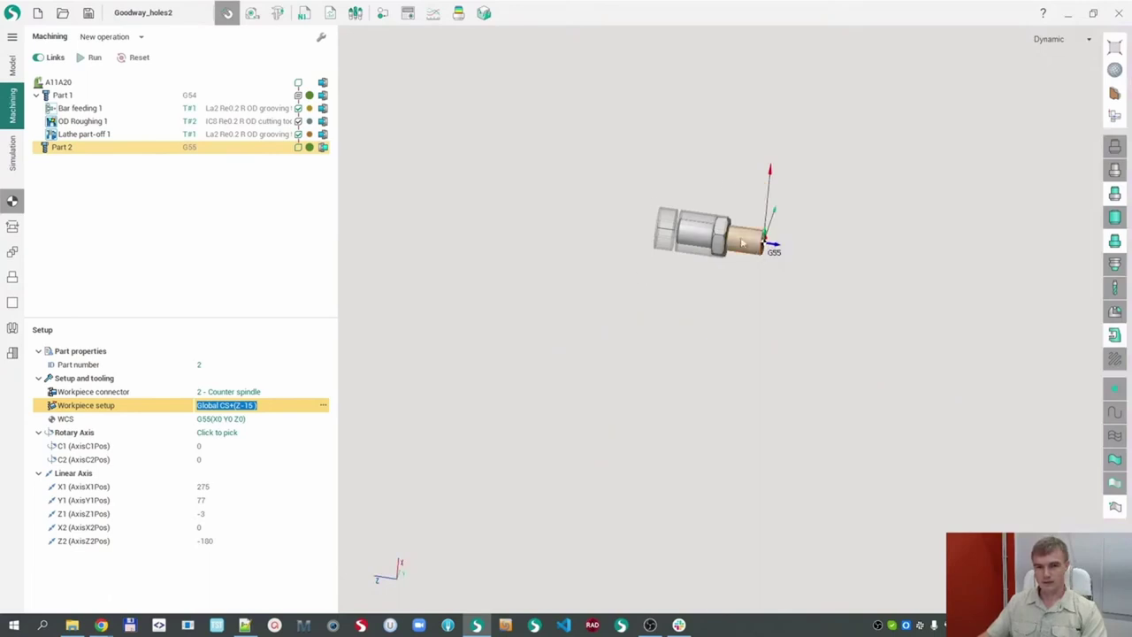
left_click(12, 302)
left_click(82, 372)
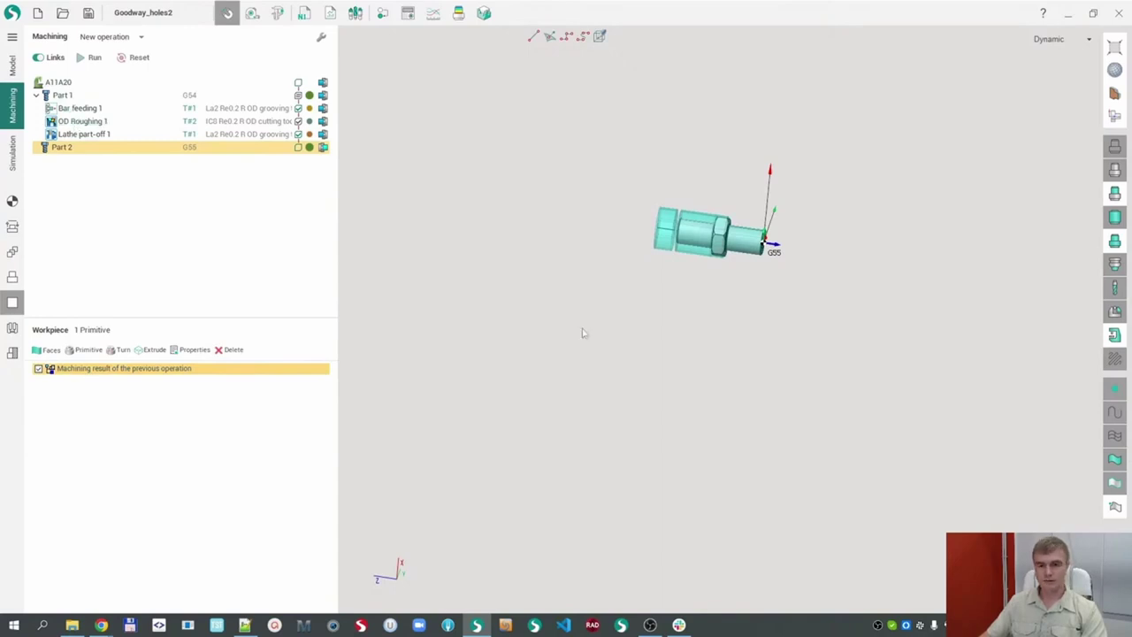
left_click(1114, 335)
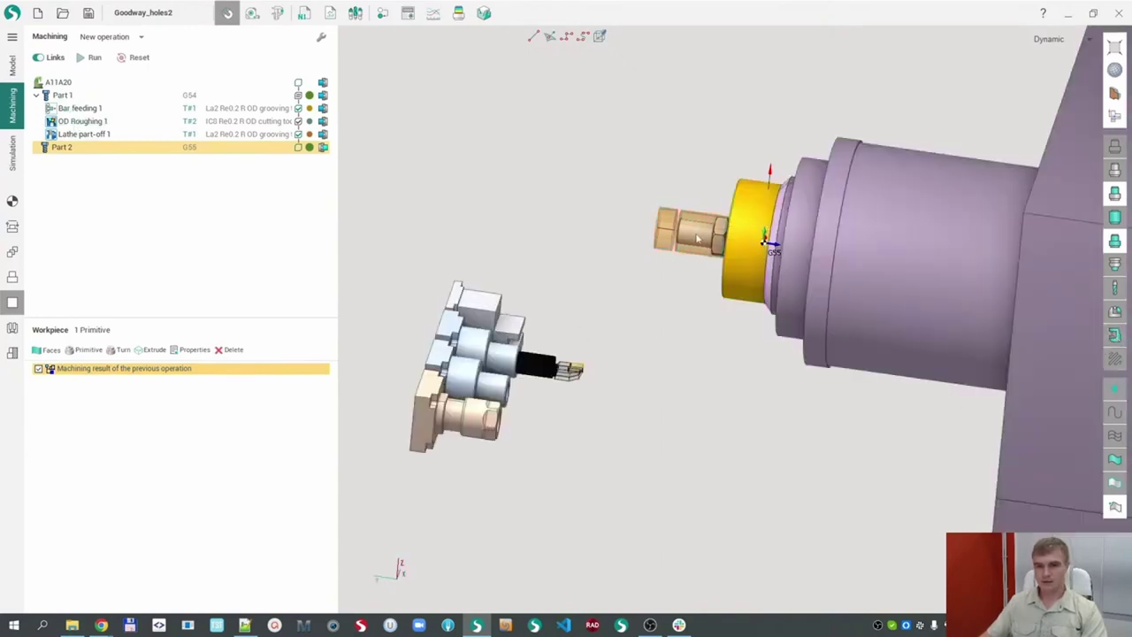
scroll(676, 195, "up", 2)
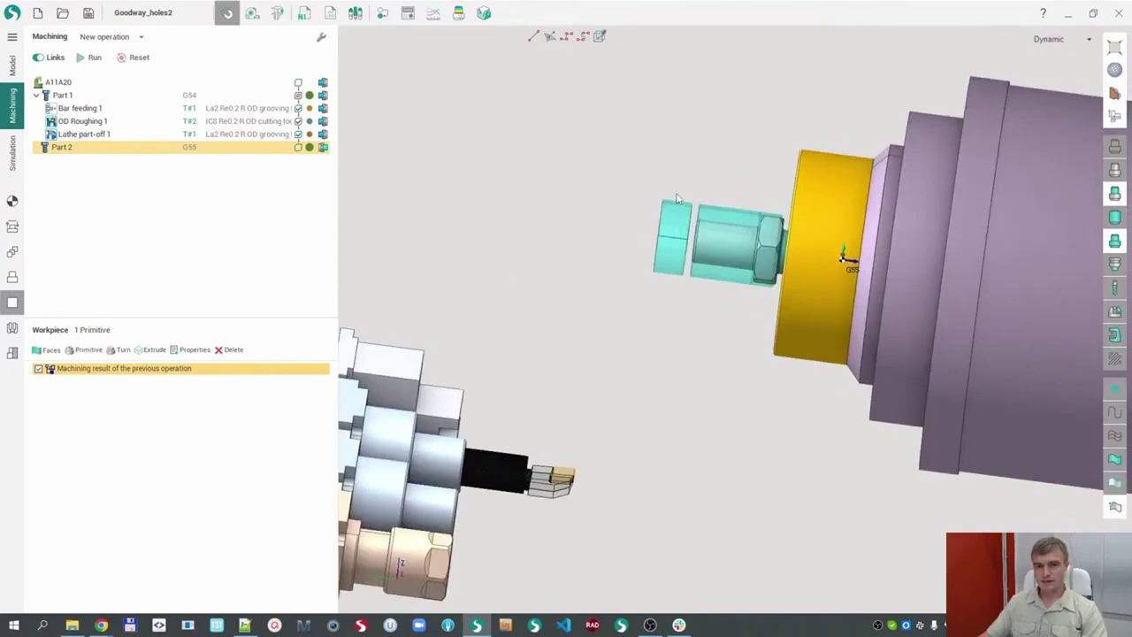
left_click(652, 303)
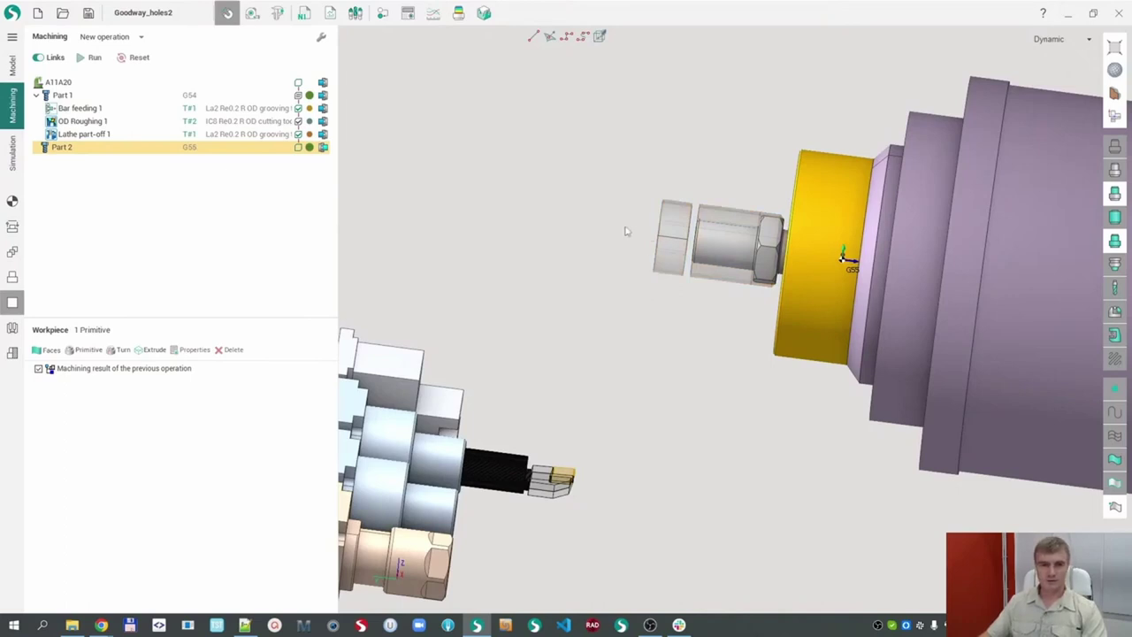
- Enable Delete chips in the Lathe part-off operation's simulation parameters and select the A11A20 machining root
left_click(81, 121)
left_click(83, 135)
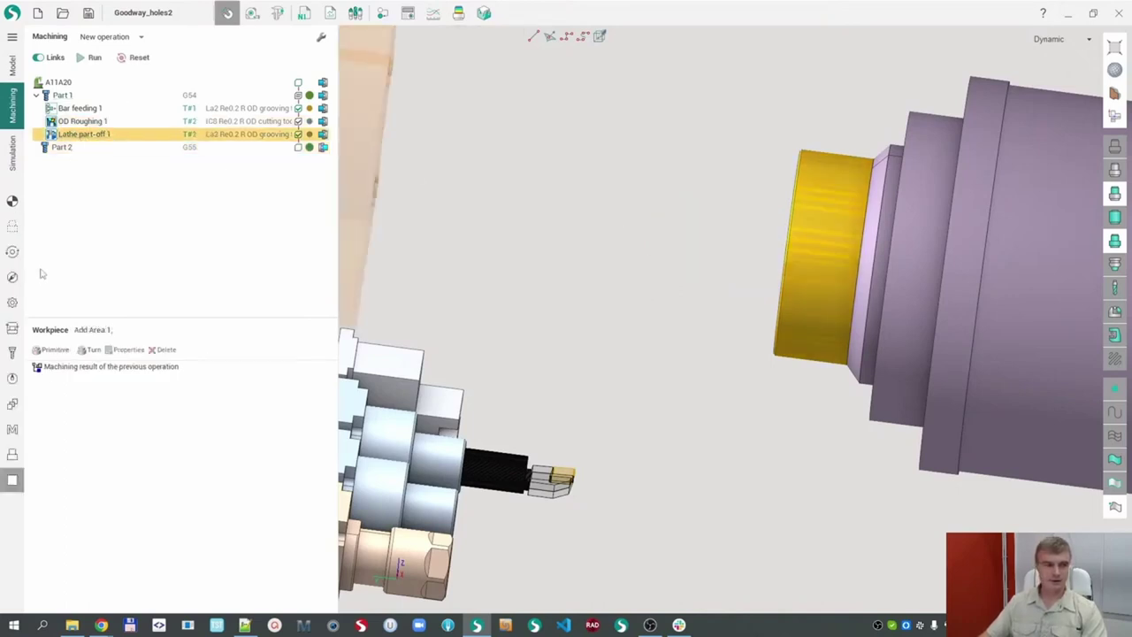
left_click(13, 301)
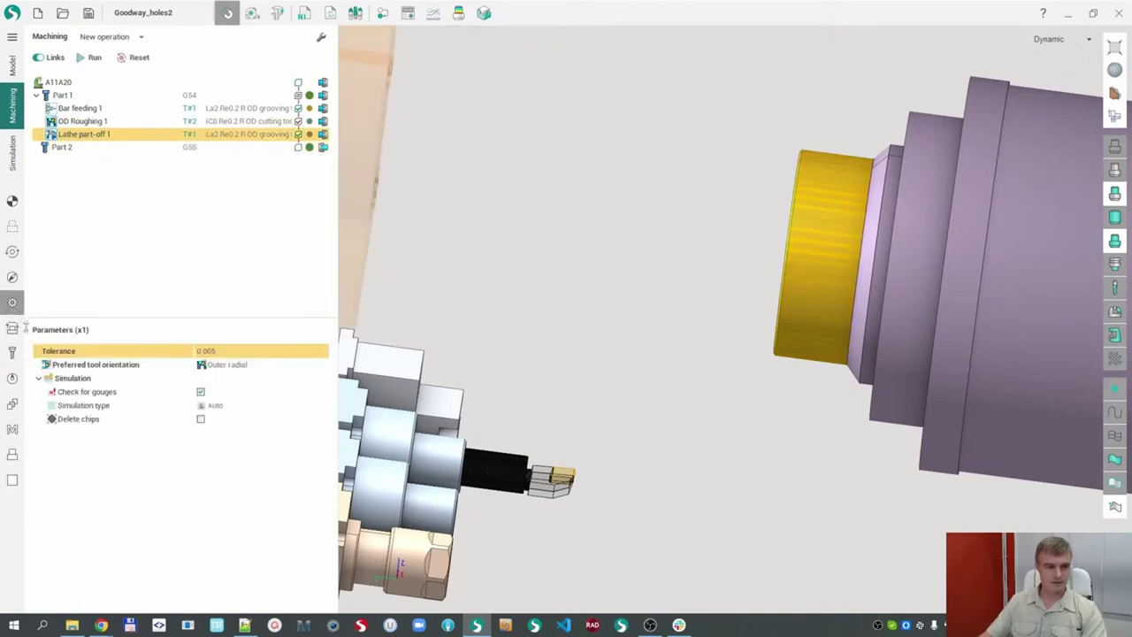
left_click(201, 420)
scroll(447, 356, "down", 5)
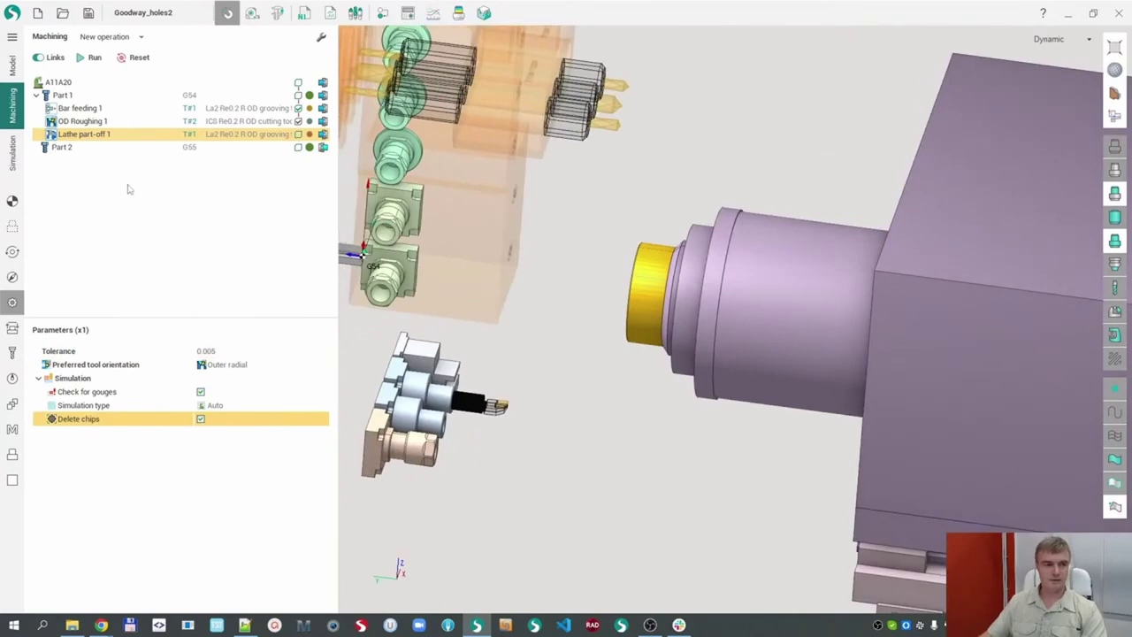
scroll(484, 351, "down", 1)
middle_click_drag(519, 336, 594, 313)
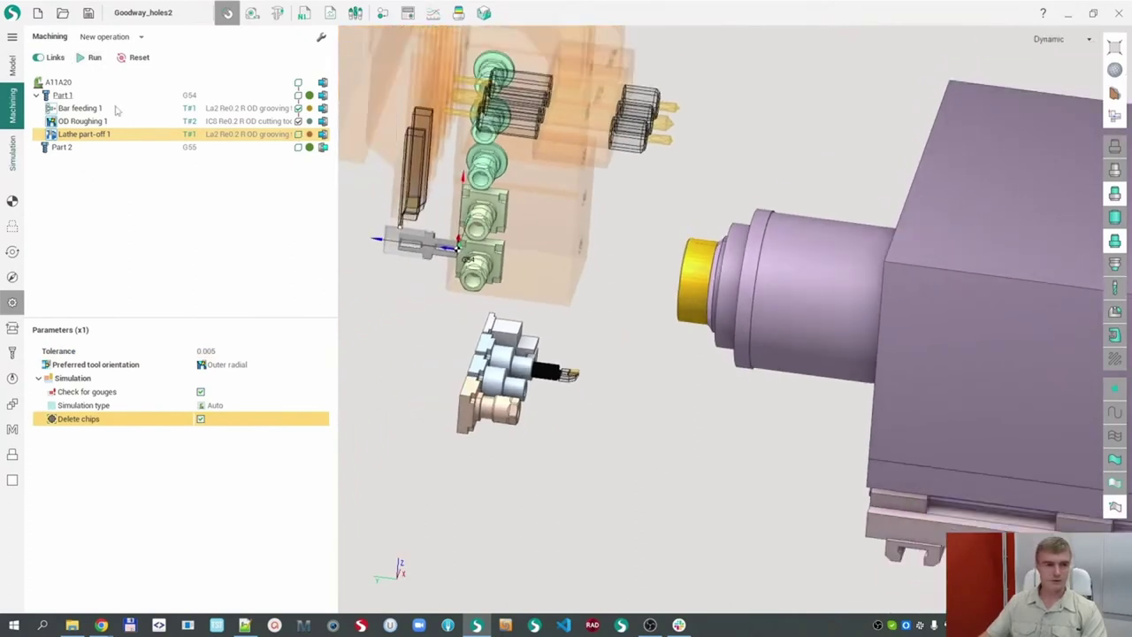
left_click(71, 82)
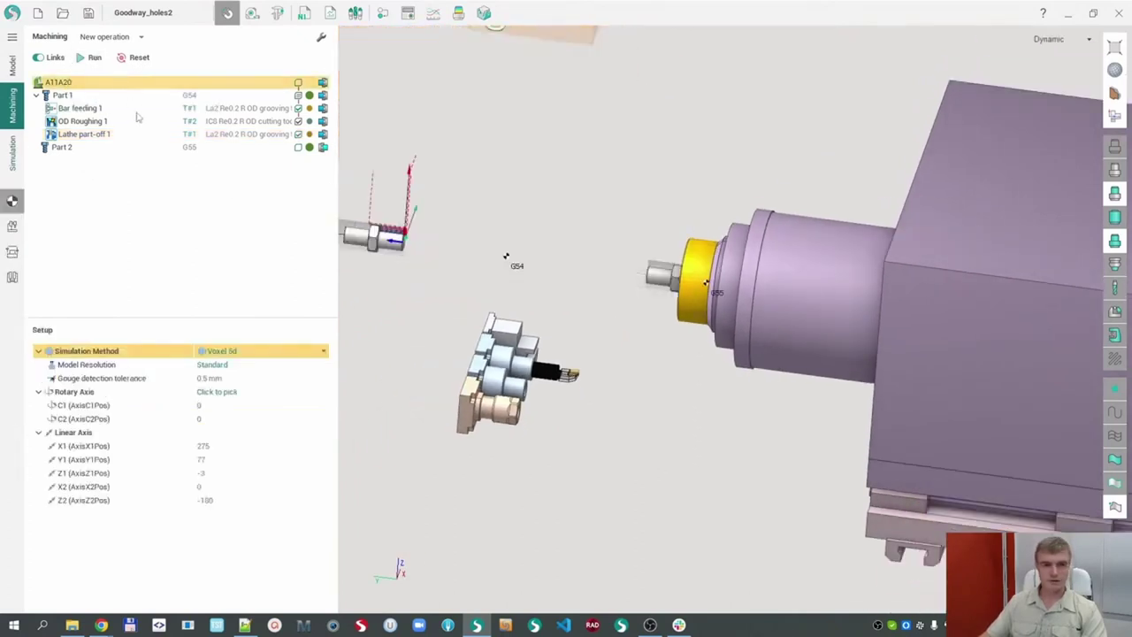
- Examine the second part's position in the counter spindle with the machine hidden and shown, and compare it with the first part's setup
left_click(76, 149)
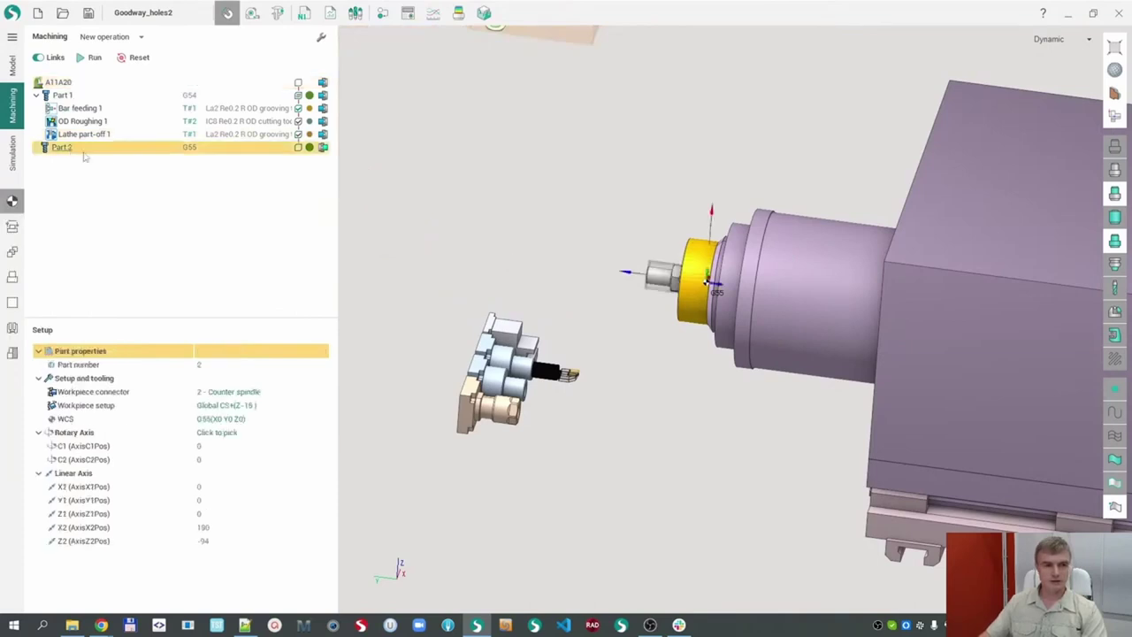
scroll(618, 305, "up", 5)
middle_click_drag(650, 265, 727, 260)
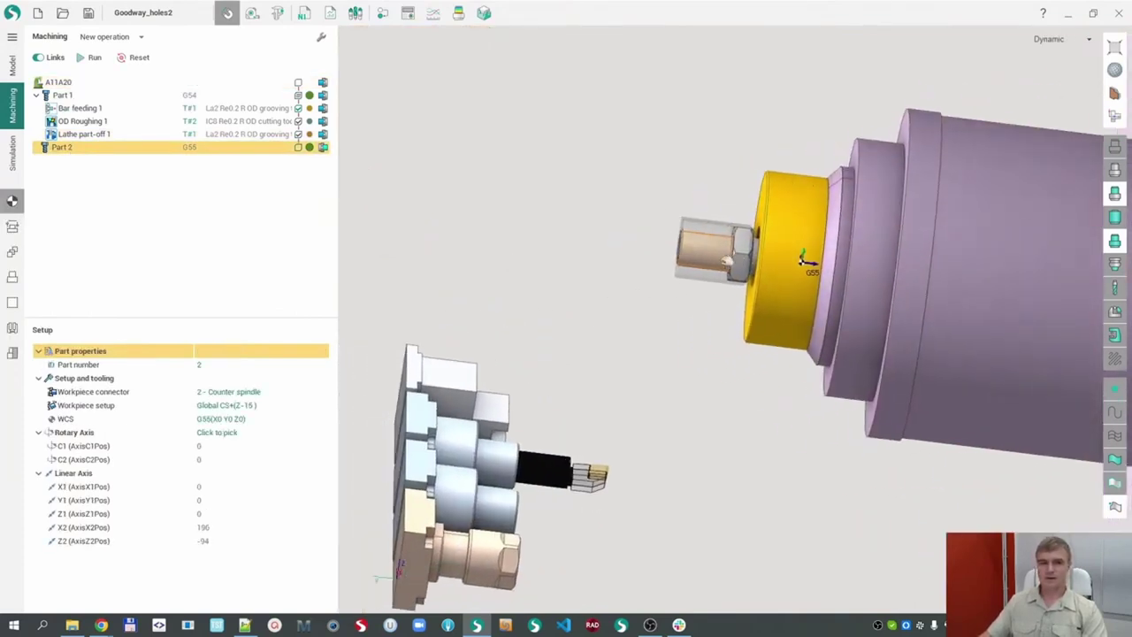
left_click(1112, 337)
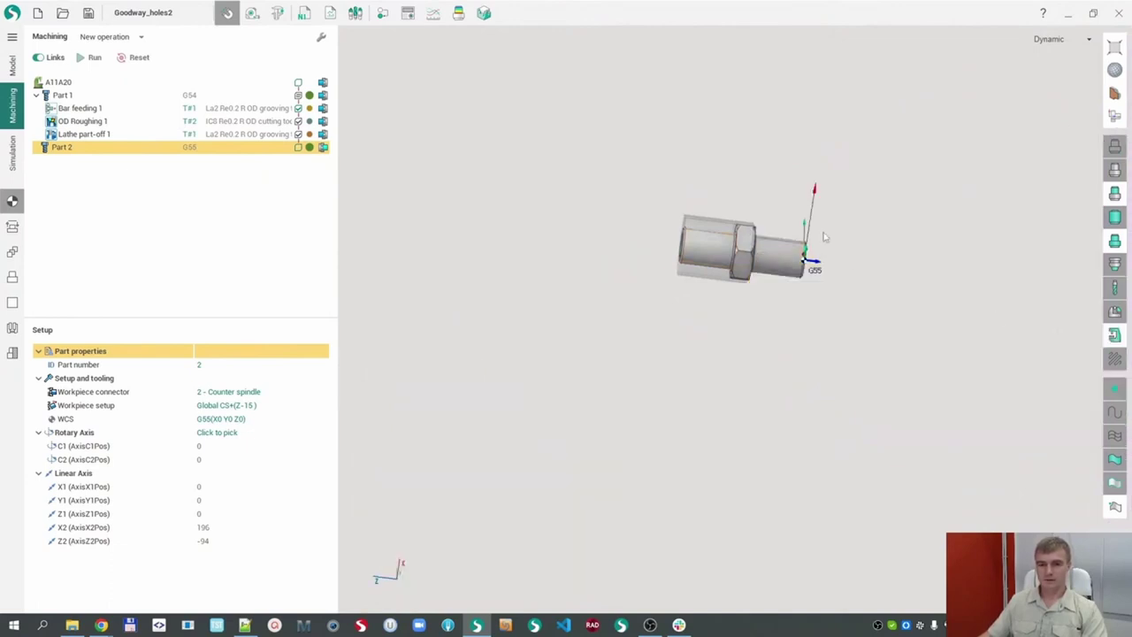
left_click(1114, 335)
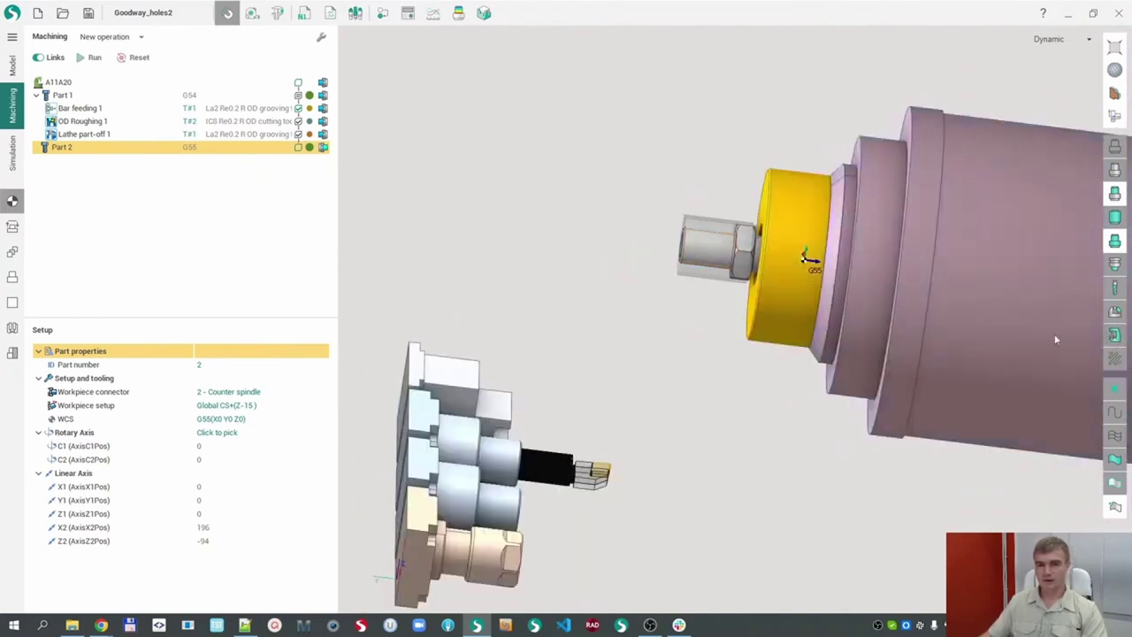
scroll(761, 319, "down", 2)
scroll(759, 317, "down", 3)
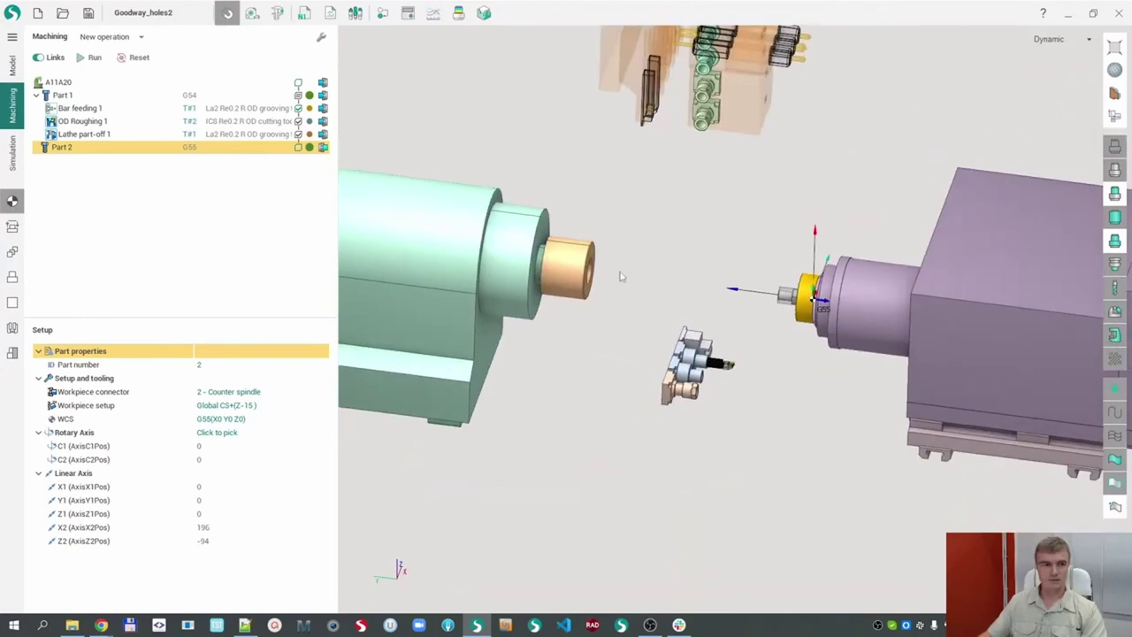
left_click(62, 85)
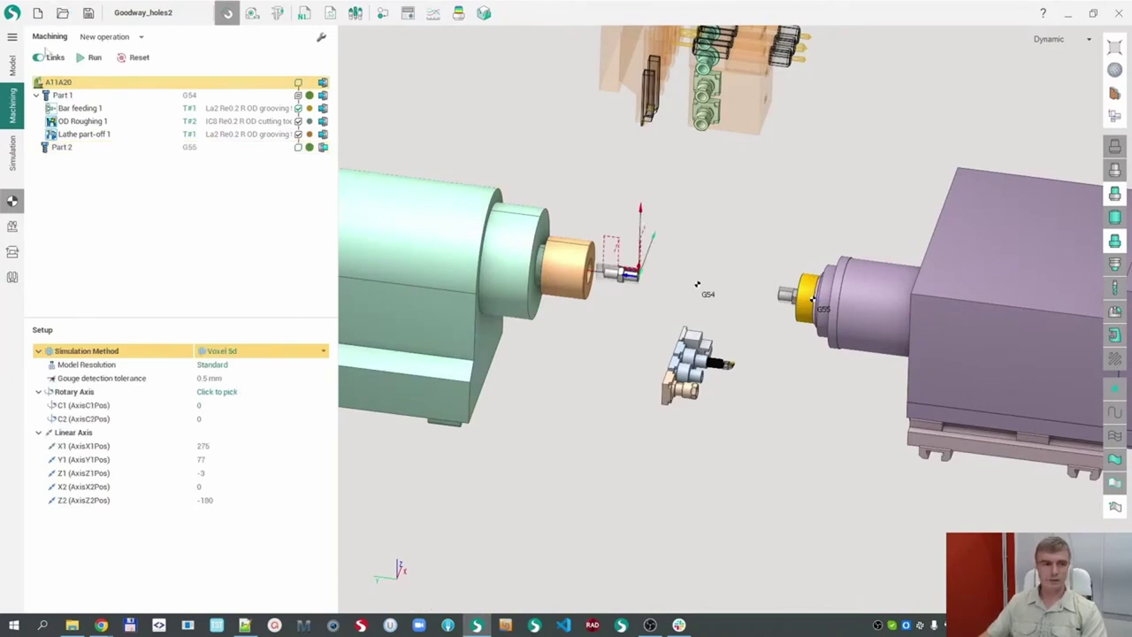
left_click(62, 97)
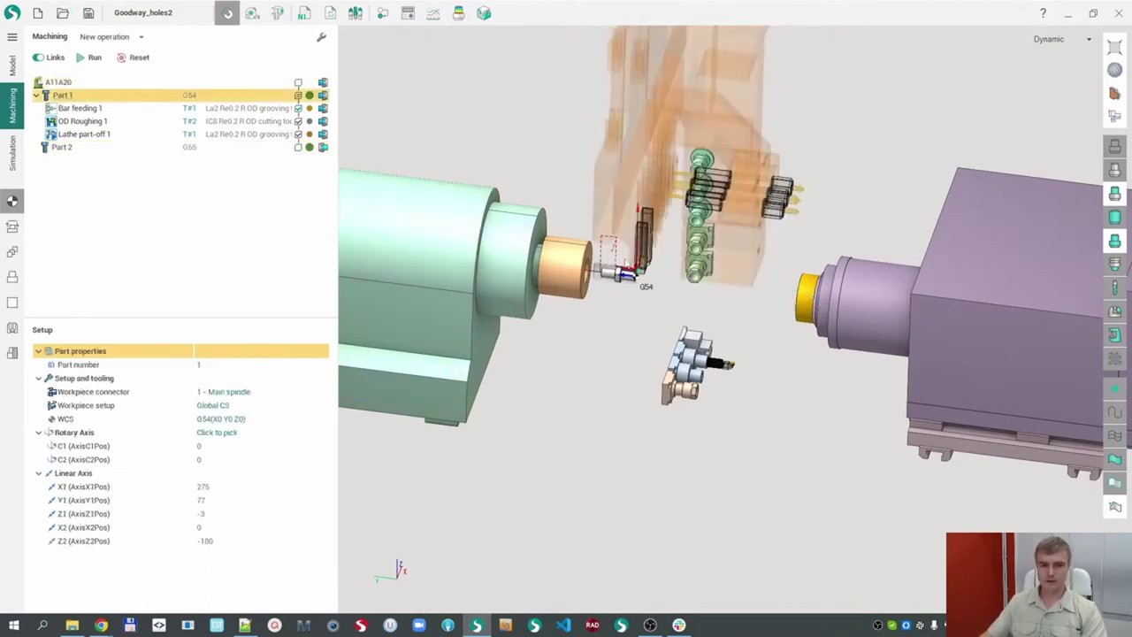
left_click(62, 147)
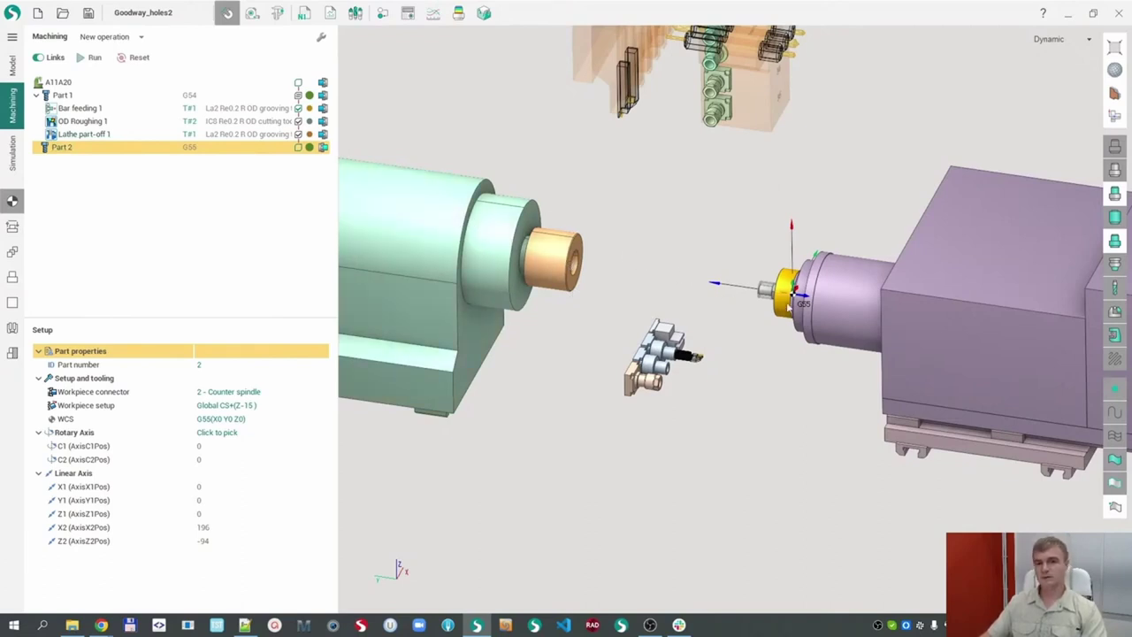
- Add a Turn take over operation after the Lathe part-off in Part 1 to move the fitting to the counter spindle
left_click(94, 135)
left_click(140, 37)
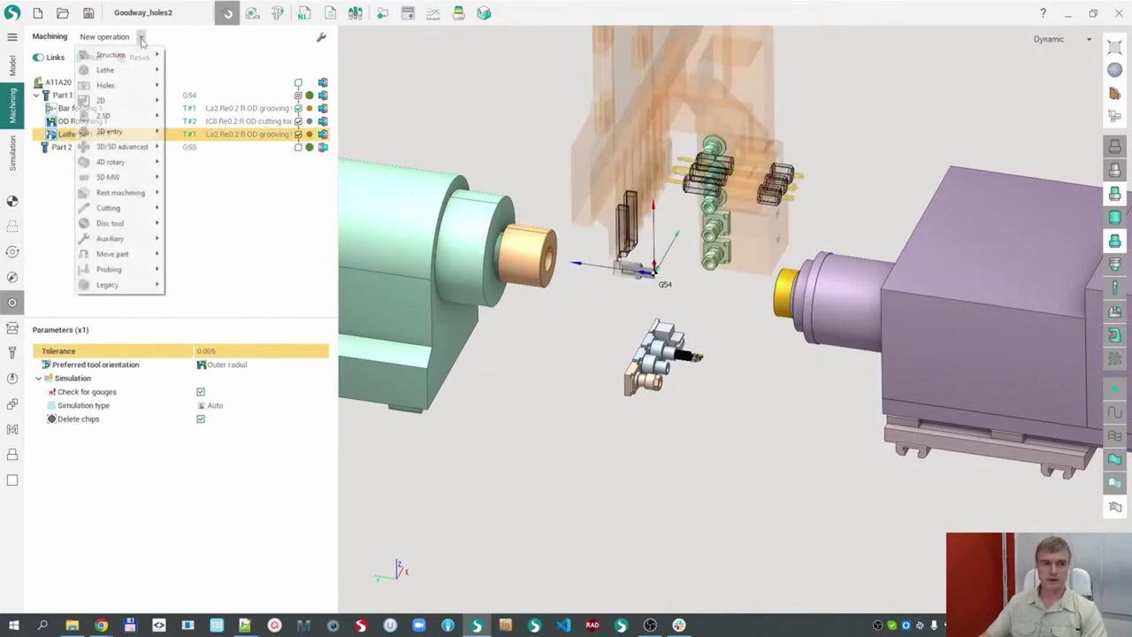
mouse_move(115, 255)
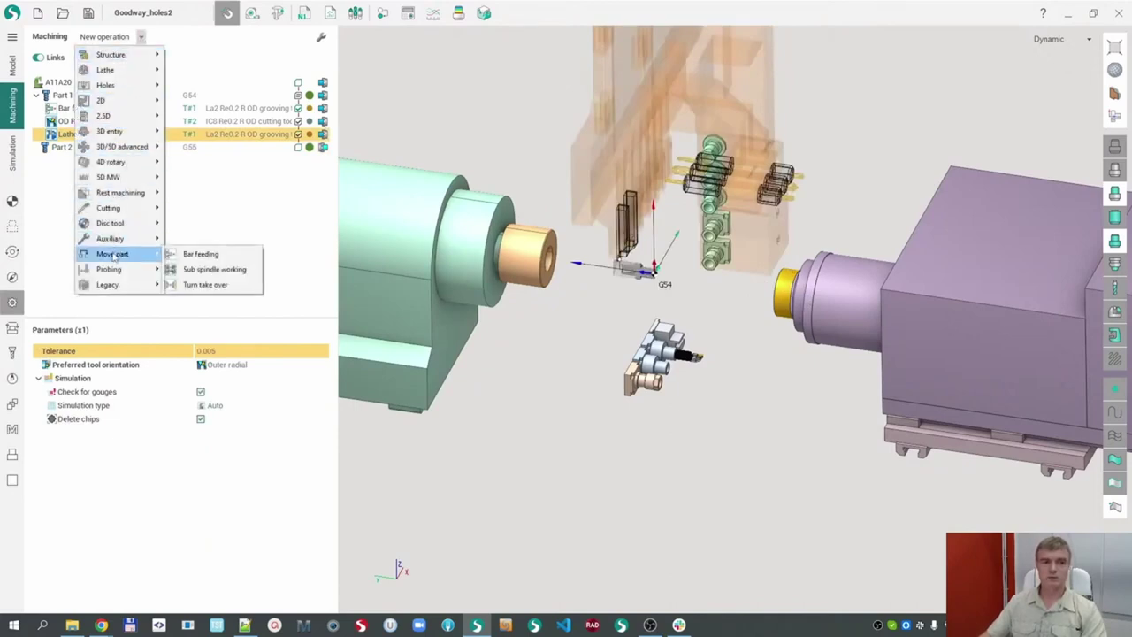
left_click(204, 284)
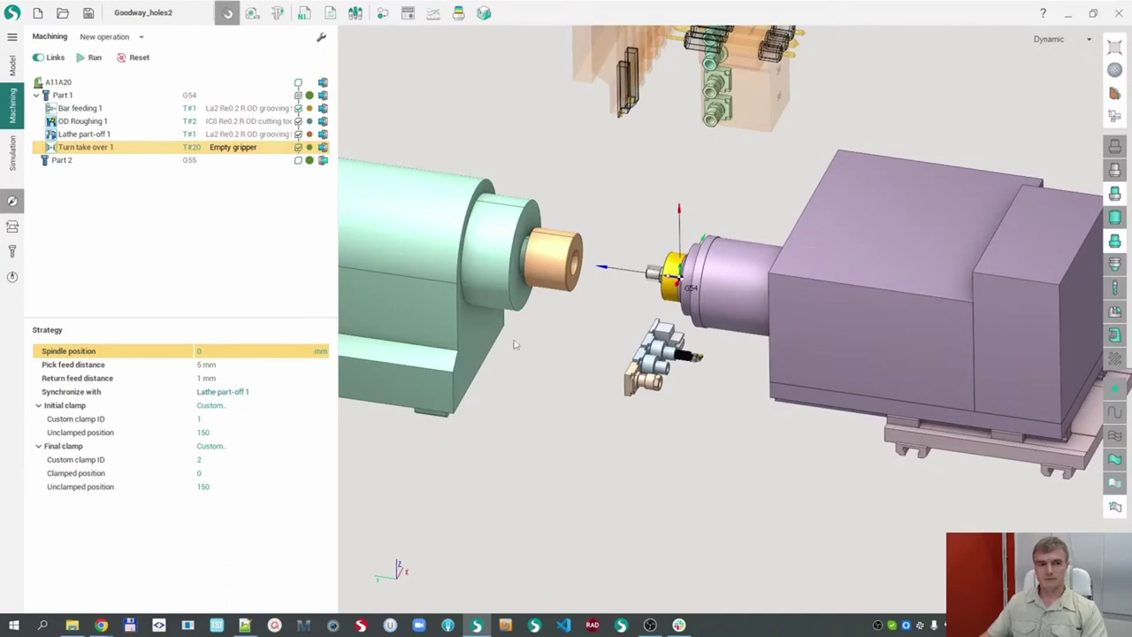
scroll(586, 322, "up", 3)
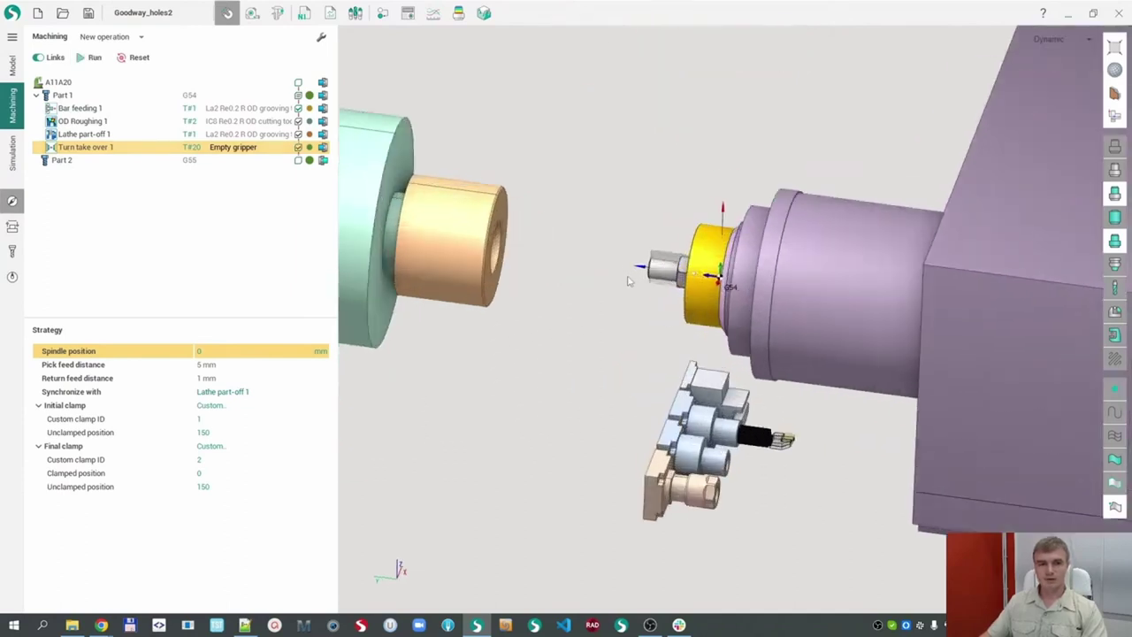
scroll(628, 282, "down", 2)
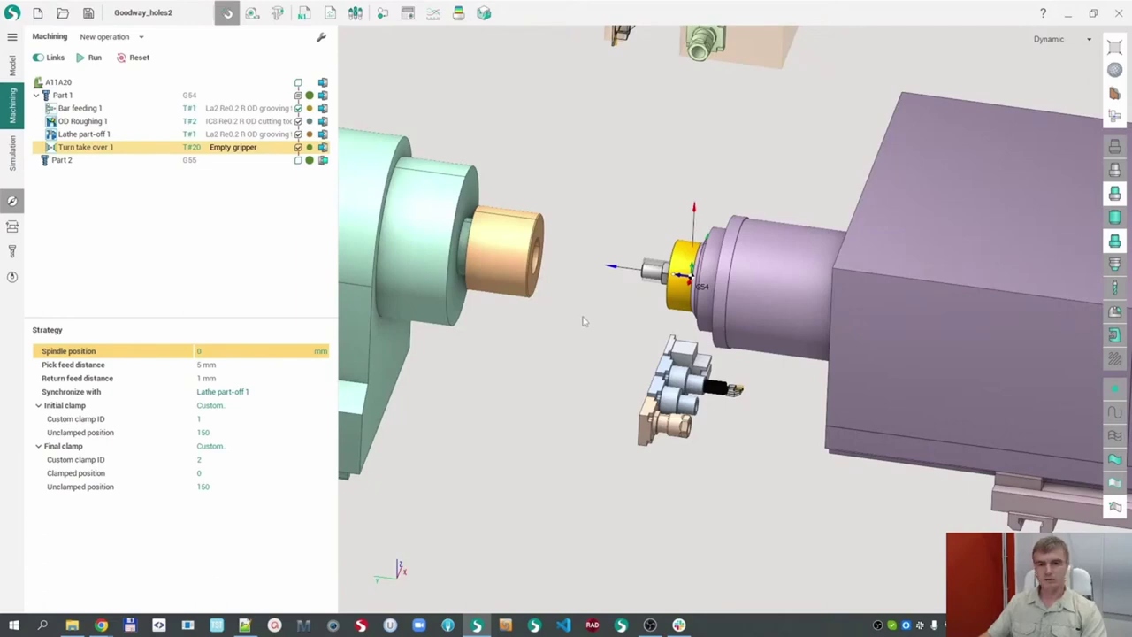
- Add an OD Roughing operation under Part 2
left_click(56, 164)
scroll(480, 293, "down", 3)
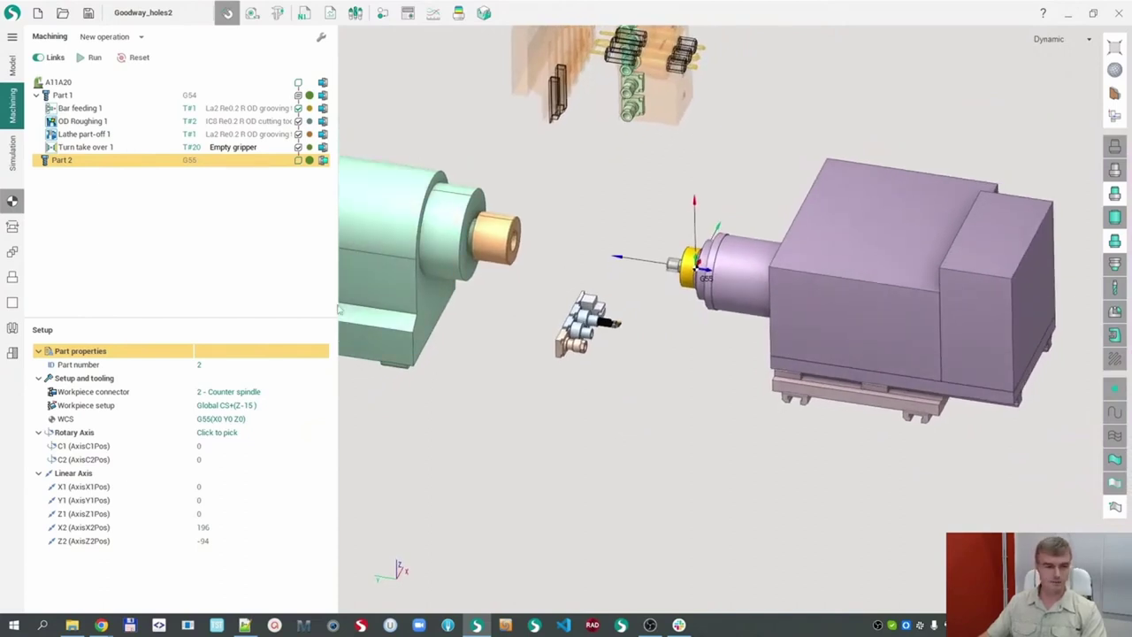
left_click(141, 37)
mouse_move(110, 69)
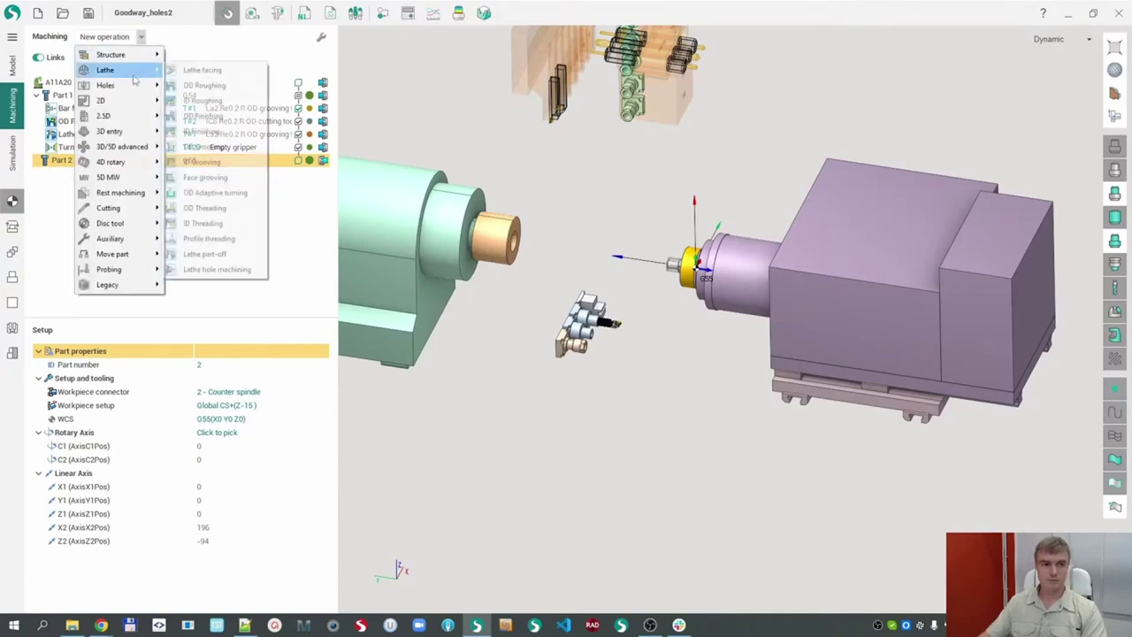
left_click(204, 86)
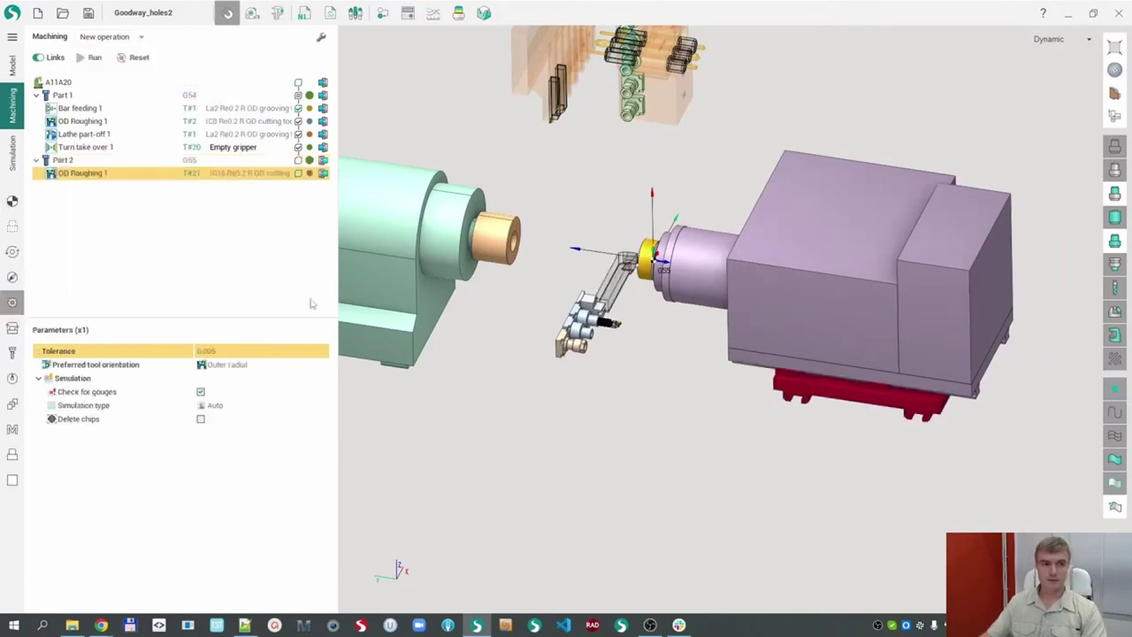
- Assign the project's Custom boring tool, number 22, to Part 2's OD Roughing operation
left_click(13, 352)
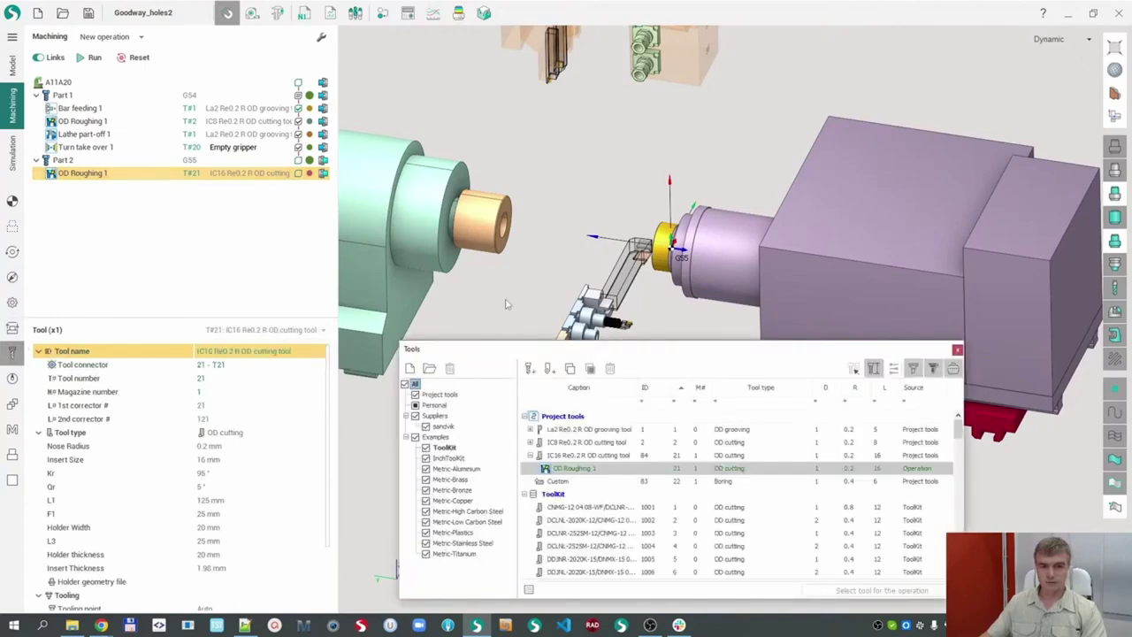
left_click(588, 483)
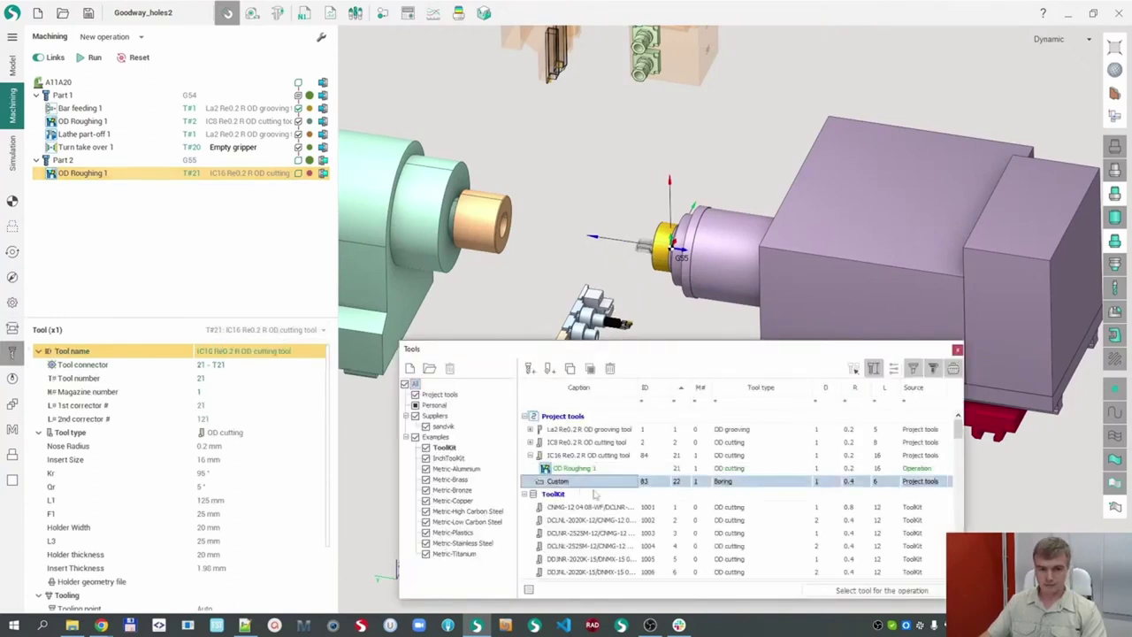
left_click(871, 590)
scroll(693, 396, "up", 5)
scroll(574, 303, "up", 5)
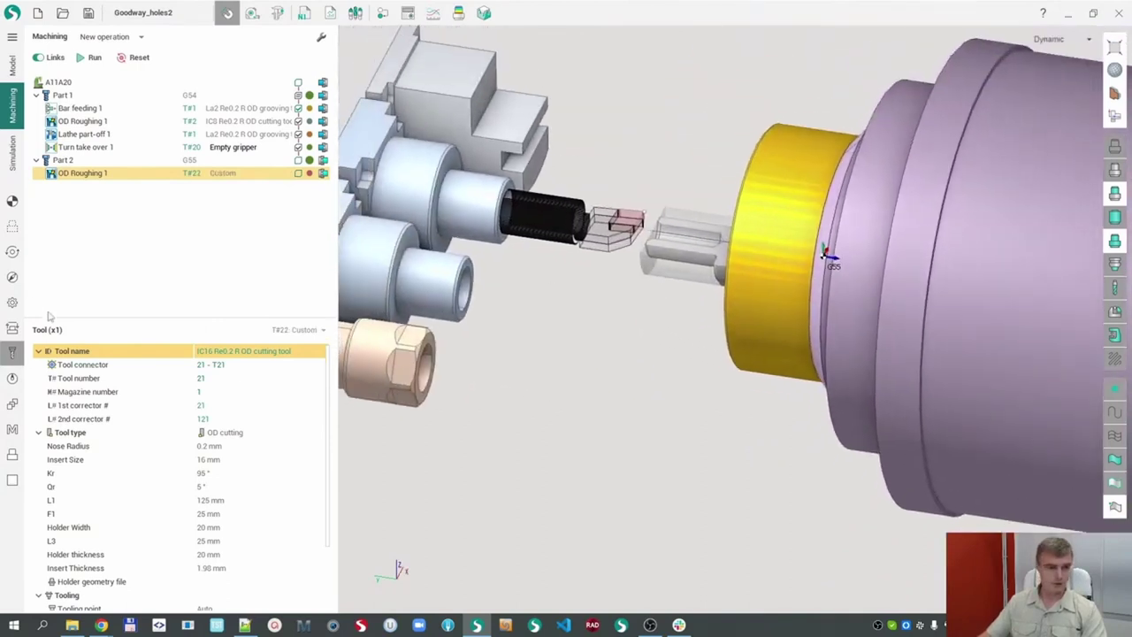
- Set the Turning - Roughing item in the operation's job assignment to machine under the axis
left_click(13, 226)
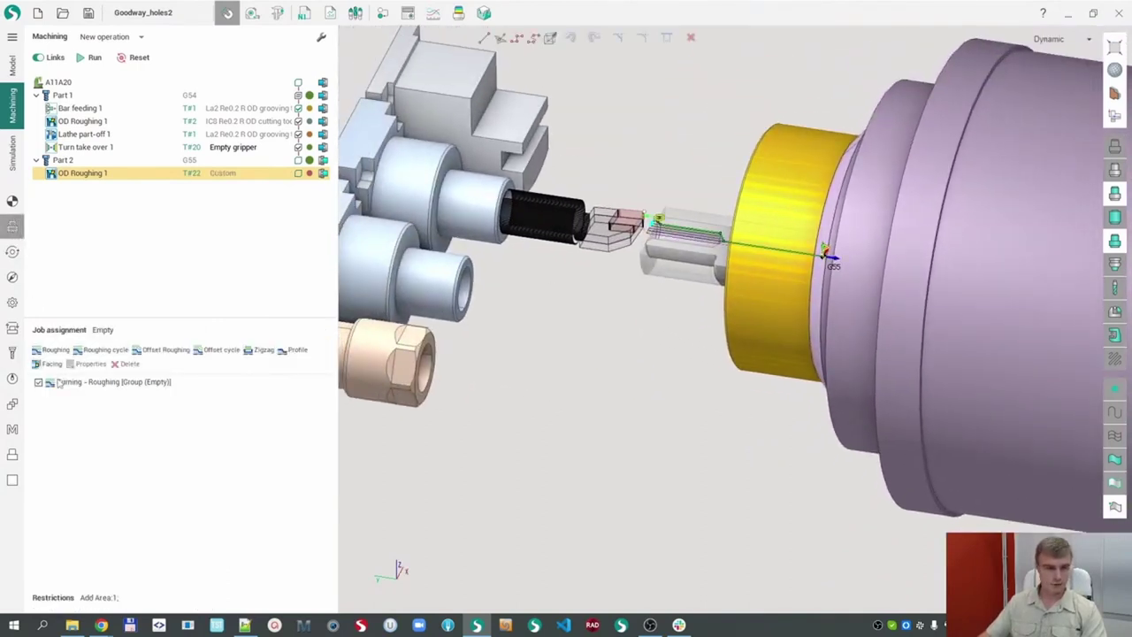
left_click(84, 387)
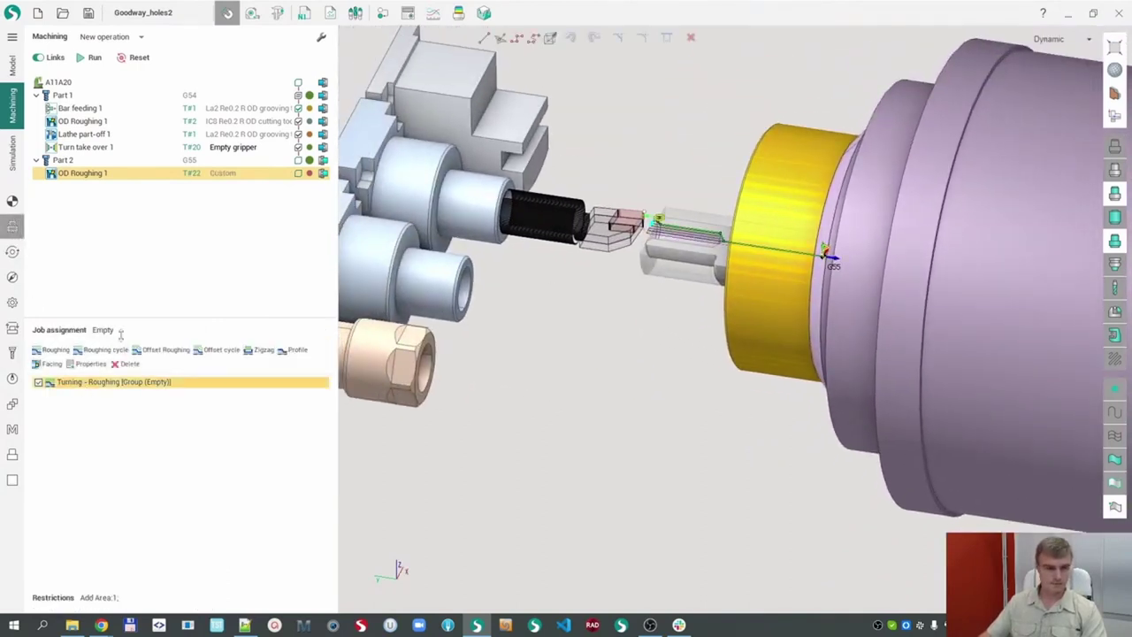
left_click(88, 364)
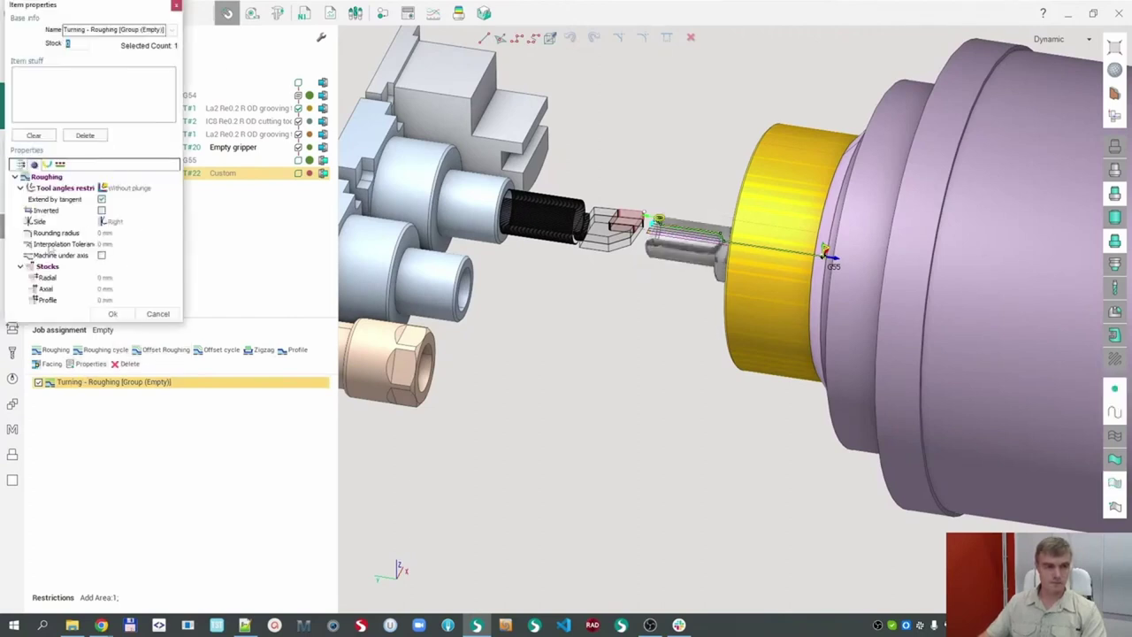
left_click(113, 314)
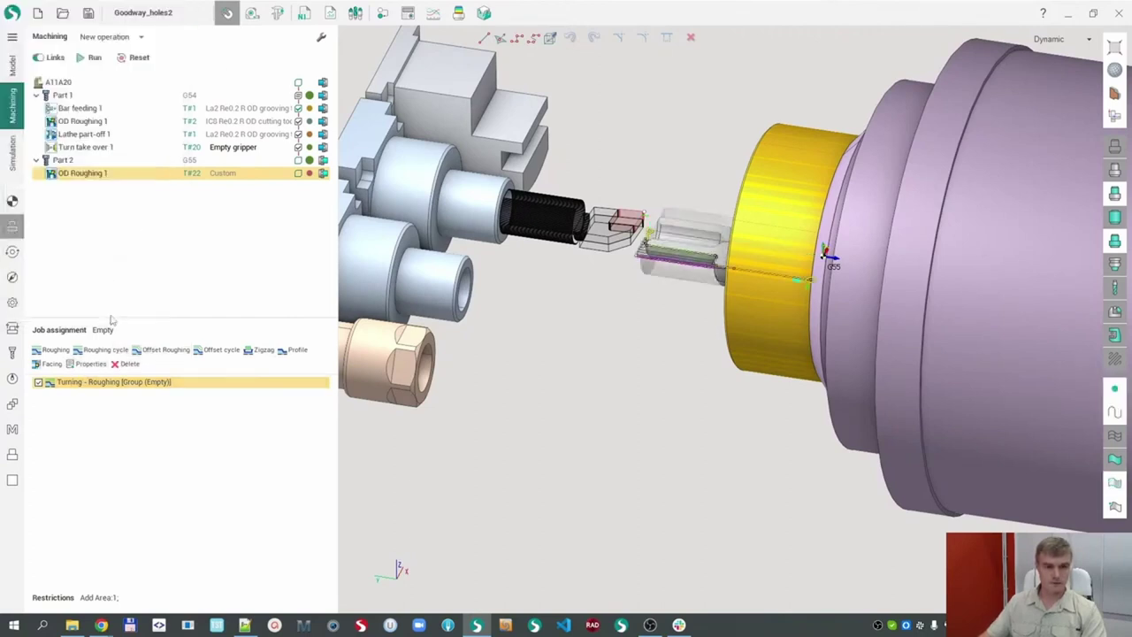
- With the machine hidden, shorten the roughing contour to run from the fitting's front face to the near edge of the hex
left_click(1115, 335)
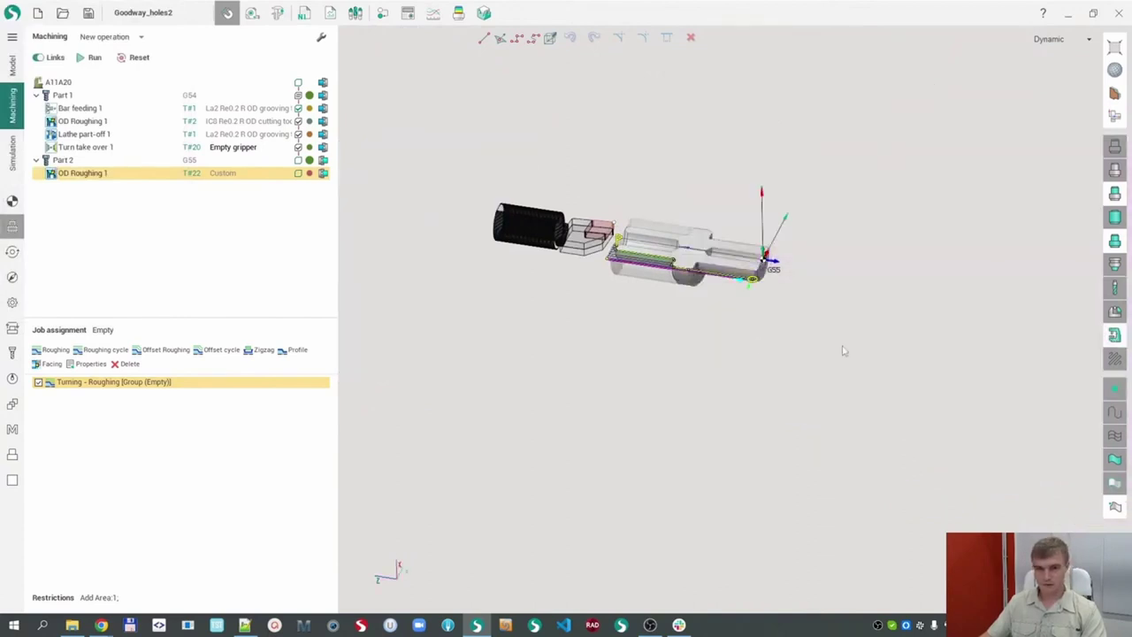
scroll(712, 328, "up", 3)
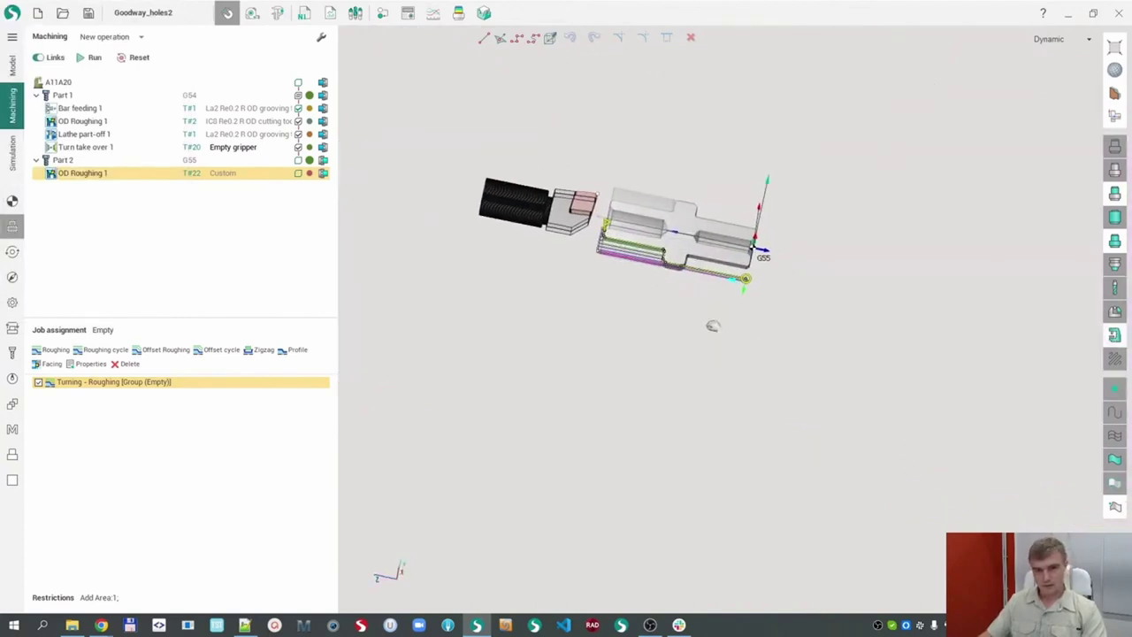
middle_click_drag(707, 328, 704, 298)
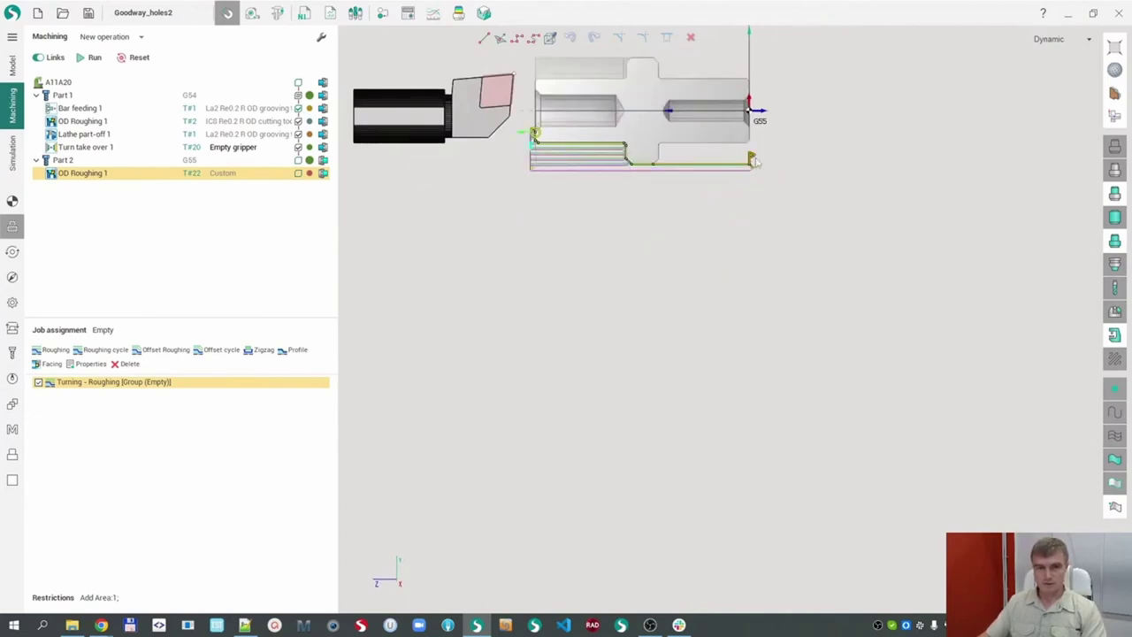
left_click_drag(750, 158, 630, 181)
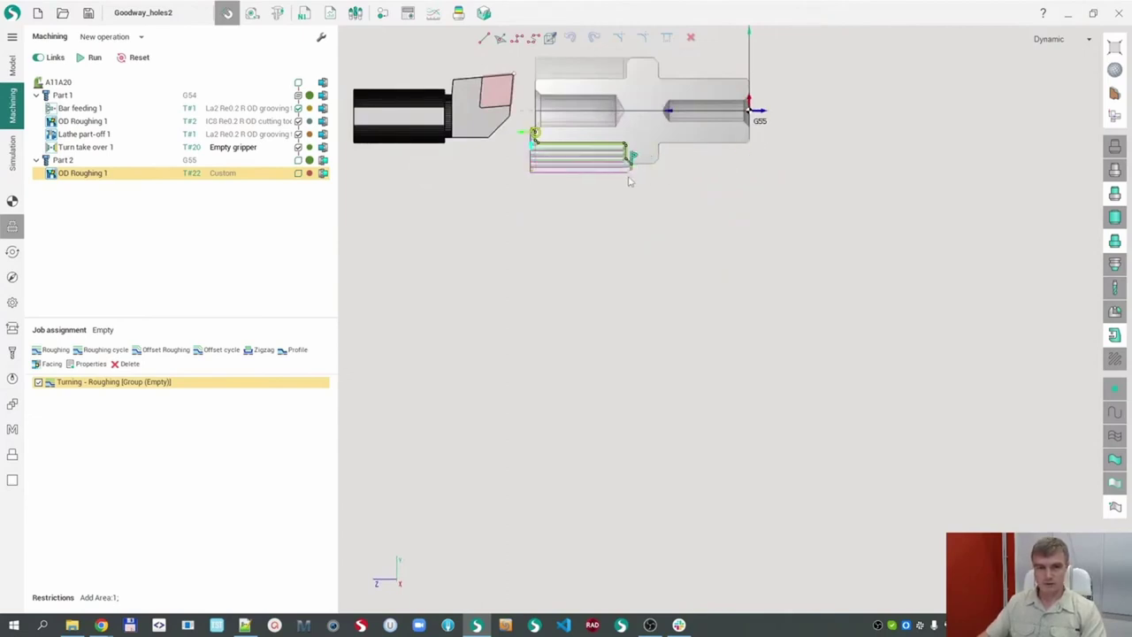
scroll(510, 139, "up", 3)
left_click_drag(587, 131, 587, 148)
middle_click_drag(586, 291, 599, 310)
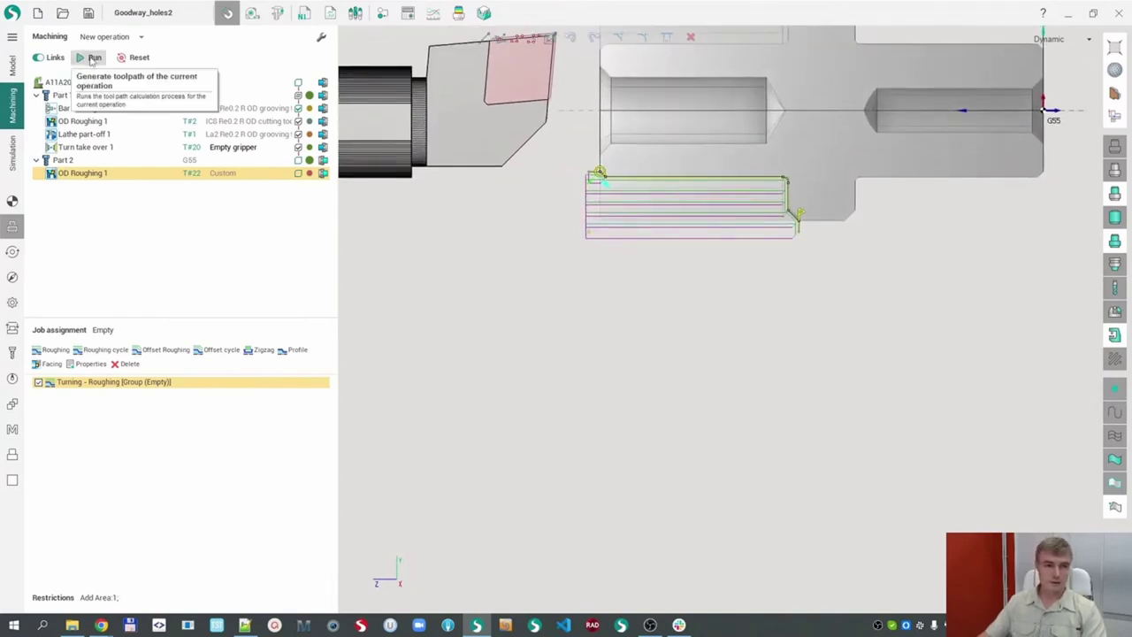
- Generate the toolpath of Part 2's OD Roughing and show the machine again to check the tool against the counter spindle
left_click(92, 59)
scroll(681, 343, "down", 2)
mouse_move(680, 344)
middle_mouse_down()
mouse_move(689, 323)
mouse_move(676, 367)
mouse_move(677, 344)
mouse_move(682, 352)
middle_mouse_up()
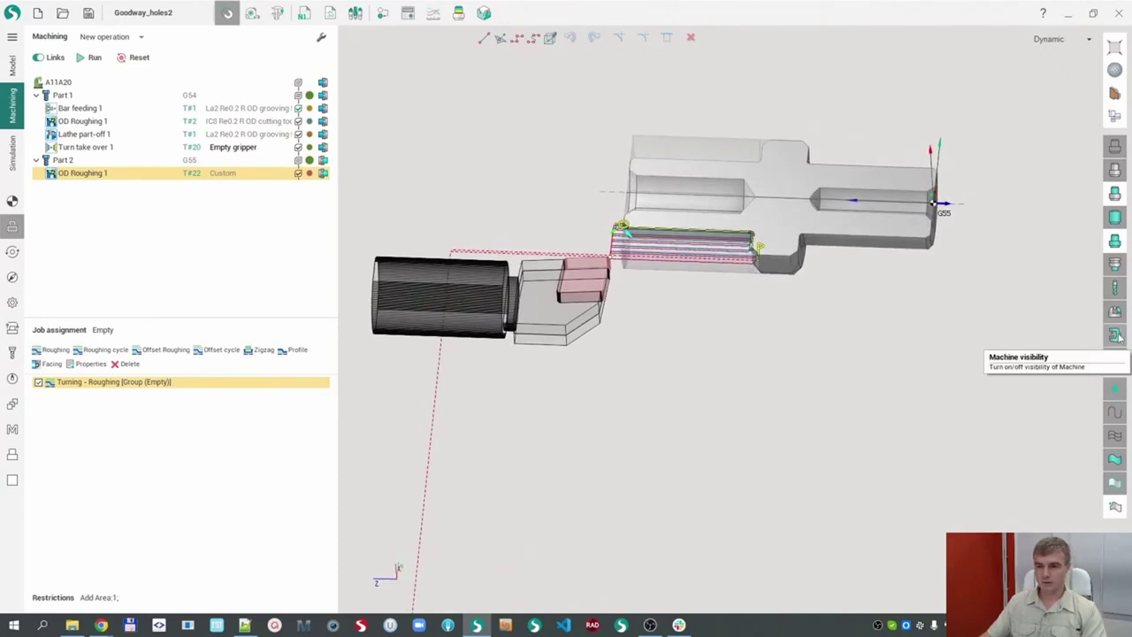
left_click(1114, 335)
scroll(812, 357, "down", 2)
mouse_move(812, 358)
middle_mouse_down()
mouse_move(807, 372)
mouse_move(803, 362)
middle_mouse_up()
middle_click_drag(467, 278, 482, 297)
right_click_drag(496, 287, 429, 269)
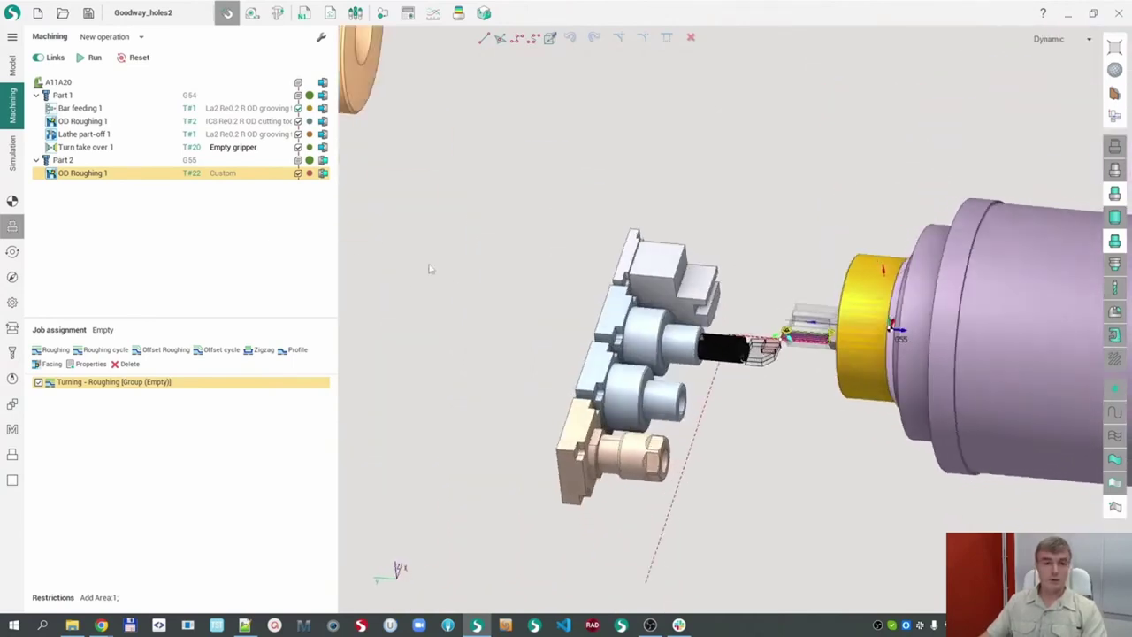
- Simulate the whole A11A20 sequence from bar feeding through the OD Roughing on the counter spindle and adjust the playback speed
left_click(12, 152)
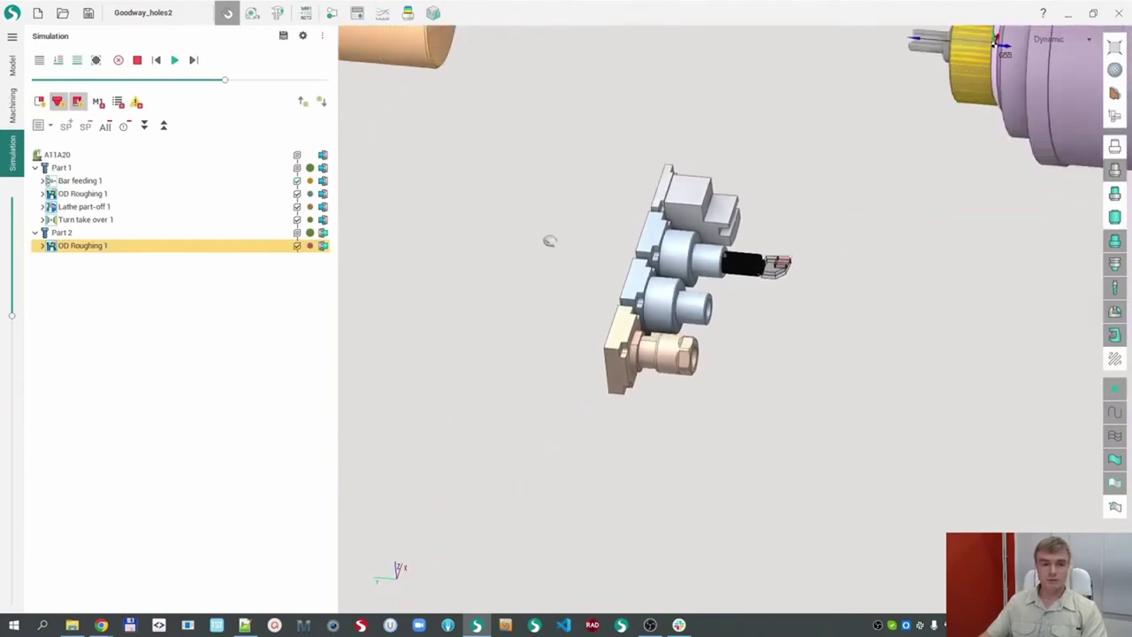
middle_click_drag(566, 353, 553, 292)
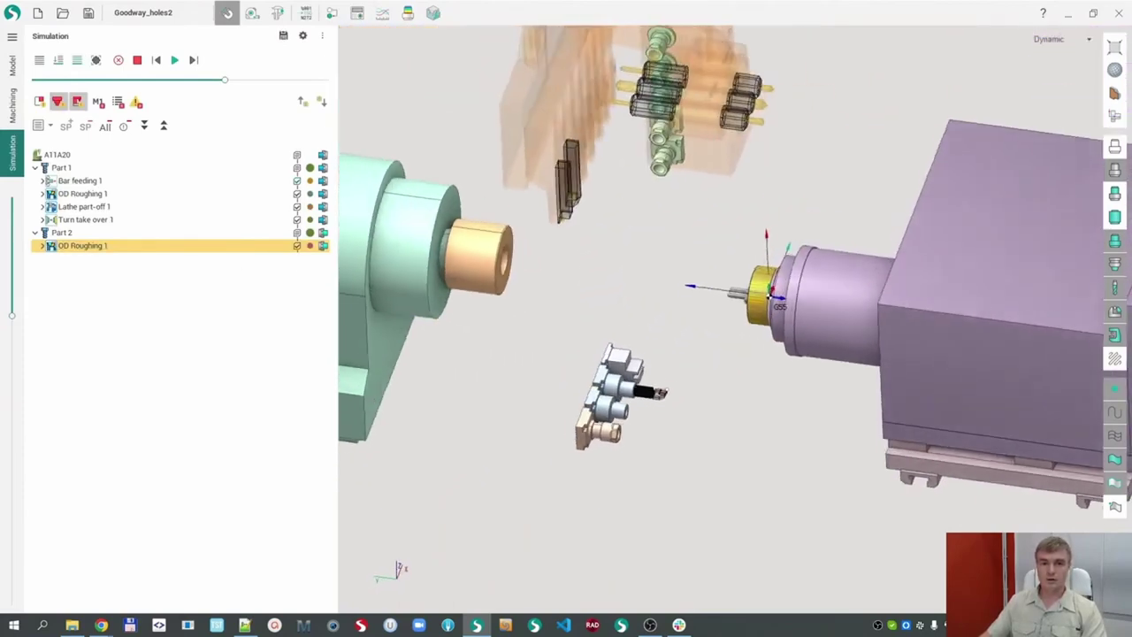
left_click(64, 154)
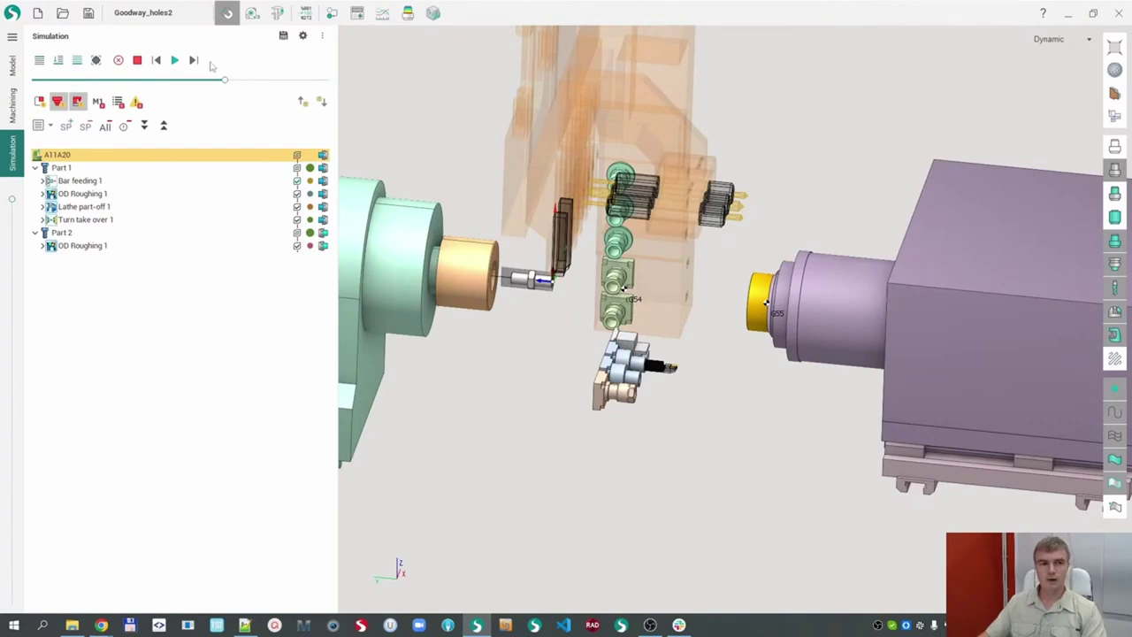
left_click(174, 60)
mouse_move(223, 84)
left_mouse_down()
mouse_move(249, 85)
mouse_move(206, 92)
mouse_move(219, 98)
left_mouse_up()
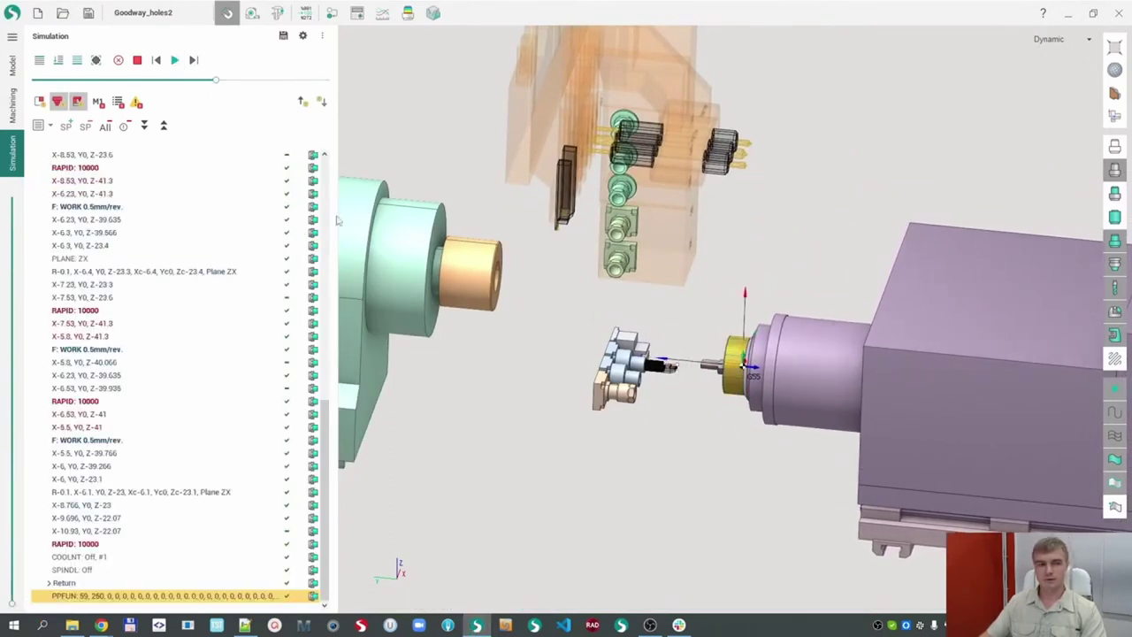
scroll(159, 266, "up", 15)
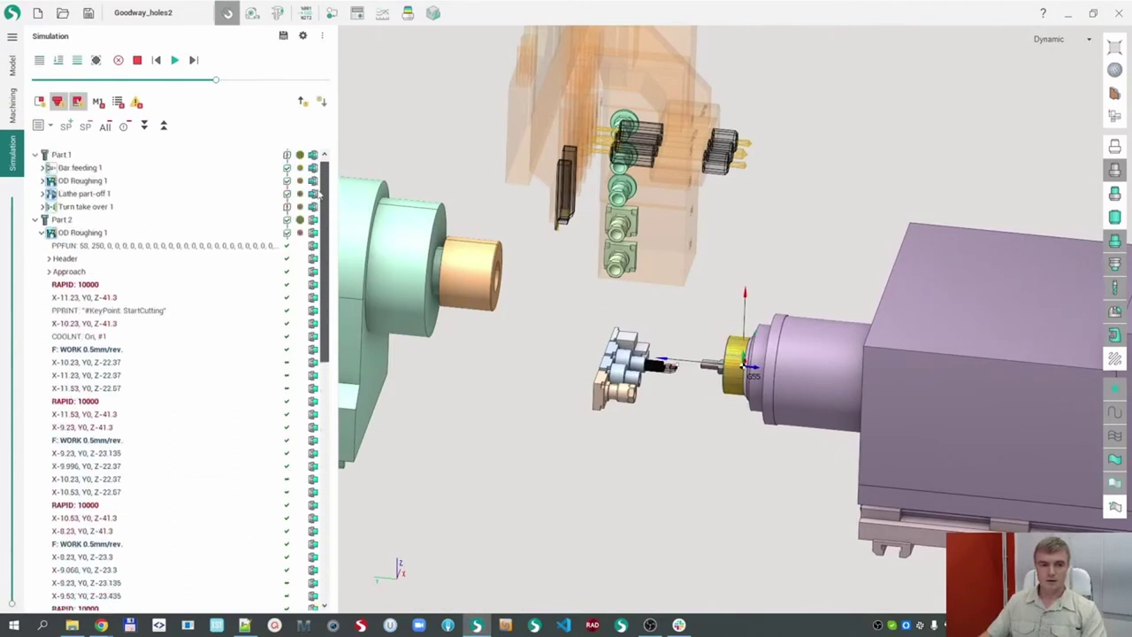
- Collapse the commands of Part 2's OD Roughing and show the simulation program as Multi channel with SilkLines
left_click(42, 246)
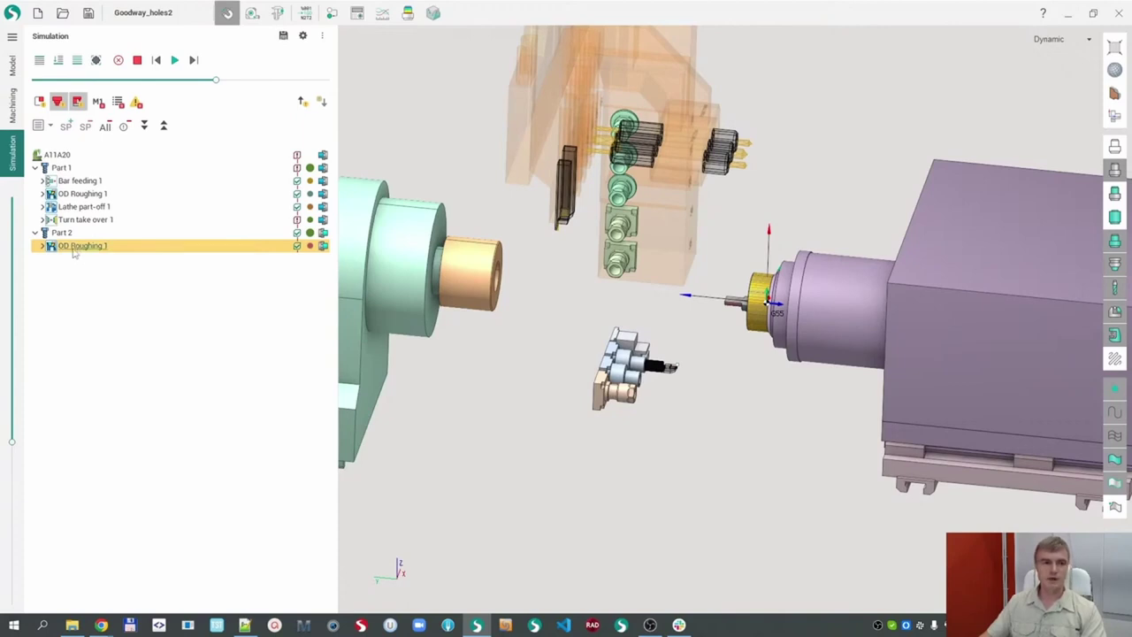
left_click(51, 126)
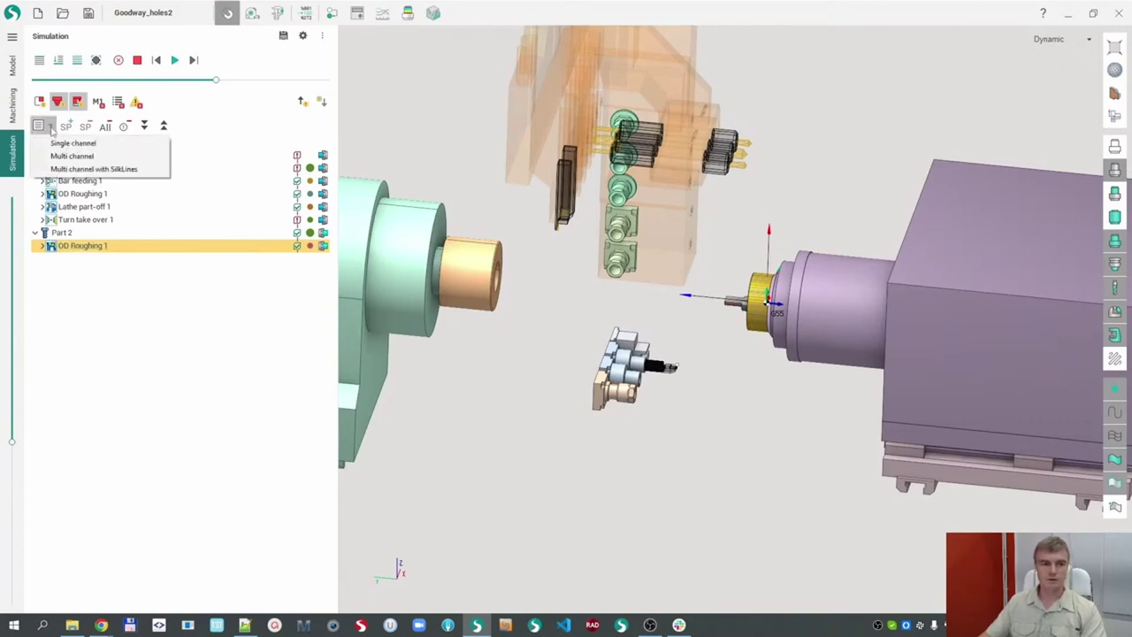
left_click(81, 169)
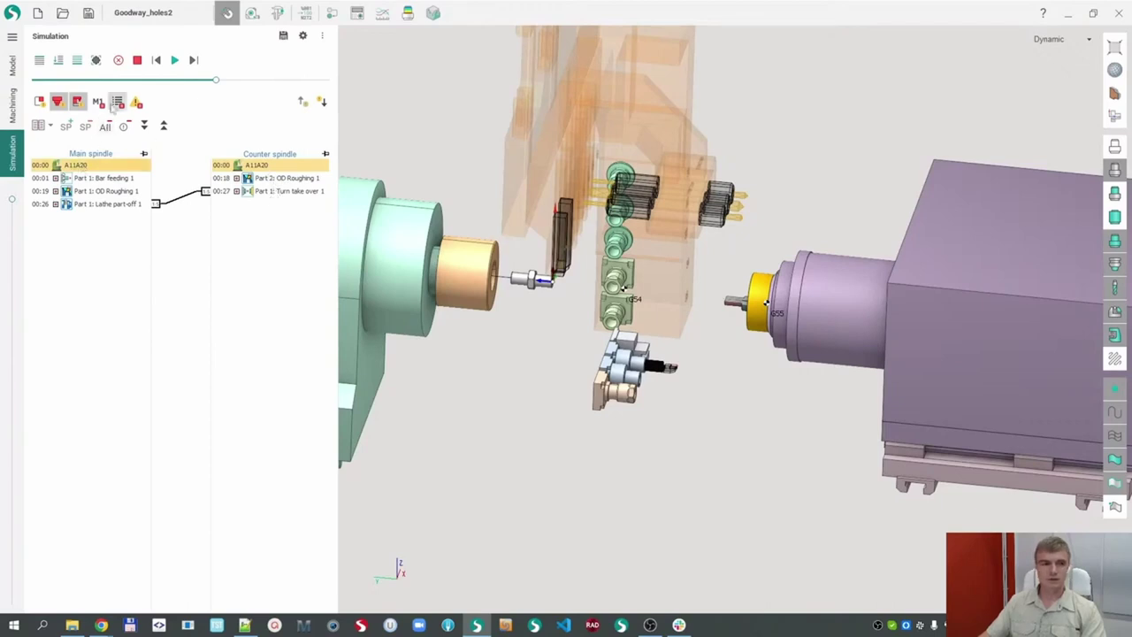
- Reset the simulation and run the synchronized main and counter spindle channels, raising the playback speed along the way
left_click(119, 61)
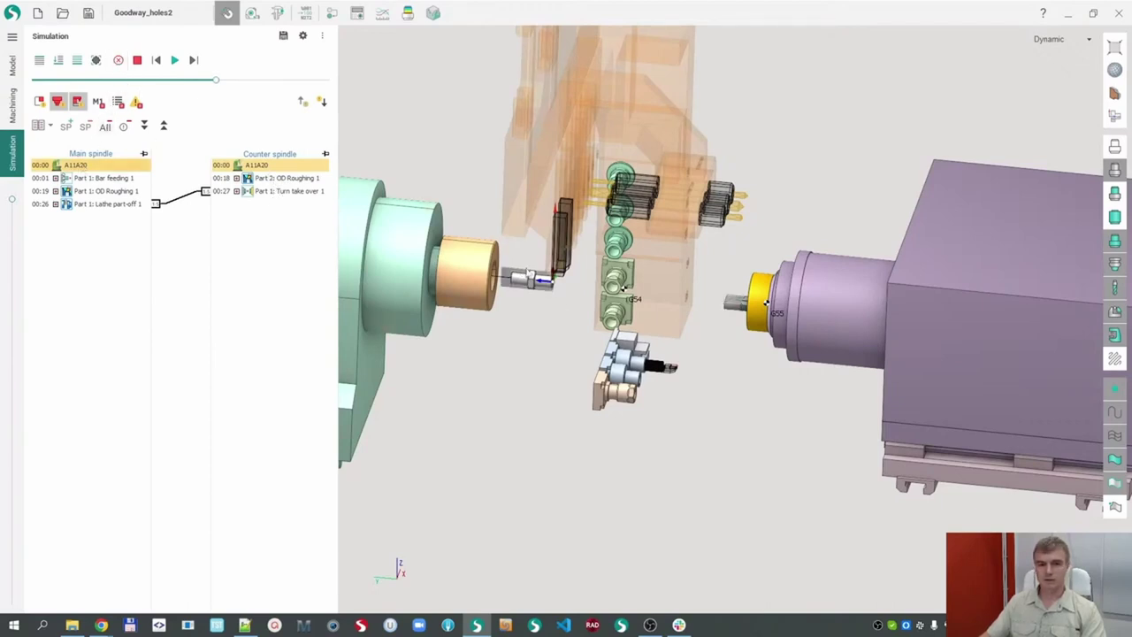
scroll(529, 279, "up", 2)
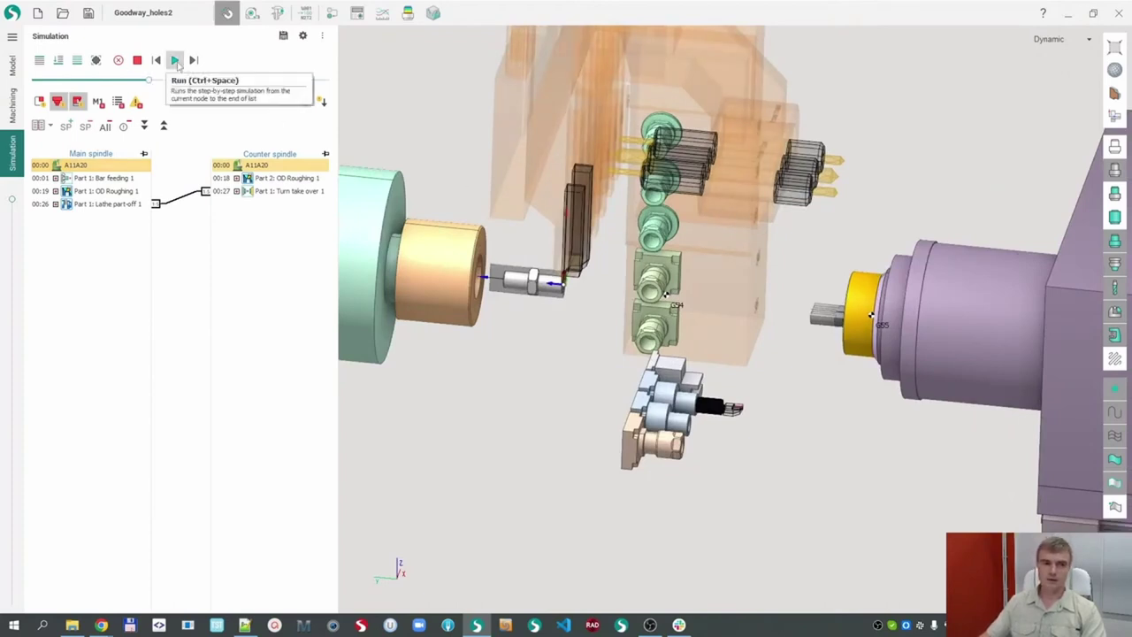
left_click(174, 60)
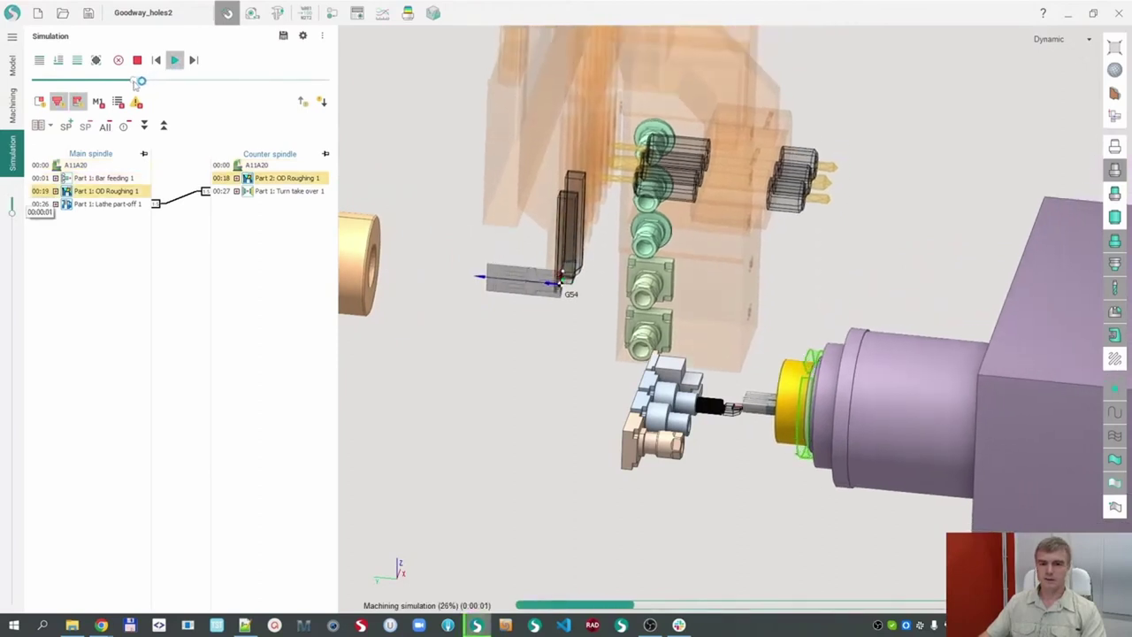
middle_click_drag(505, 322, 495, 239)
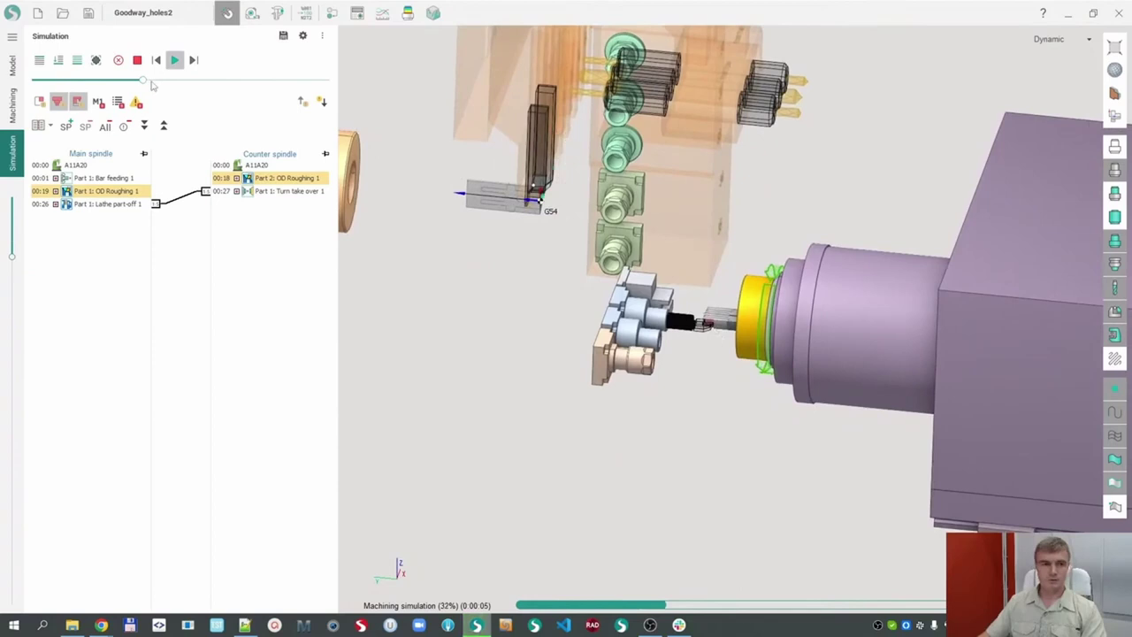
left_click_drag(143, 79, 179, 94)
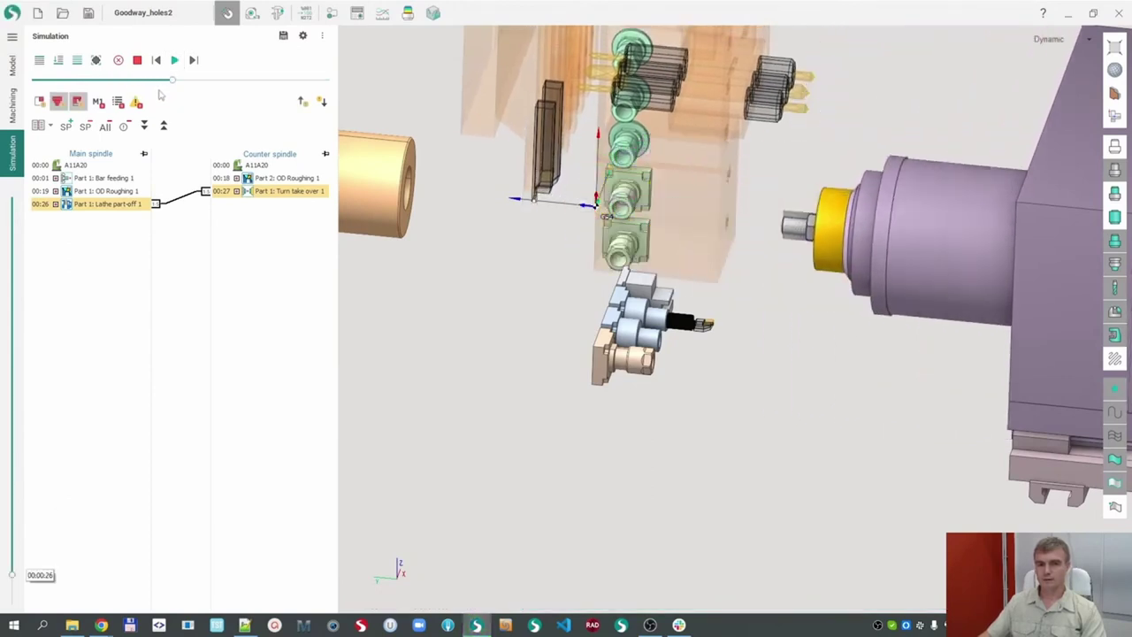
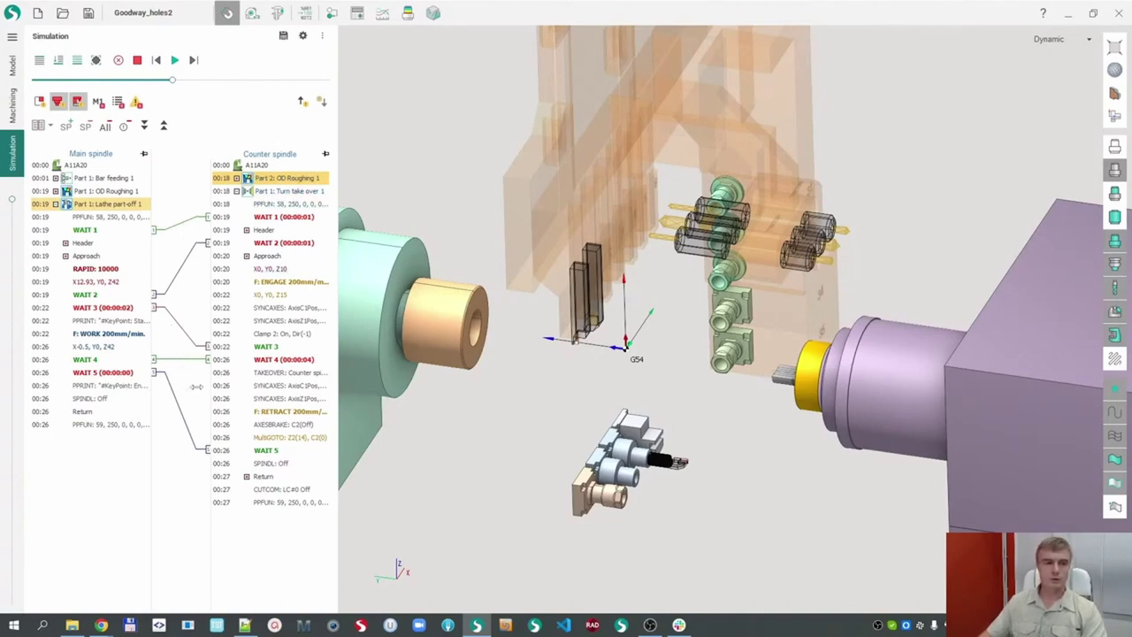
- Examine the Synchronize with parameter in the strategy of Part 1's Turn take over operation
left_click(13, 104)
left_click(86, 148)
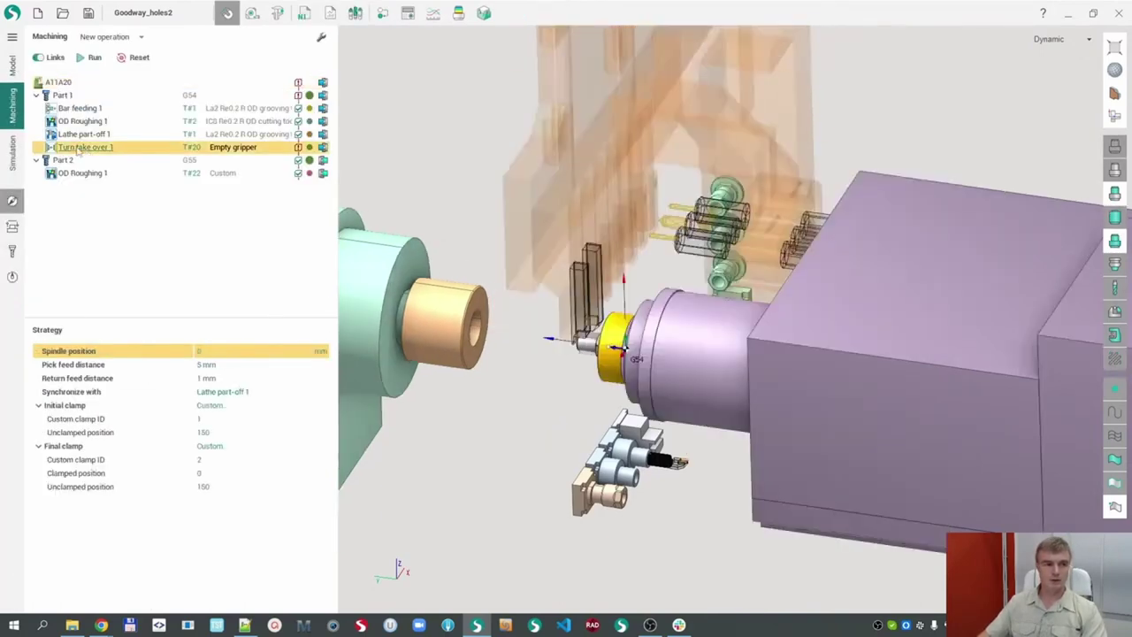
left_click(63, 396)
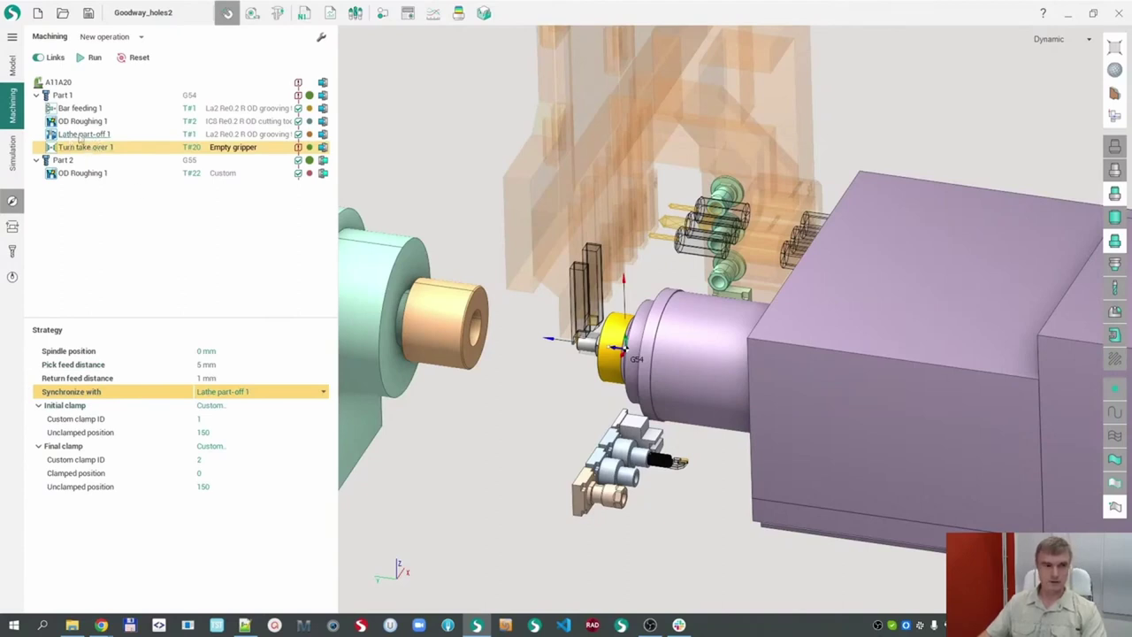
left_click(324, 394)
left_click(324, 395)
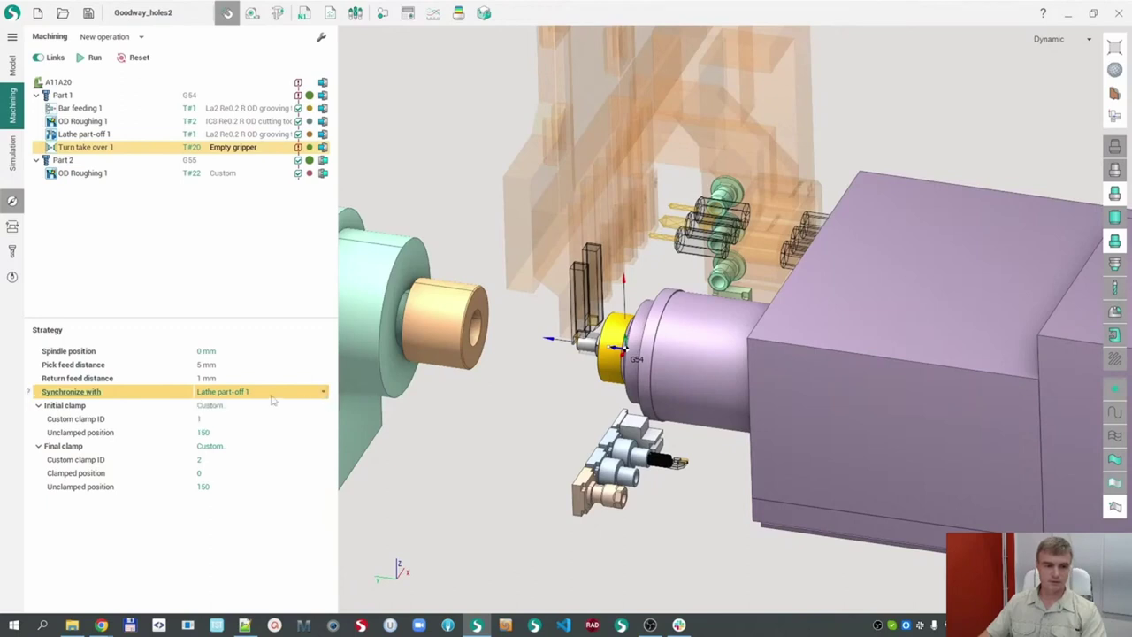
- Return to the simulation and examine the drilling tools facing the main and counter spindles from several viewpoints
left_click(13, 152)
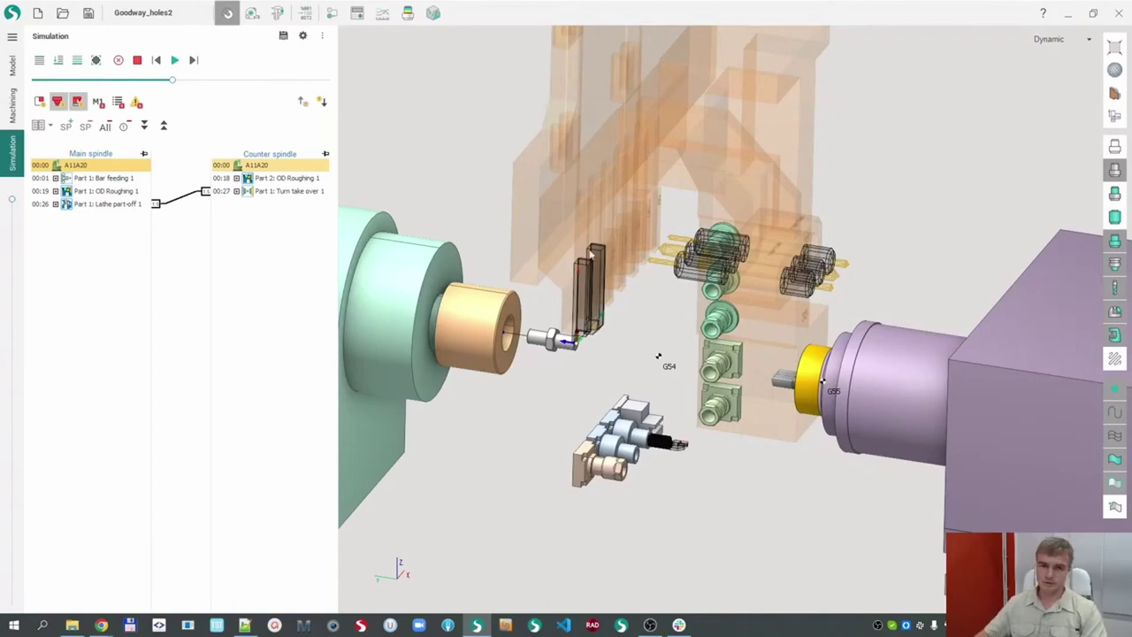
scroll(831, 317, "up", 5)
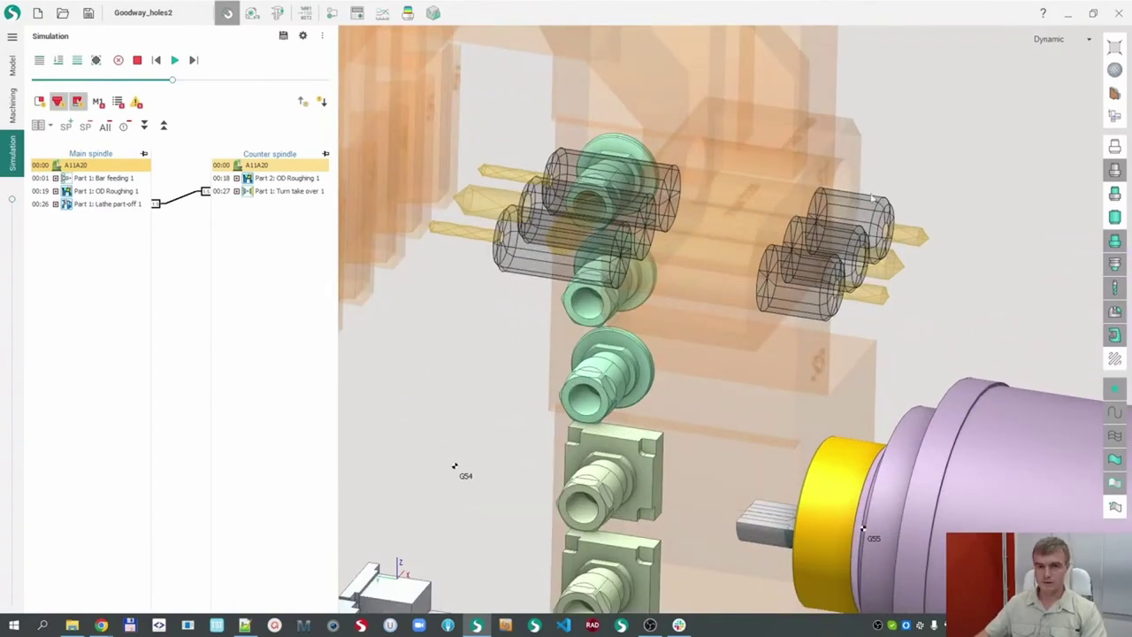
scroll(563, 287, "down", 5)
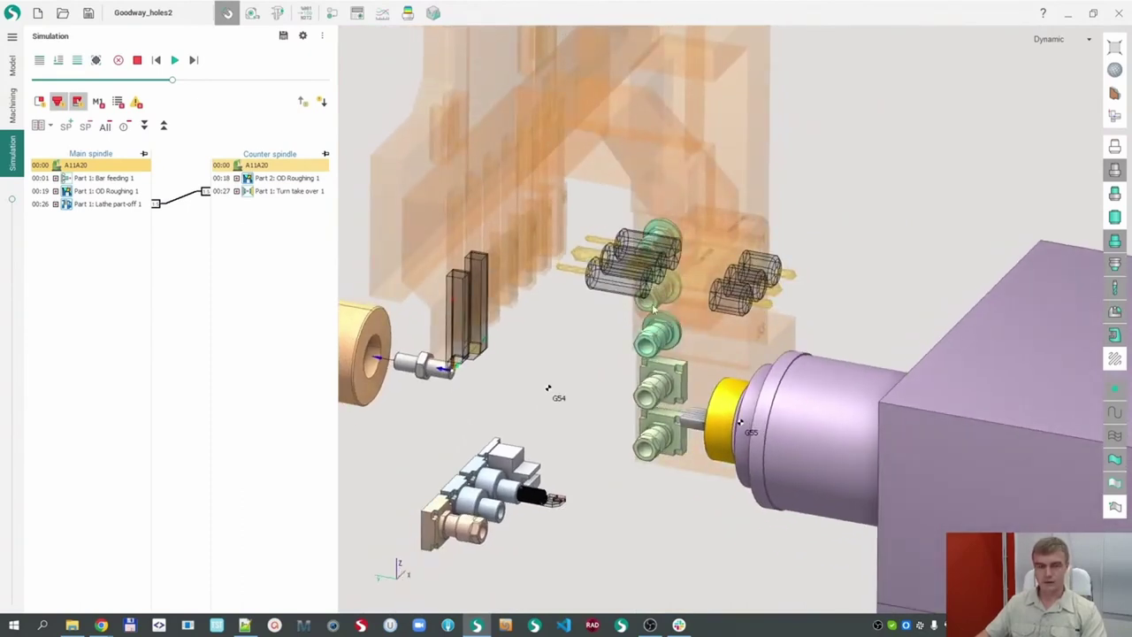
mouse_move(653, 309)
middle_mouse_down()
mouse_move(669, 327)
mouse_move(649, 330)
mouse_move(669, 301)
middle_mouse_up()
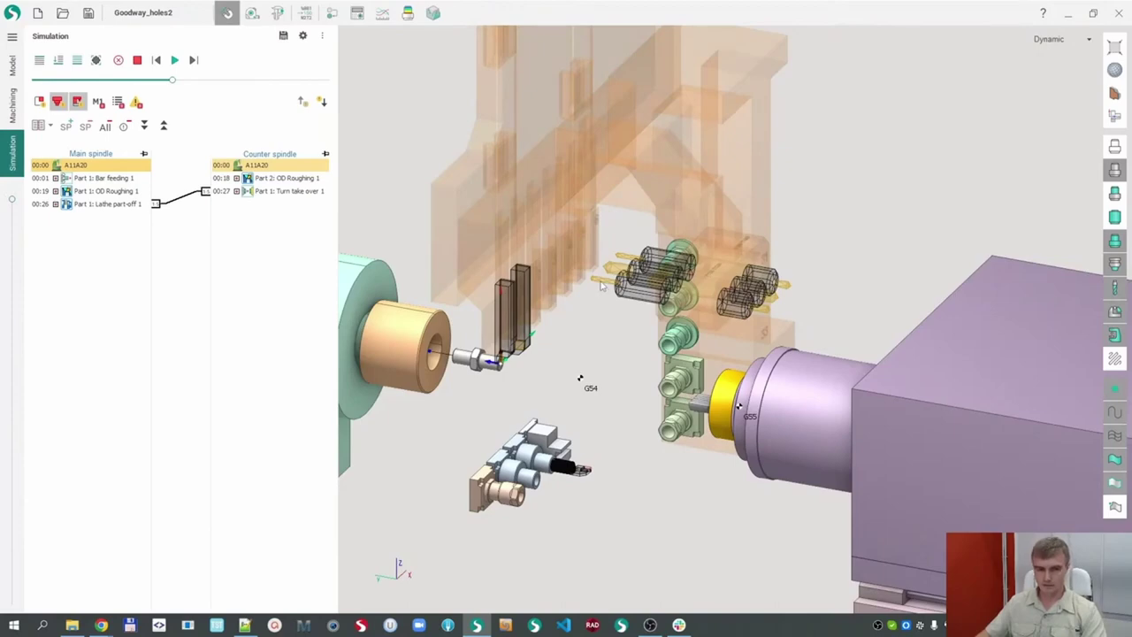
scroll(753, 313, "up", 2)
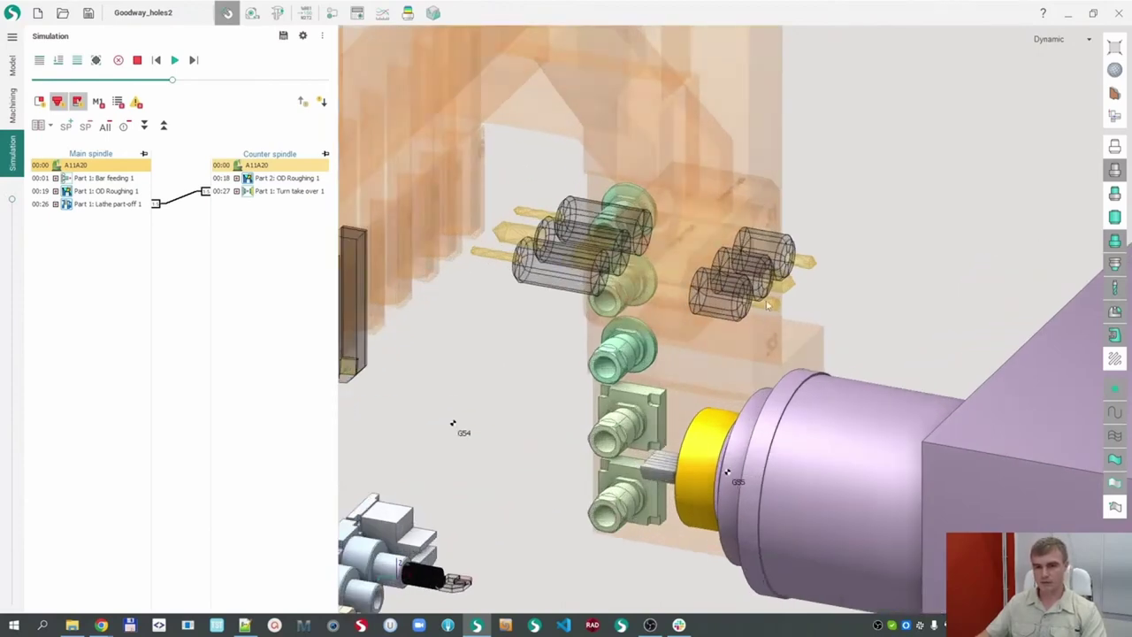
middle_click_drag(753, 313, 767, 307)
scroll(854, 268, "down", 2)
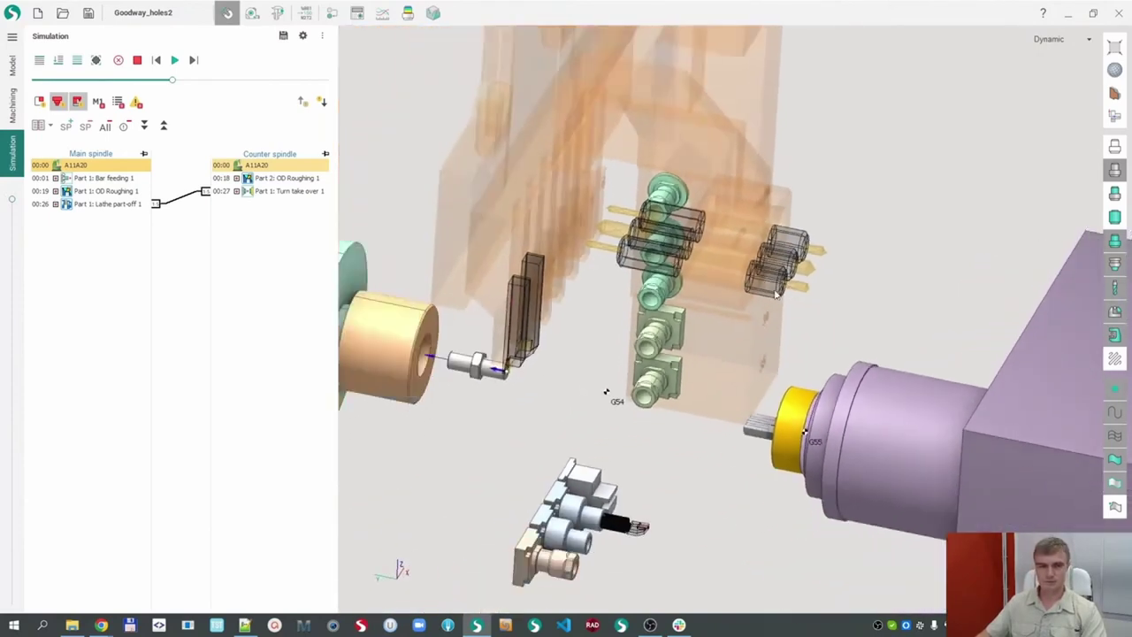
mouse_move(854, 268)
middle_mouse_down()
mouse_move(824, 276)
mouse_move(846, 261)
middle_mouse_up()
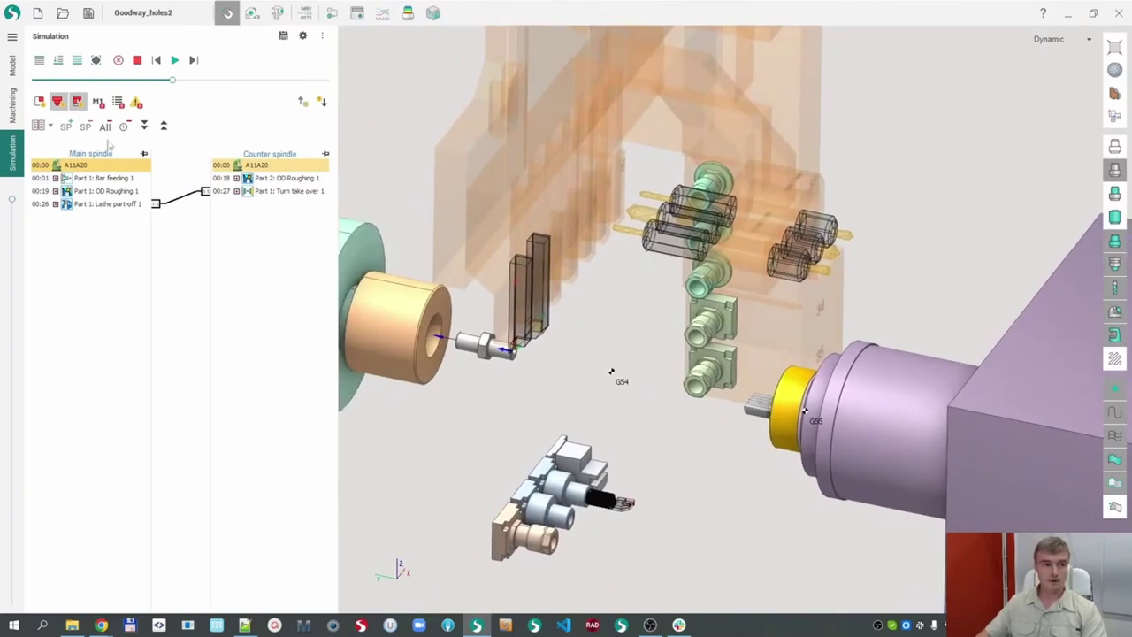
- Set the simulation program list to Single channel and return to the machining operations of A11A20
left_click(41, 126)
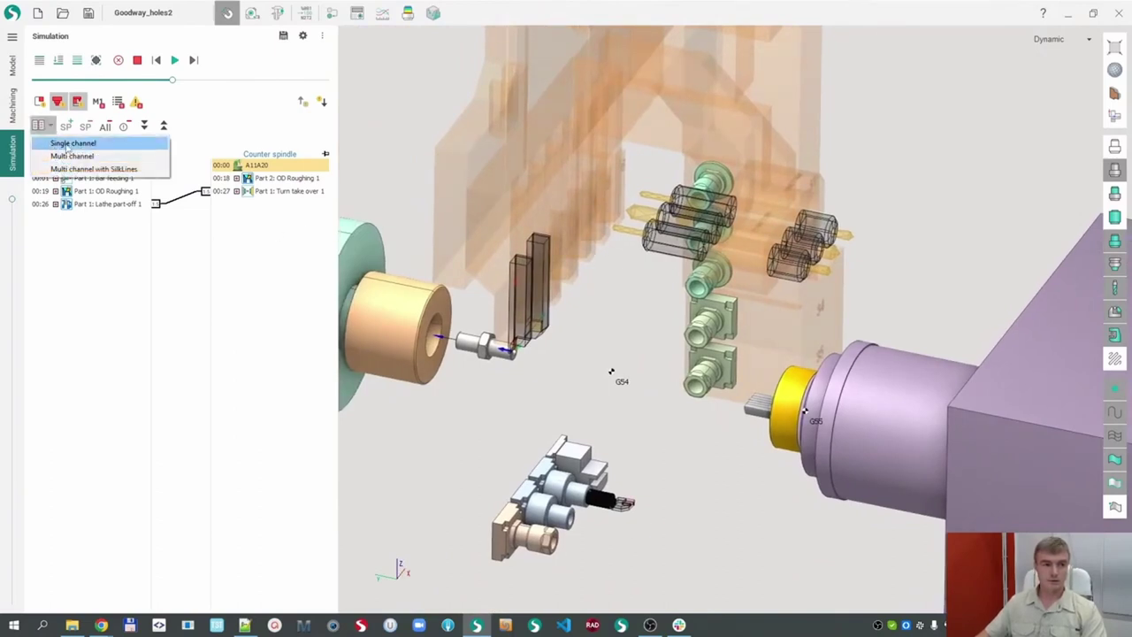
left_click(68, 143)
left_click(14, 113)
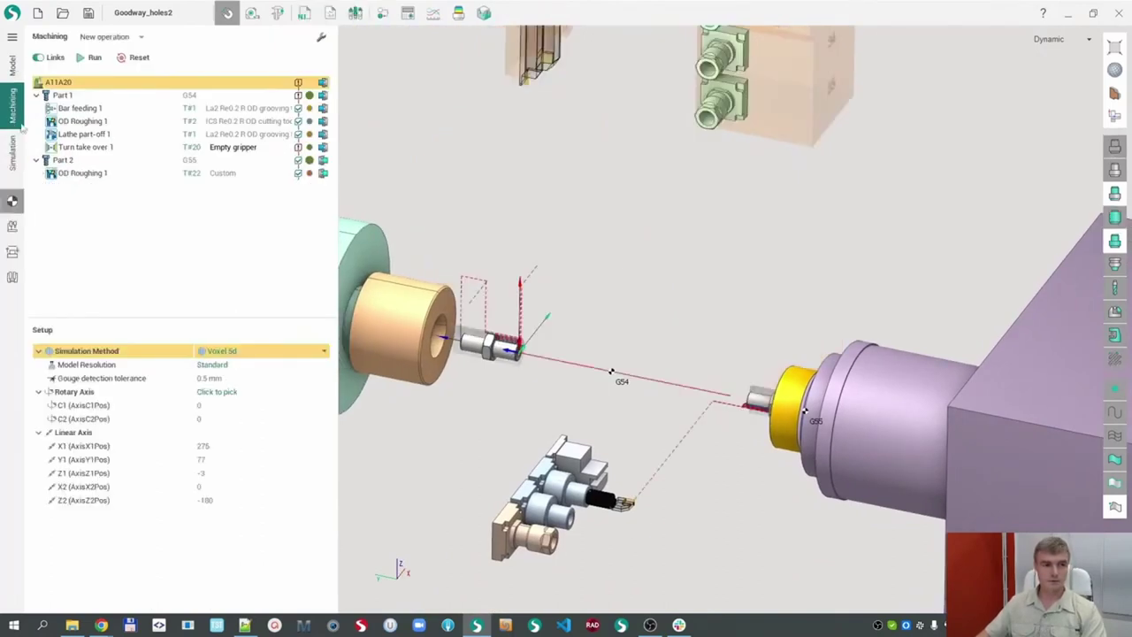
scroll(466, 279, "down", 1)
middle_click_drag(466, 279, 516, 302)
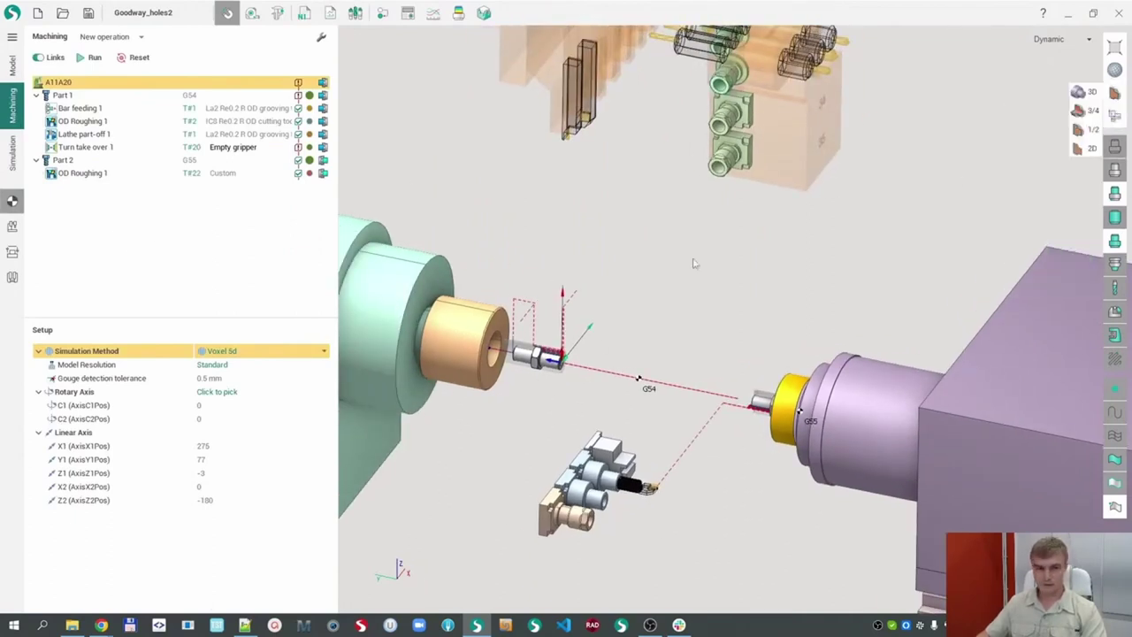
- Add a Lathe hole machining operation directly after Part 1's OD Roughing and inspect the drill in front of the fitting
left_click(81, 121)
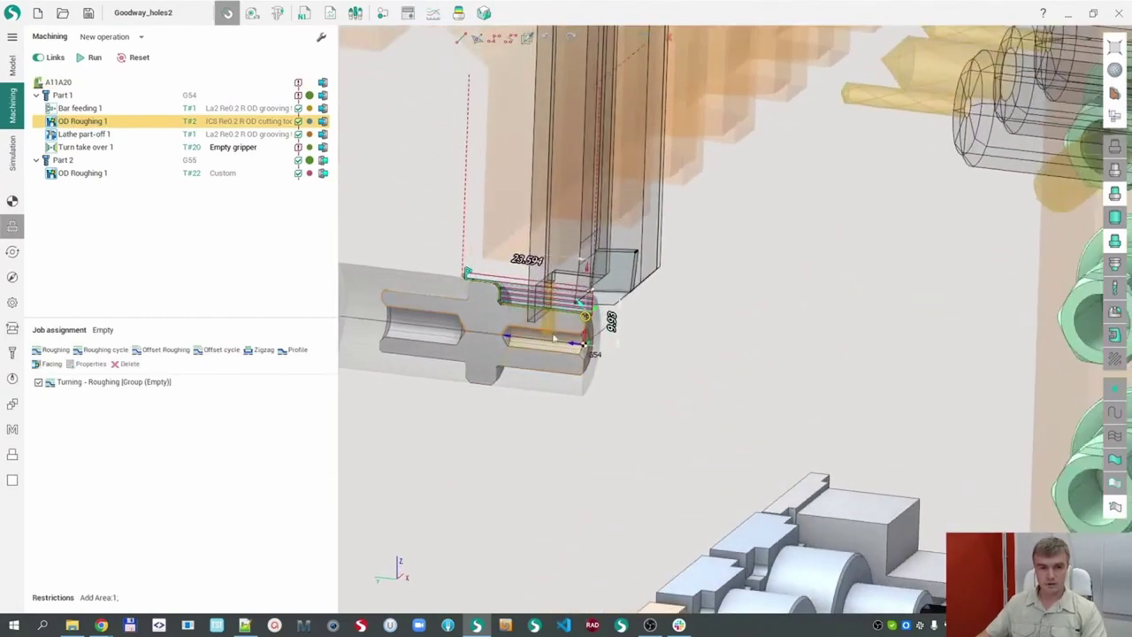
scroll(554, 338, "down", 3)
middle_click_drag(554, 338, 626, 301)
scroll(620, 295, "up", 4)
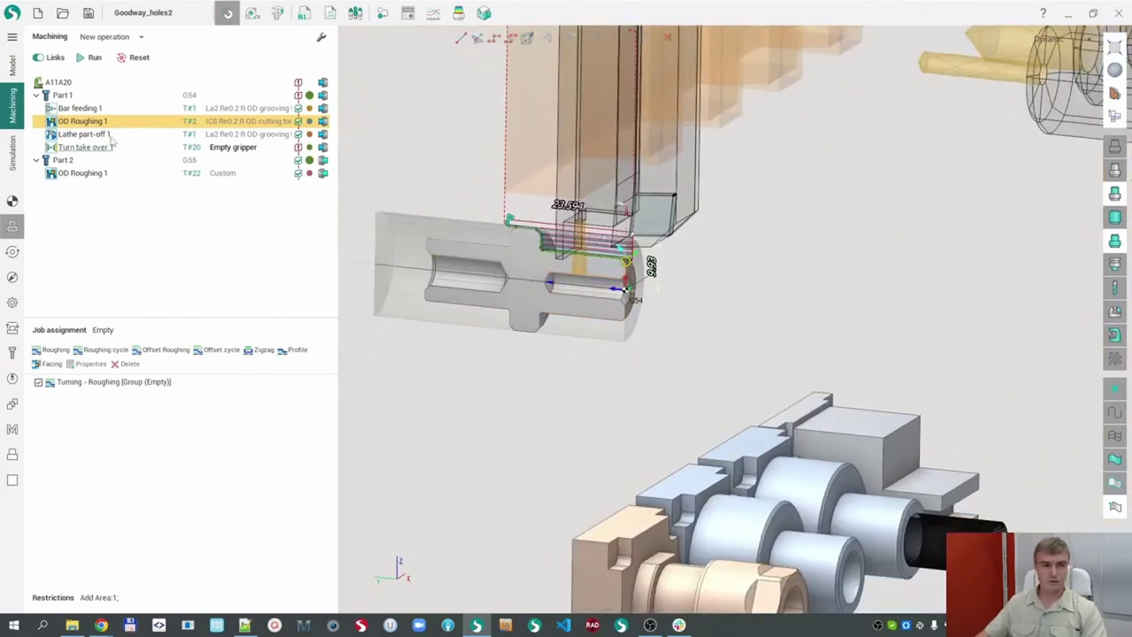
left_click(142, 37)
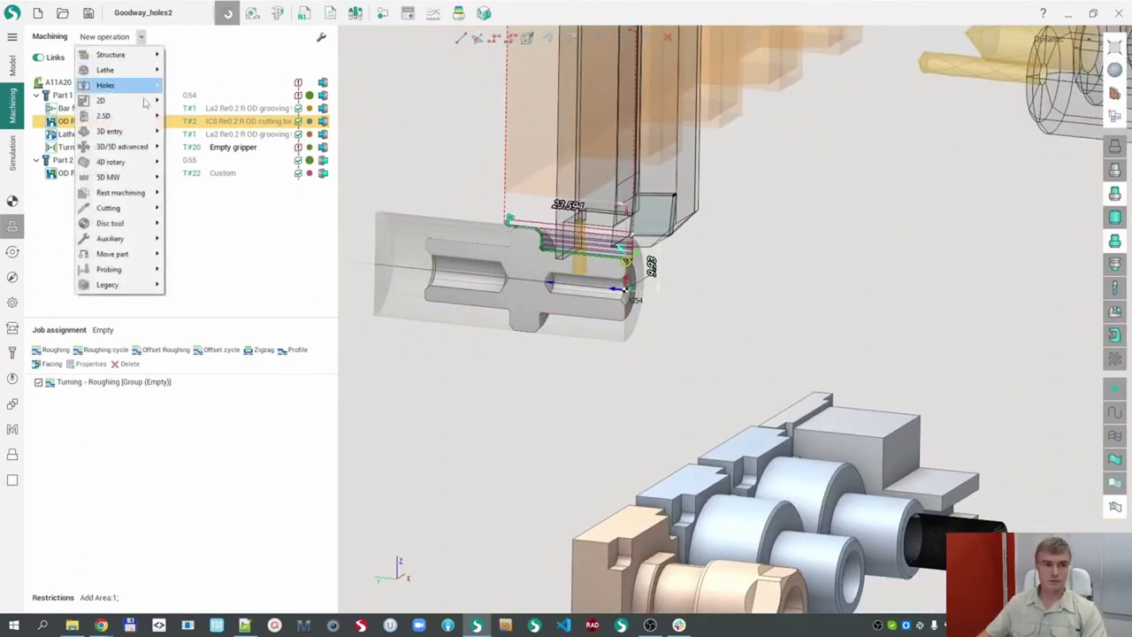
mouse_move(111, 84)
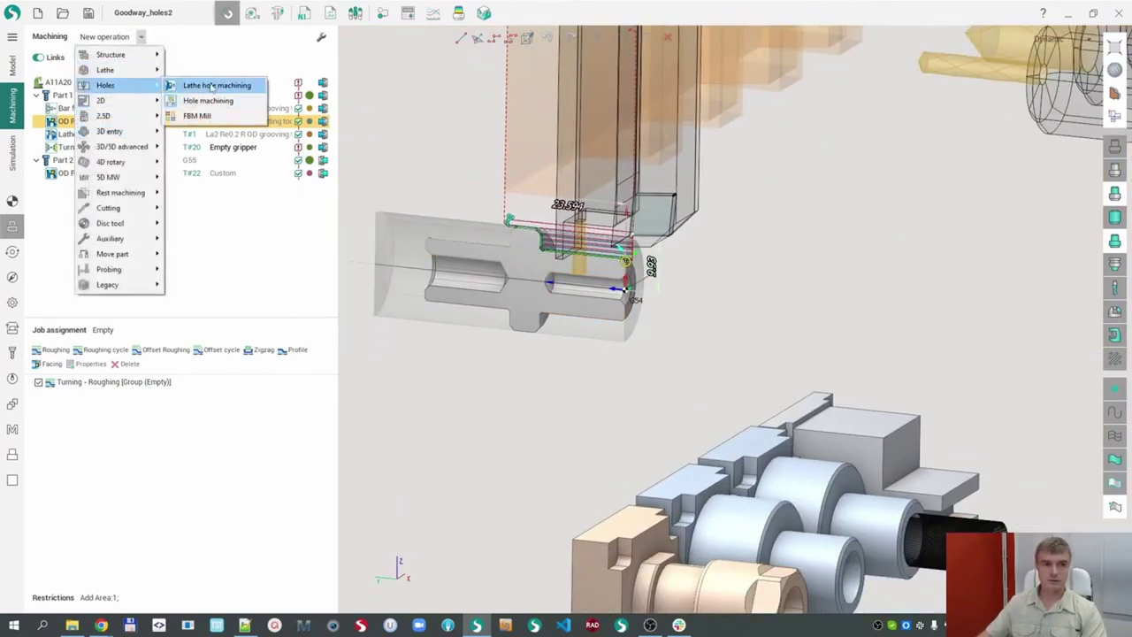
left_click(212, 85)
scroll(636, 290, "up", 4)
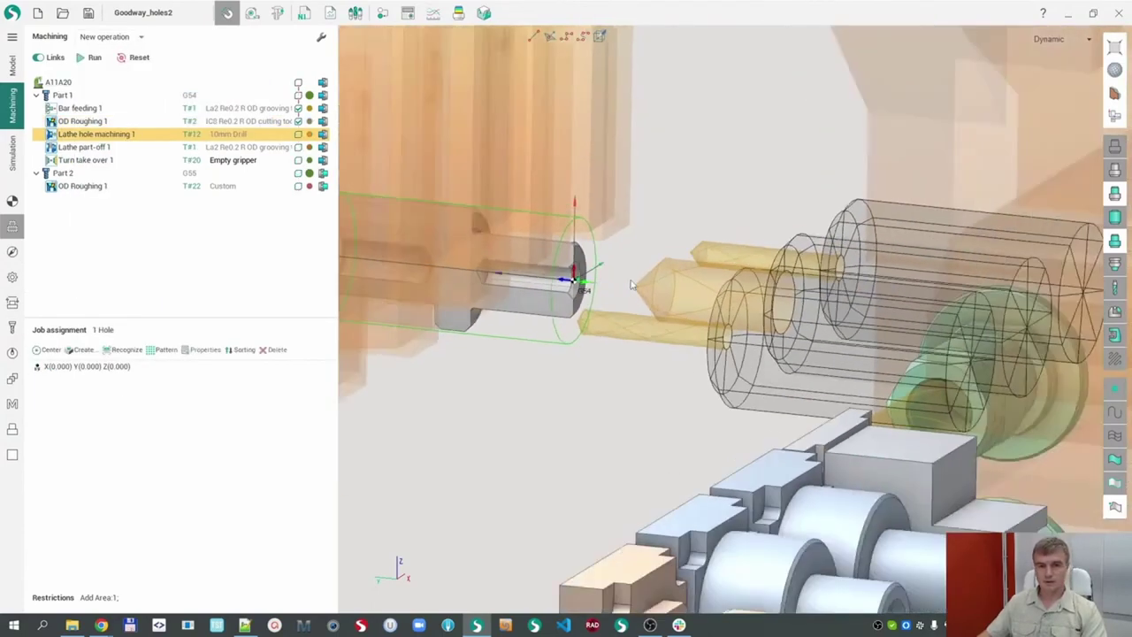
scroll(624, 283, "down", 4)
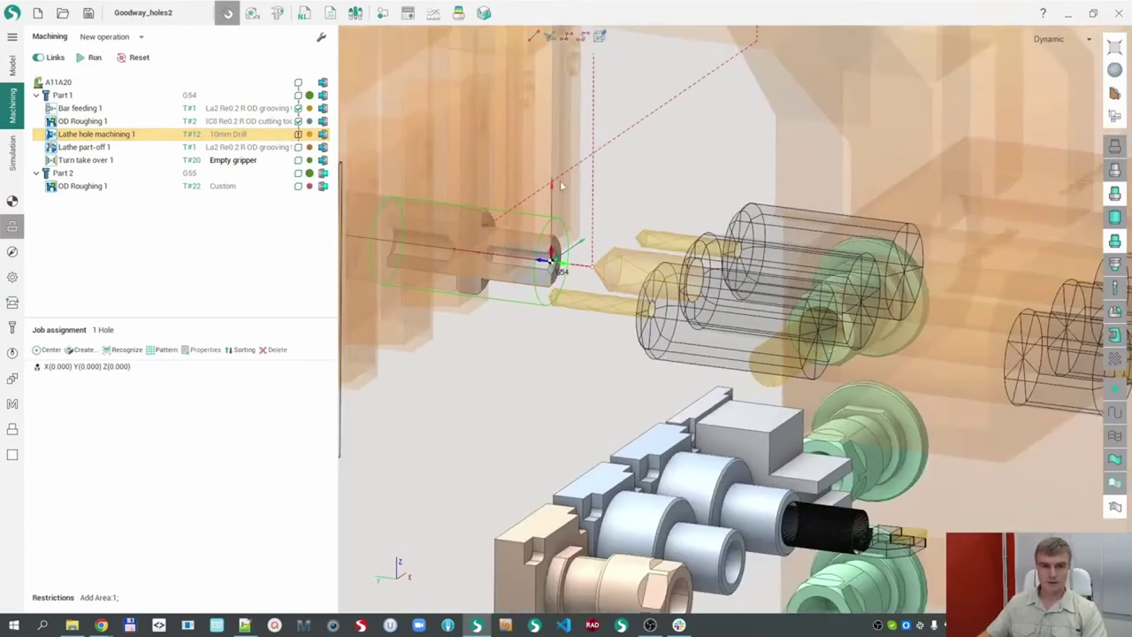
- Set the approach of the Lathe hole machining to Z1; X1 Y1, generate its toolpath and check it near the drill
left_click(12, 301)
left_click(249, 365)
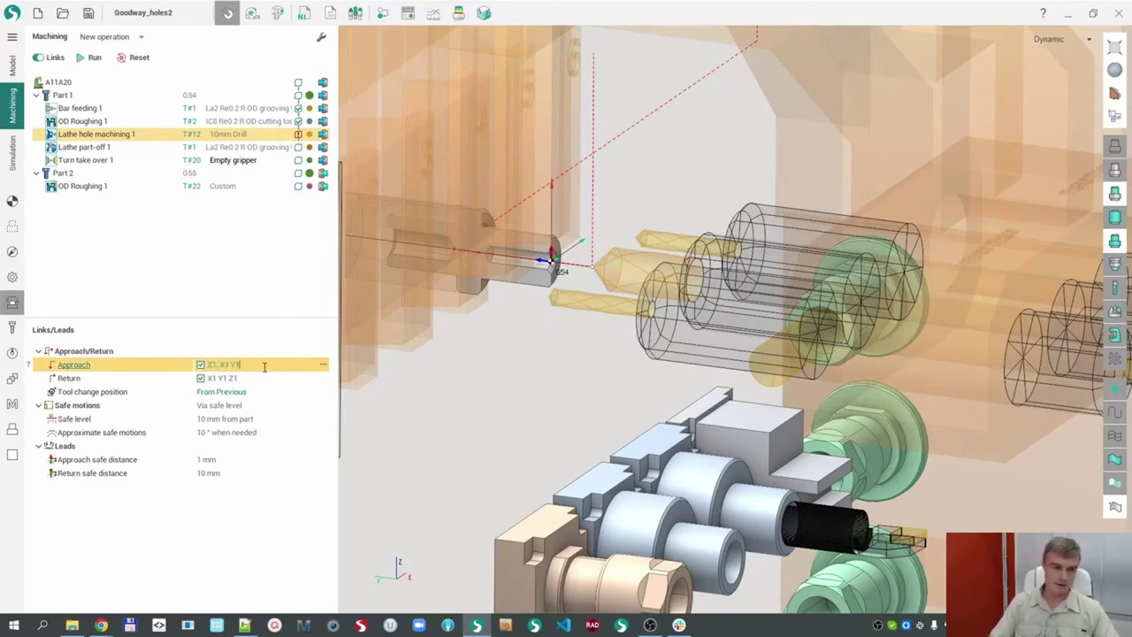
key("Return")
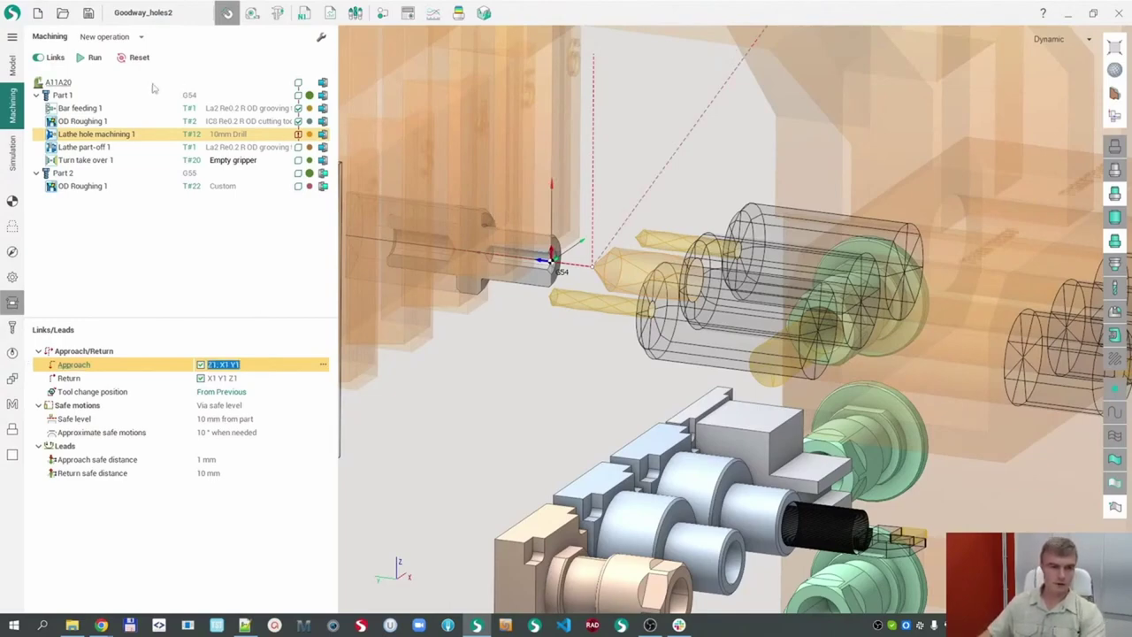
left_click(87, 59)
scroll(530, 261, "up", 3)
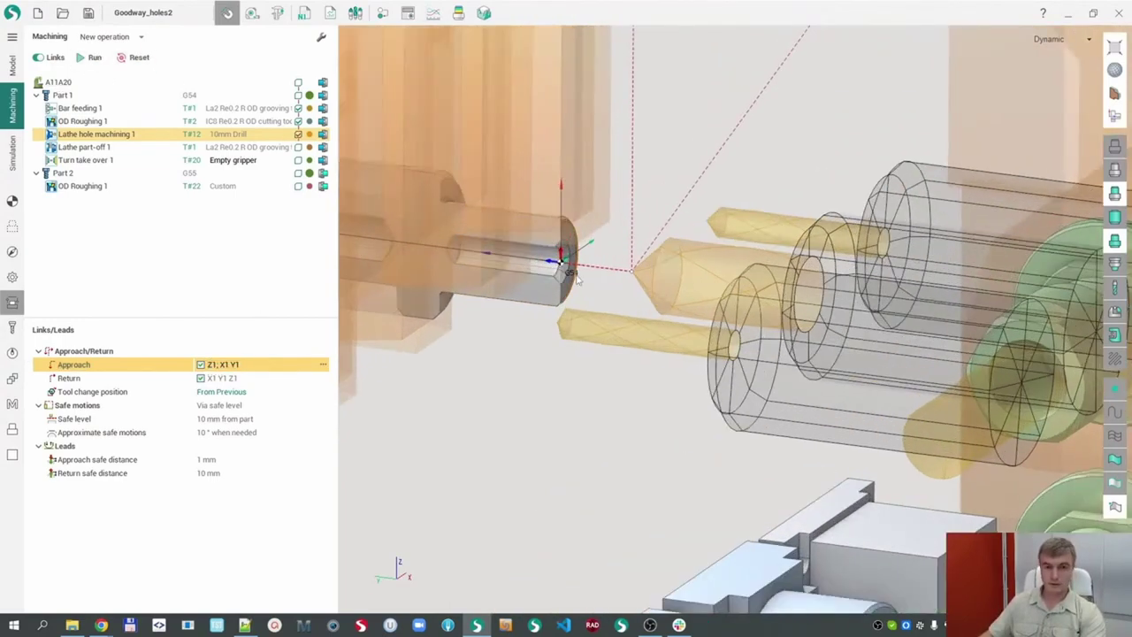
scroll(712, 221, "down", 4)
middle_click_drag(712, 220, 710, 209)
scroll(649, 246, "up", 2)
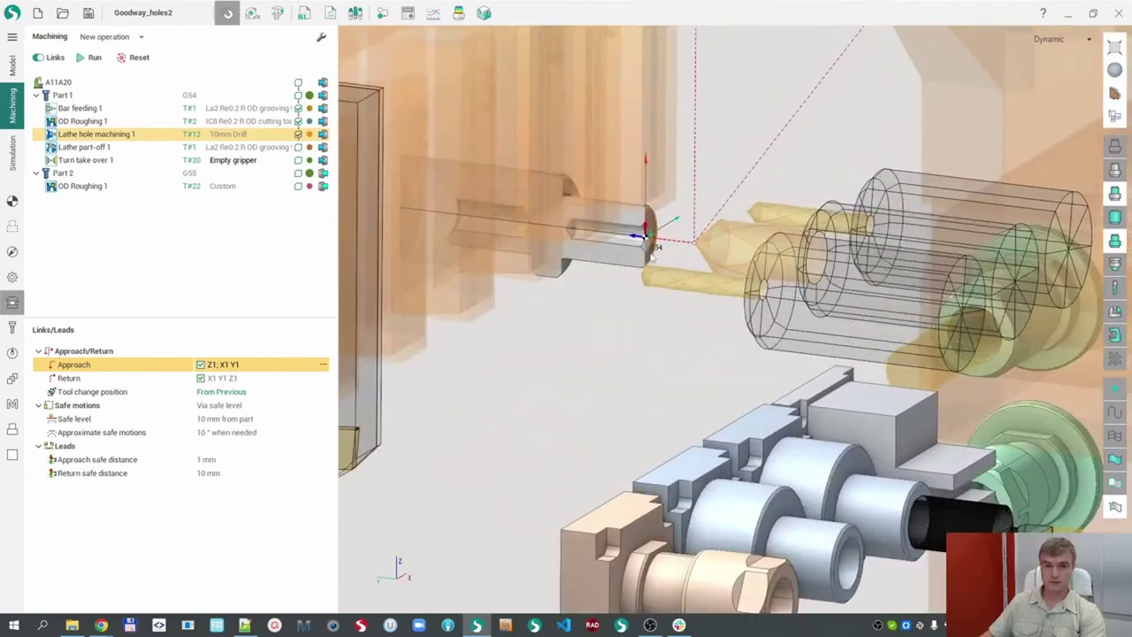
- Simulate Part 1's Lathe hole machining at varied playback speeds and examine the drill position in front of the fitting
left_click(12, 155)
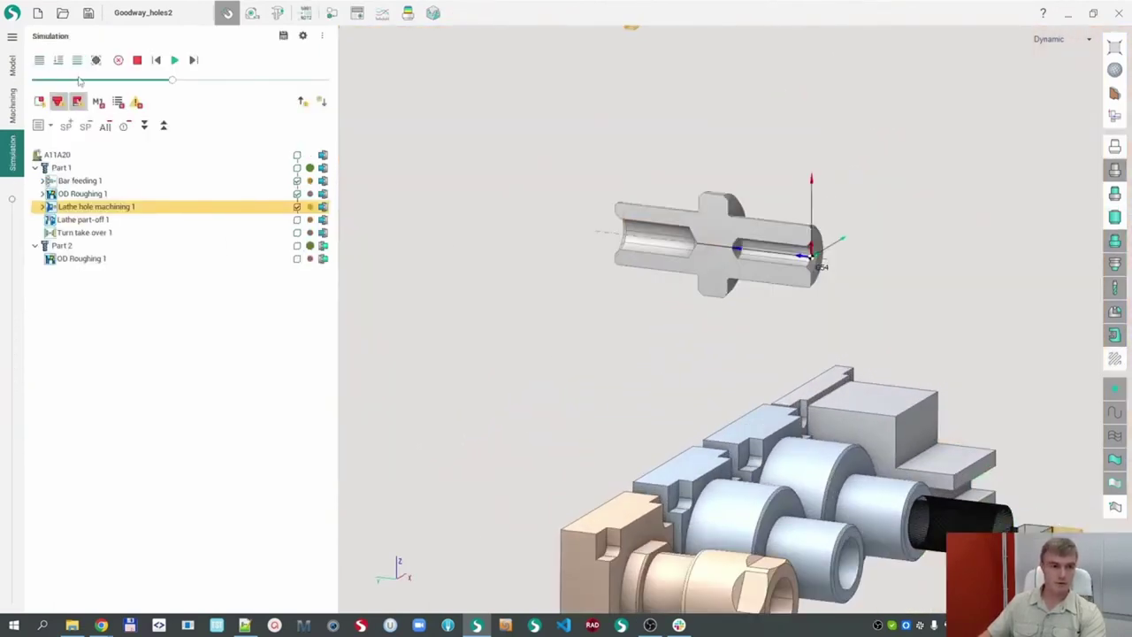
left_click(57, 59)
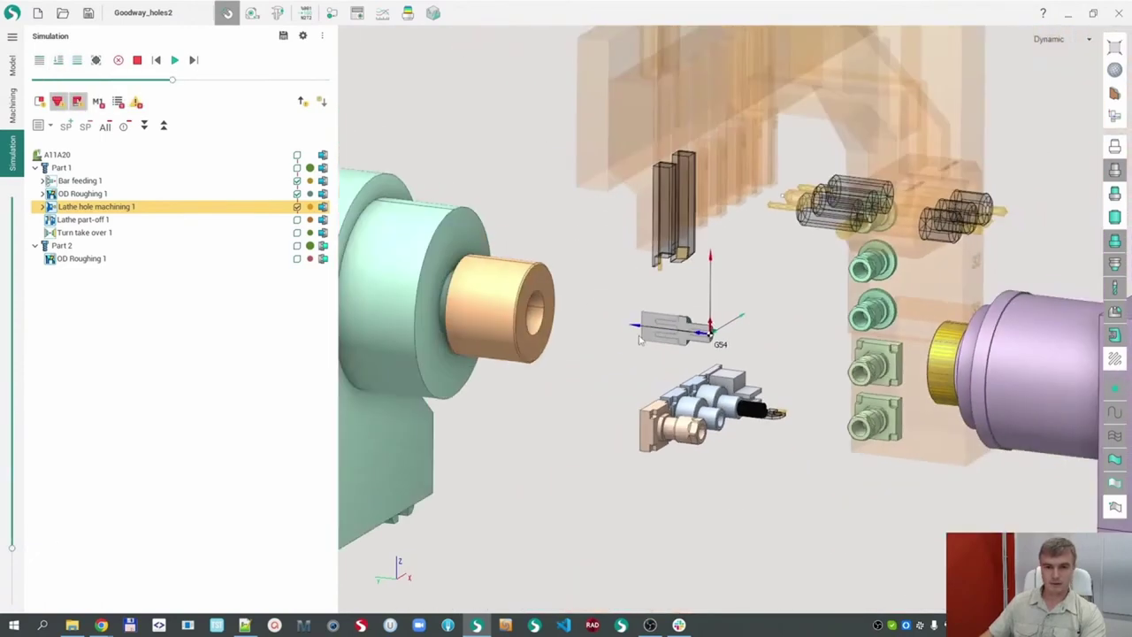
middle_click_drag(642, 341, 651, 323)
left_click(122, 80)
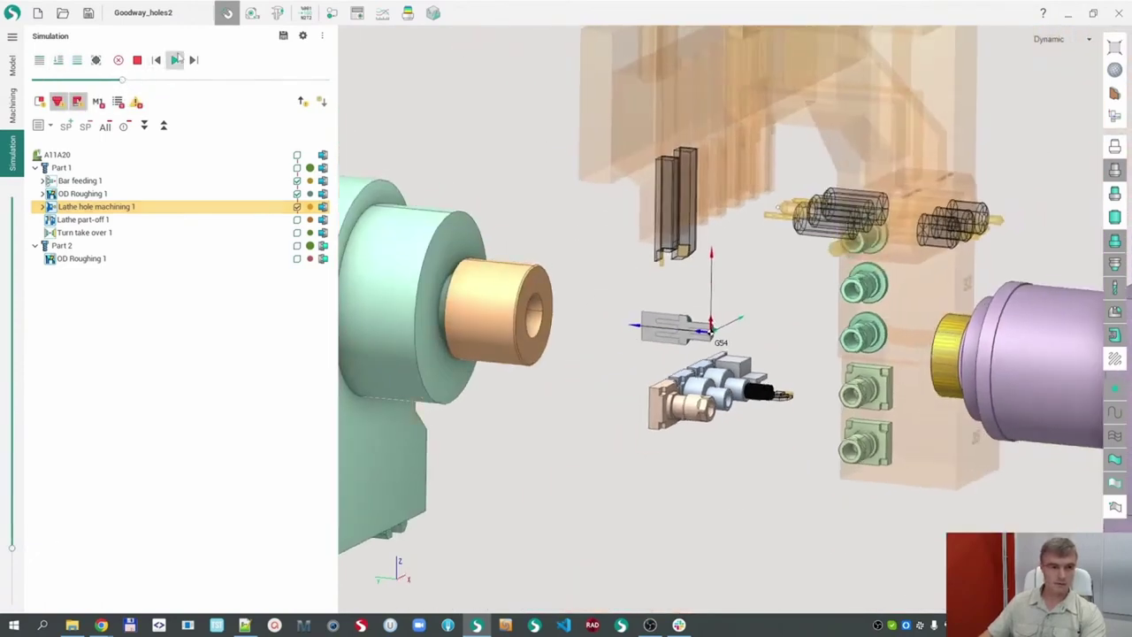
left_click(177, 59)
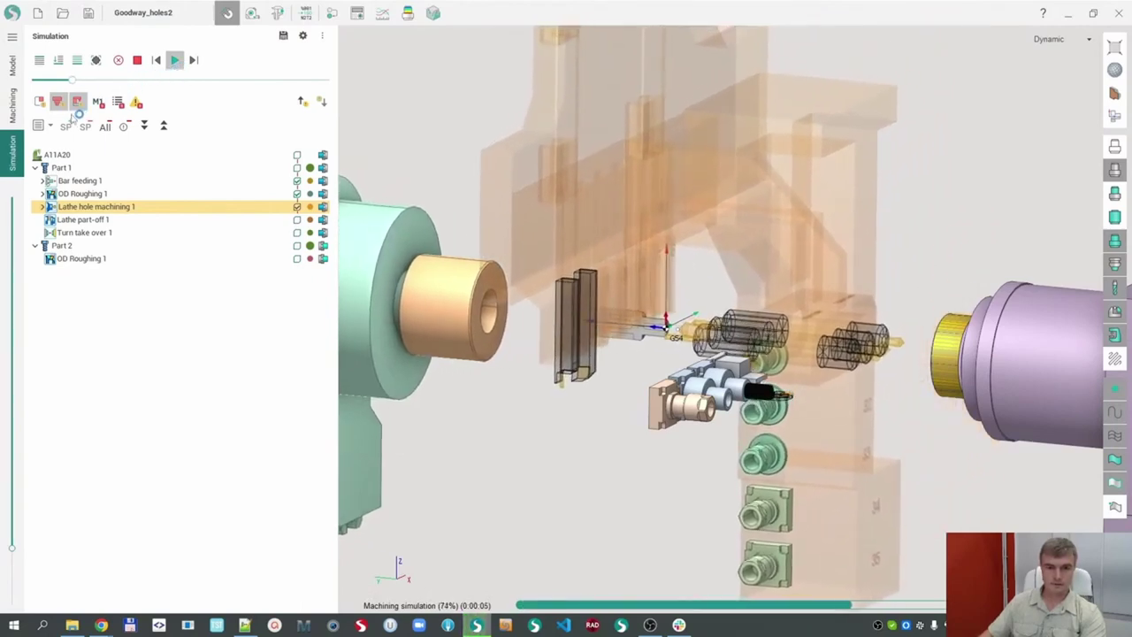
scroll(546, 323, "up", 7)
middle_click_drag(612, 325, 442, 314)
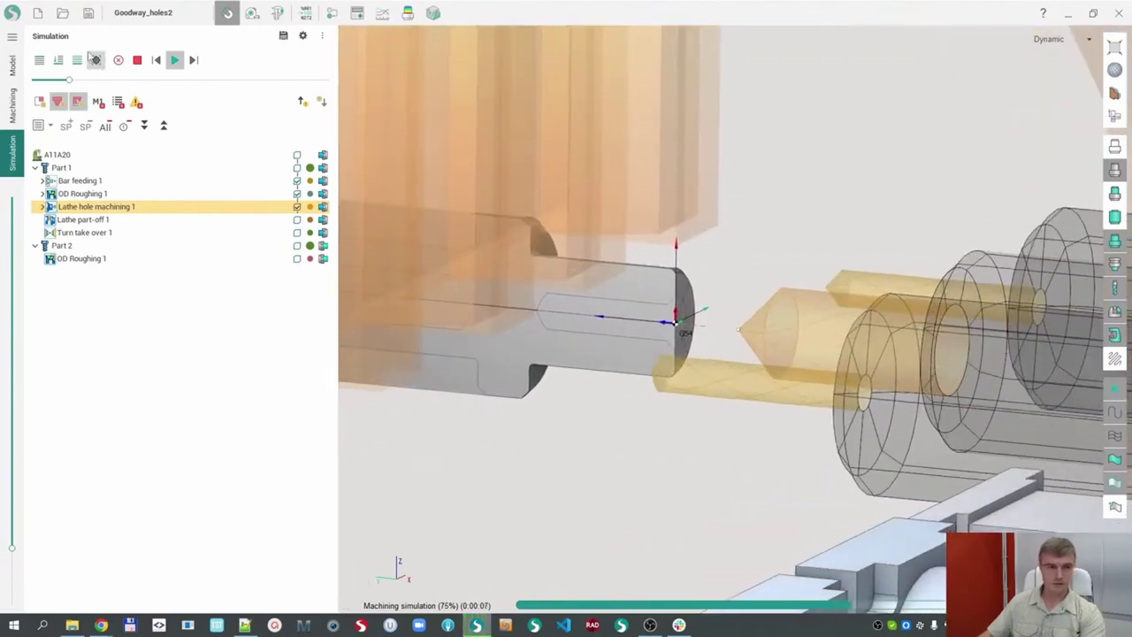
left_click_drag(70, 80, 113, 80)
scroll(589, 269, "down", 4)
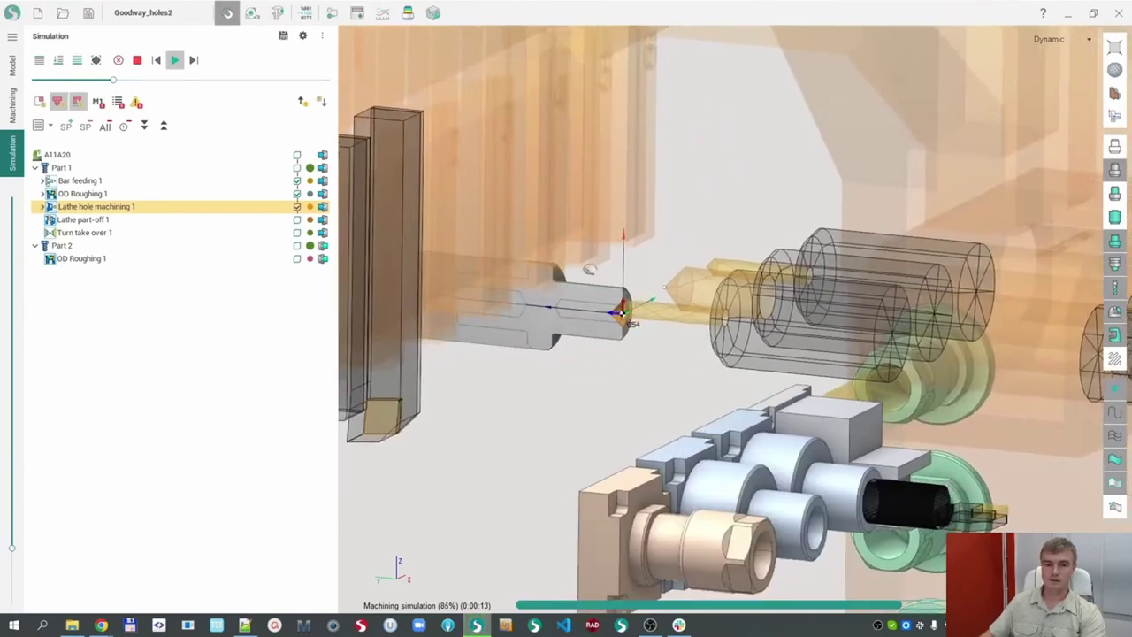
middle_click_drag(589, 269, 646, 238)
scroll(646, 237, "down", 2)
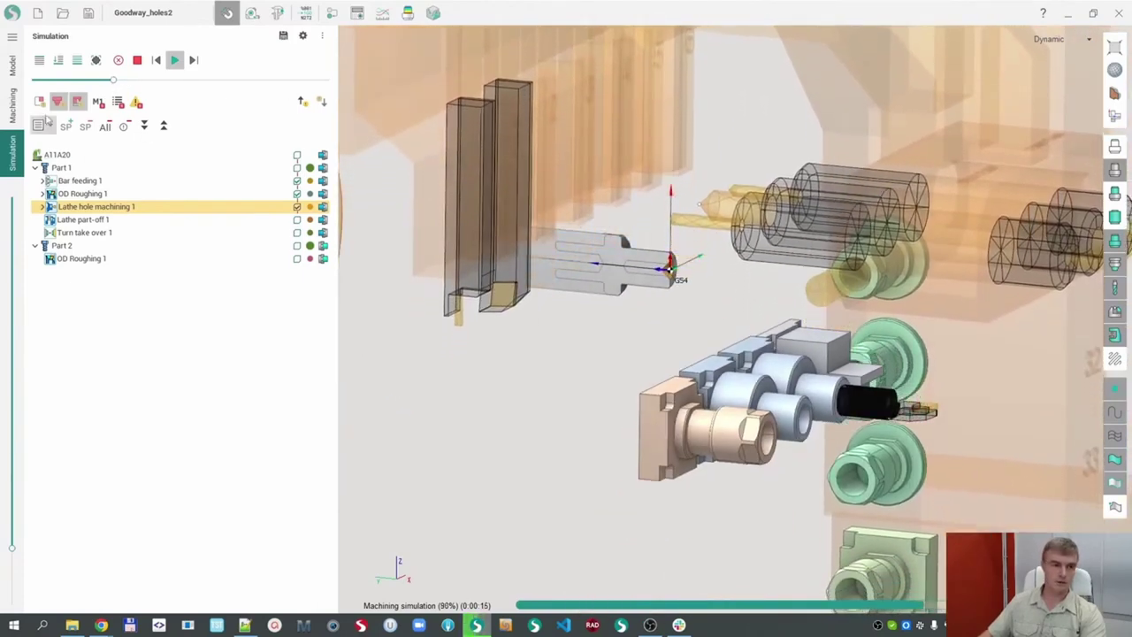
- Return to the machining operations and add a Lathe hole machining operation after Part 2's OD Roughing
left_click(13, 105)
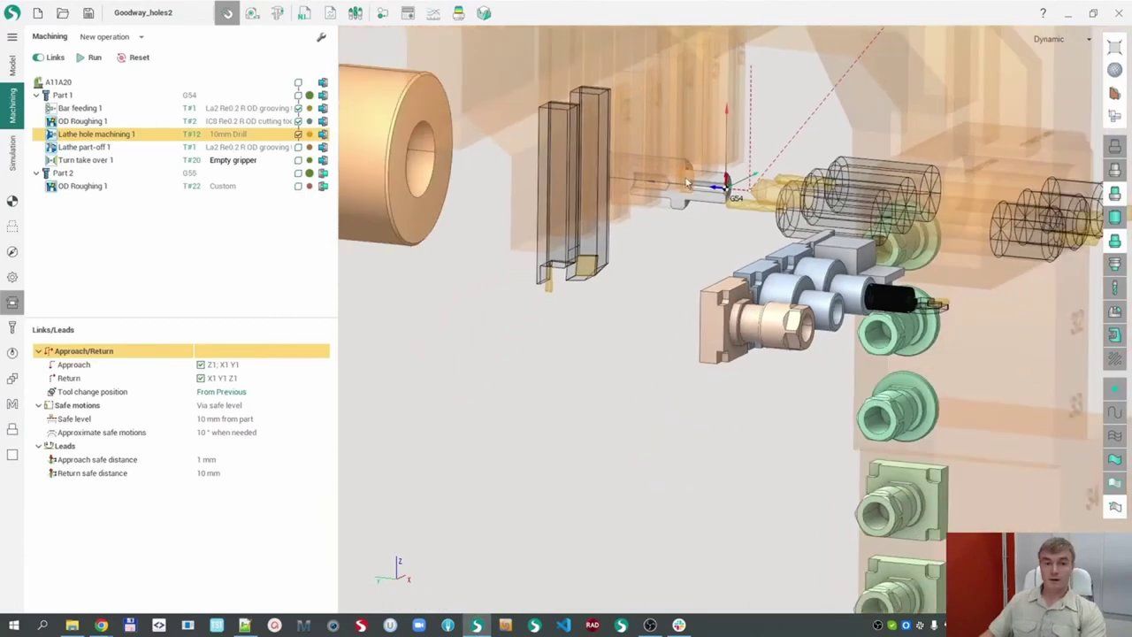
middle_click_drag(687, 182, 639, 248)
scroll(614, 256, "down", 1)
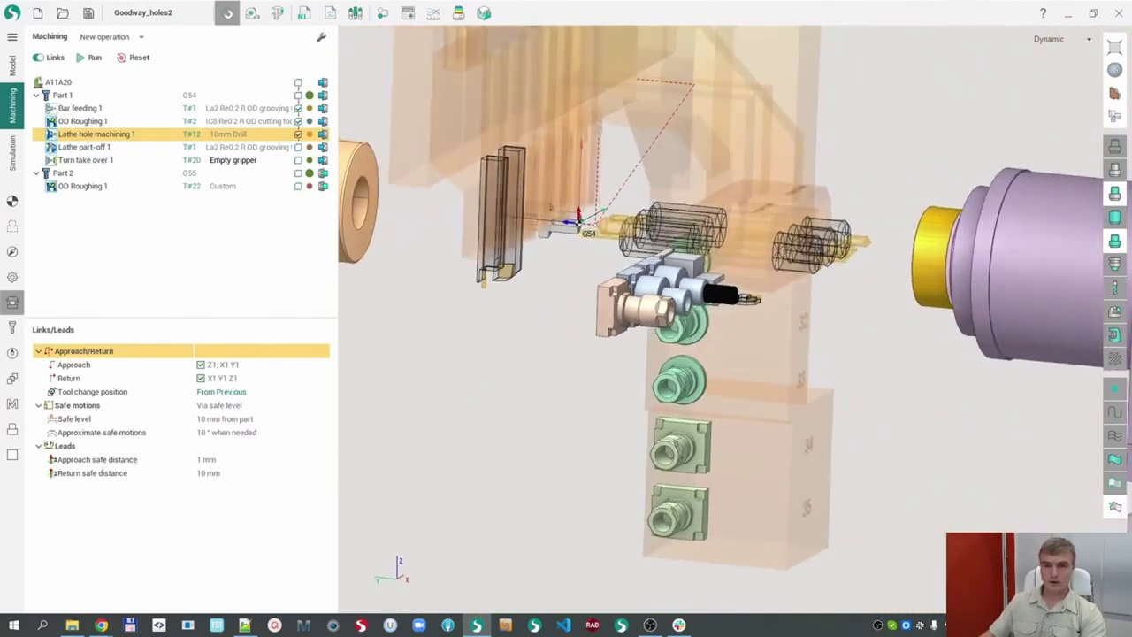
left_click(82, 186)
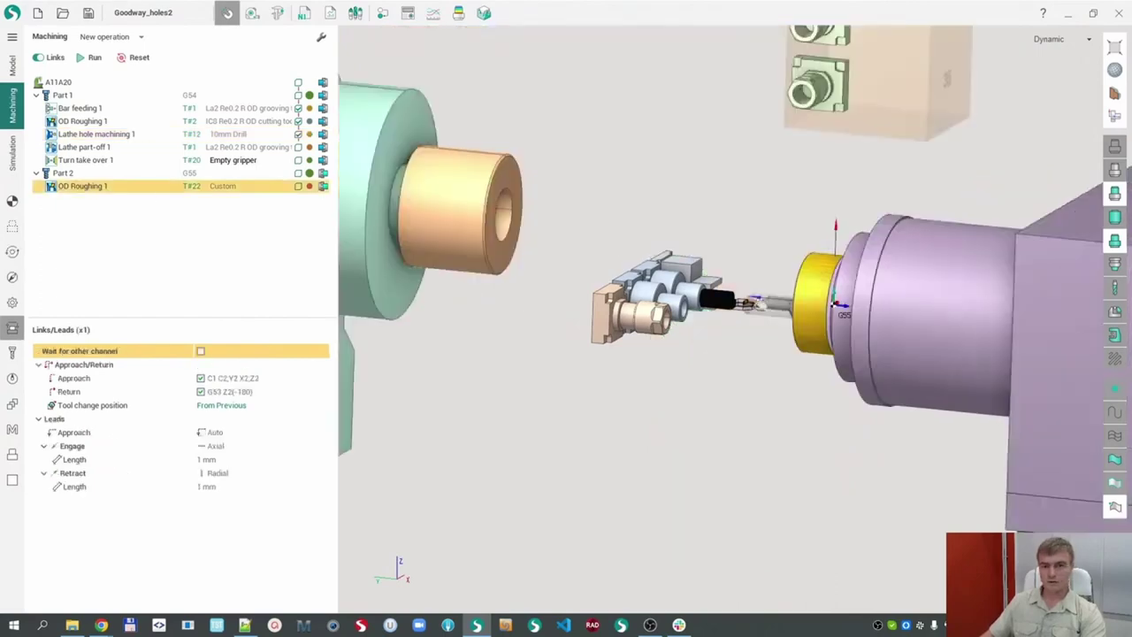
scroll(758, 303, "down", 2)
middle_click_drag(758, 302, 725, 280)
scroll(758, 231, "up", 4)
scroll(712, 281, "up", 5)
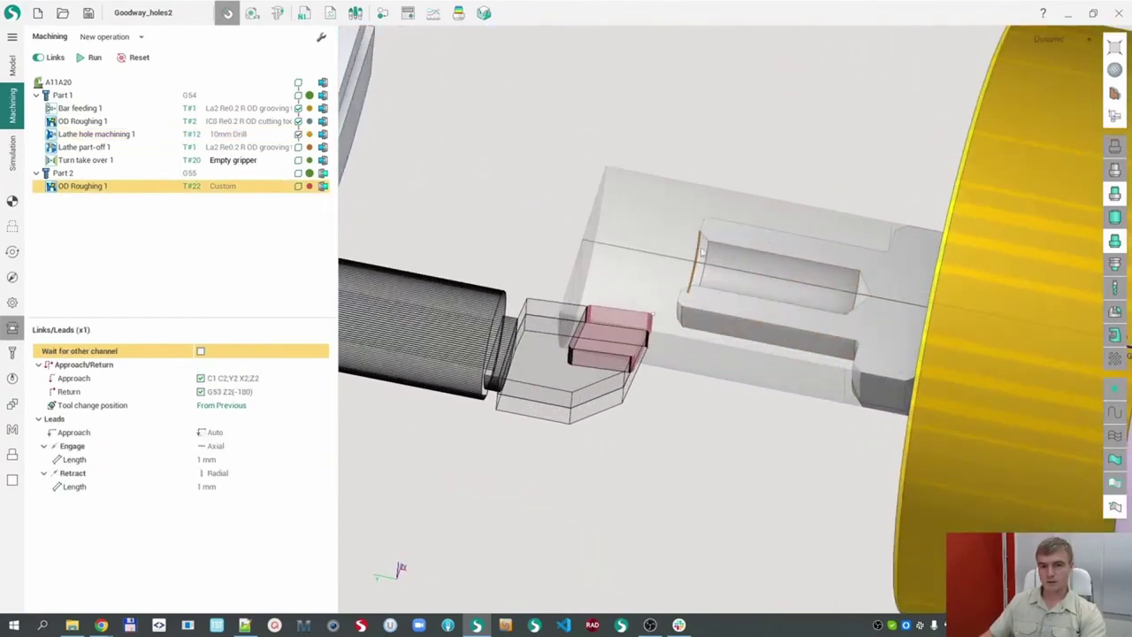
scroll(701, 252, "down", 8)
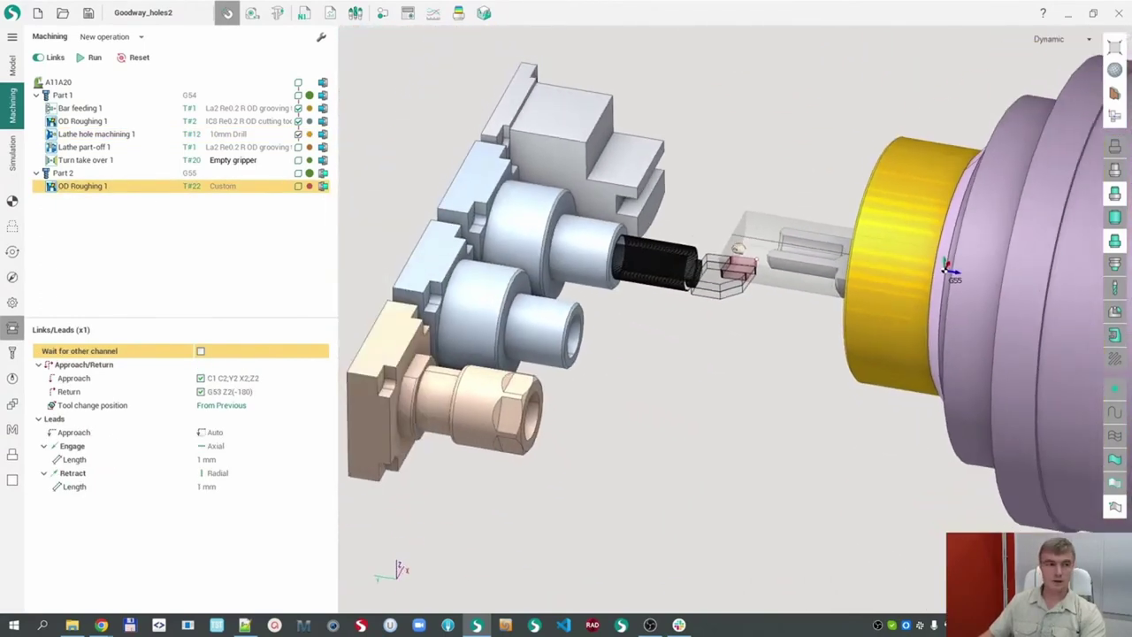
left_click(141, 36)
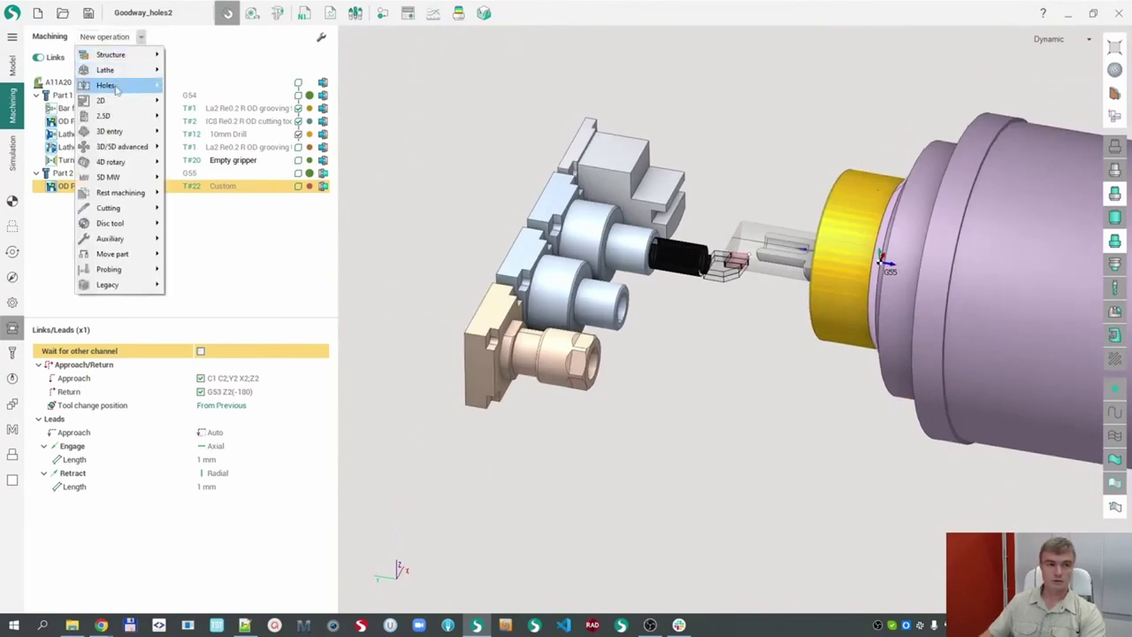
mouse_move(116, 87)
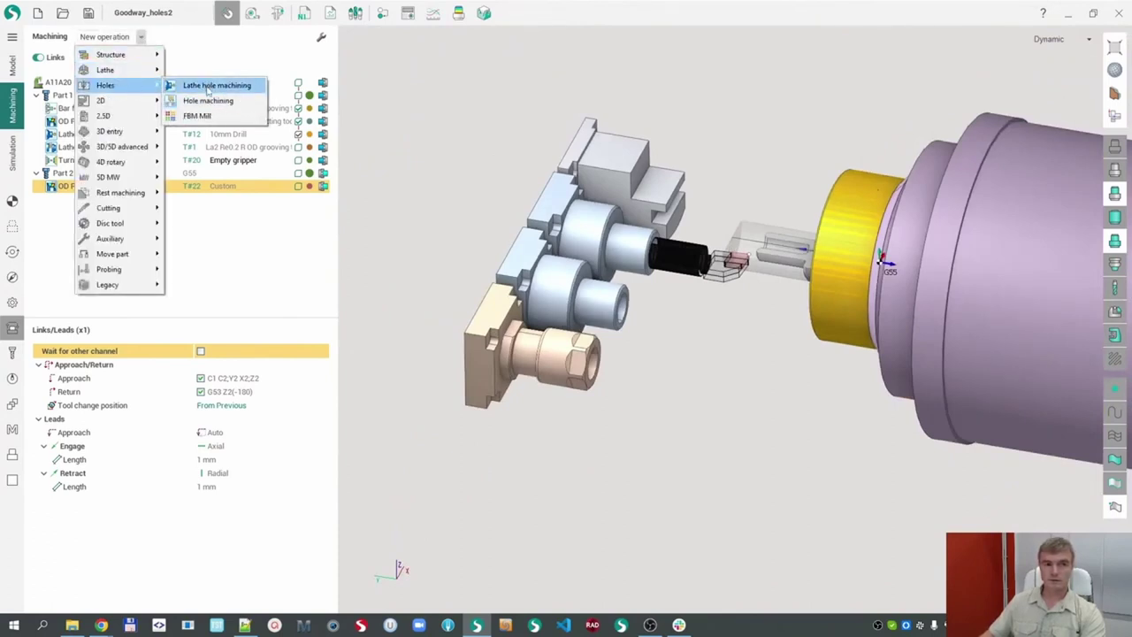
left_click(213, 86)
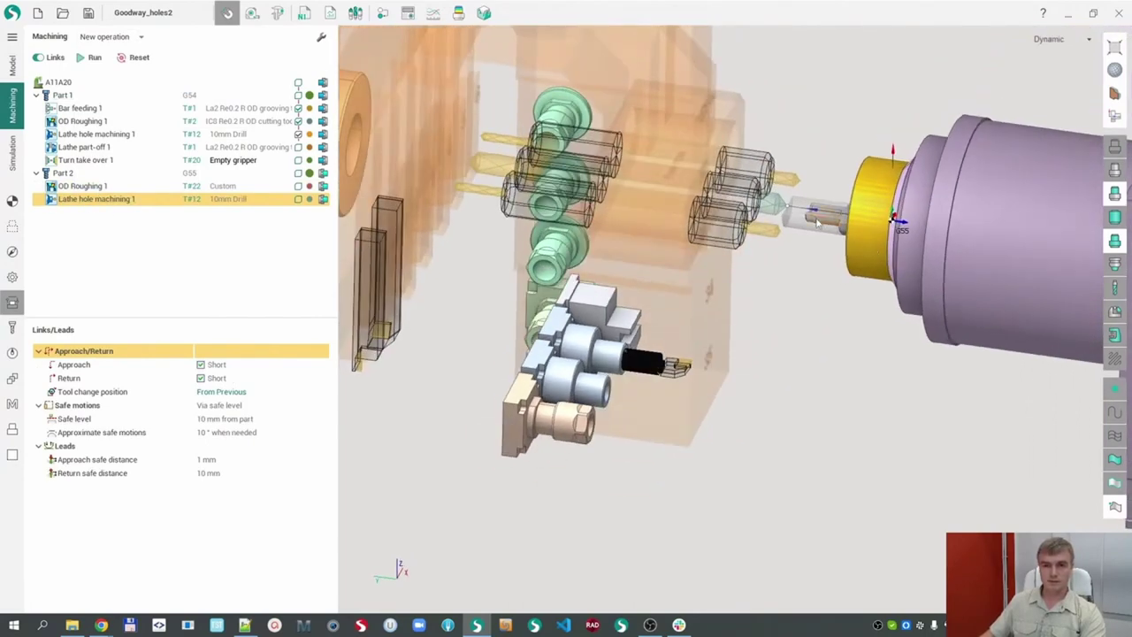
scroll(816, 221, "up", 5)
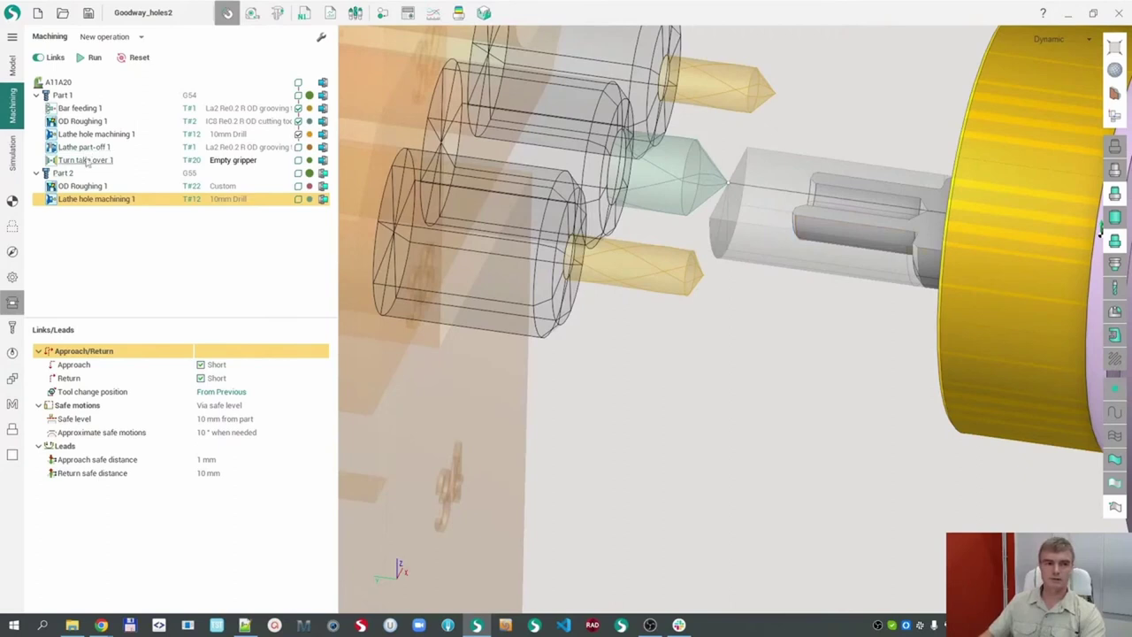
- Calculate the toolpaths of all A11A20 operations and inspect Part 2's Lathe hole machining path at the counter spindle
left_click(60, 82)
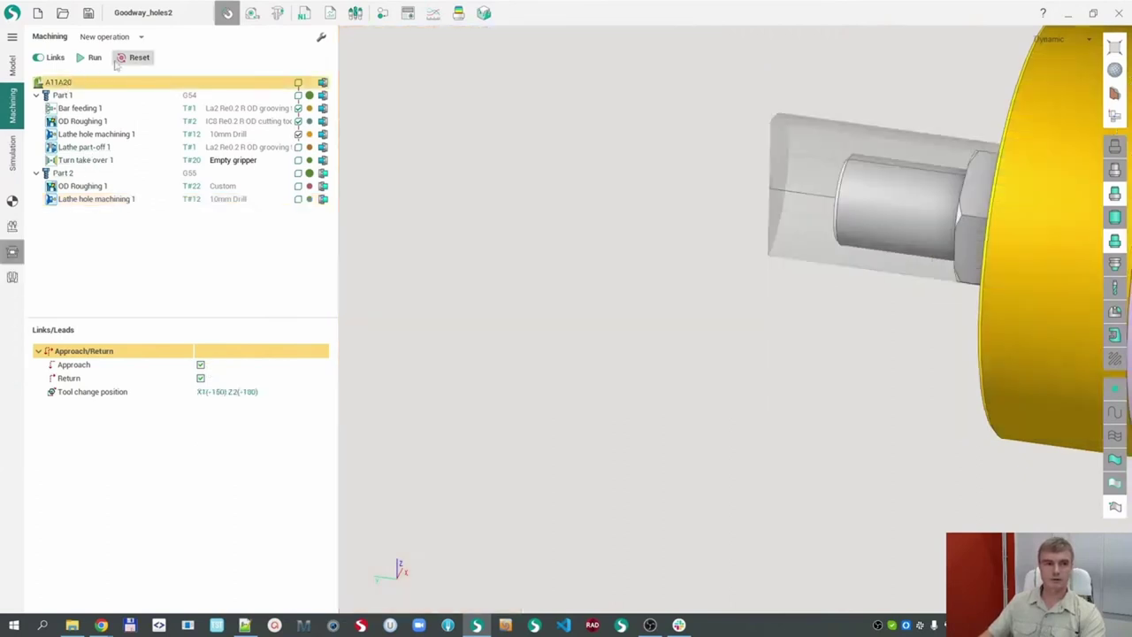
left_click(93, 57)
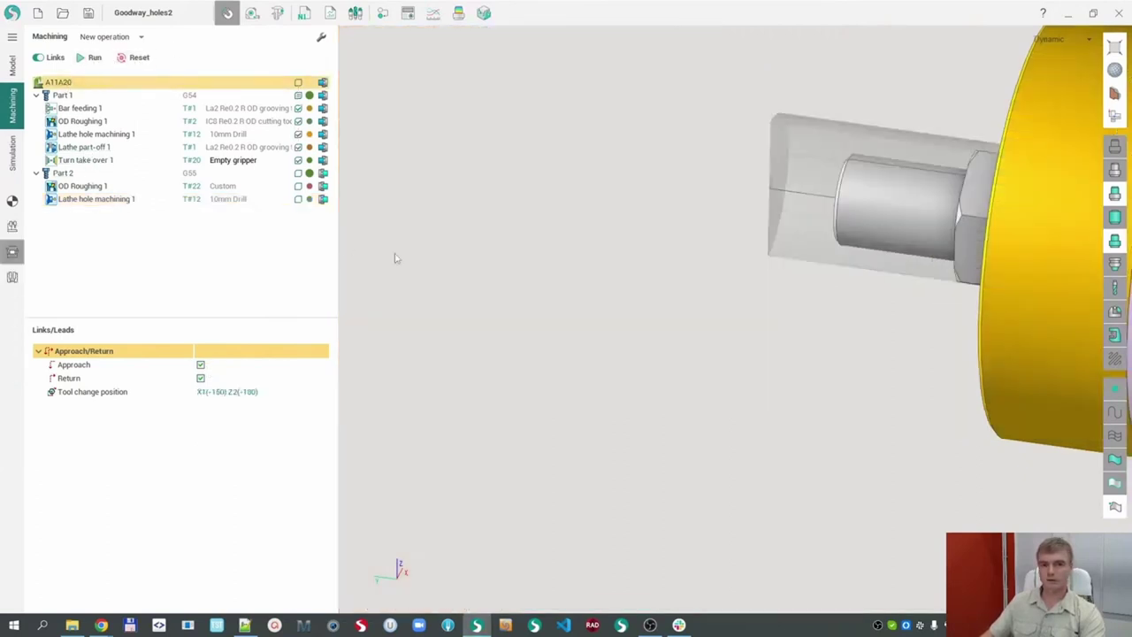
scroll(554, 289, "down", 5)
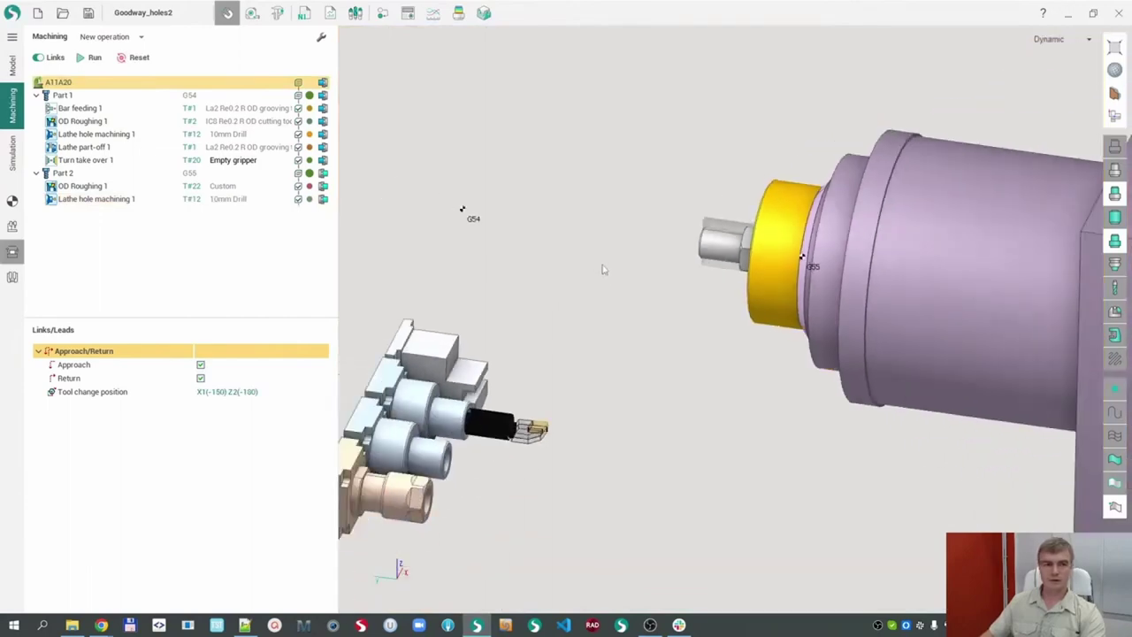
left_click(99, 199)
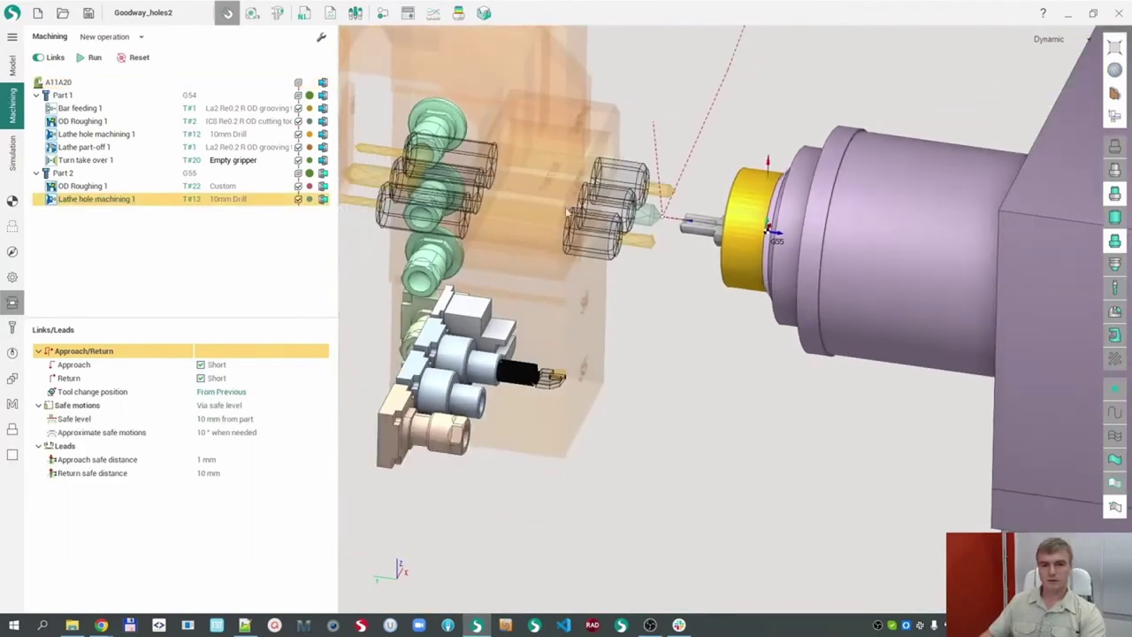
scroll(656, 251, "up", 3)
scroll(715, 253, "down", 2)
middle_click_drag(663, 285, 748, 298)
scroll(753, 290, "down", 1)
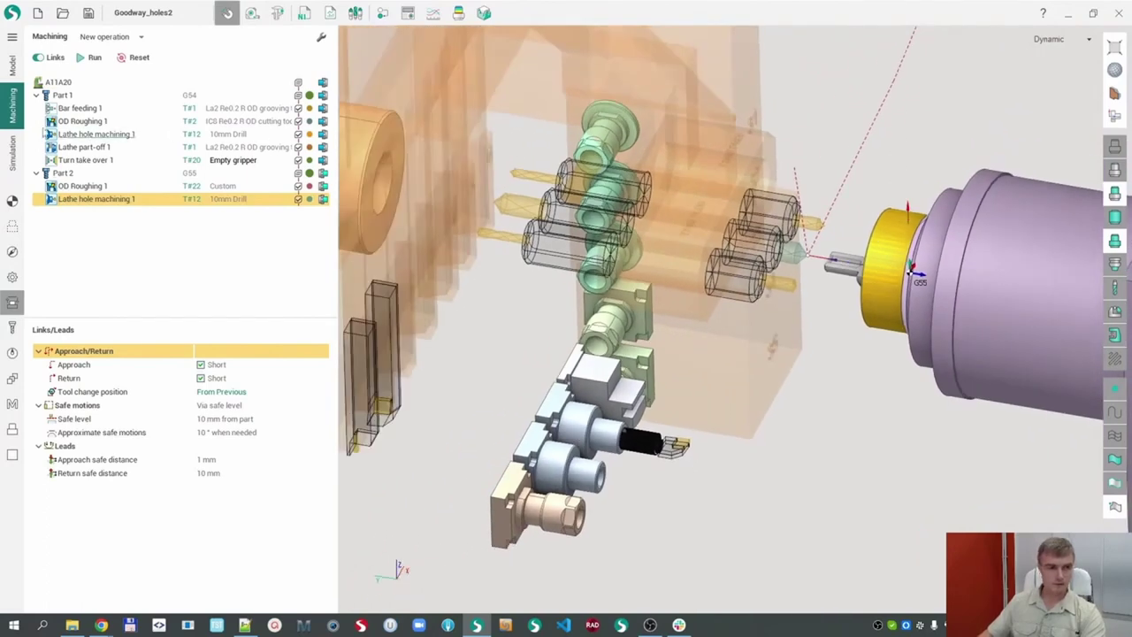
- Simulate Part 2's Lathe hole machining and examine the drill and the part held in the counter spindle
left_click(10, 155)
scroll(601, 234, "up", 2)
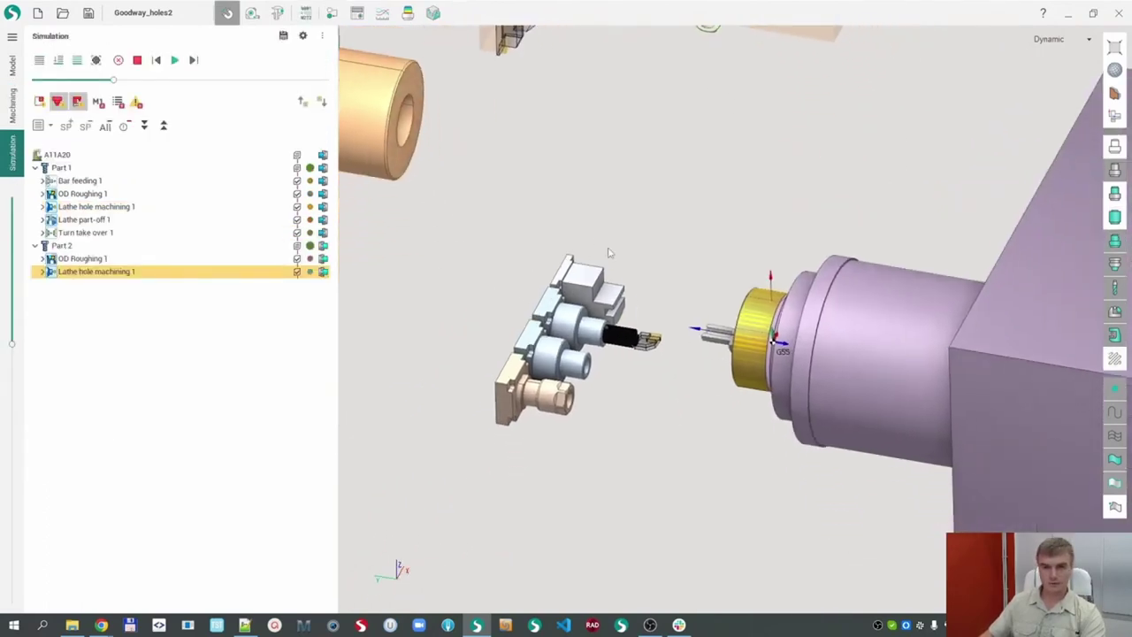
left_click(57, 60)
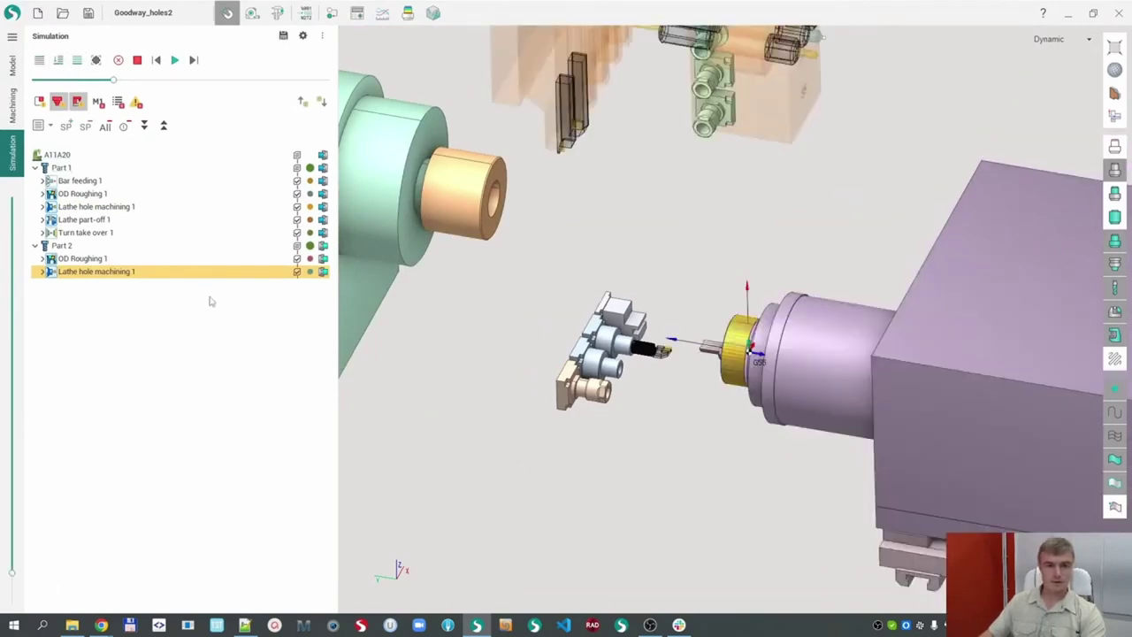
scroll(690, 384, "up", 2)
scroll(695, 352, "down", 4)
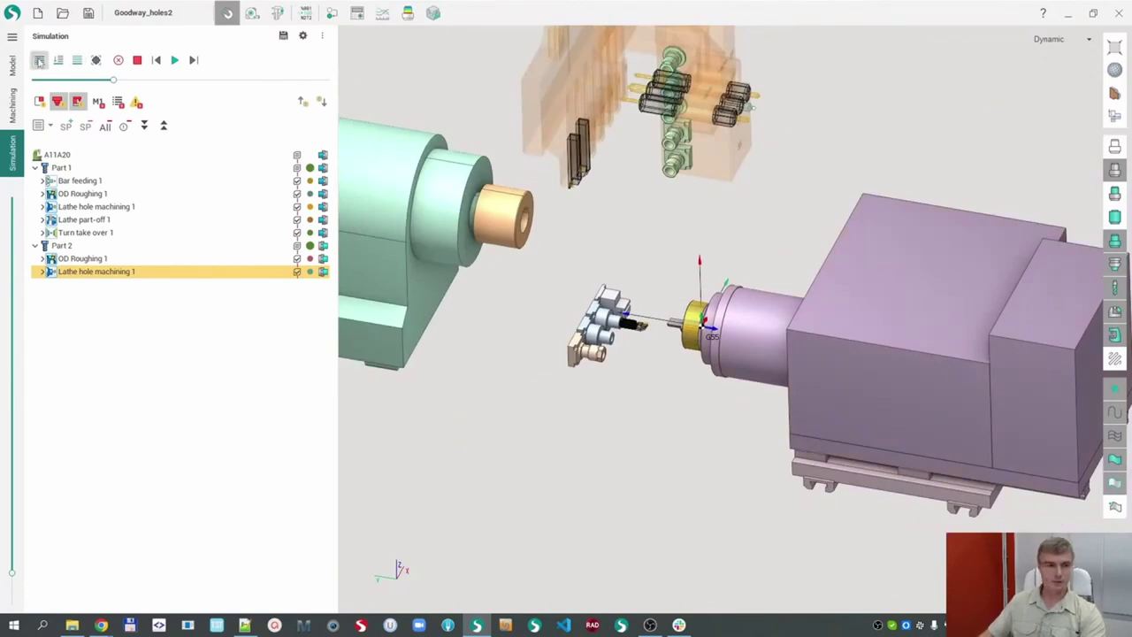
left_click(174, 59)
mouse_move(146, 78)
left_mouse_down()
mouse_move(176, 68)
mouse_move(159, 75)
mouse_move(166, 83)
mouse_move(148, 80)
left_mouse_up()
scroll(677, 228, "up", 7)
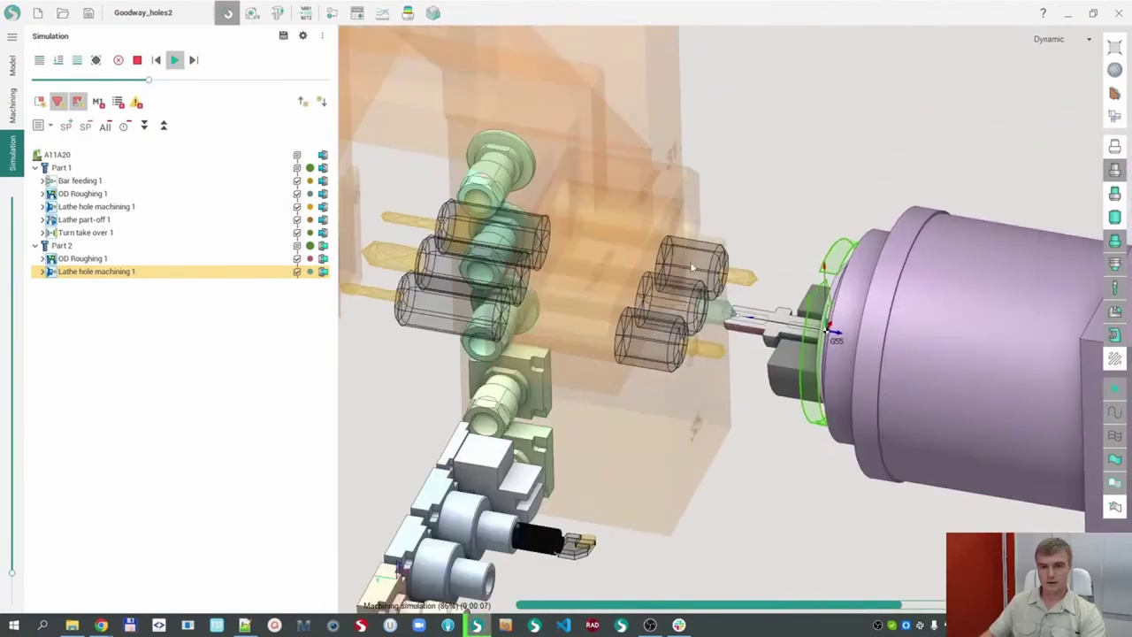
scroll(712, 307, "down", 6)
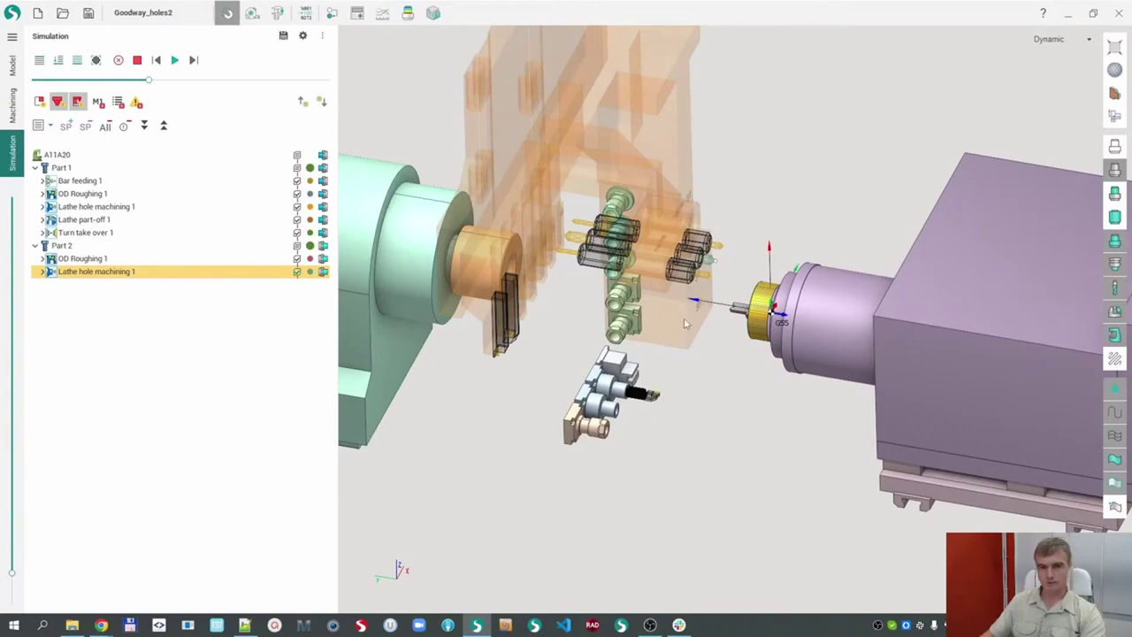
scroll(876, 318, "up", 3)
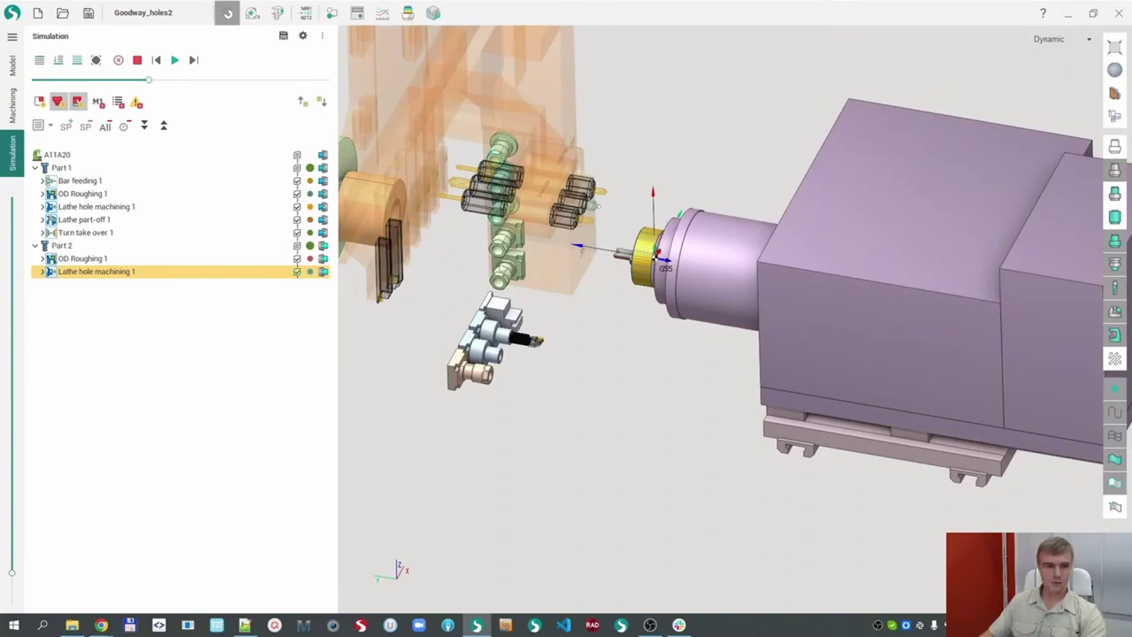
- Show the simulation list as separate main and counter spindle channels and examine the WAIT marks of both Lathe hole machining operations
left_click(45, 127)
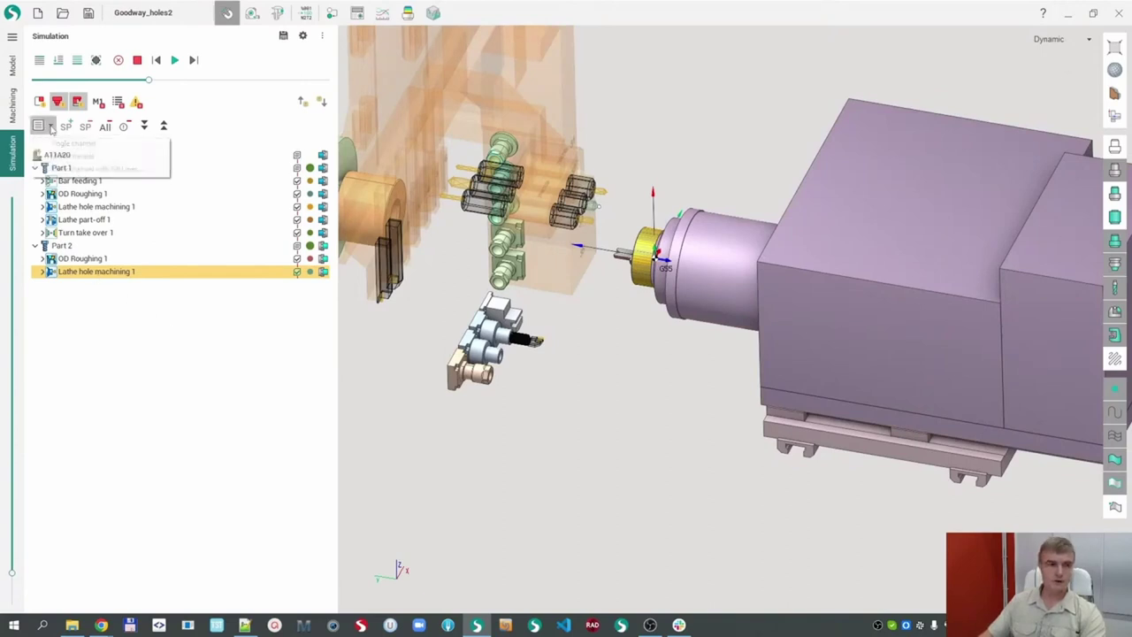
left_click(71, 168)
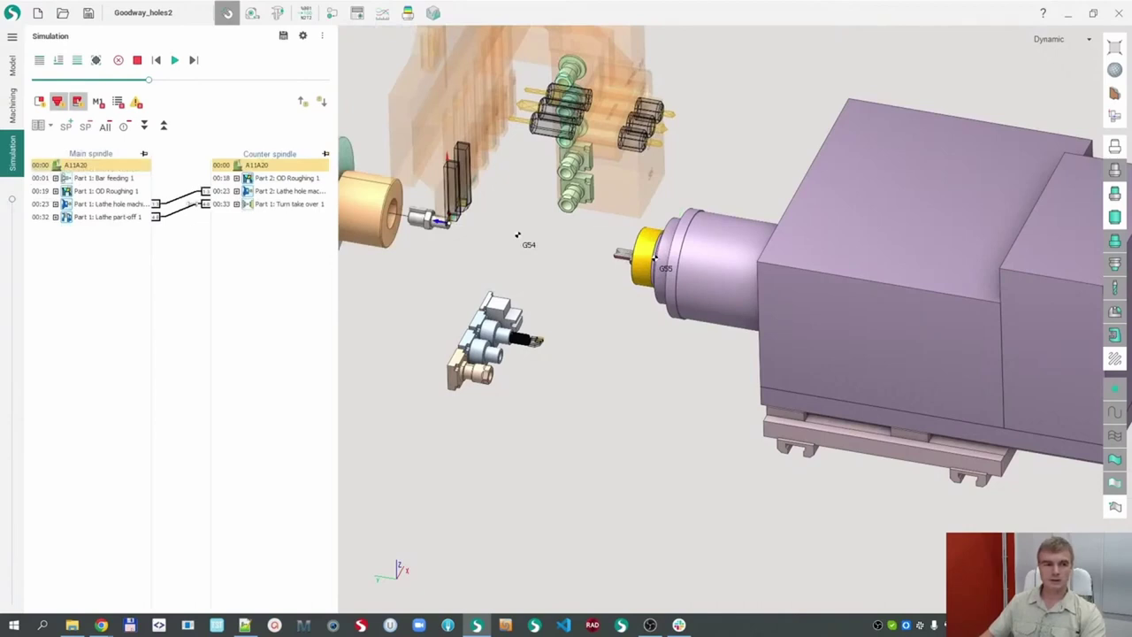
left_click(55, 203)
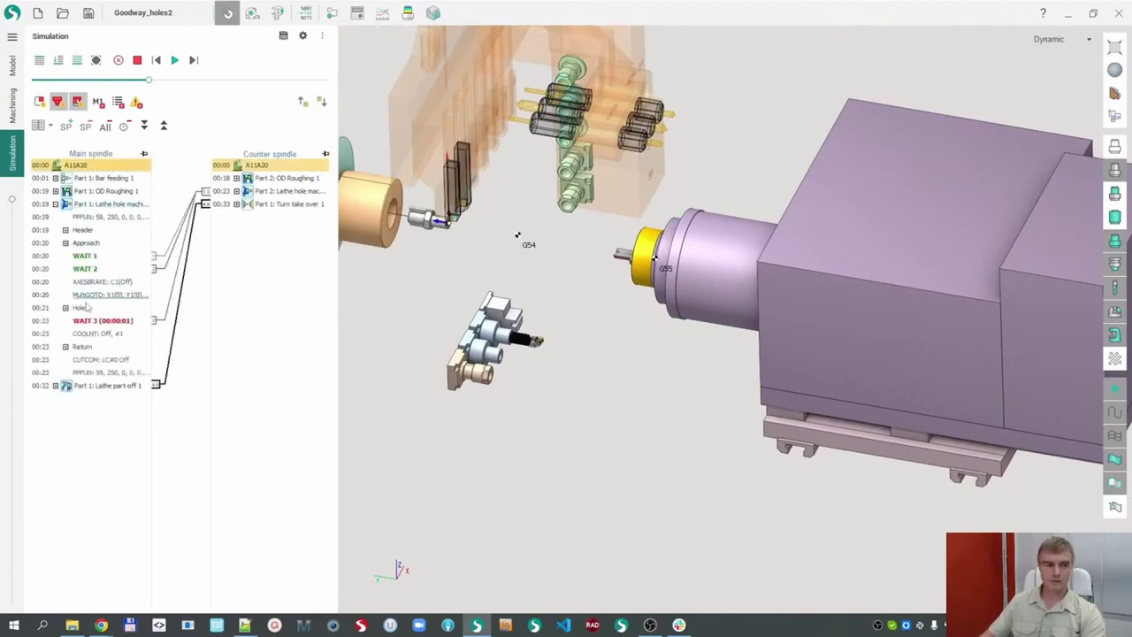
left_click(236, 191)
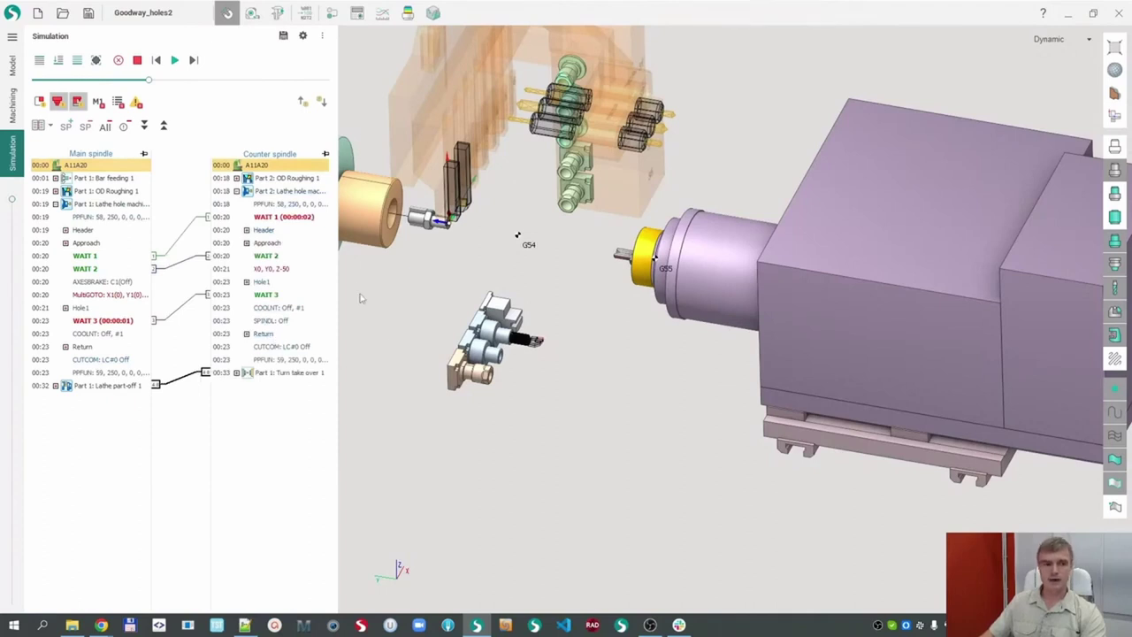
scroll(480, 343, "down", 1)
middle_click_drag(432, 314, 482, 332)
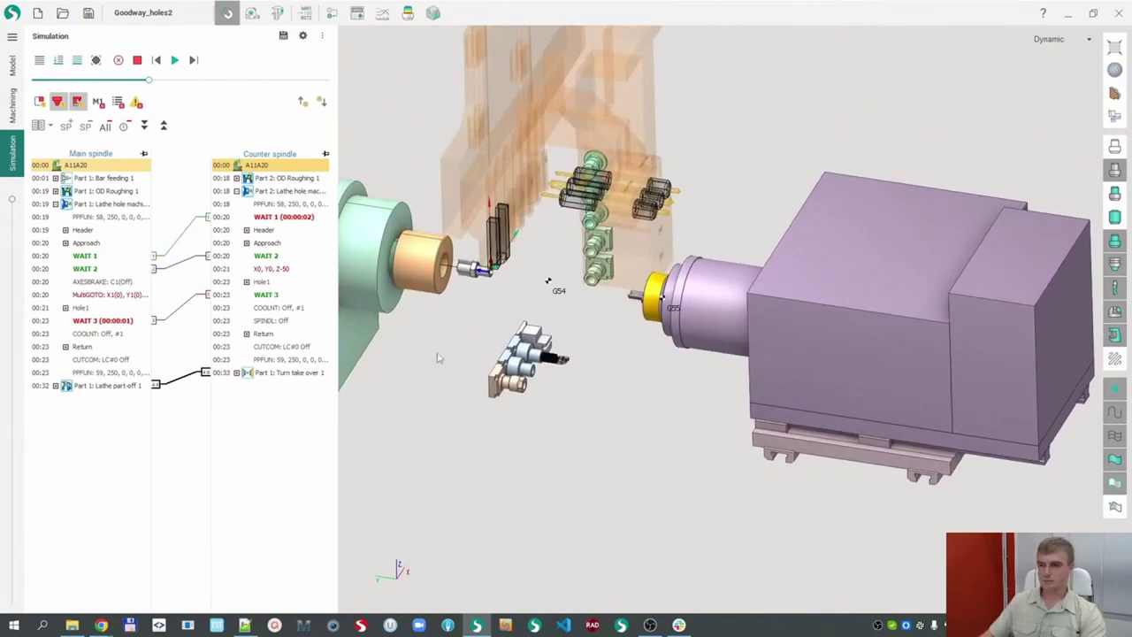
- Dismiss the recent projects list and set the simulation program list back to Single channel
left_click(62, 12)
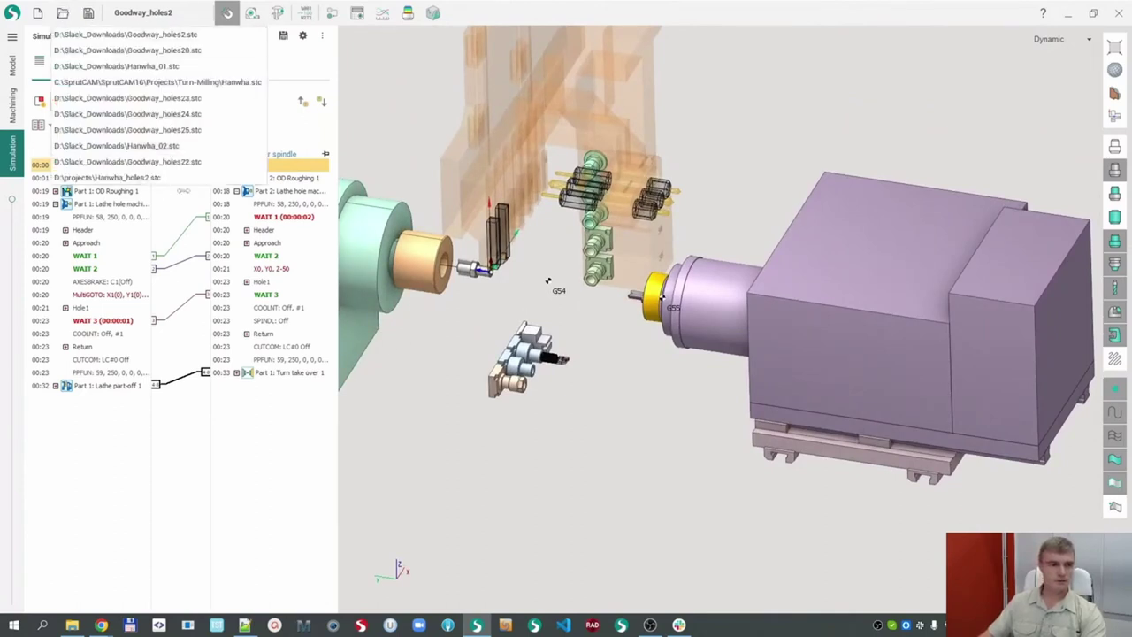
left_click(385, 380)
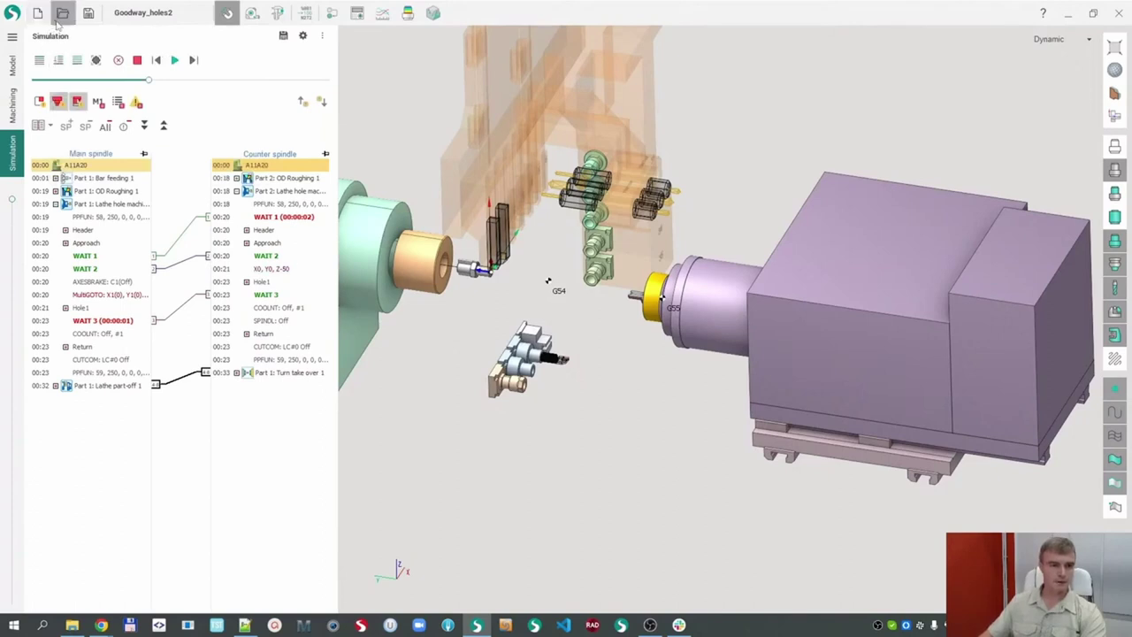
left_click(50, 126)
left_click(54, 144)
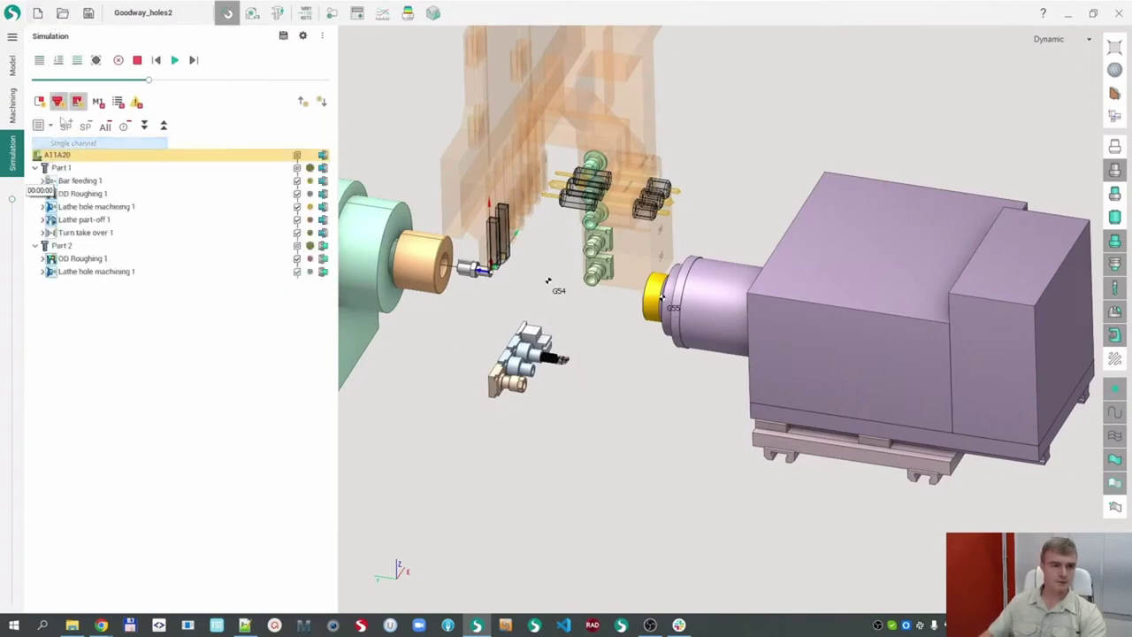
- Open the Goodway_holes20 project
left_click(62, 12)
left_click(94, 49)
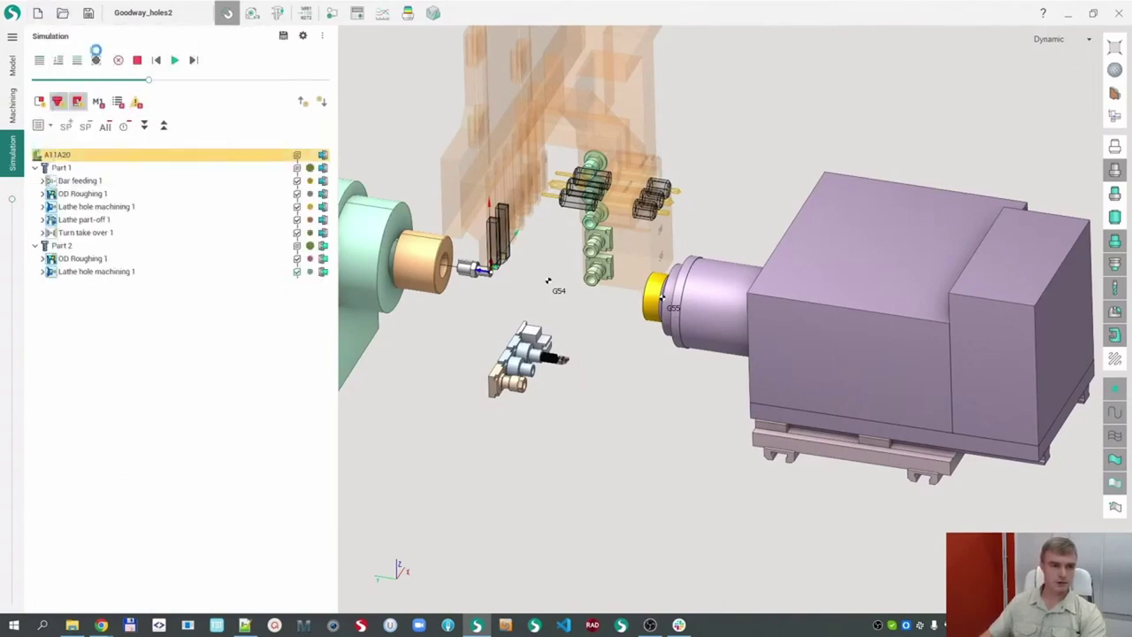
left_click(596, 329)
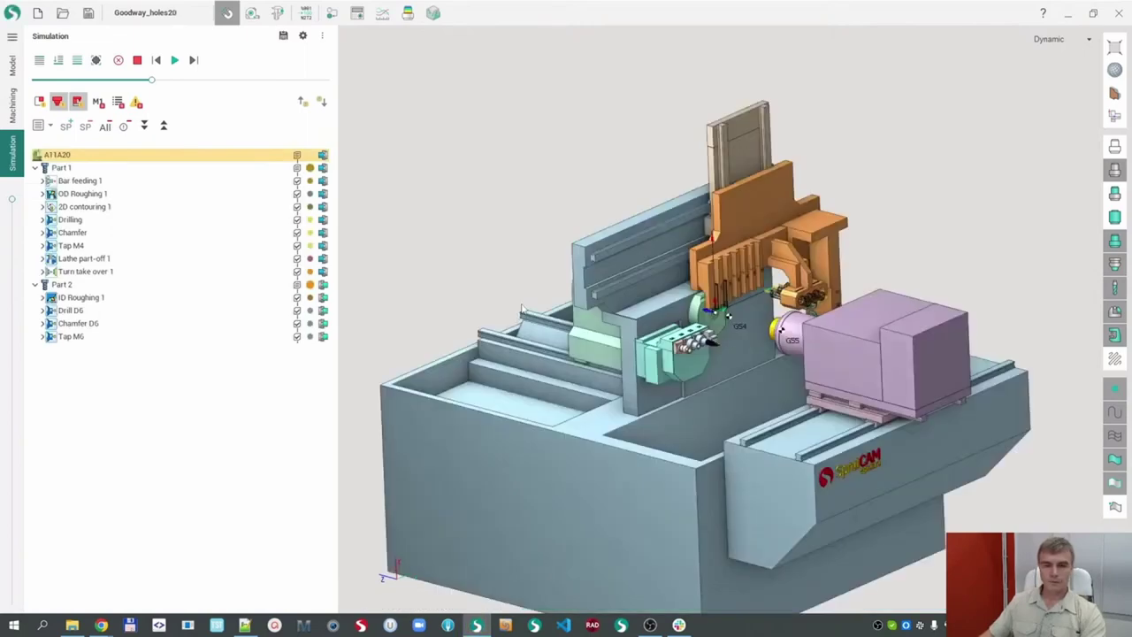
- Examine the tool positions of Part 1's Drilling, Chamfer and Tap M4 operations at the main spindle
mouse_move(686, 350)
middle_mouse_down()
mouse_move(720, 356)
mouse_move(672, 296)
mouse_move(690, 328)
middle_mouse_up()
scroll(720, 357, "up", 4)
scroll(672, 296, "down", 2)
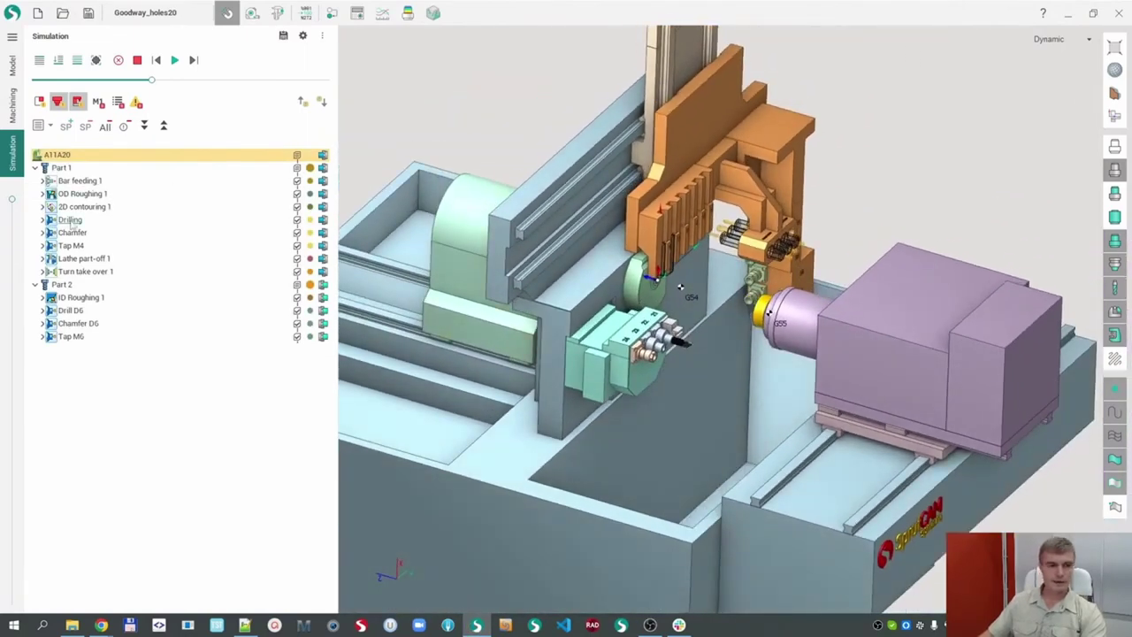
left_click(77, 220)
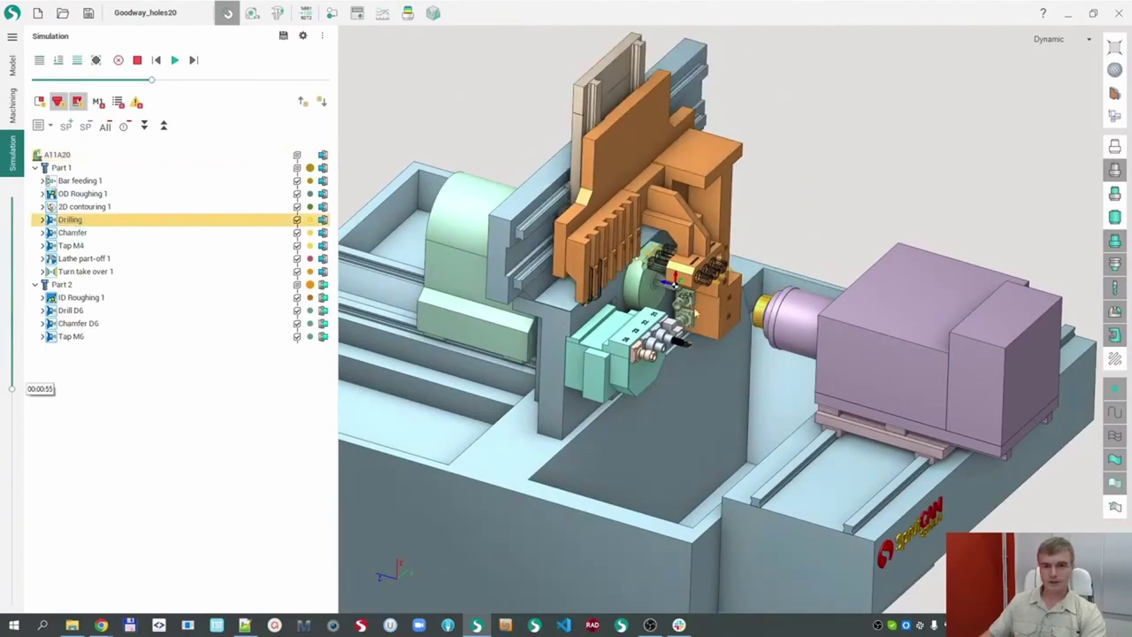
scroll(632, 247, "up", 5)
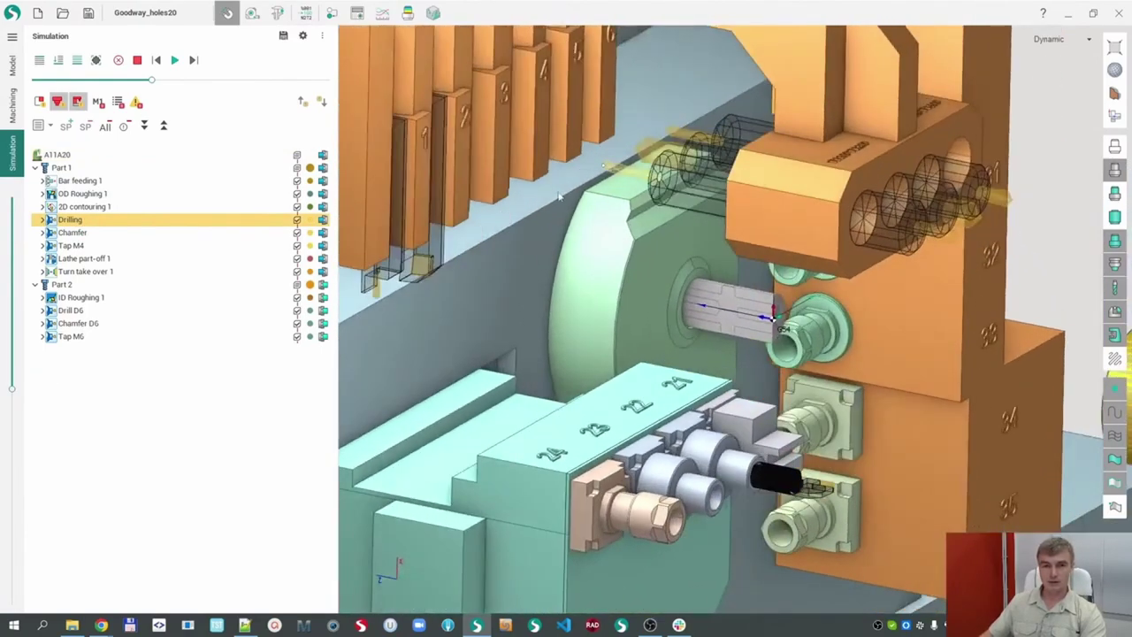
left_click(81, 233)
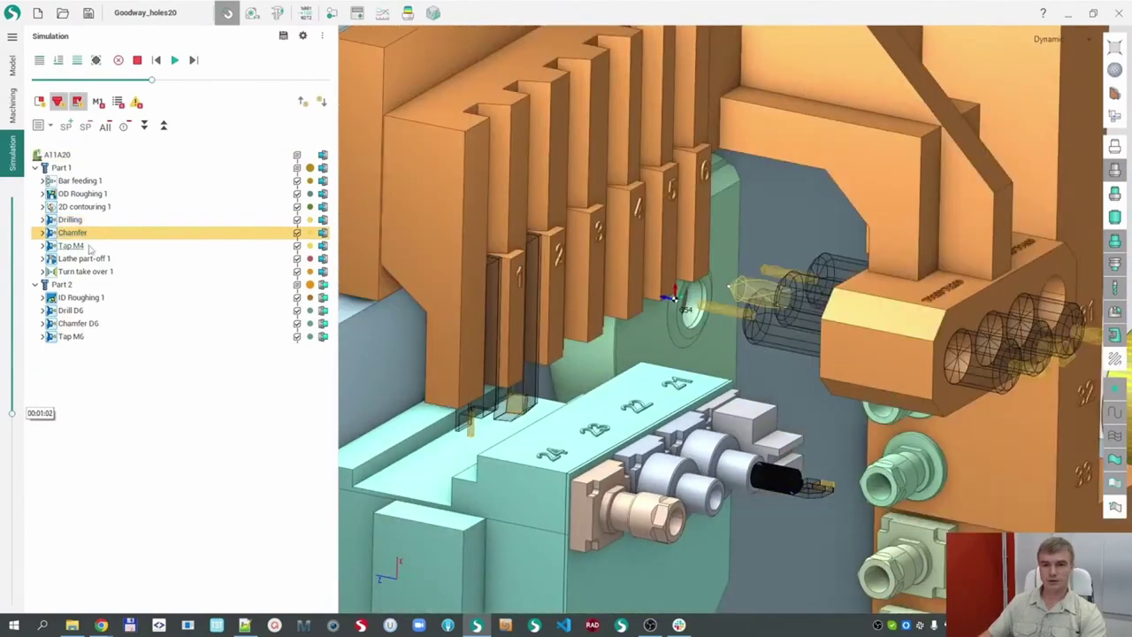
left_click(72, 246)
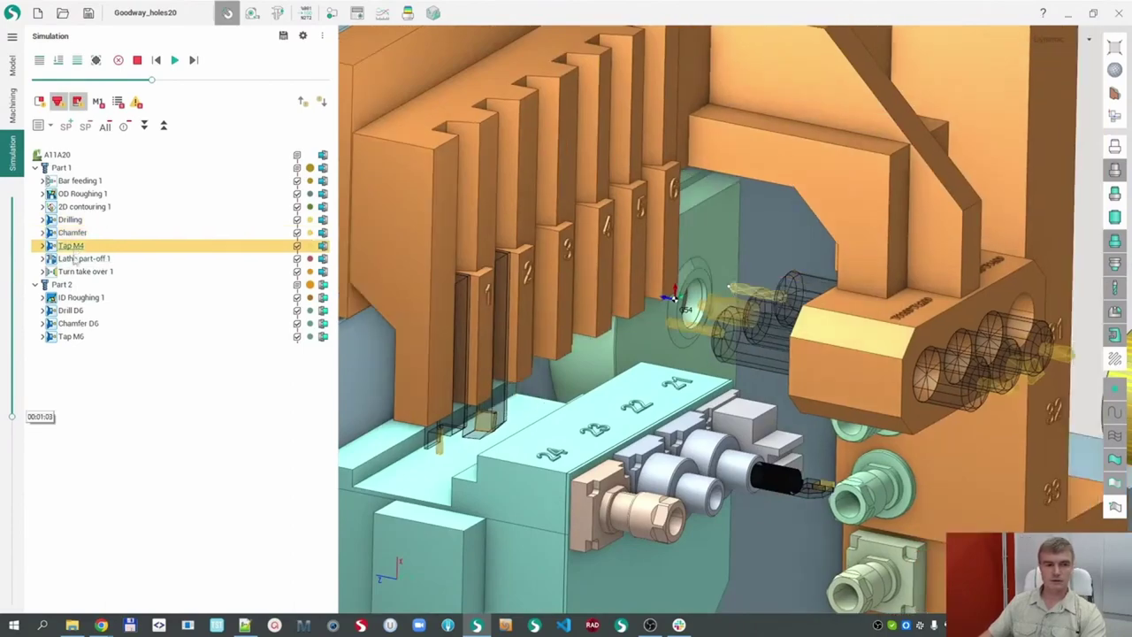
scroll(626, 335, "down", 5)
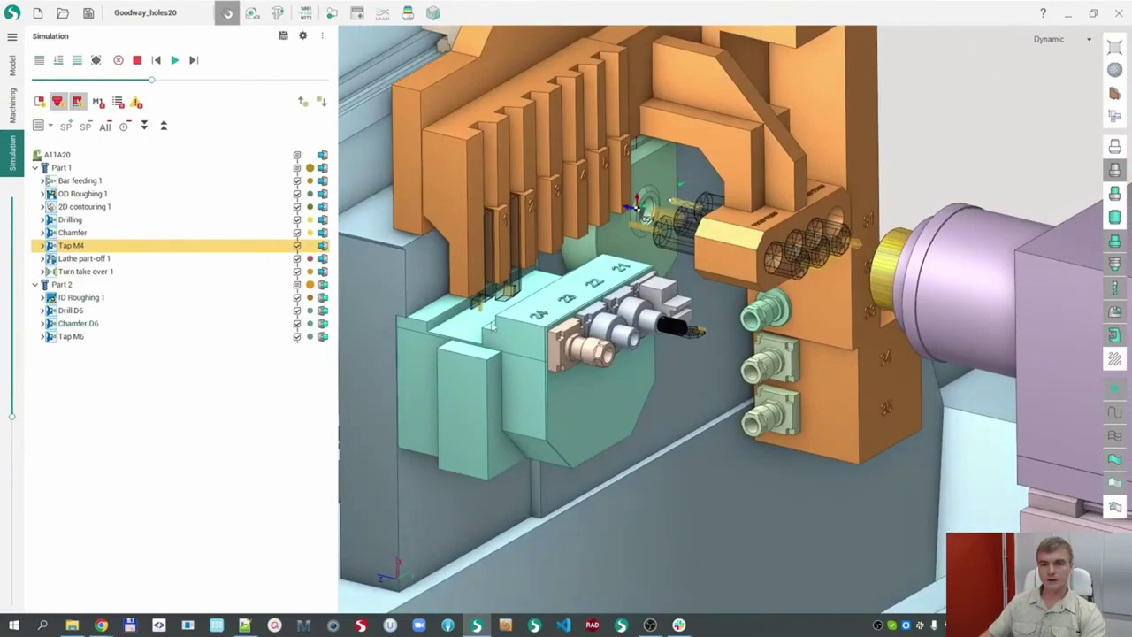
- Examine the tool positions of Part 2's Drill D6, Chamfer D6 and Tap M6 operations at the counter spindle
middle_click_drag(703, 192, 750, 256)
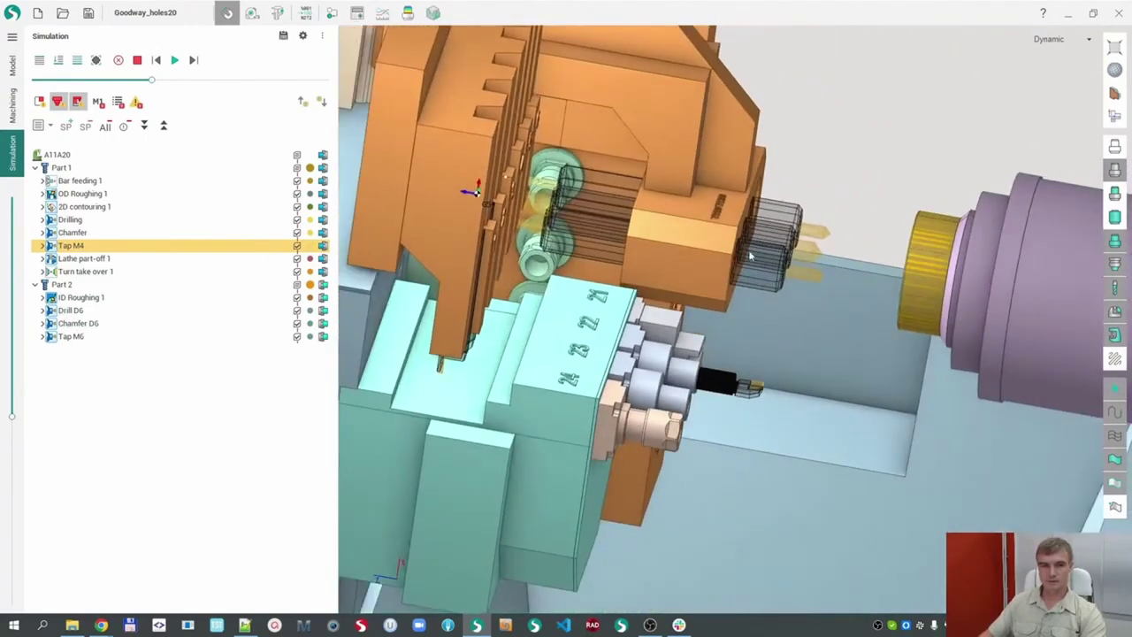
left_click(71, 310)
left_click(77, 324)
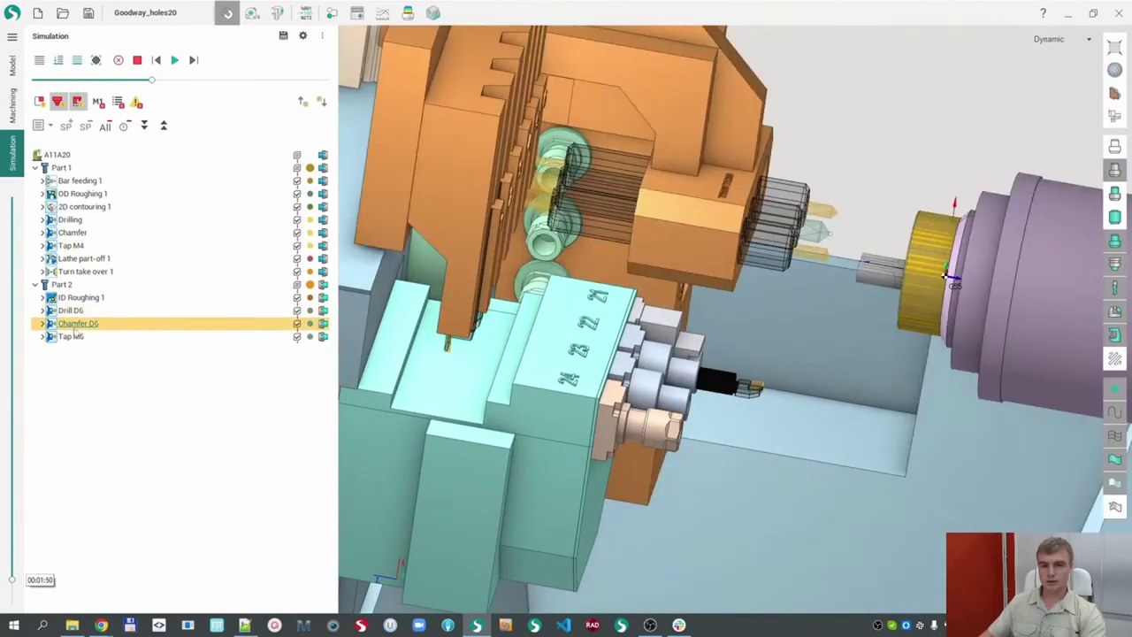
left_click(70, 337)
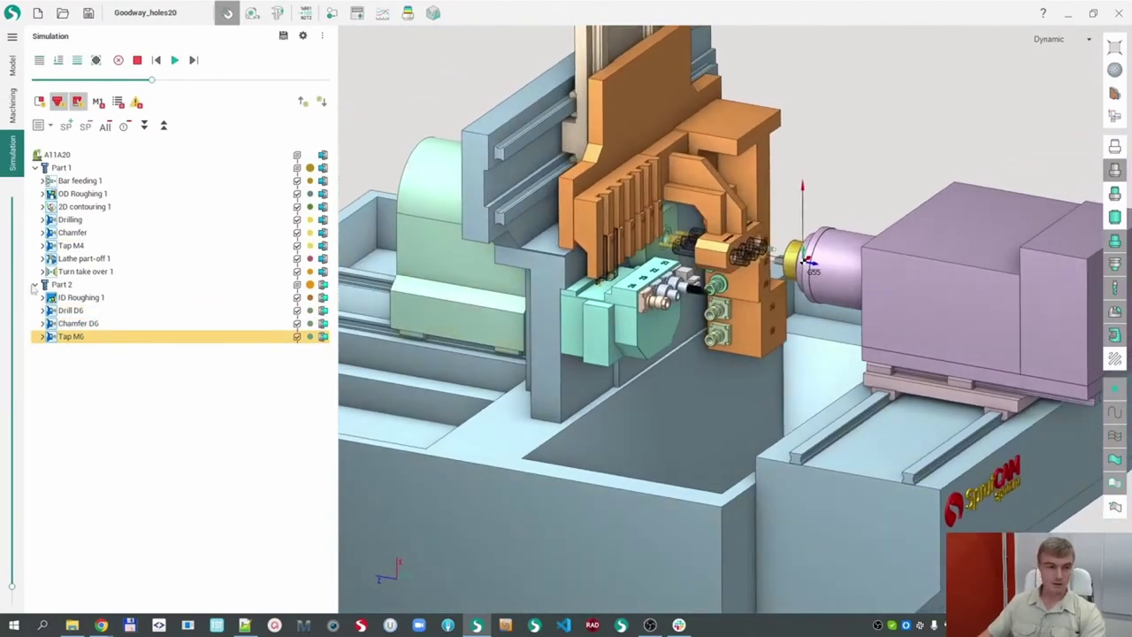
- Hide the A-11A20 machine bed and the AxisY1 slide, and make the AxisX1 tool carrier transparent
left_click(526, 466)
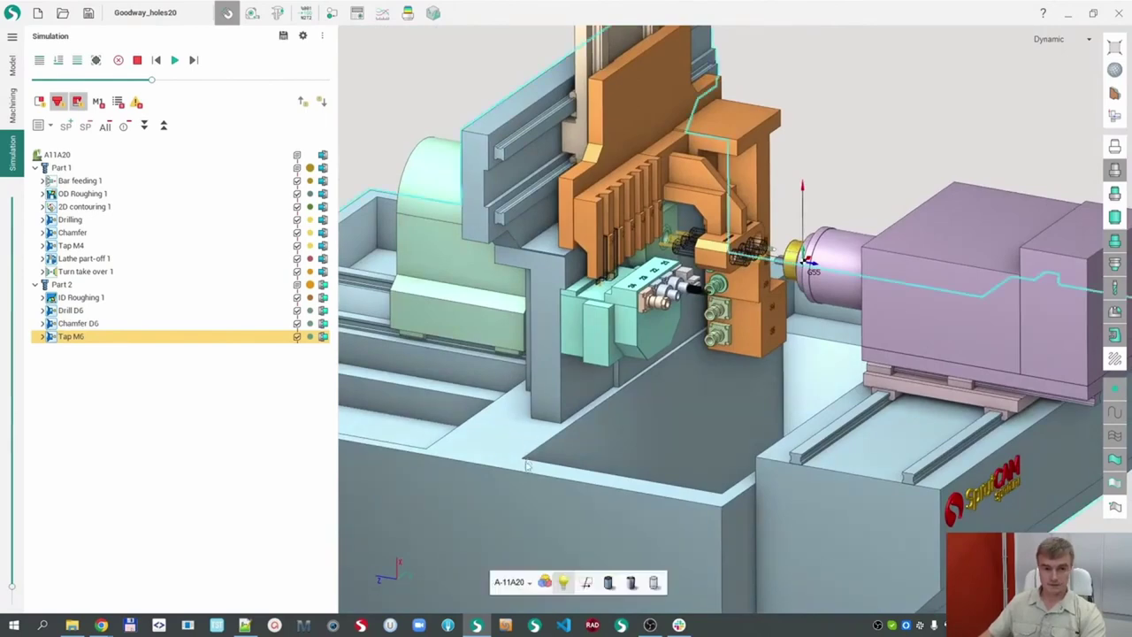
left_click(584, 584)
left_click(591, 120)
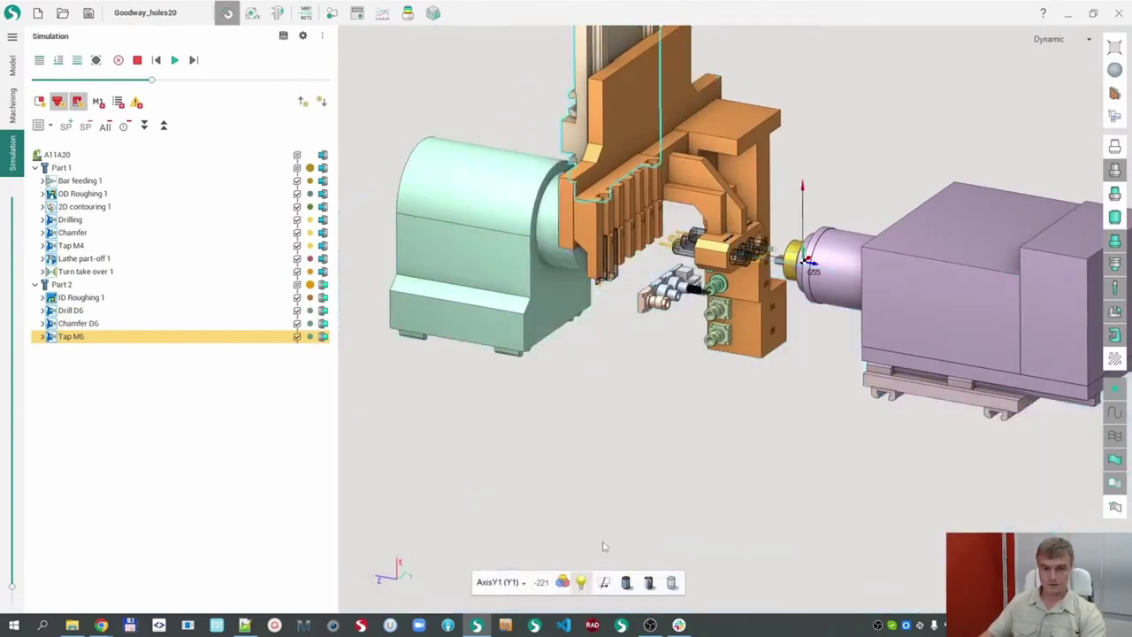
left_click(580, 583)
left_click(625, 121)
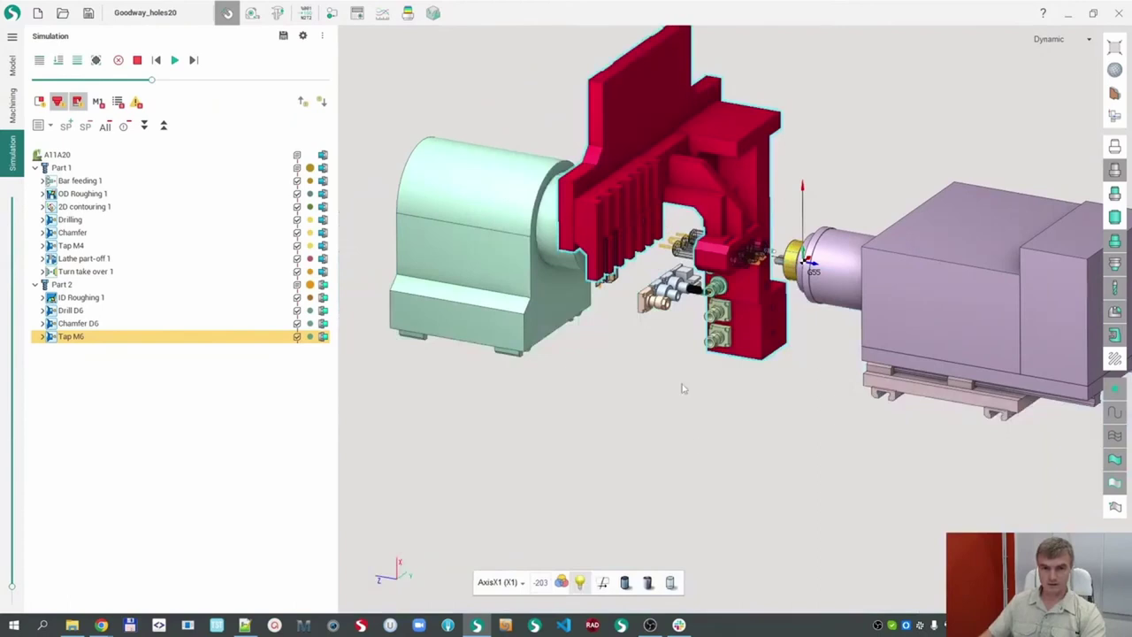
left_click(671, 582)
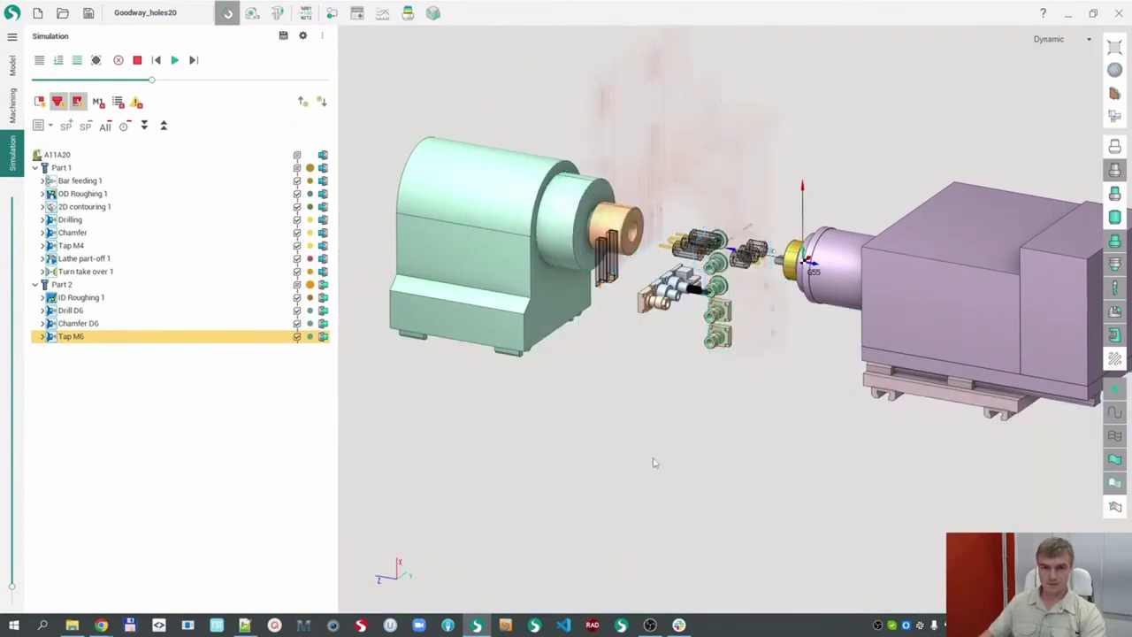
- Return the simulation to the A11A20 start and show the operations as separate main and counter spindle channels
left_click(59, 156)
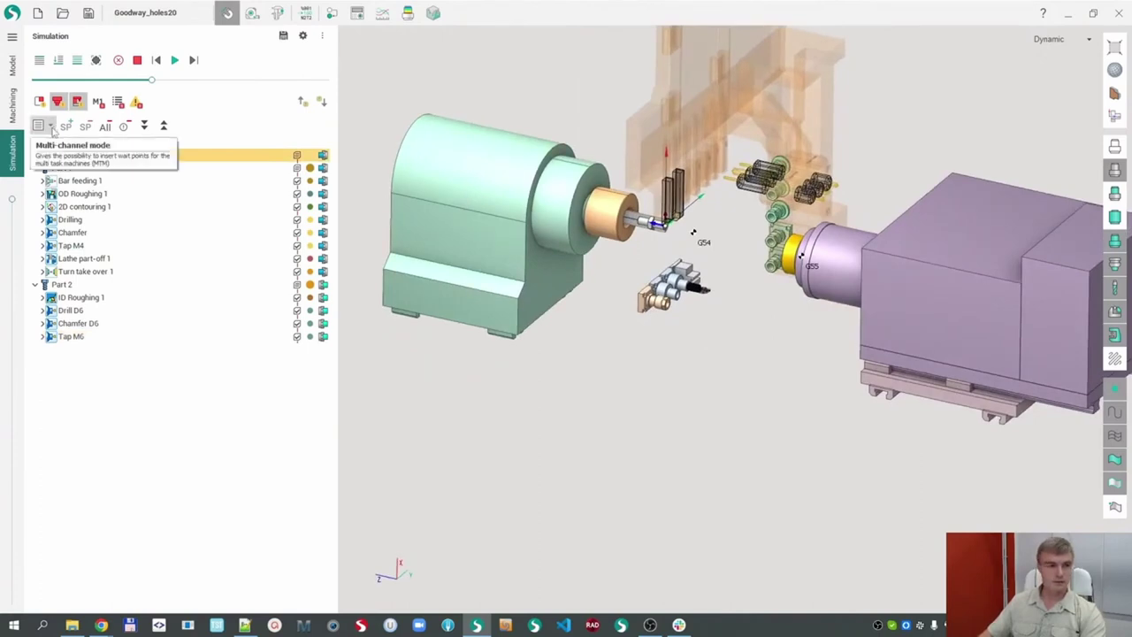
left_click(49, 126)
left_click(99, 169)
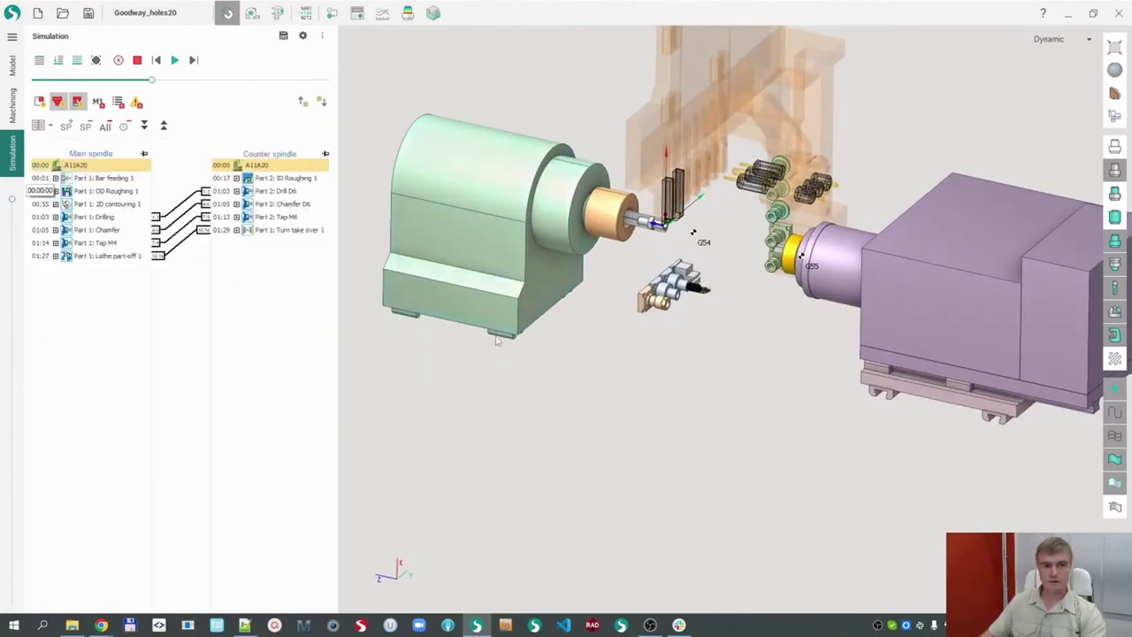
- Run the two-channel machining simulation from the start and reduce its movement speed
scroll(637, 263, "up", 5)
scroll(636, 263, "down", 2)
middle_click_drag(636, 264, 665, 315)
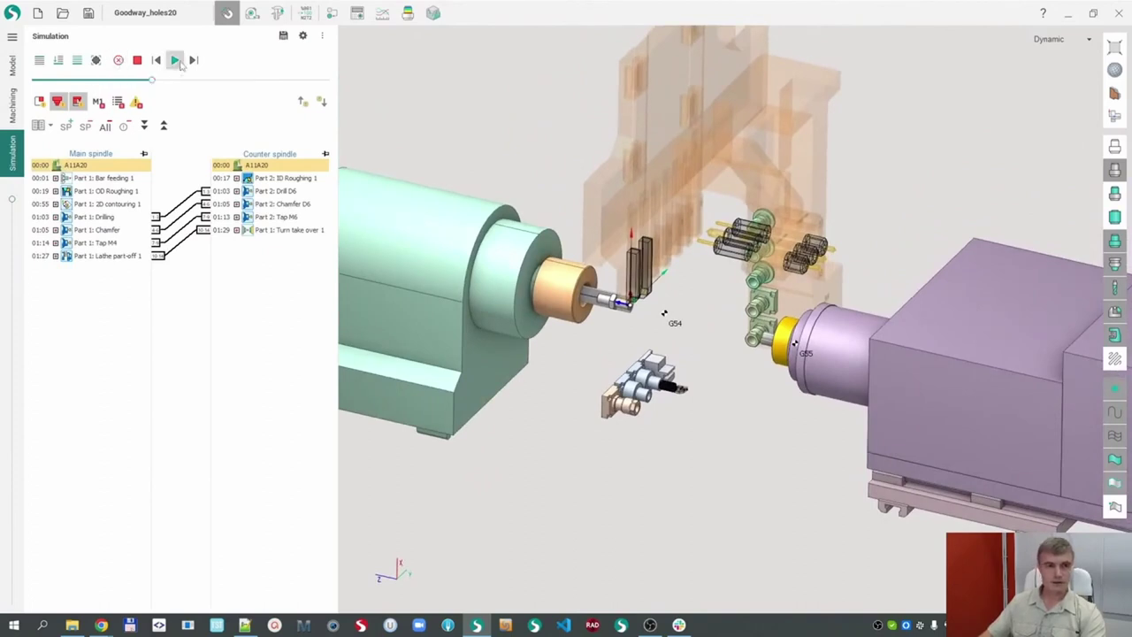
left_click(175, 60)
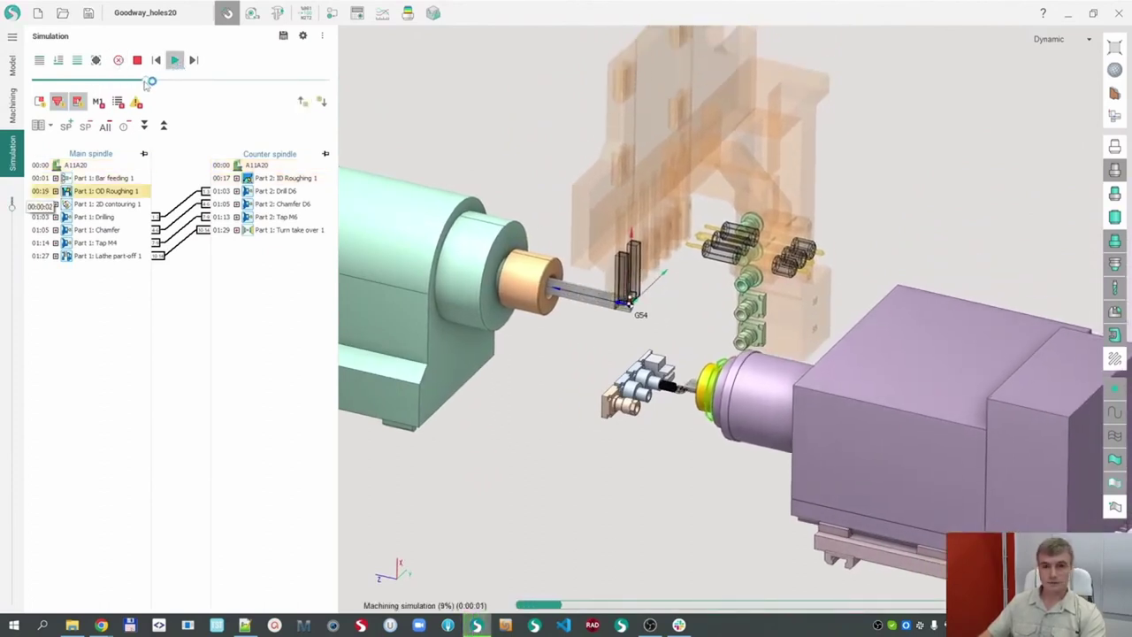
mouse_move(145, 81)
left_mouse_down()
mouse_move(190, 81)
mouse_move(143, 89)
left_mouse_up()
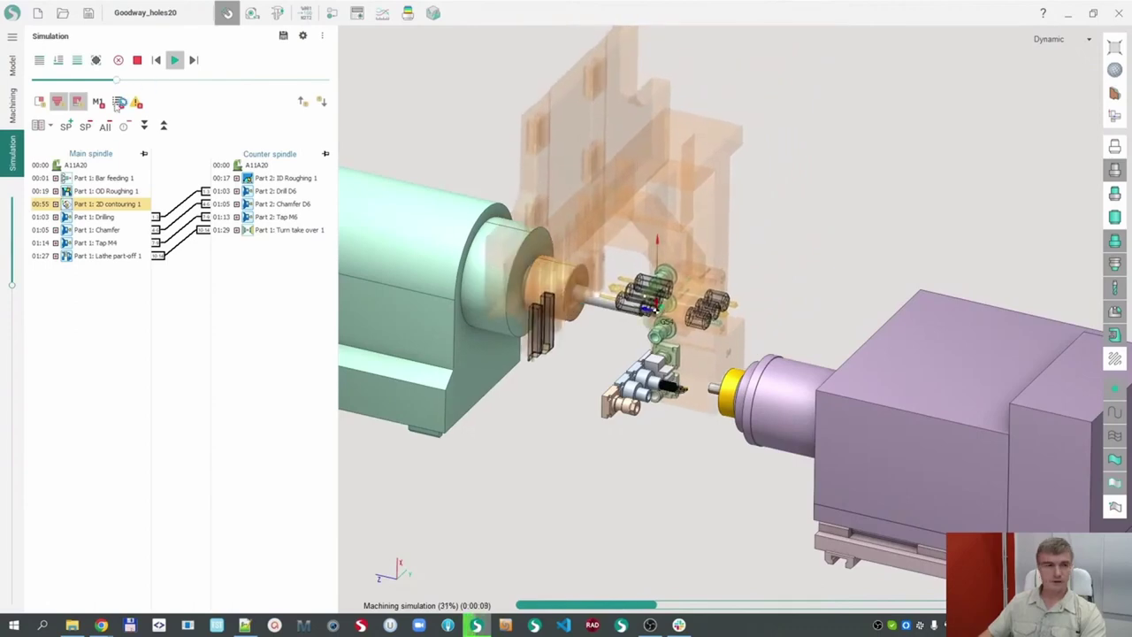
- Examine the simulated hex contouring on Part 1 and the simultaneous drilling on both spindles, adjusting the movement speed
middle_click_drag(694, 317, 598, 355)
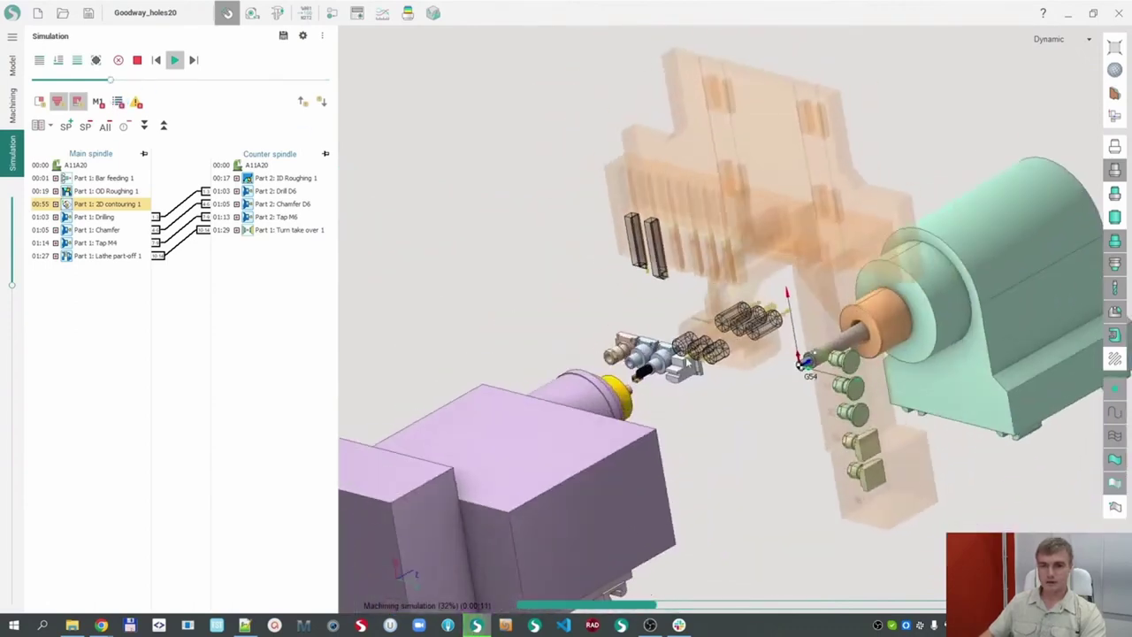
middle_click_drag(688, 345, 642, 258)
scroll(658, 254, "up", 7)
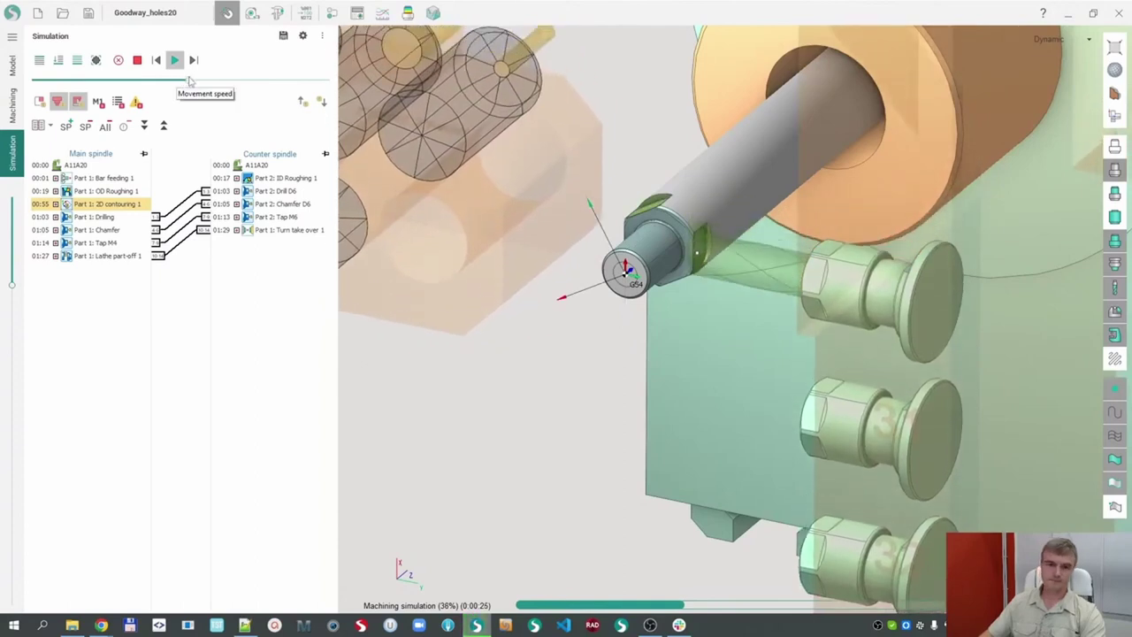
left_click_drag(176, 81, 94, 111)
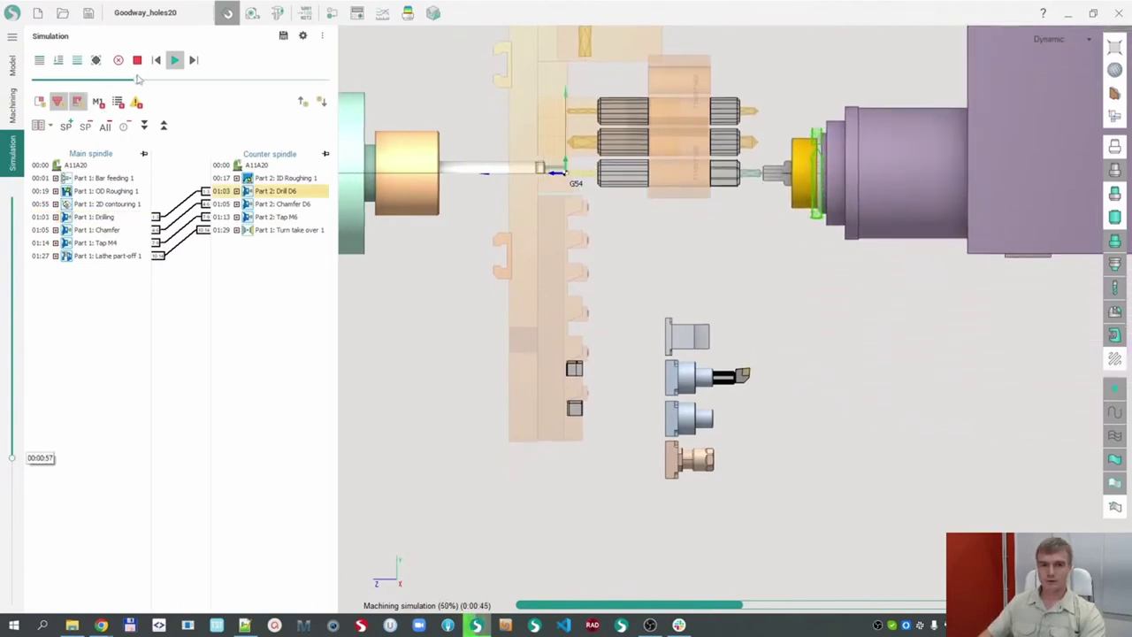
scroll(687, 257, "up", 5)
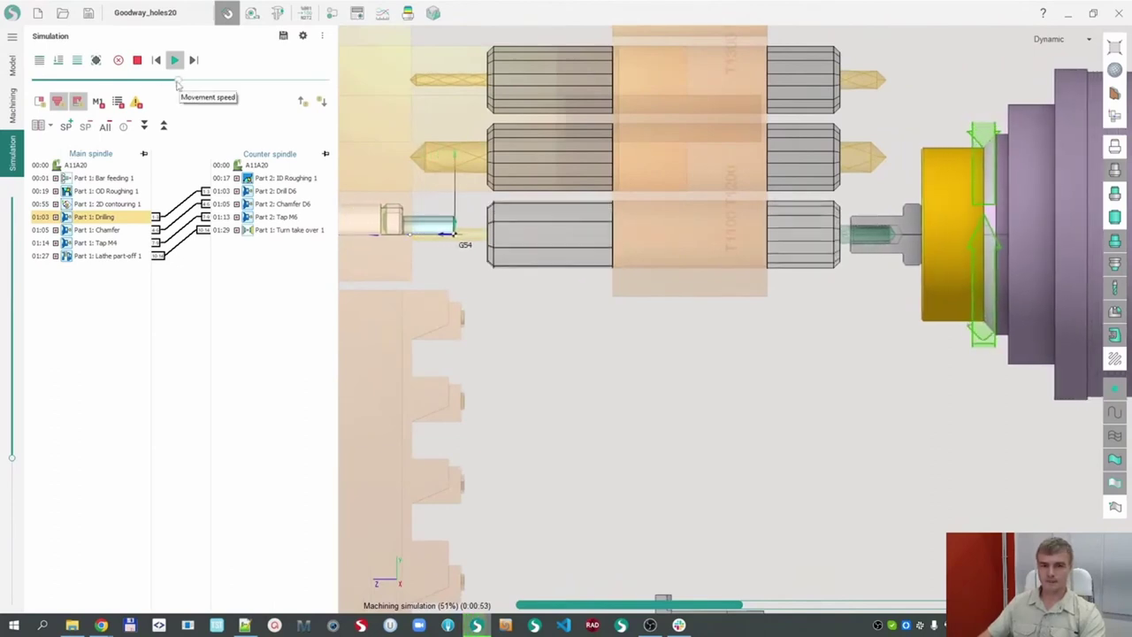
- Adjust the simulation's movement speed while watching the simultaneous drilling, chamfering and tapping on both spindles
left_click_drag(180, 81, 150, 93)
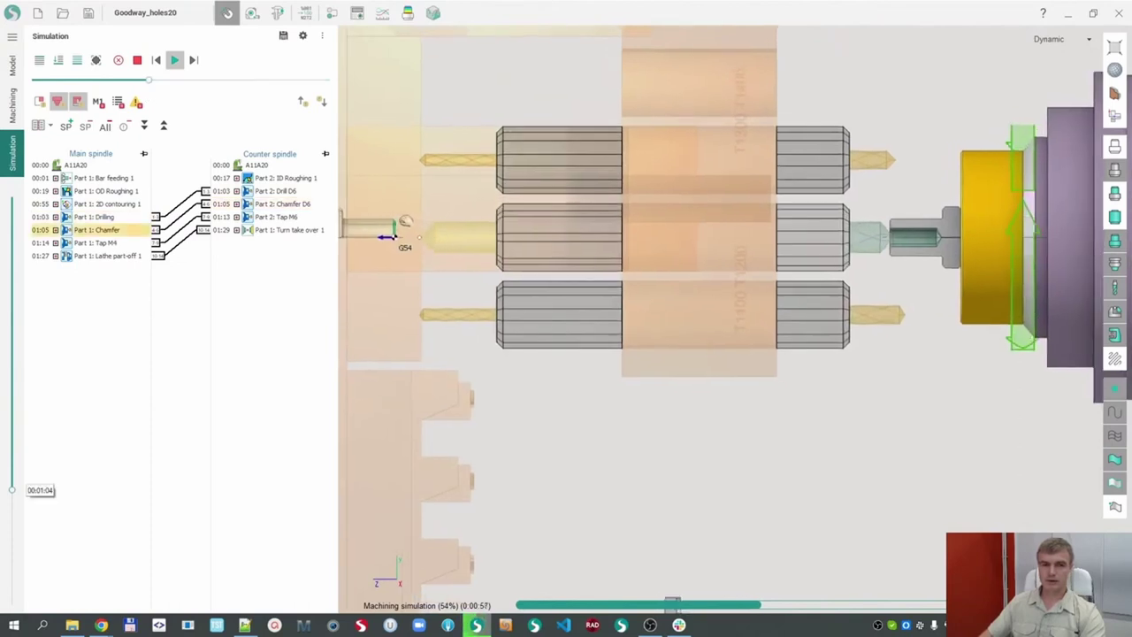
scroll(882, 240, "up", 2)
scroll(883, 246, "down", 4)
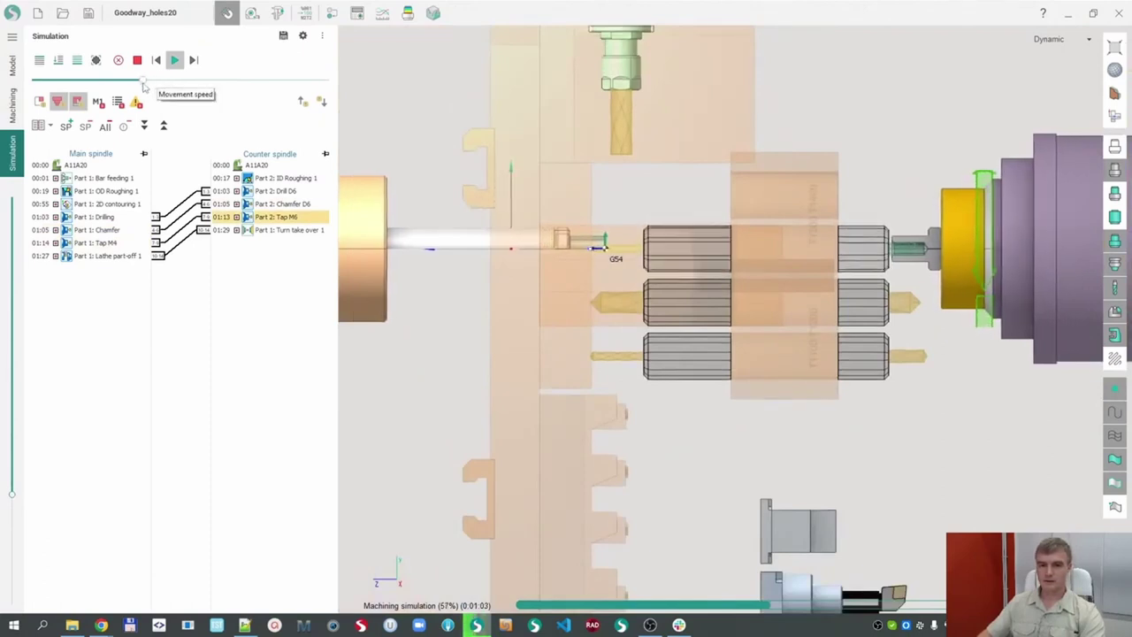
left_click_drag(155, 82, 179, 79)
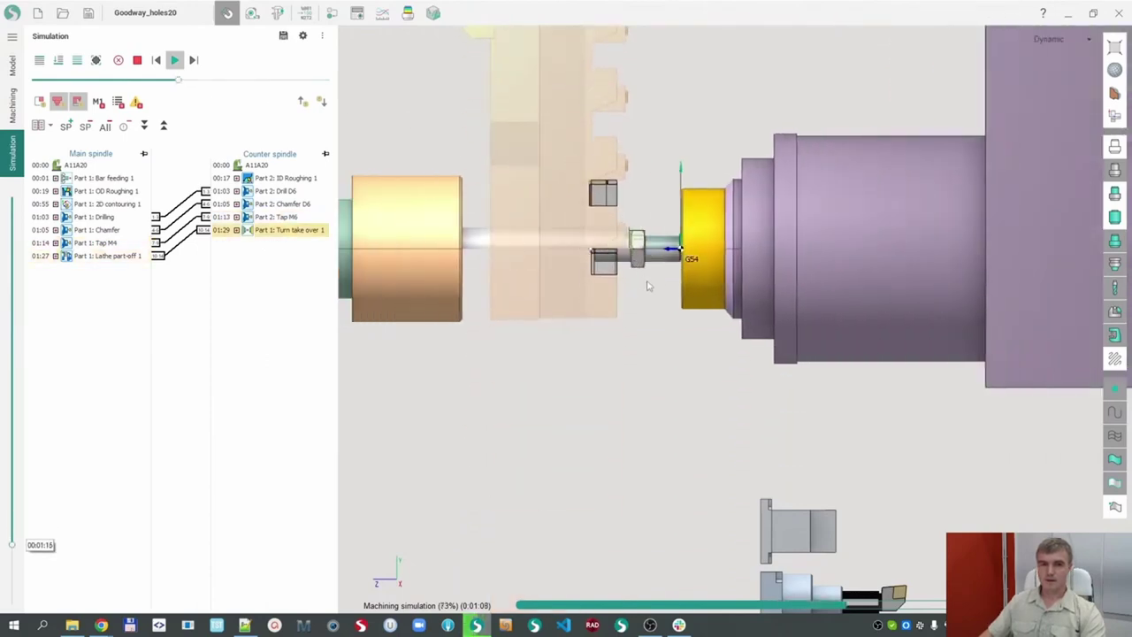
- Watch the simulation through the lathe part-off and turn take over to its end, from an angled view of both spindles
middle_click_drag(684, 289, 619, 222)
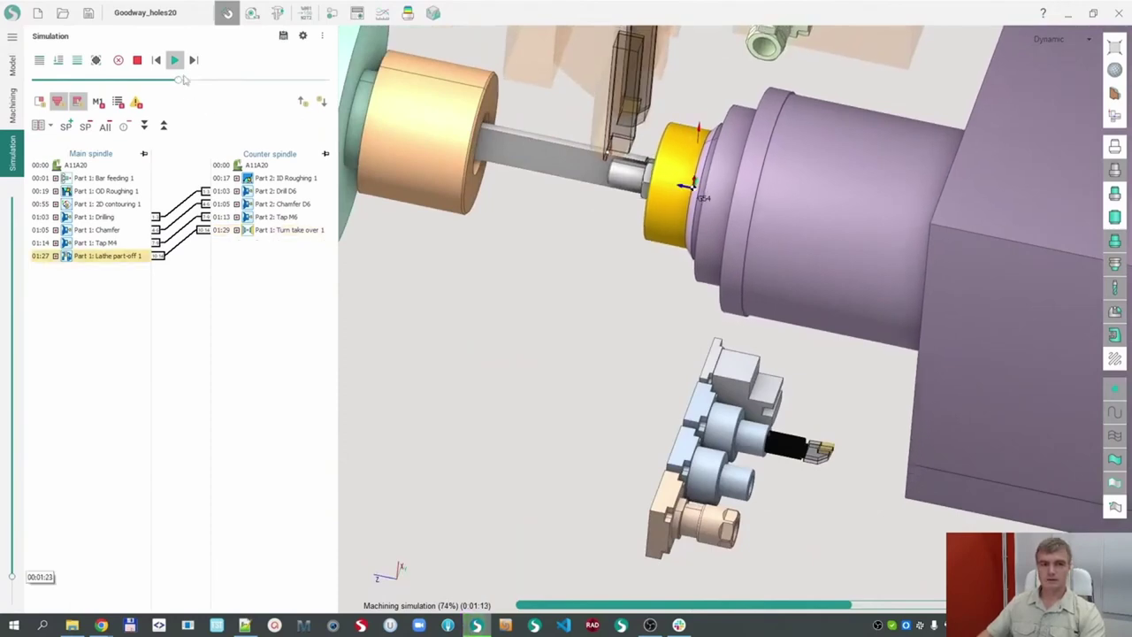
mouse_move(180, 79)
left_mouse_down()
mouse_move(204, 80)
mouse_move(176, 83)
left_mouse_up()
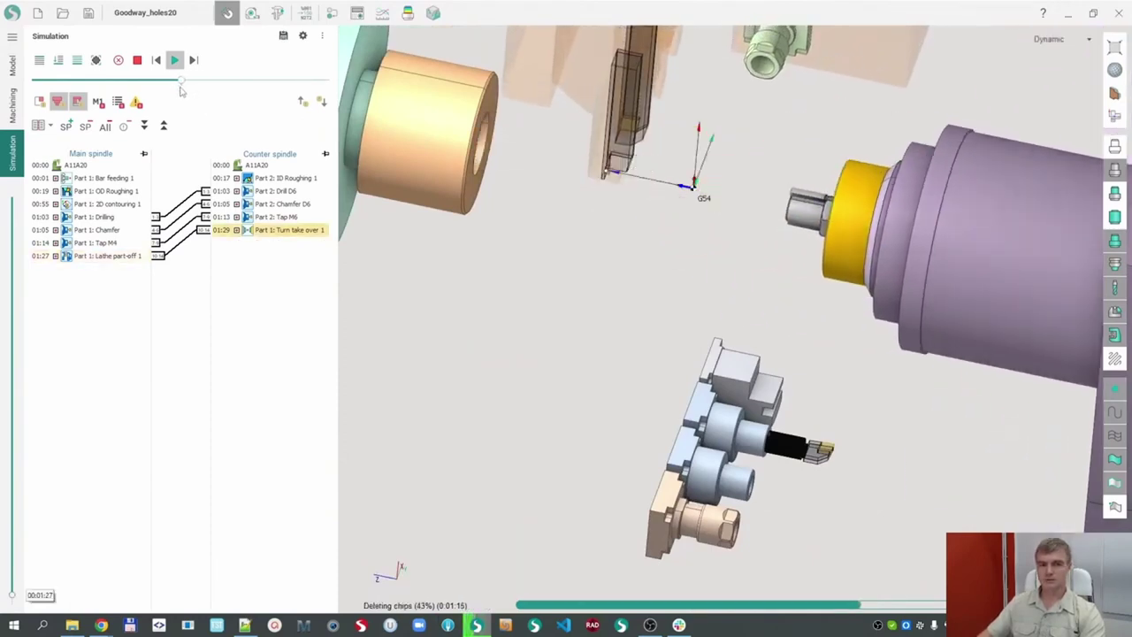
scroll(635, 257, "down", 2)
scroll(651, 263, "down", 1)
middle_click_drag(651, 263, 682, 314)
scroll(682, 314, "down", 2)
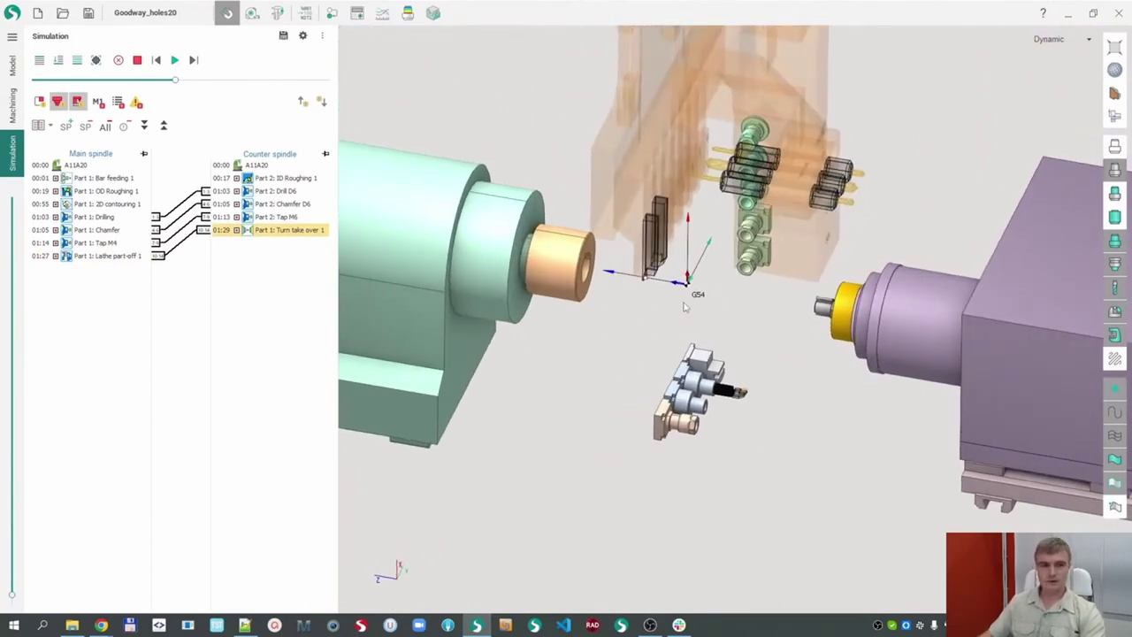
- Jump the simulation to the Part 2 Tap M6 and the Part 1 Tap M4 operations and inspect the double-sided tool block
left_click(280, 218)
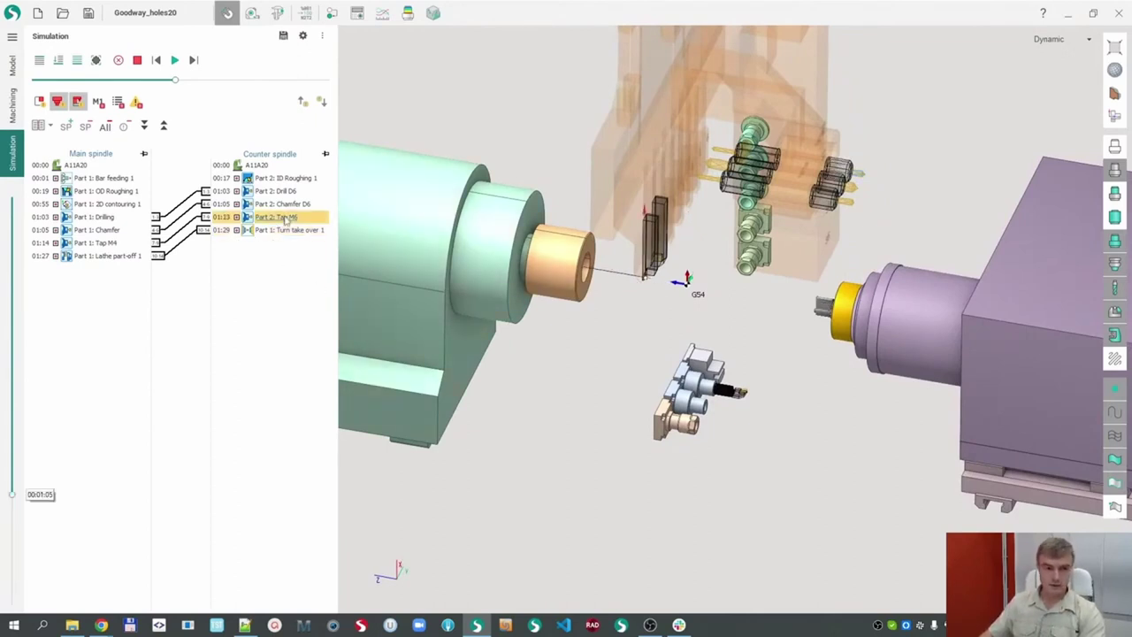
left_click(103, 243)
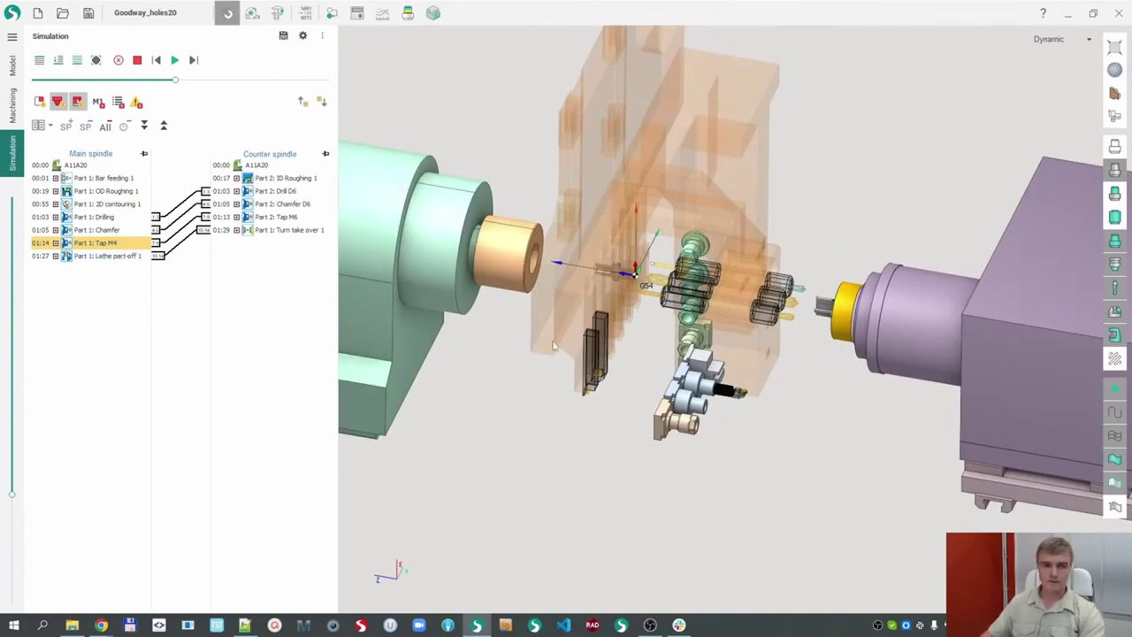
scroll(555, 346, "up", 5)
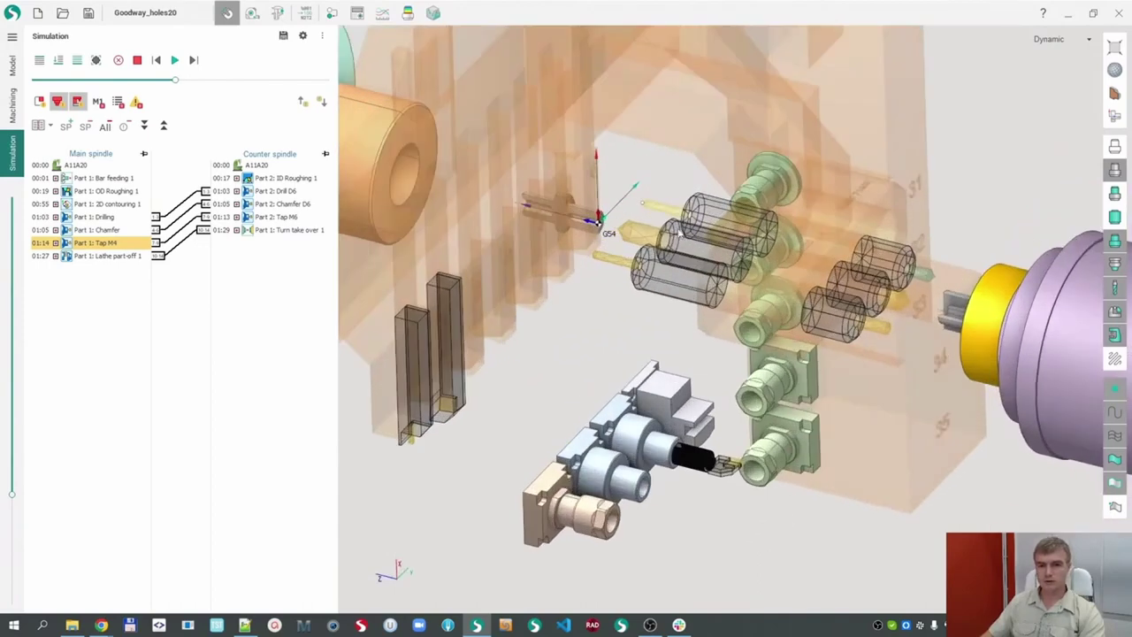
scroll(554, 300, "down", 5)
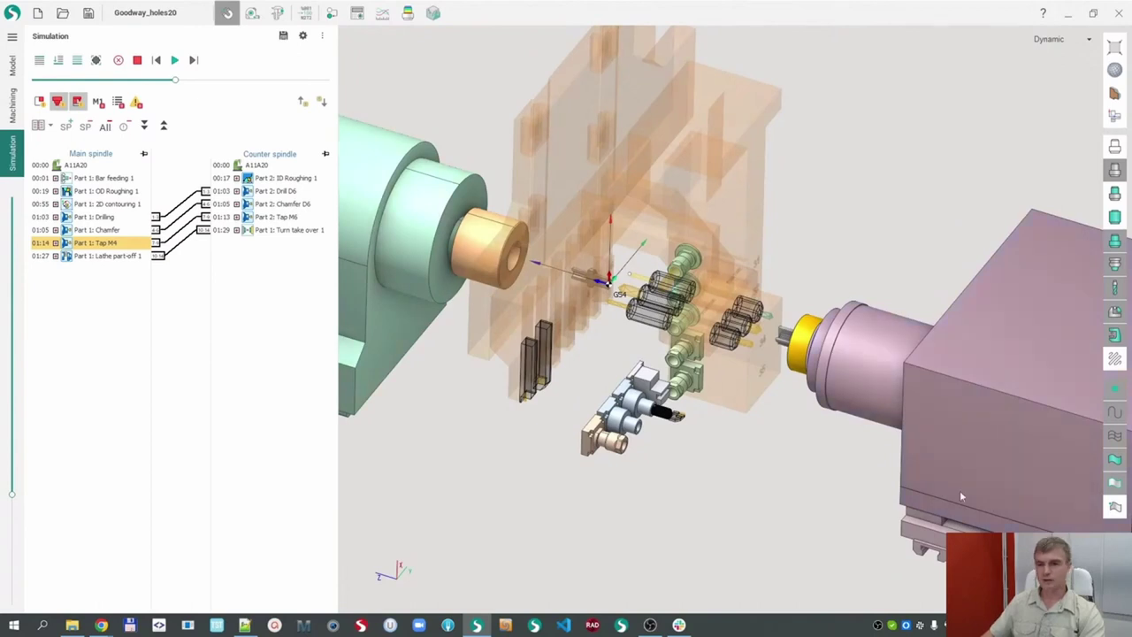
scroll(960, 495, "down", 1)
middle_click_drag(932, 459, 834, 413)
middle_click_drag(629, 376, 614, 375)
middle_click_drag(831, 416, 856, 431)
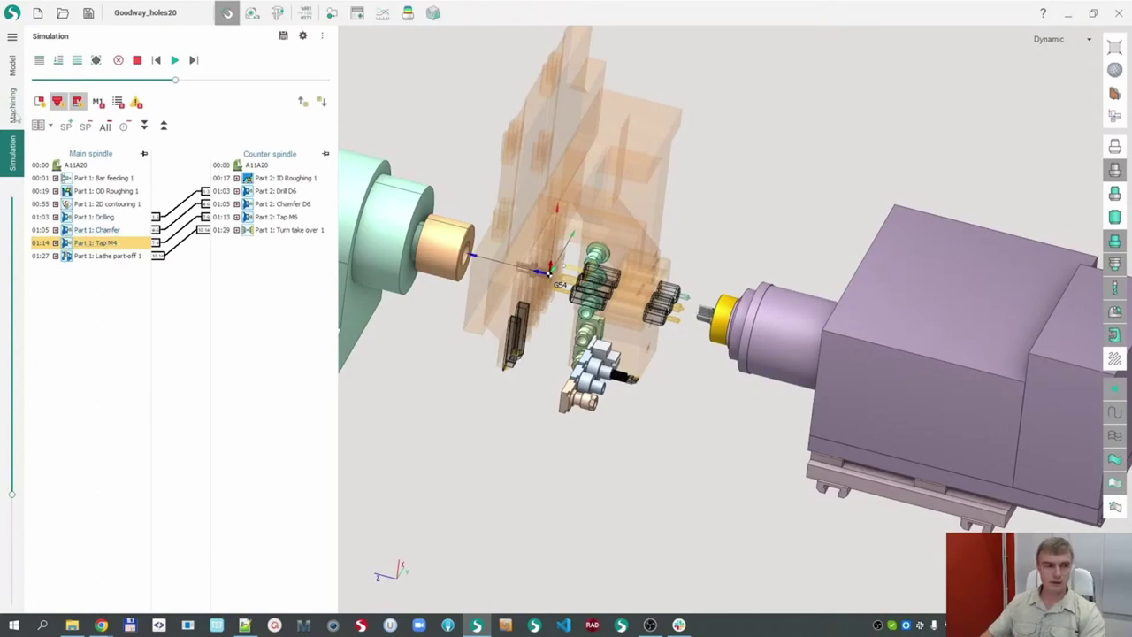
- Delete the Chamfer operation of Part 1 from the machining operations
left_click(13, 111)
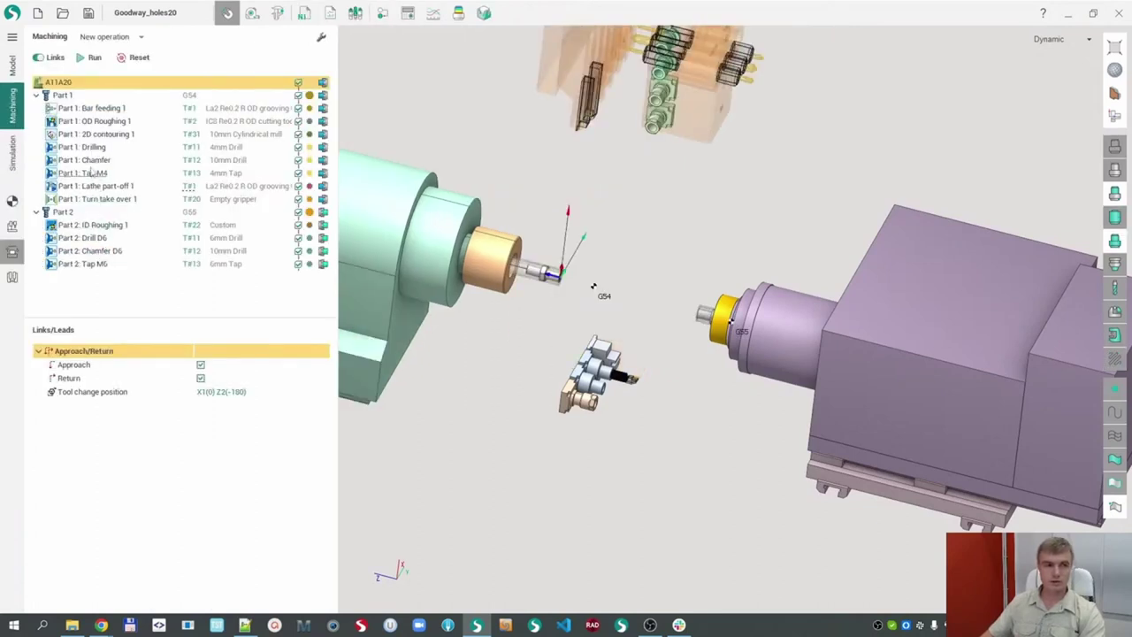
left_click(88, 161)
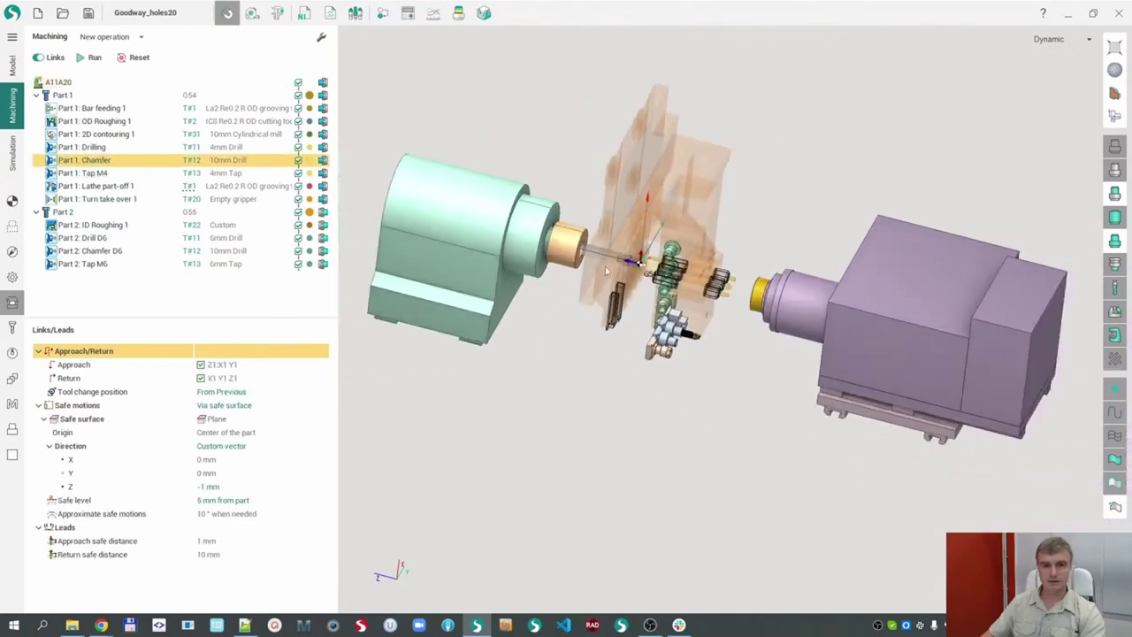
right_click(91, 162)
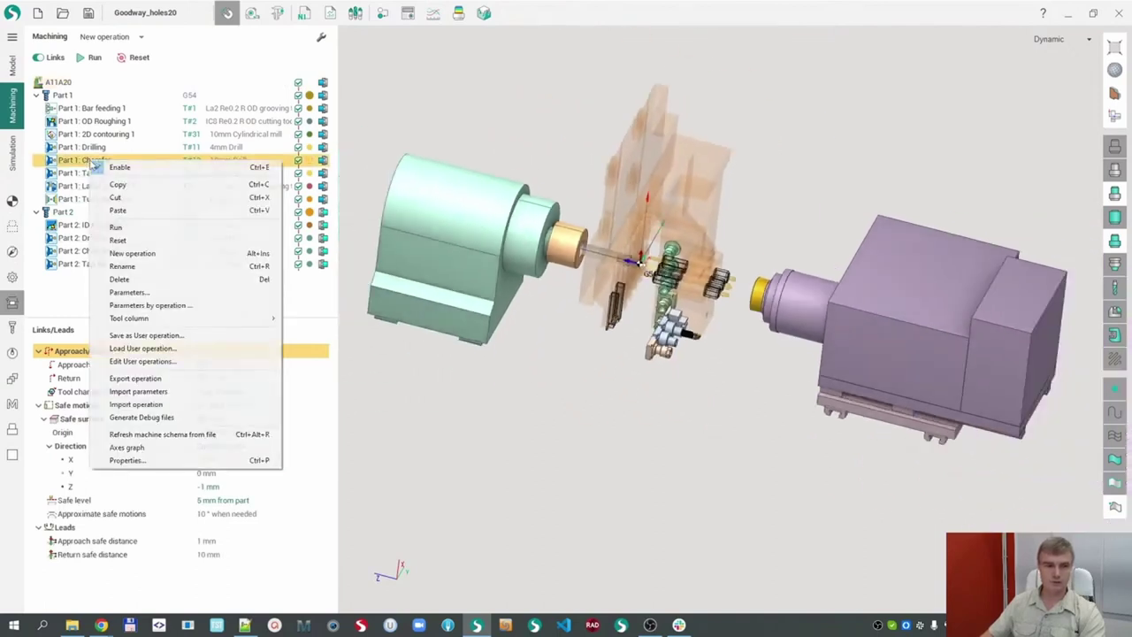
left_click(134, 280)
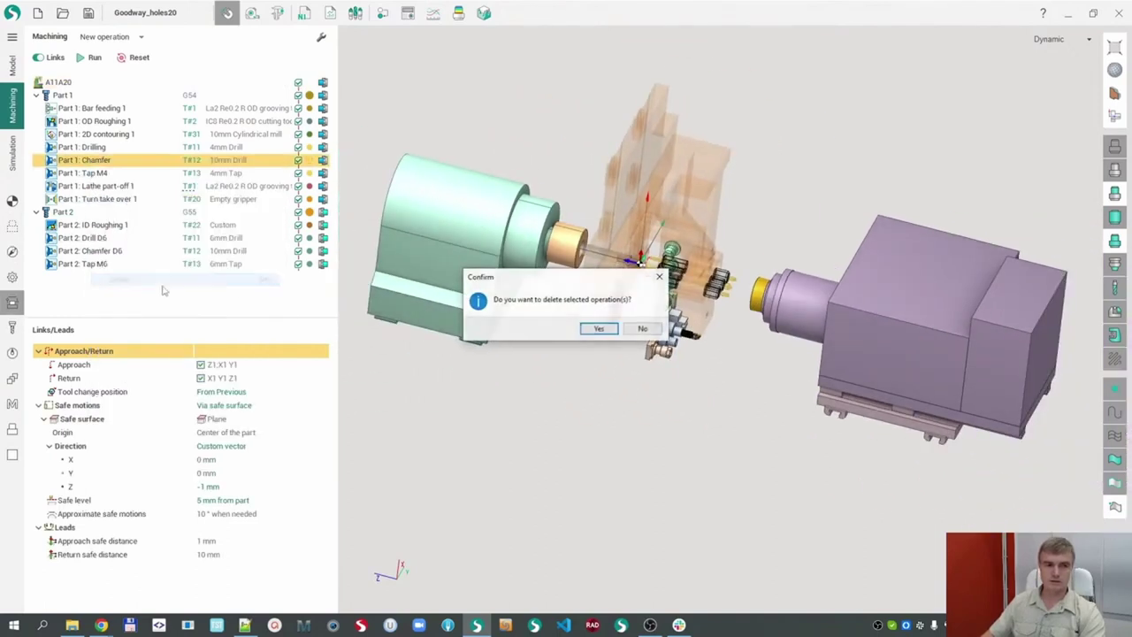
left_click(597, 329)
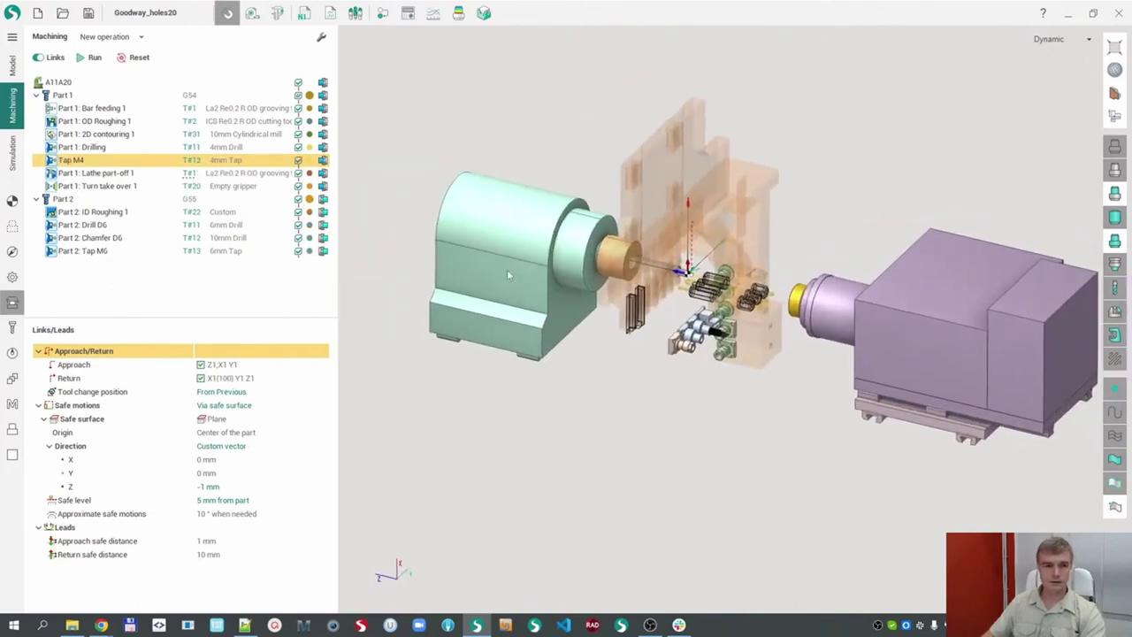
- Reset and recalculate all operations of the A11A20 machine
left_click(58, 83)
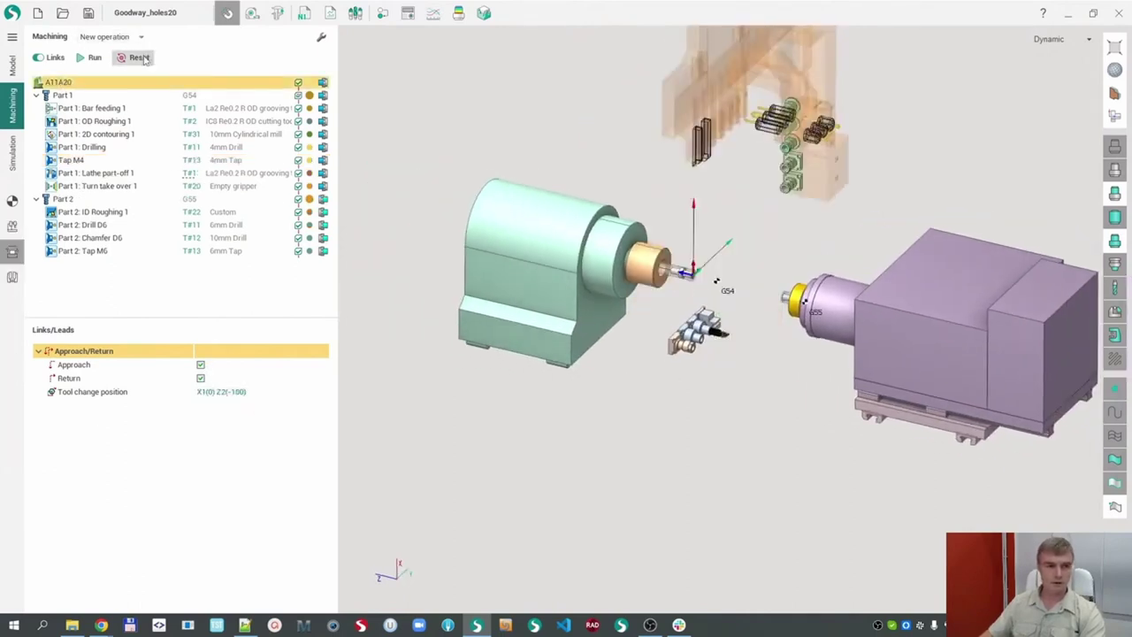
left_click(140, 57)
left_click(92, 57)
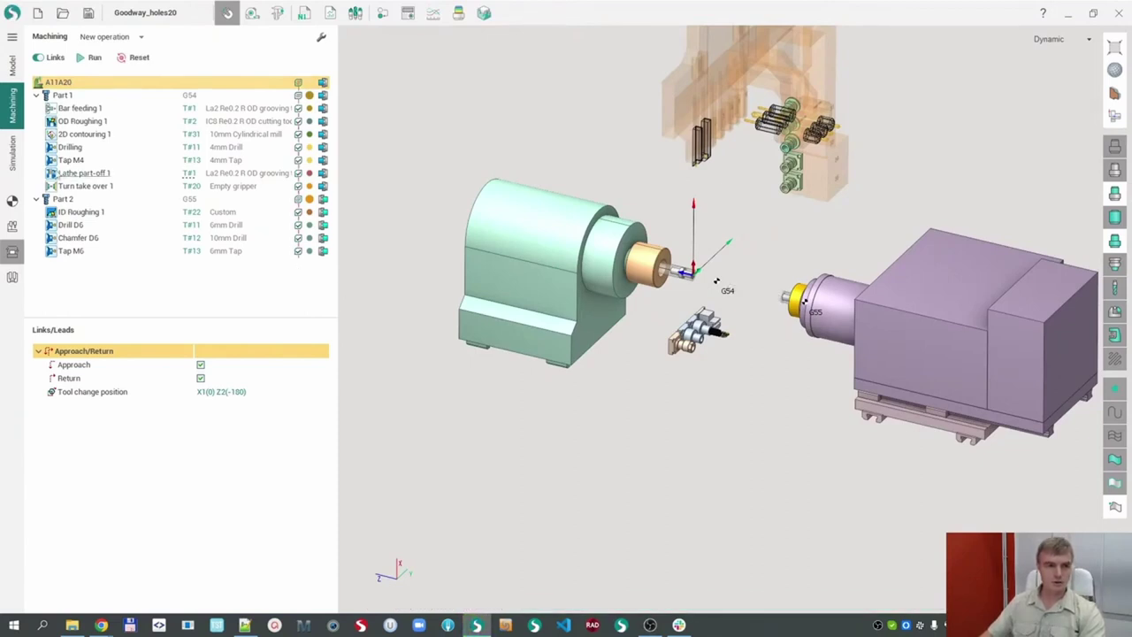
- In the simulation, examine the main spindle's Wait tool 12 entry, including its approach moves, WAIT 5 and rapid command
left_click(13, 163)
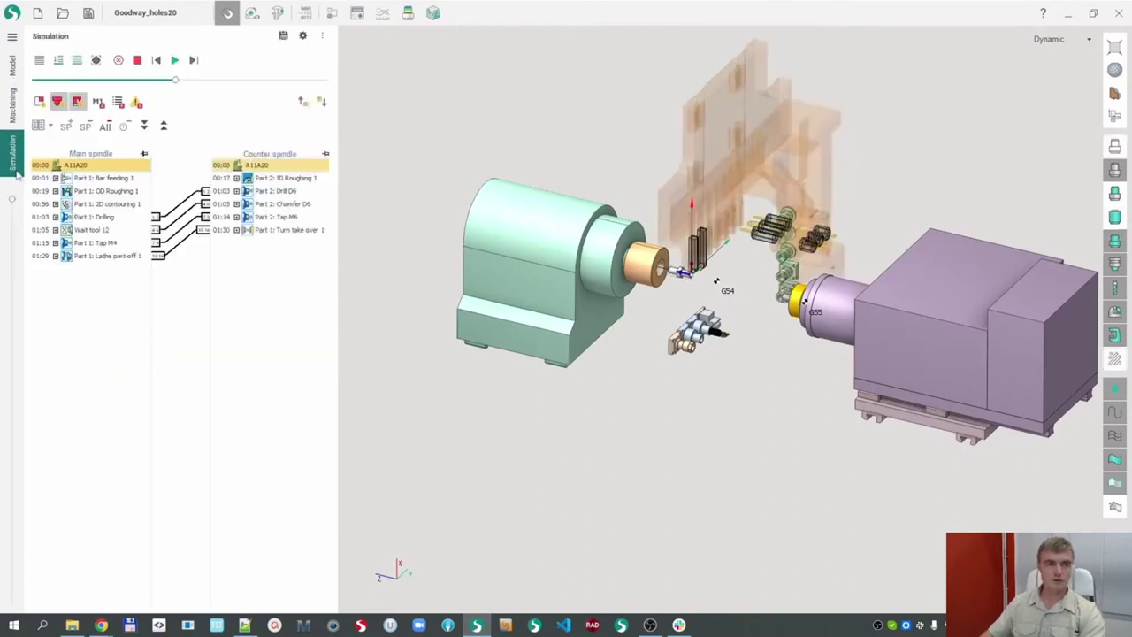
left_click(84, 230)
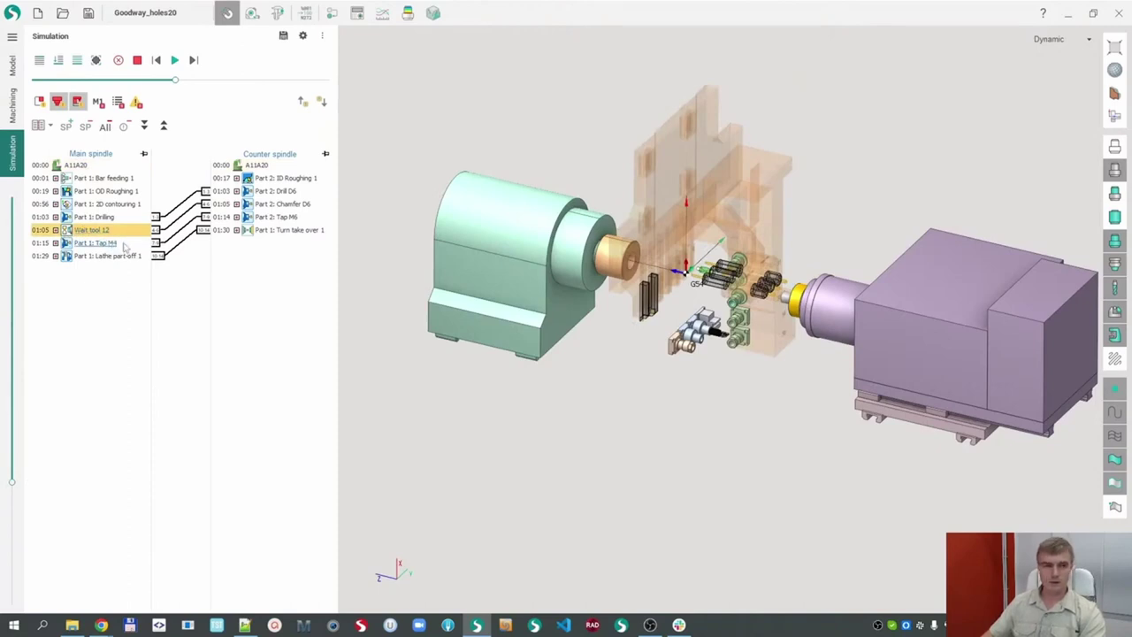
left_click(55, 230)
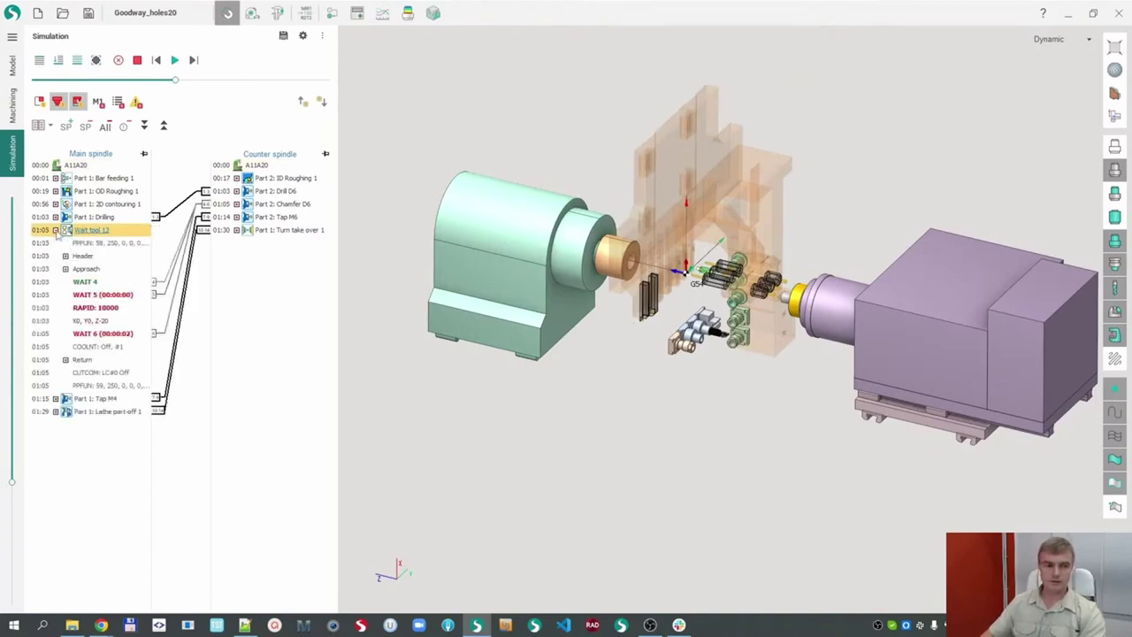
left_click(105, 282)
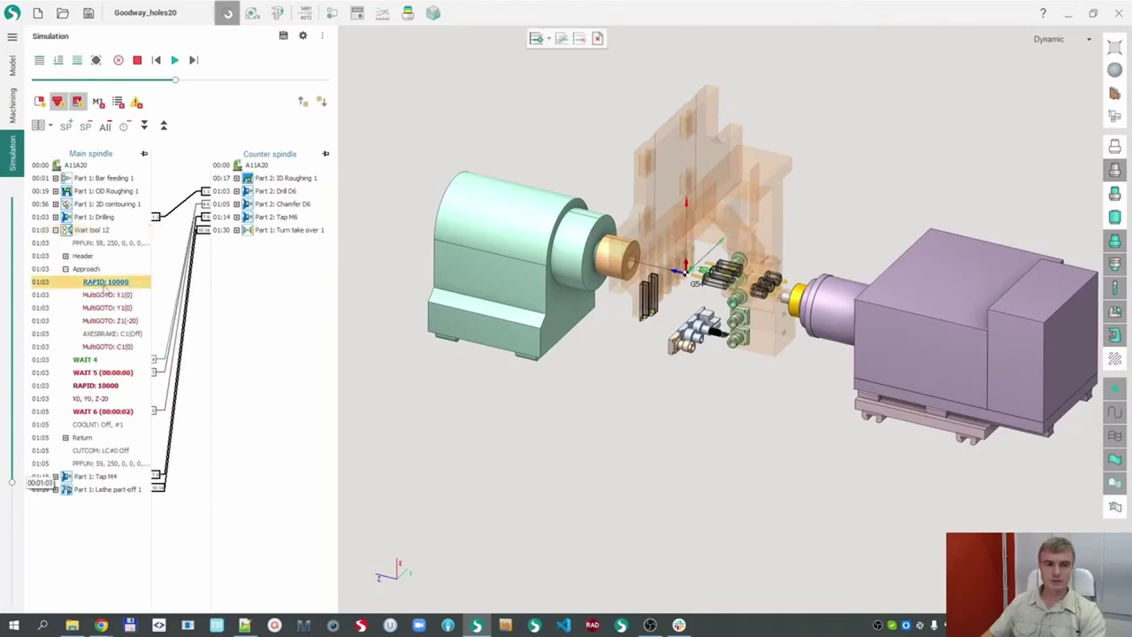
left_click(116, 309)
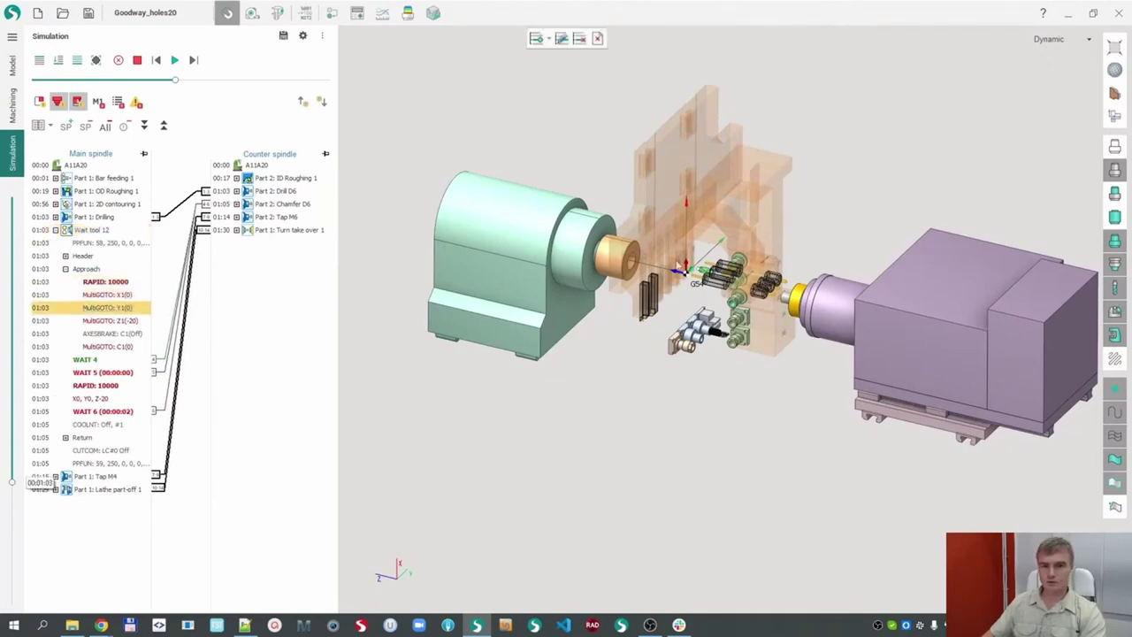
scroll(707, 279, "up", 5)
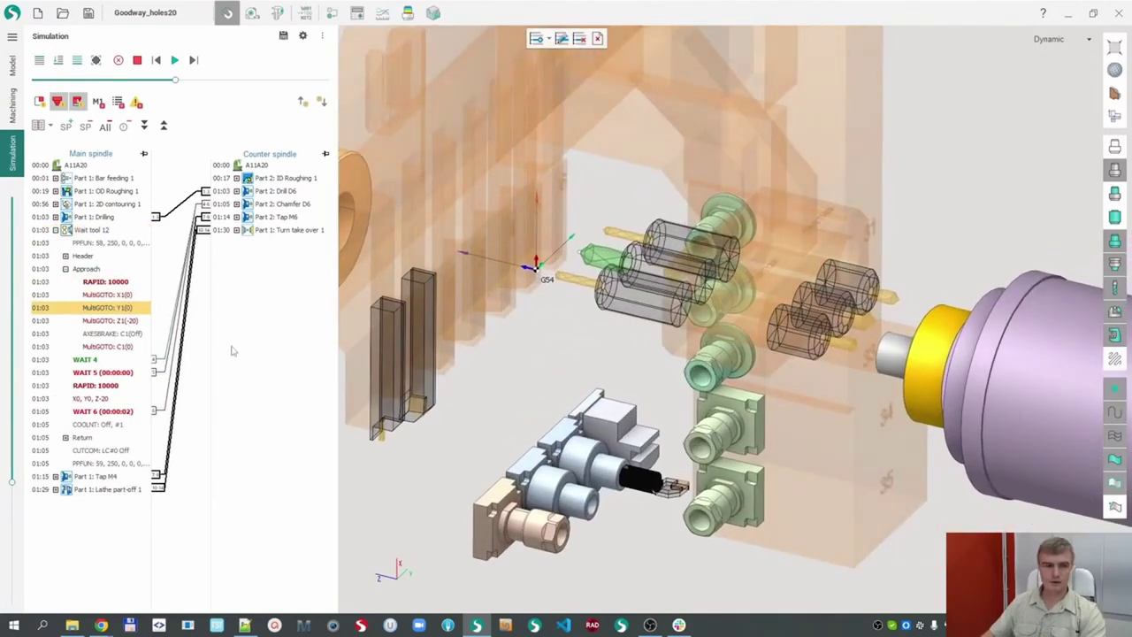
left_click(89, 373)
left_click(92, 386)
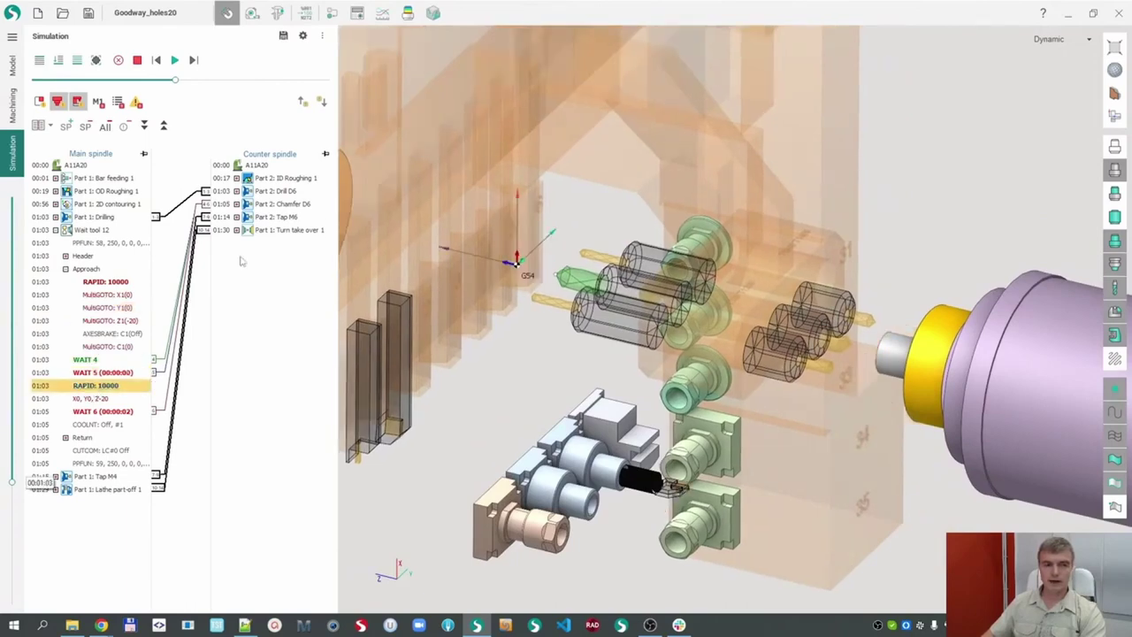
- Expand the counter spindle's Chamfer D6 commands and compare their wait synchronisation with Wait tool 12
left_click(236, 217)
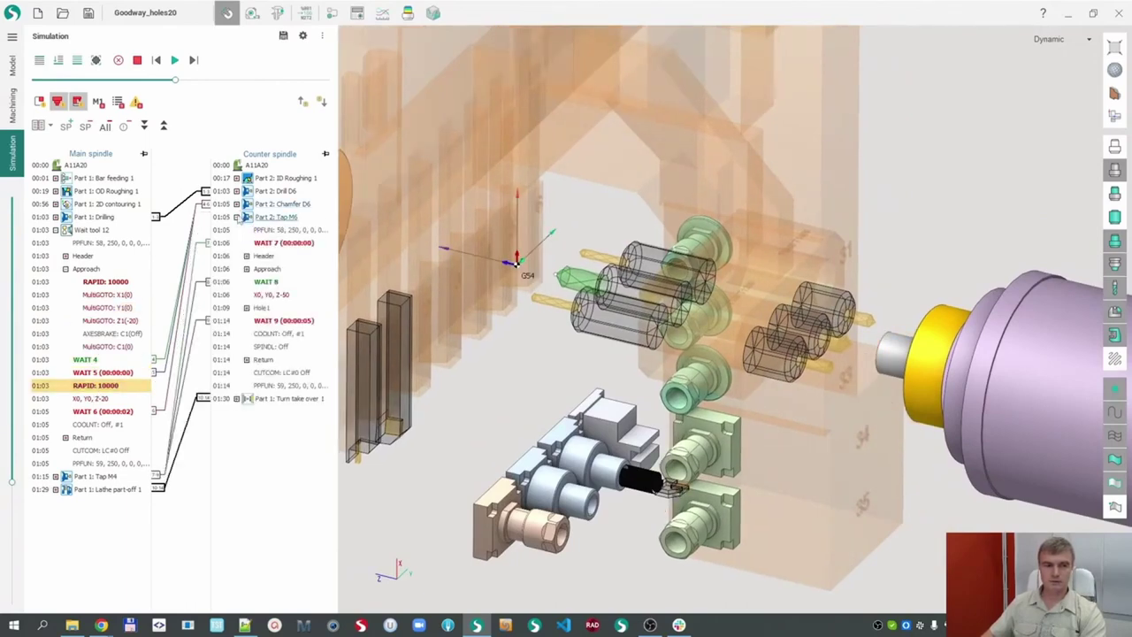
left_click(236, 217)
left_click(236, 204)
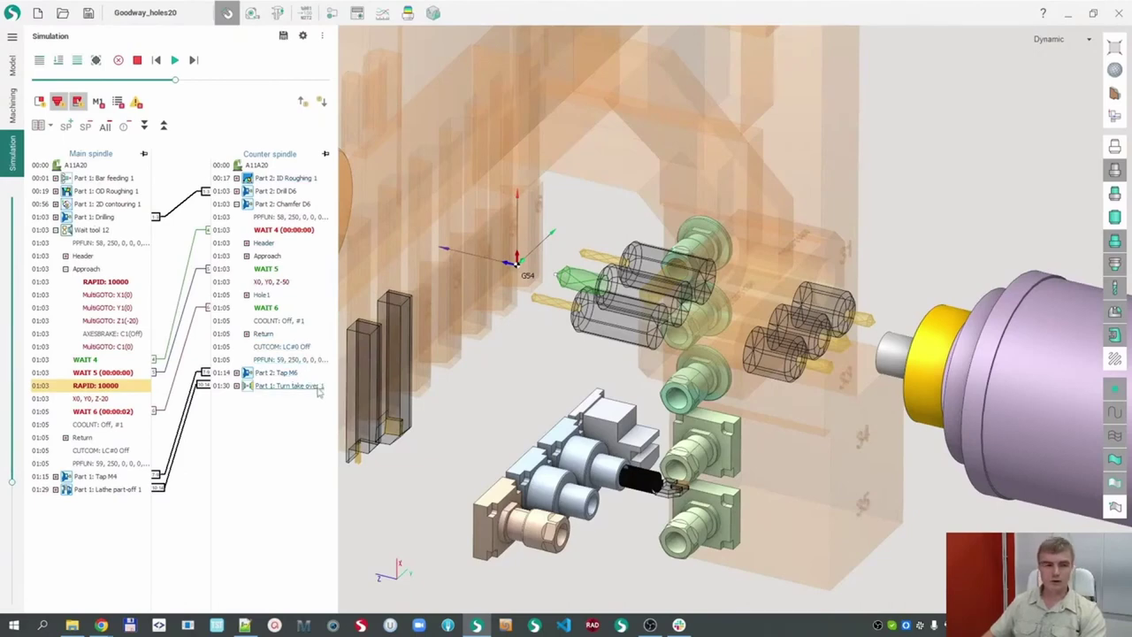
left_click_drag(337, 387, 348, 390)
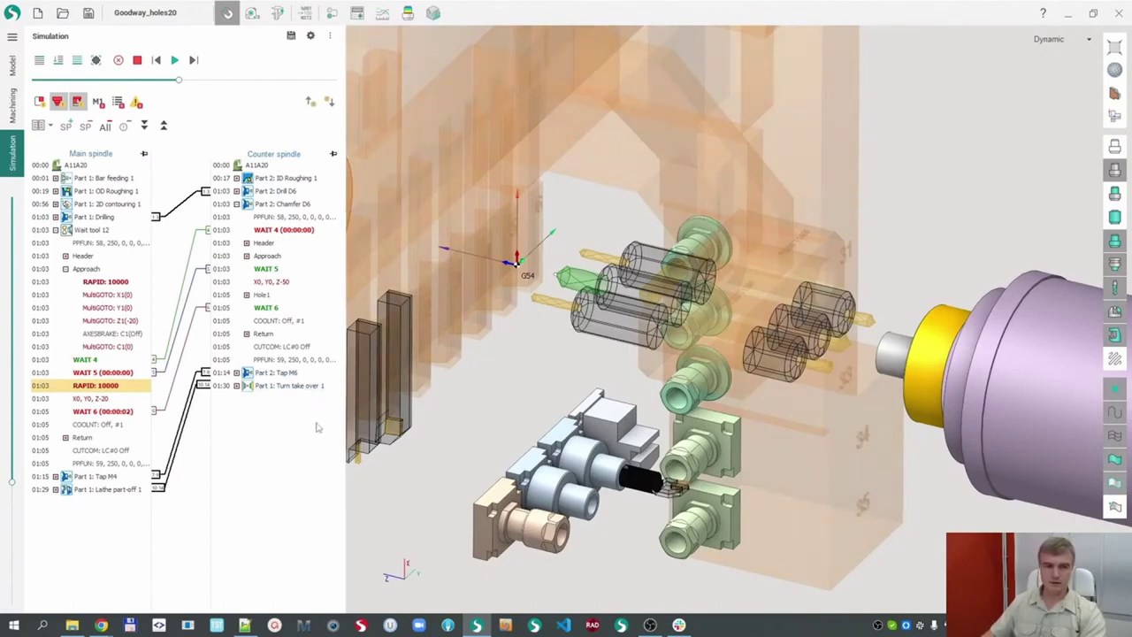
left_click_drag(347, 414, 338, 422)
left_click(421, 471)
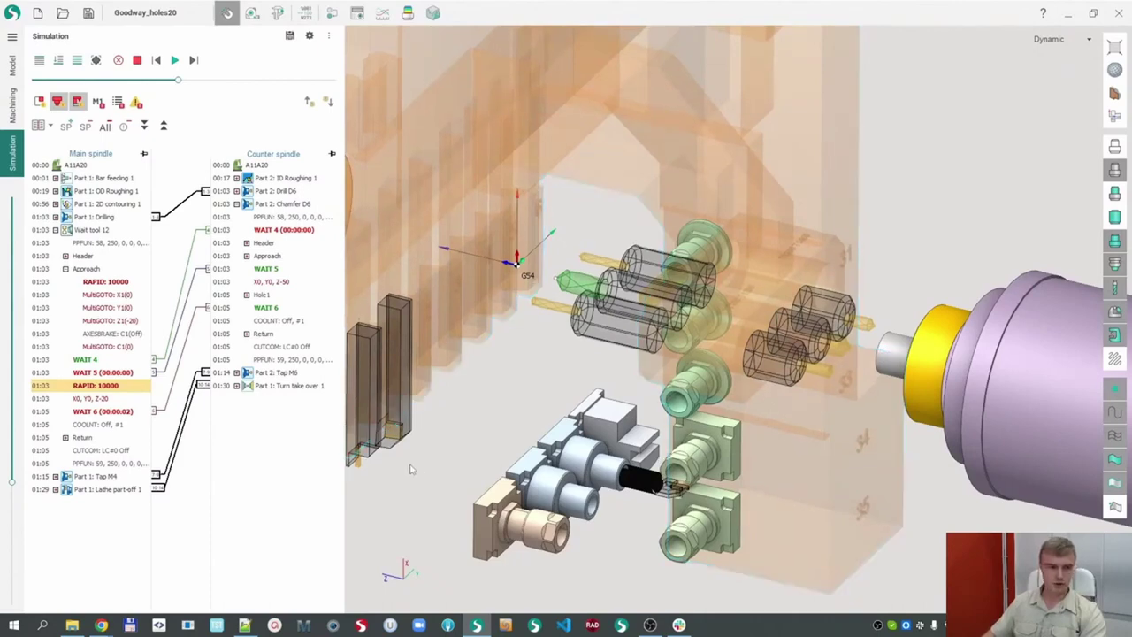
- Collapse the Wait tool 12 and Chamfer D6 commands and compare the machine positions at Tap M4 and Wait tool 12
left_click(55, 230)
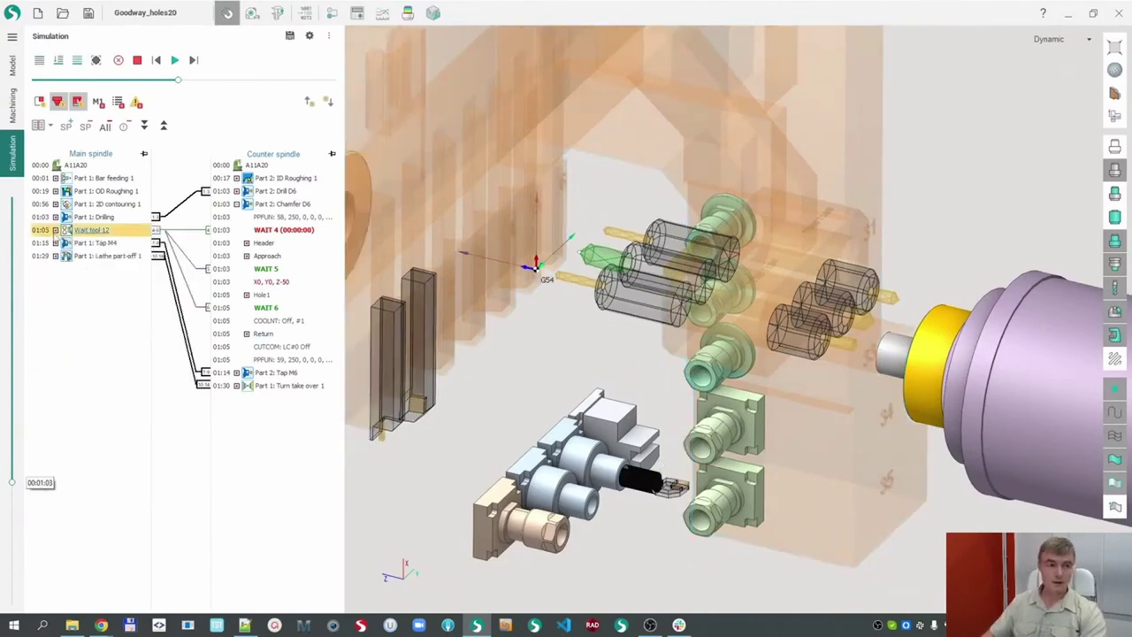
left_click(236, 204)
left_click(93, 243)
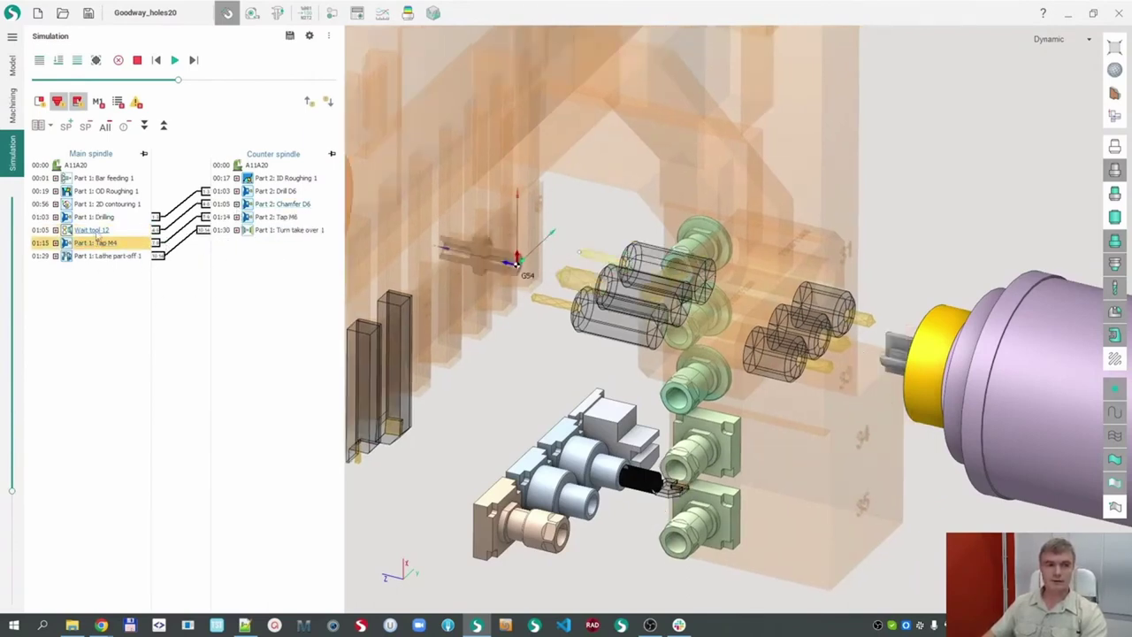
left_click(88, 231)
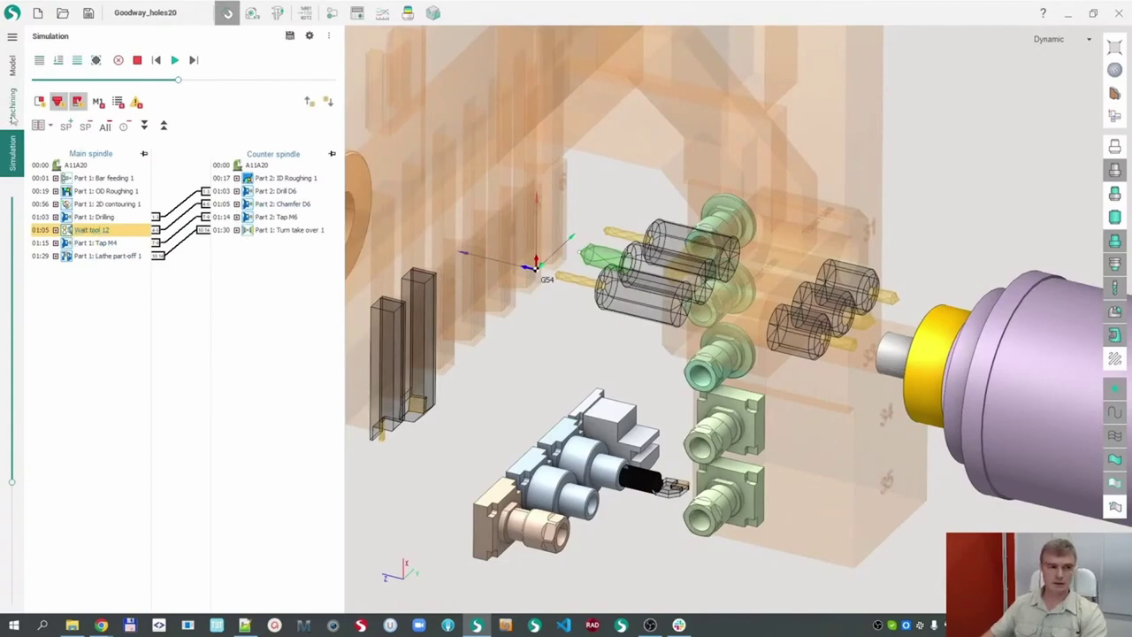
- Check the synchronisation in the simulation against the machining operations and inspect the link settings of Part 2's Chamfer D6
left_click(12, 108)
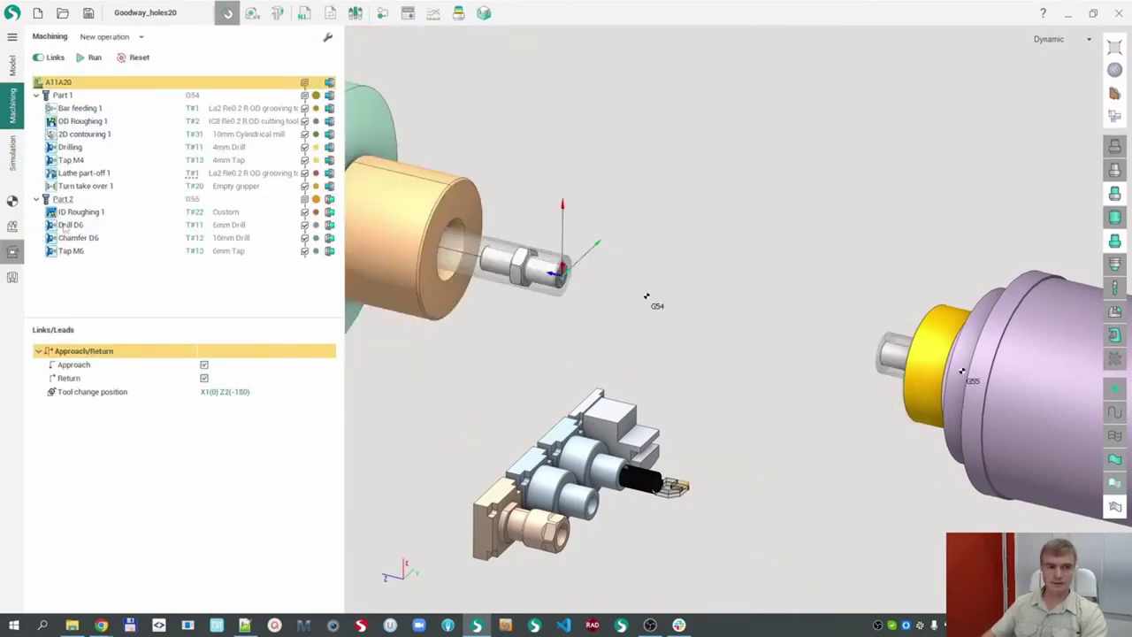
left_click(12, 152)
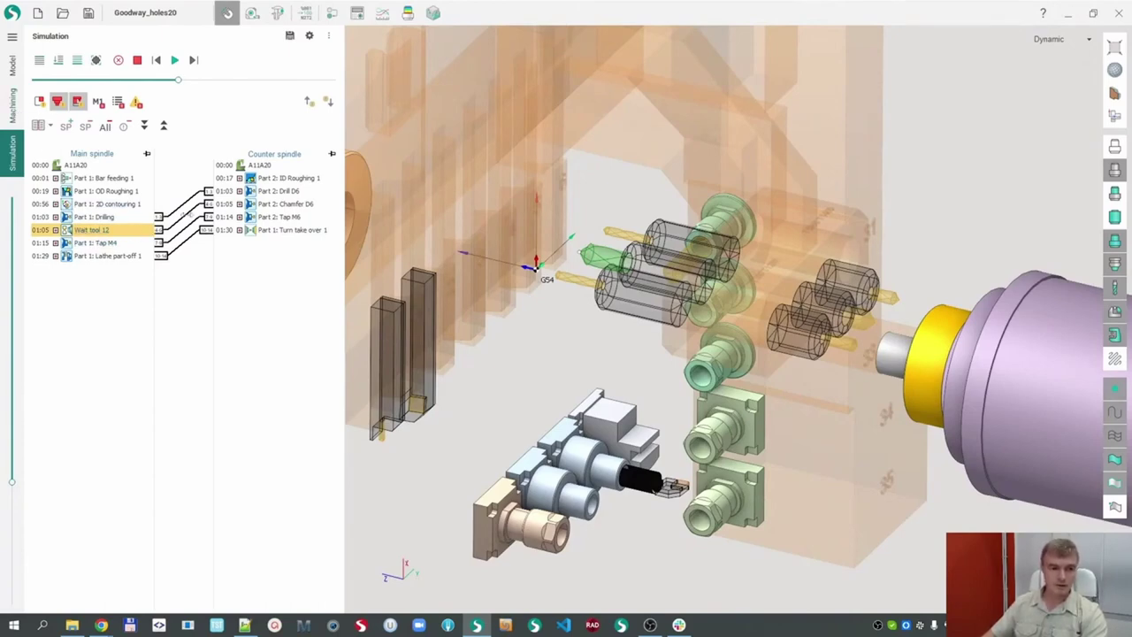
left_click(13, 104)
left_click(78, 239)
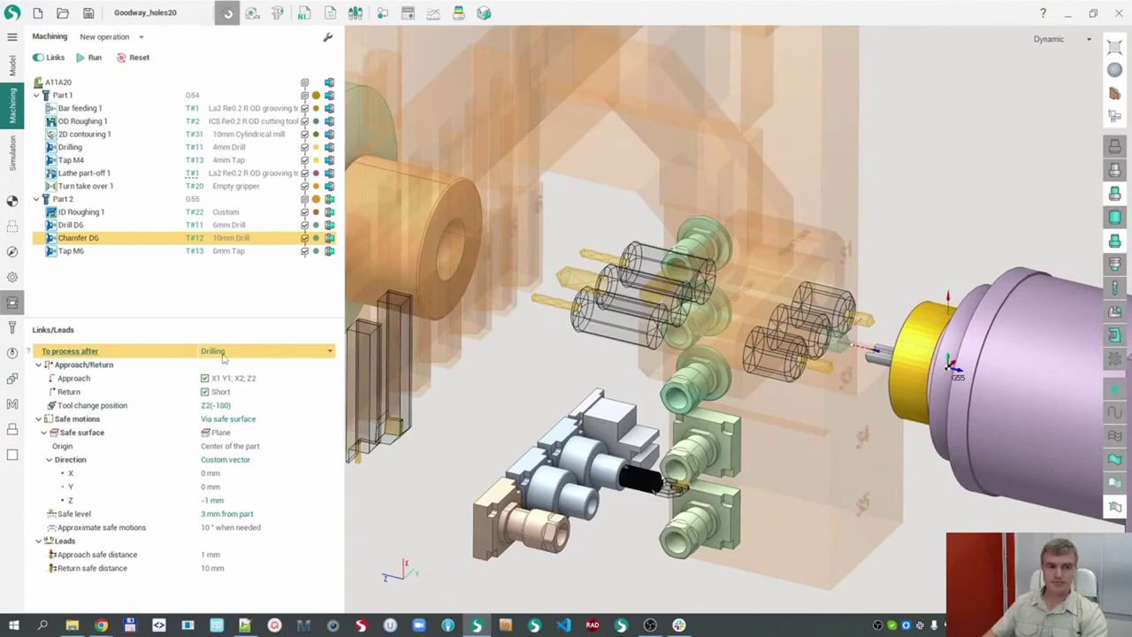
- Review the operations Part 2's Chamfer D6 can be processed after, and examine the synchronised operations and machine layout in the simulation
left_click(329, 351)
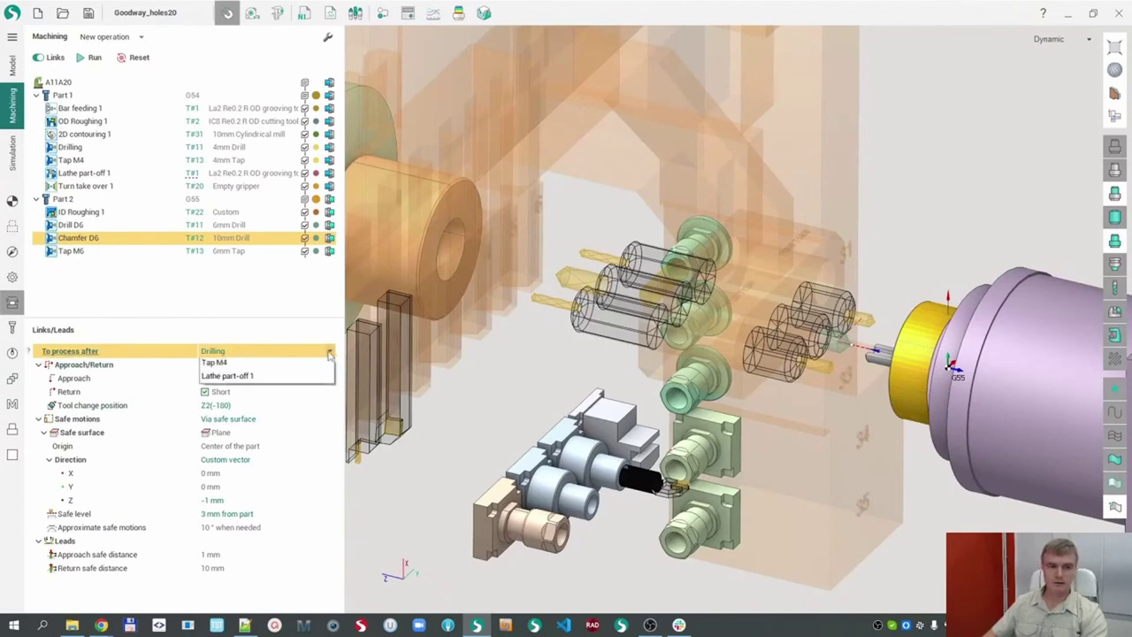
left_click(329, 351)
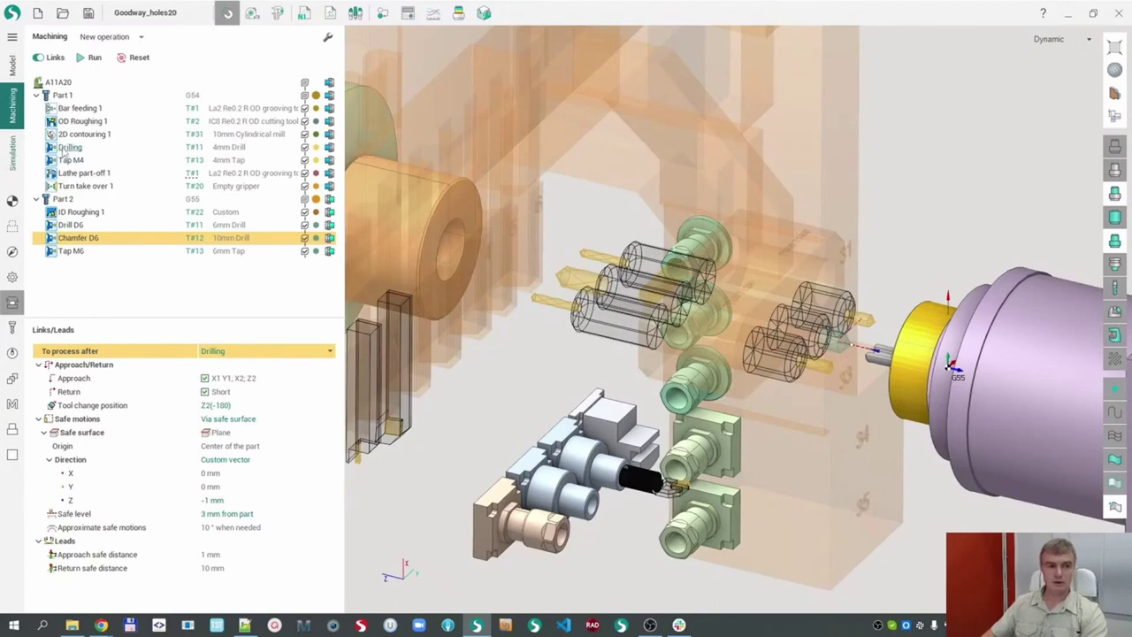
left_click(13, 156)
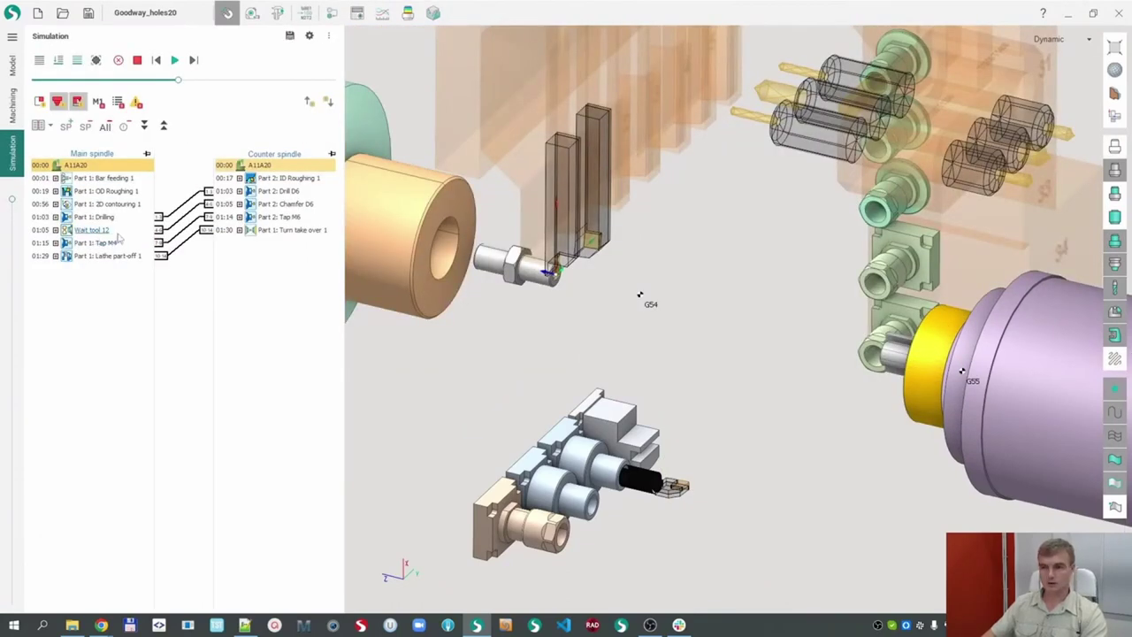
scroll(454, 444, "down", 2)
middle_click_drag(454, 444, 454, 420)
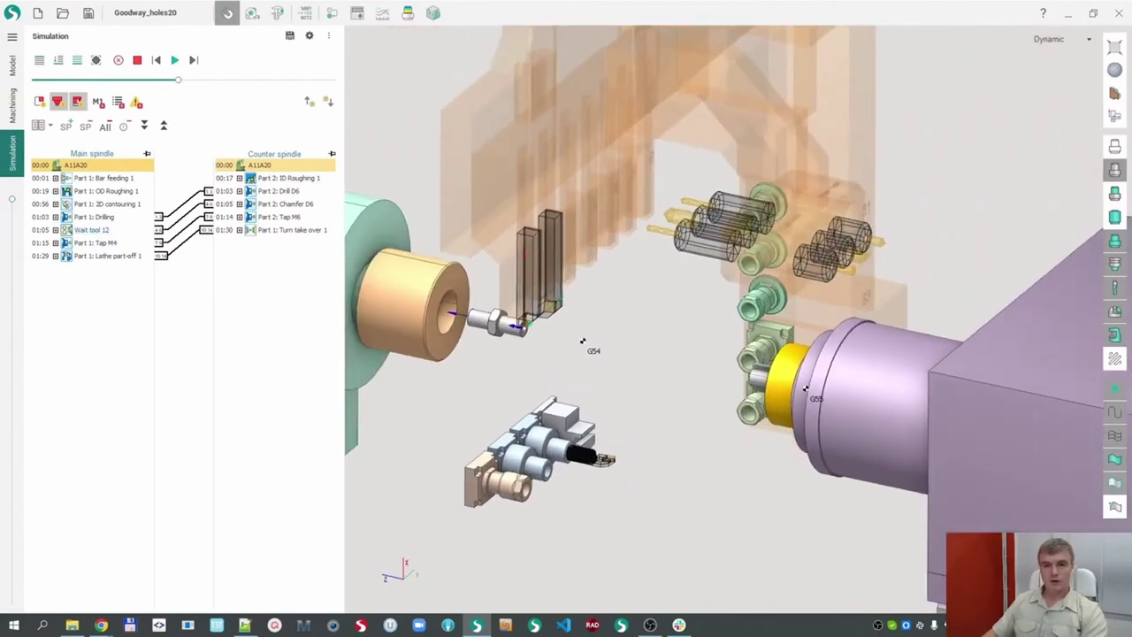
middle_click_drag(630, 301, 668, 291)
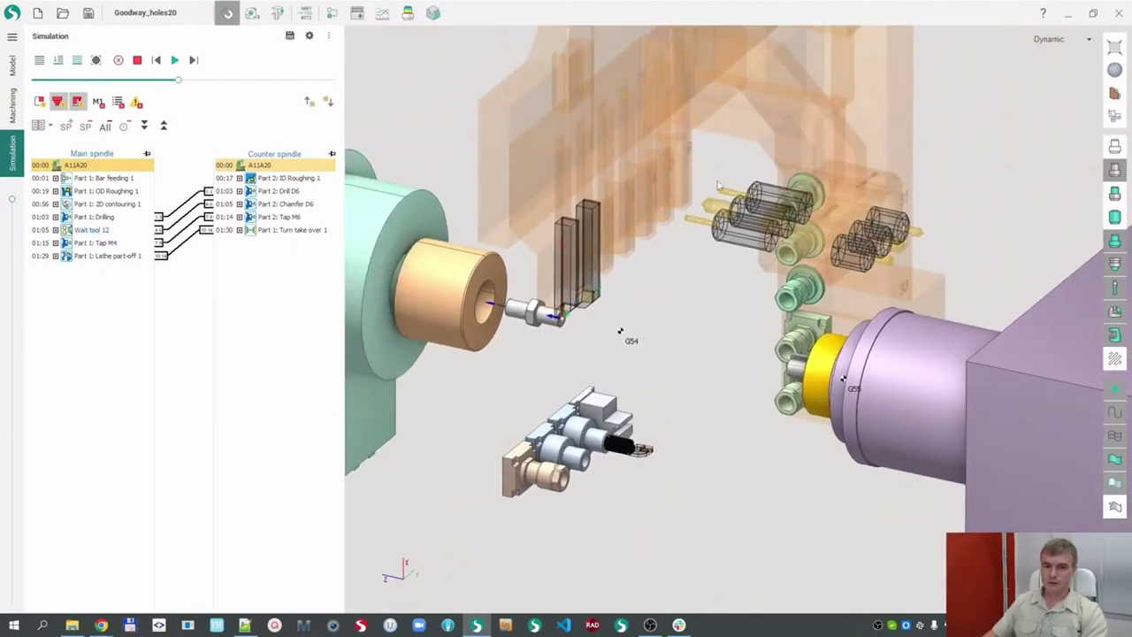
scroll(750, 236, "down", 5)
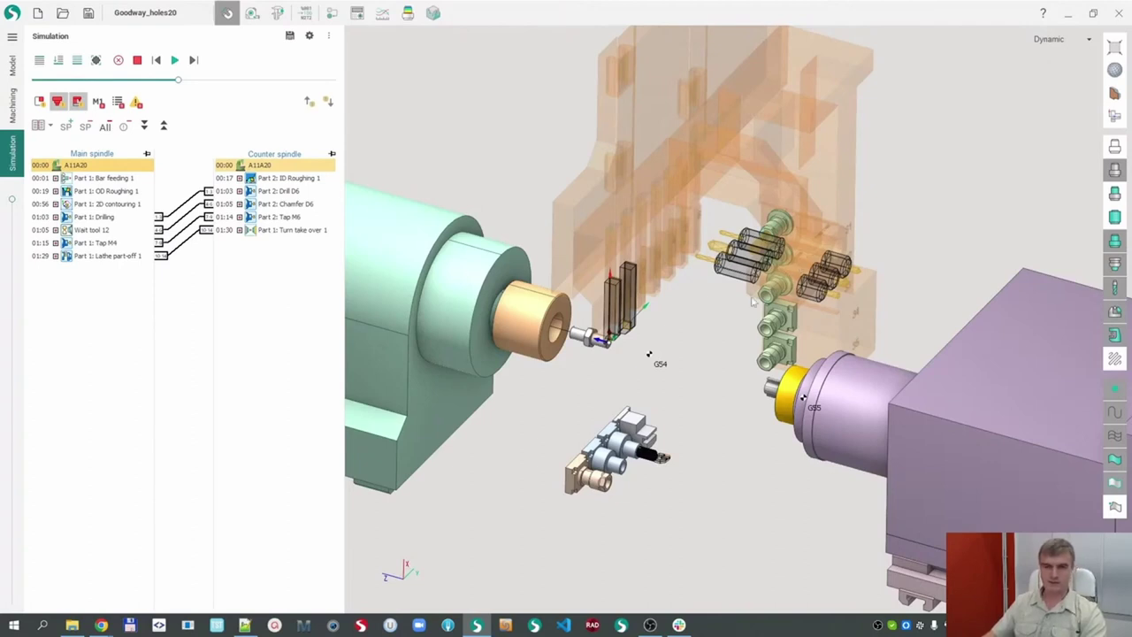
scroll(686, 348, "down", 3)
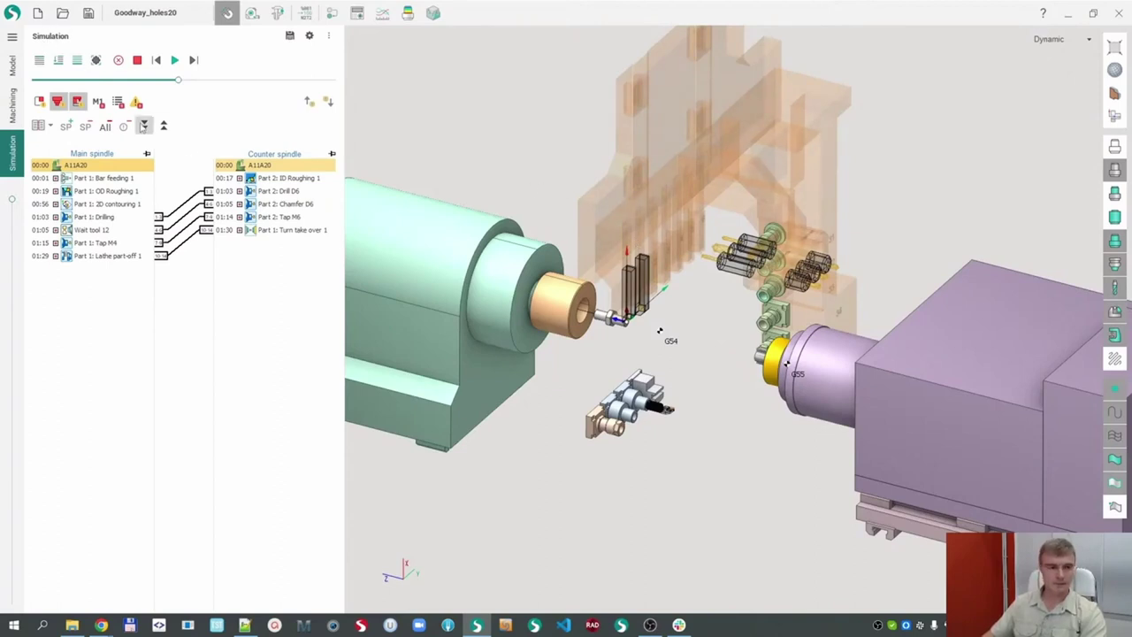
left_click(63, 12)
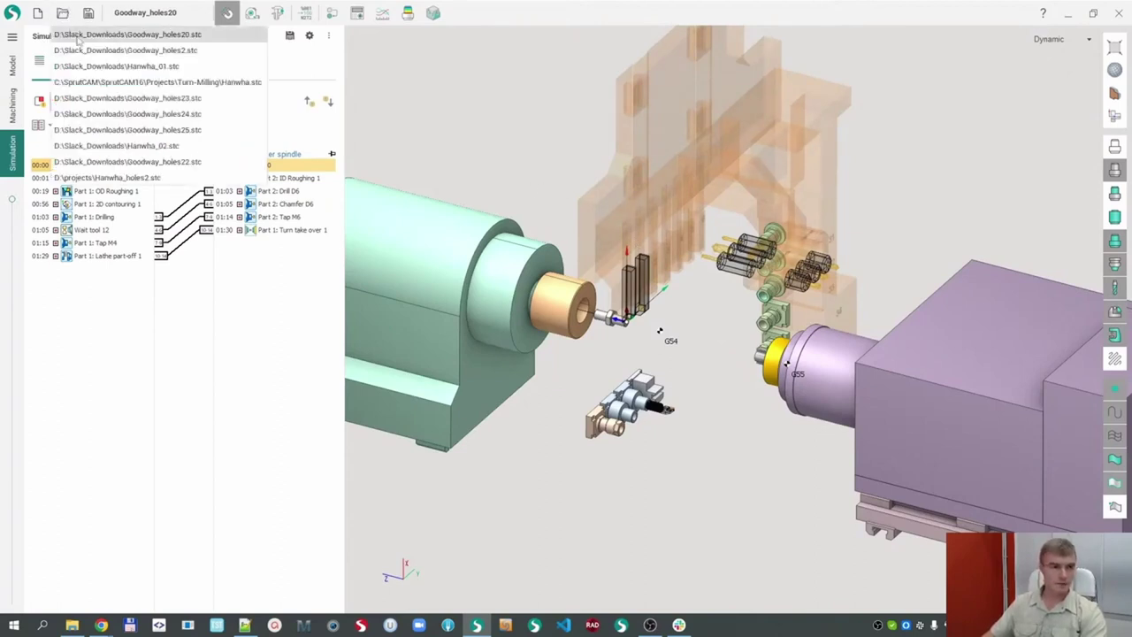
left_click(97, 67)
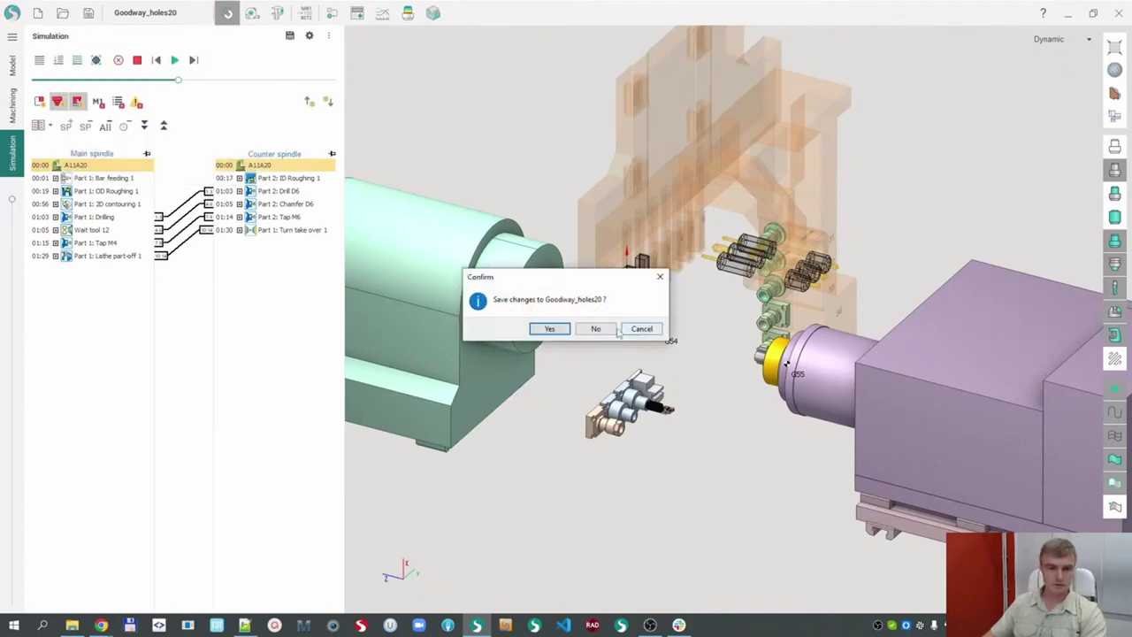
left_click(636, 327)
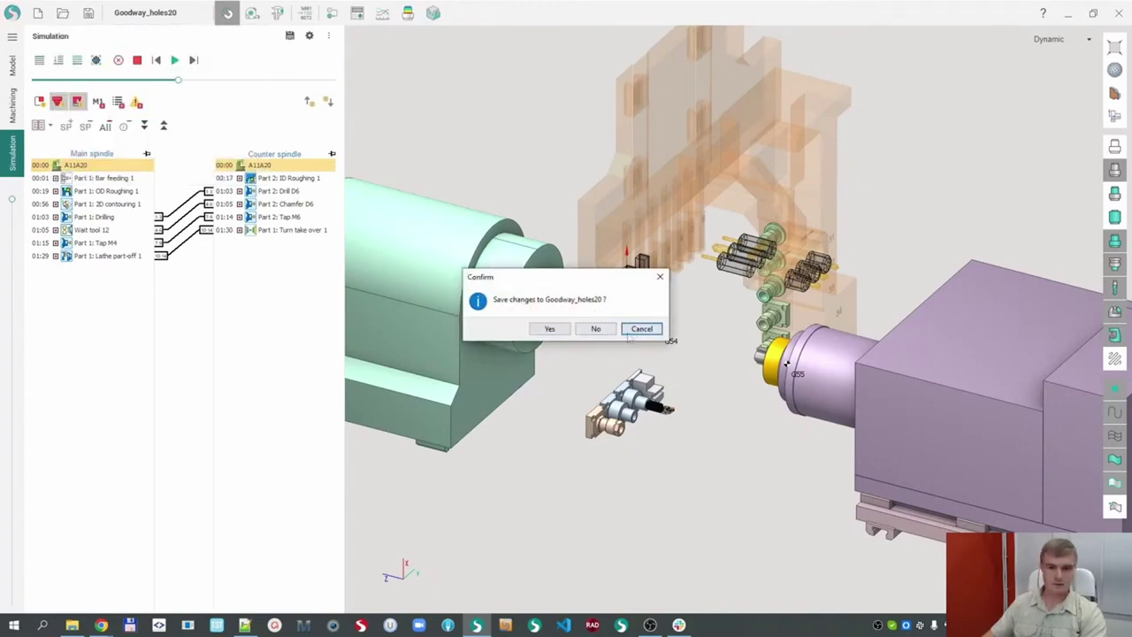
- Switch the simulation to Single channel and open the Hanwha_01.stc project without saving changes to Goodway_holes20
left_click(42, 126)
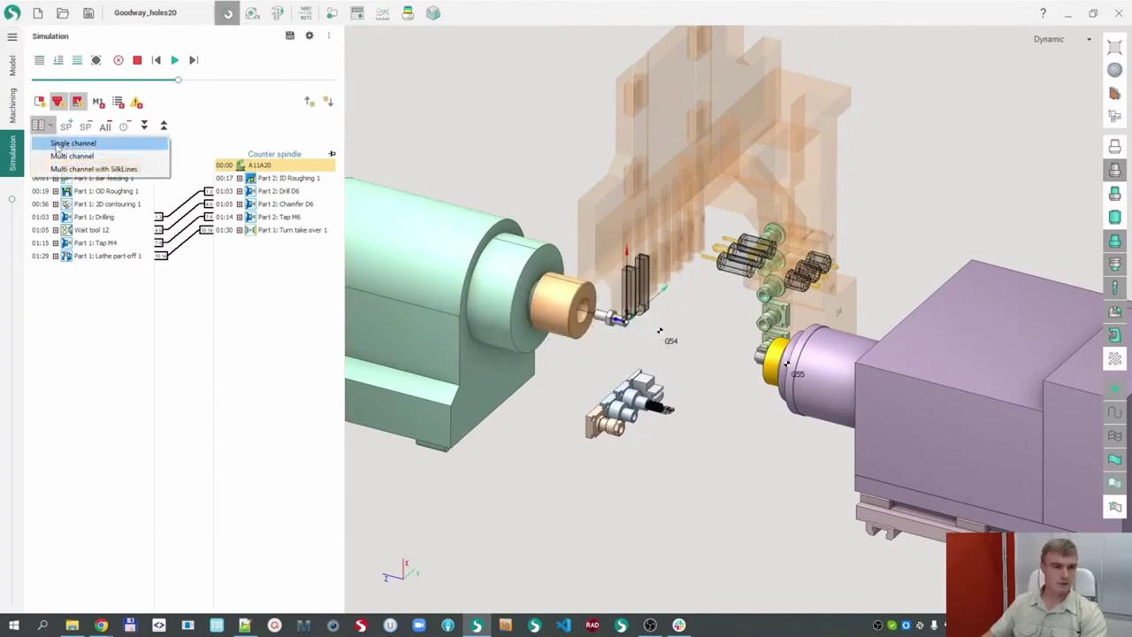
left_click(58, 143)
left_click(11, 99)
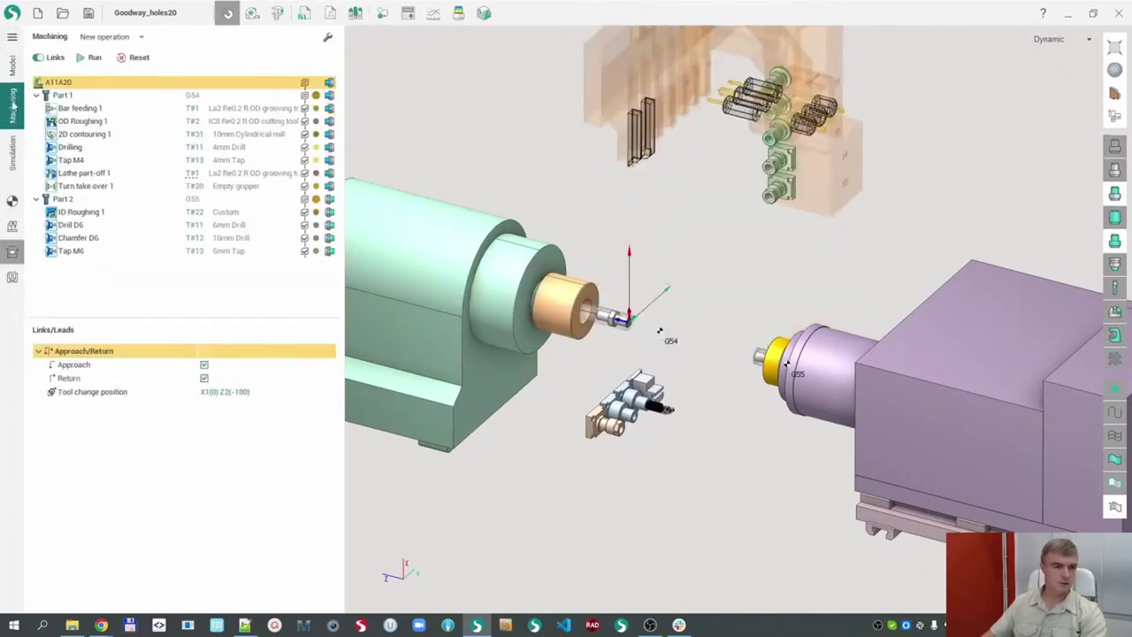
left_click(64, 16)
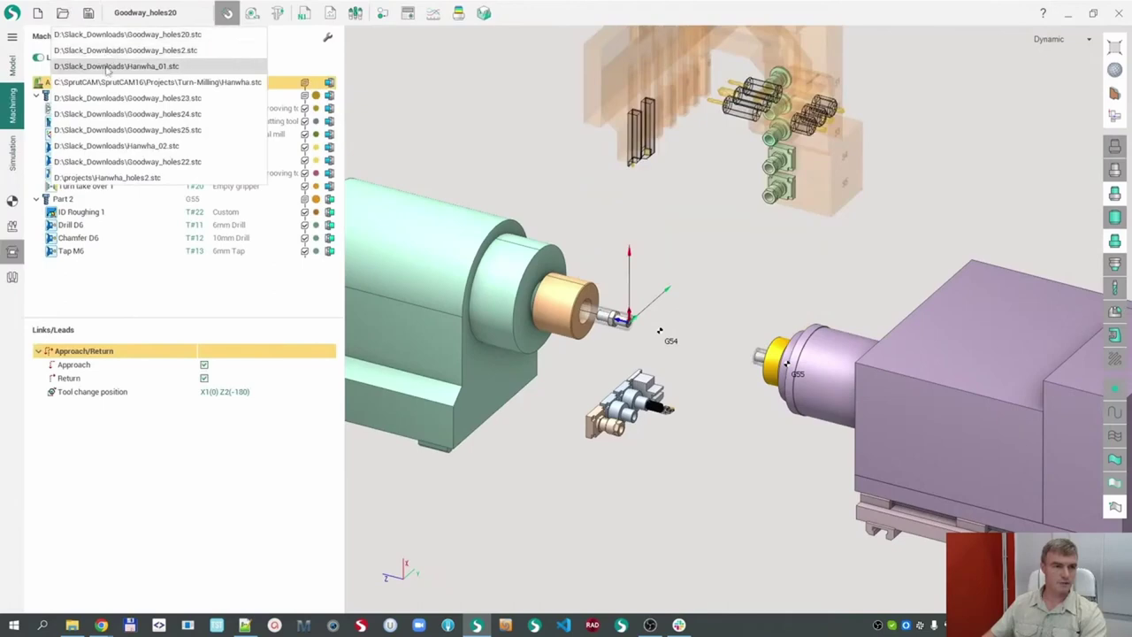
left_click(108, 68)
left_click(594, 328)
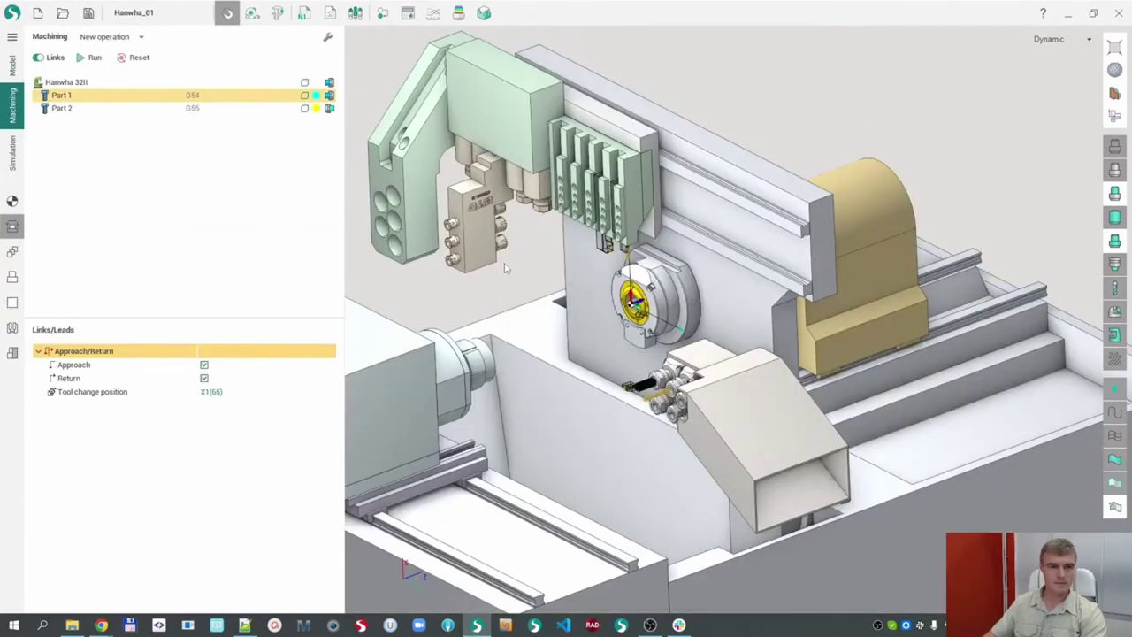
- Examine the Hanwha 32II machine's overall layout and open the Design2 part model for editing
middle_click_drag(560, 329, 761, 381)
scroll(627, 348, "down", 3)
middle_click_drag(675, 301, 652, 307)
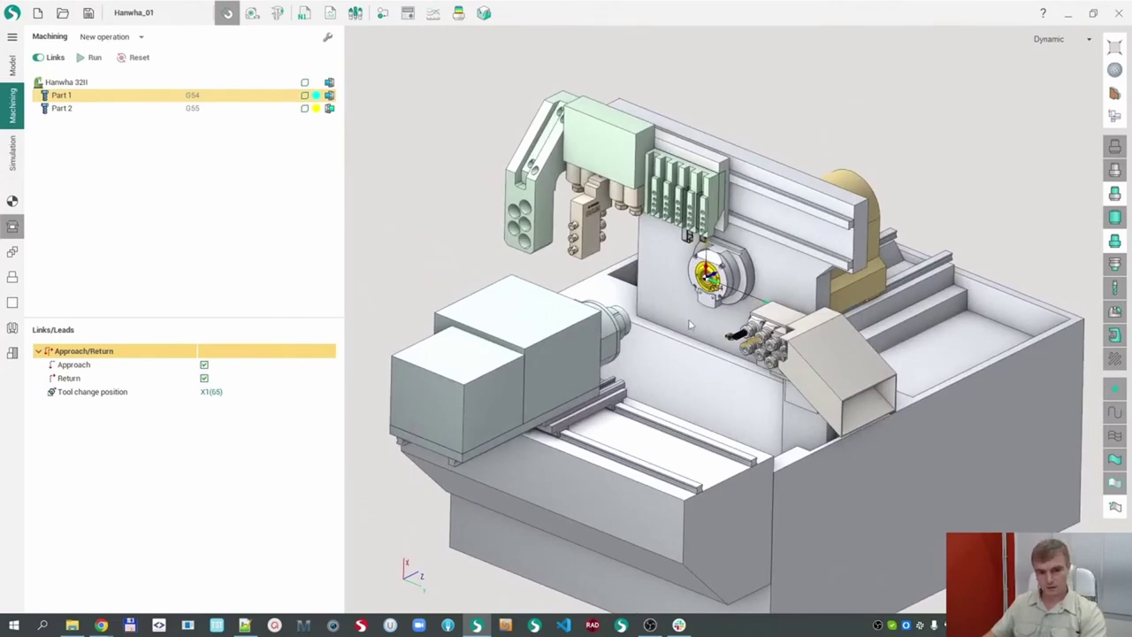
left_click(12, 64)
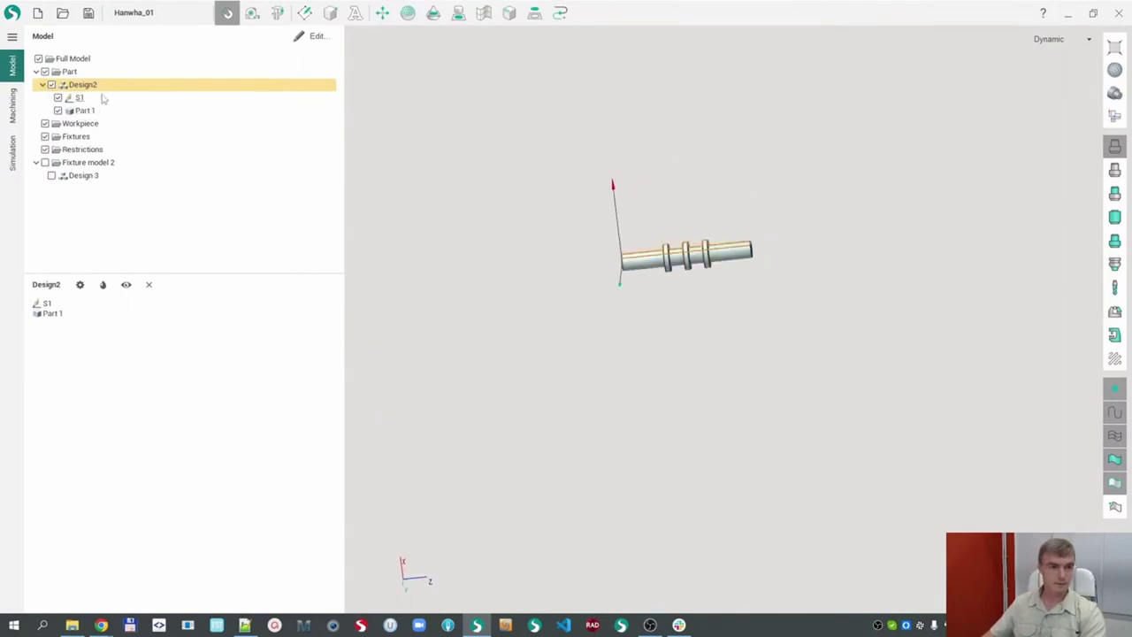
left_click(314, 37)
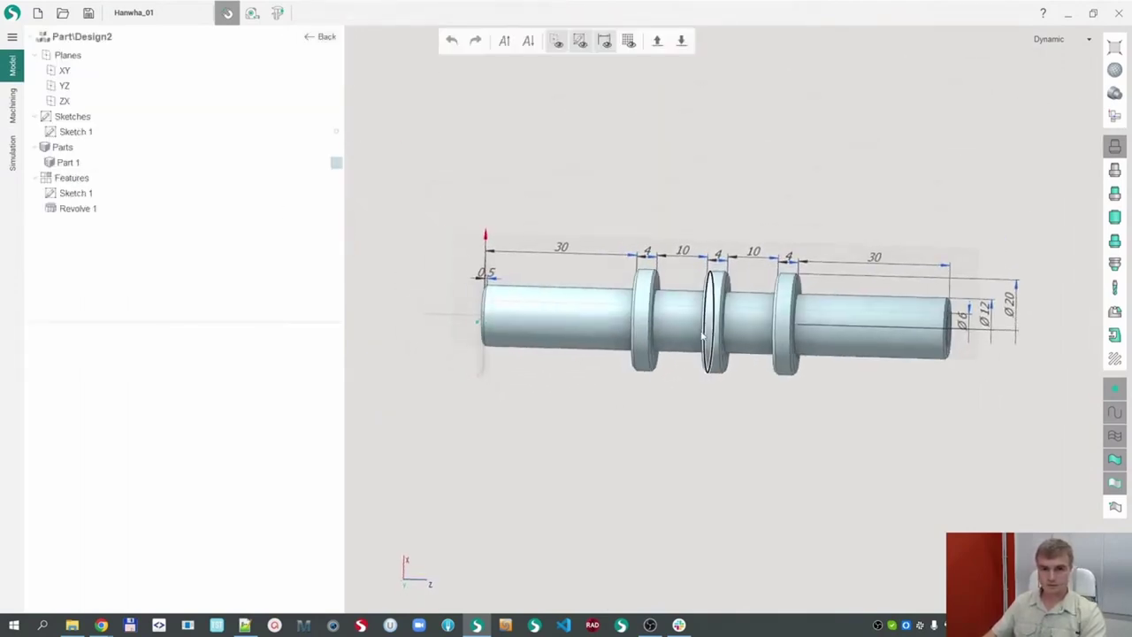
- Try a length of 31 mm for the shaft's end section next to the origin, and restore it to 30 mm
scroll(703, 334, "up", 2)
scroll(682, 331, "down", 1)
double_click(523, 226)
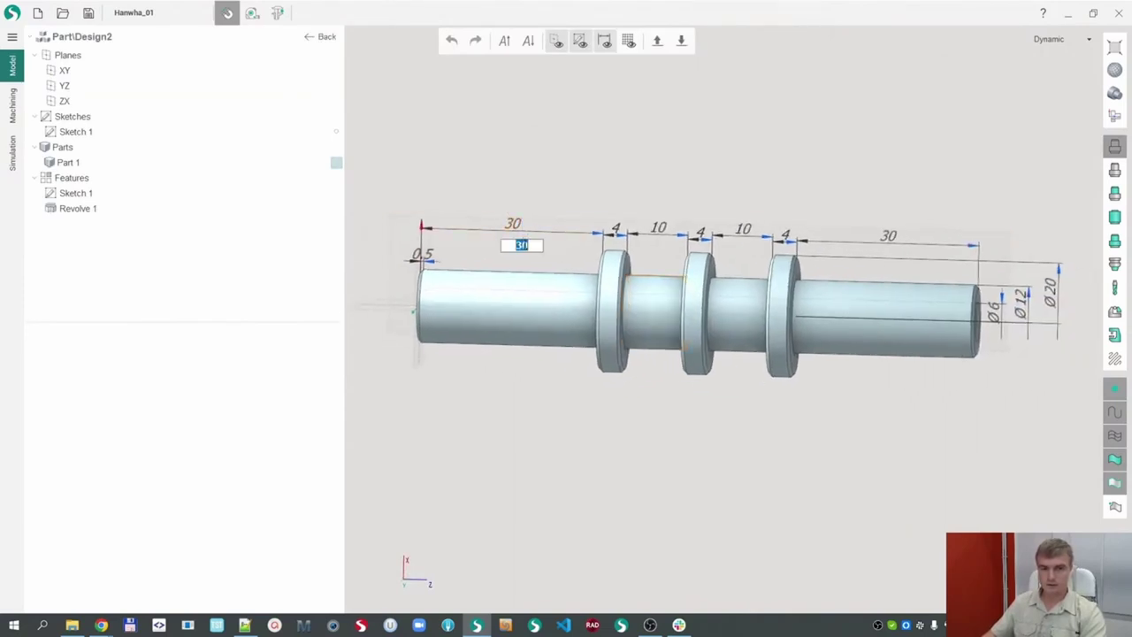
scroll(527, 247, "up", 5)
scroll(527, 247, "down", 5)
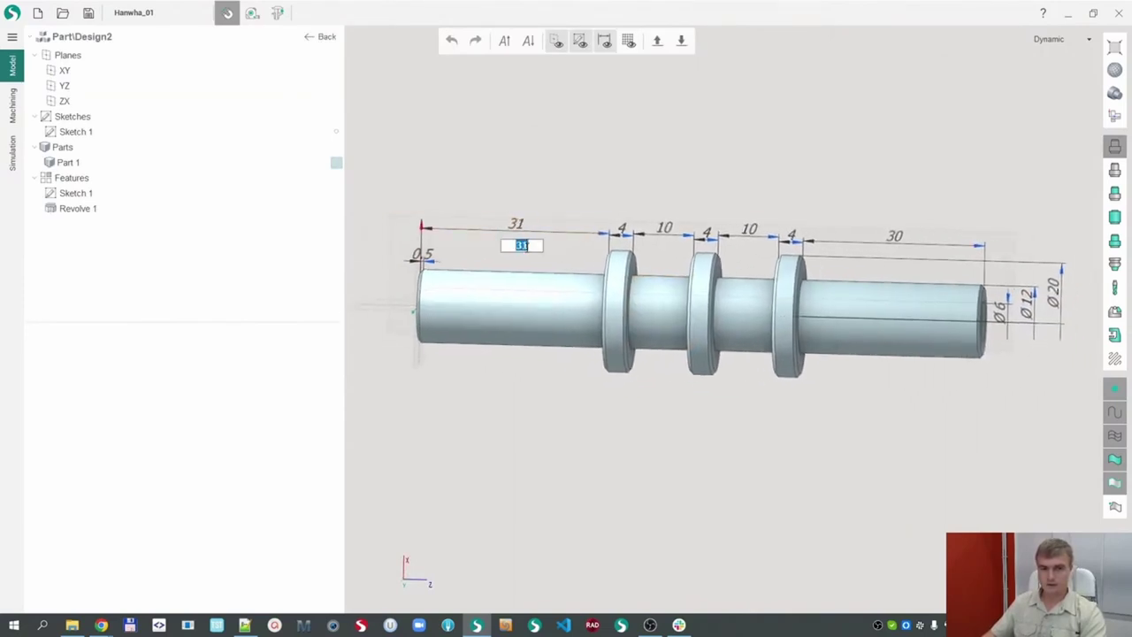
left_click(595, 424)
- Try a flange diameter of 21 mm on the shaft and restore it to 20 mm
double_click(1051, 295)
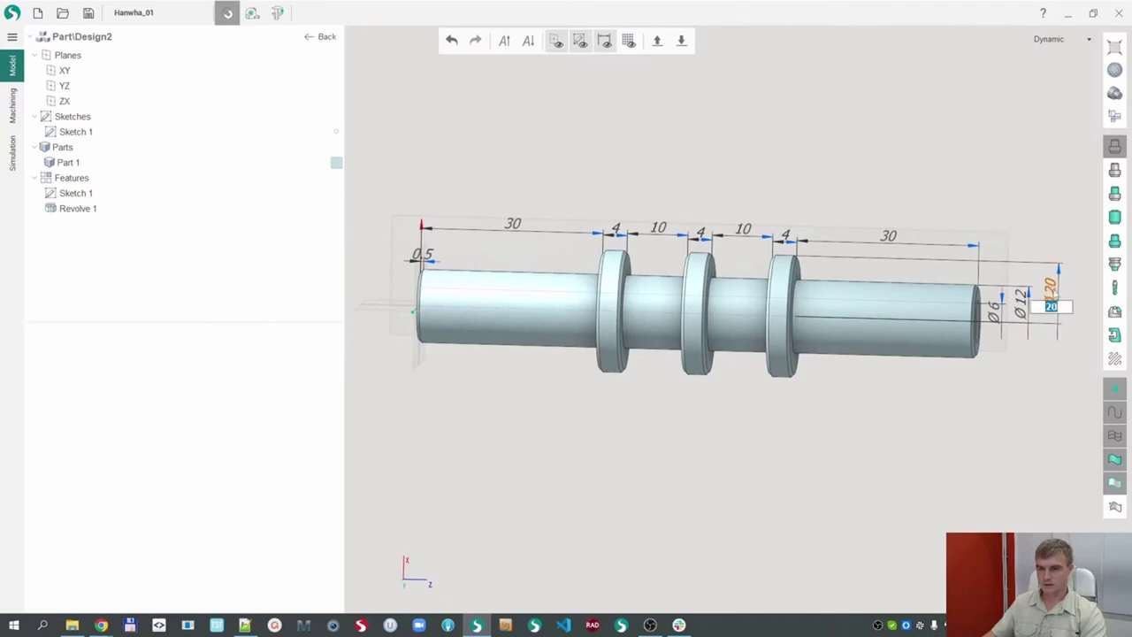
scroll(1060, 308, "up", 4)
scroll(1059, 306, "down", 3)
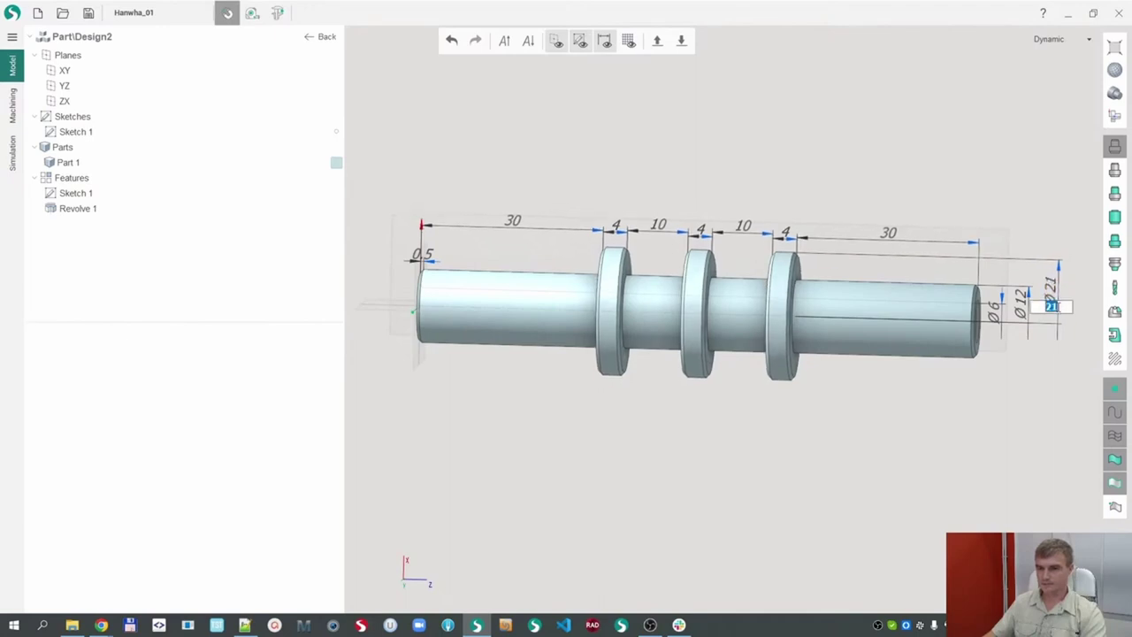
key("Escape")
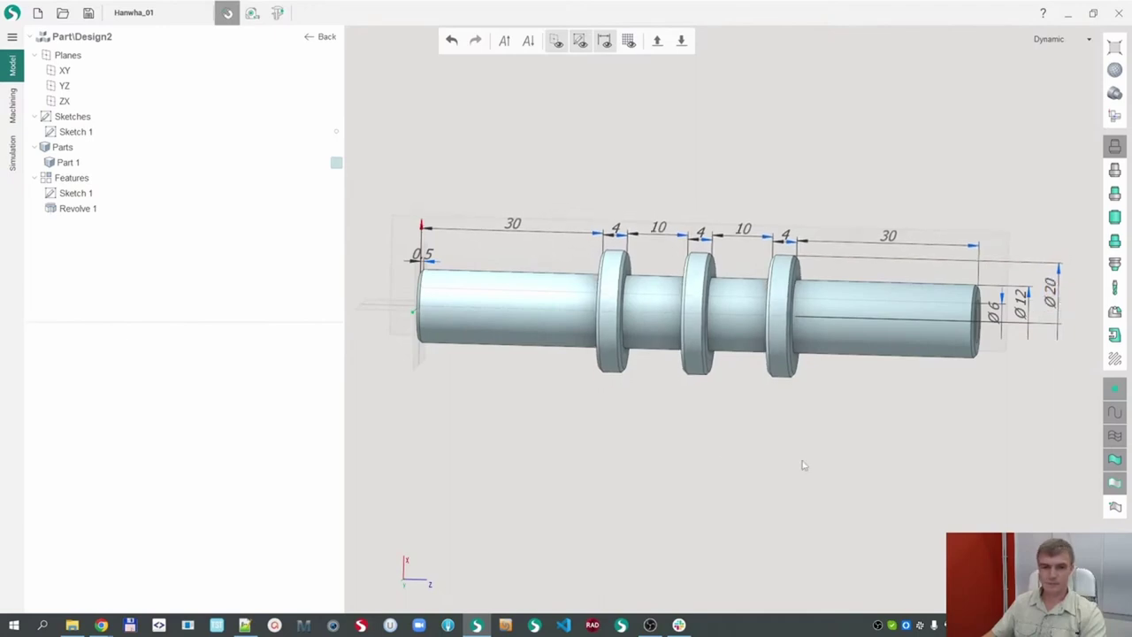
- In the simulation, hide the machine base, the AxisY1 (Y1) slide, the part catcher and the Block T24-T27 (Y2) bracket
left_click(12, 105)
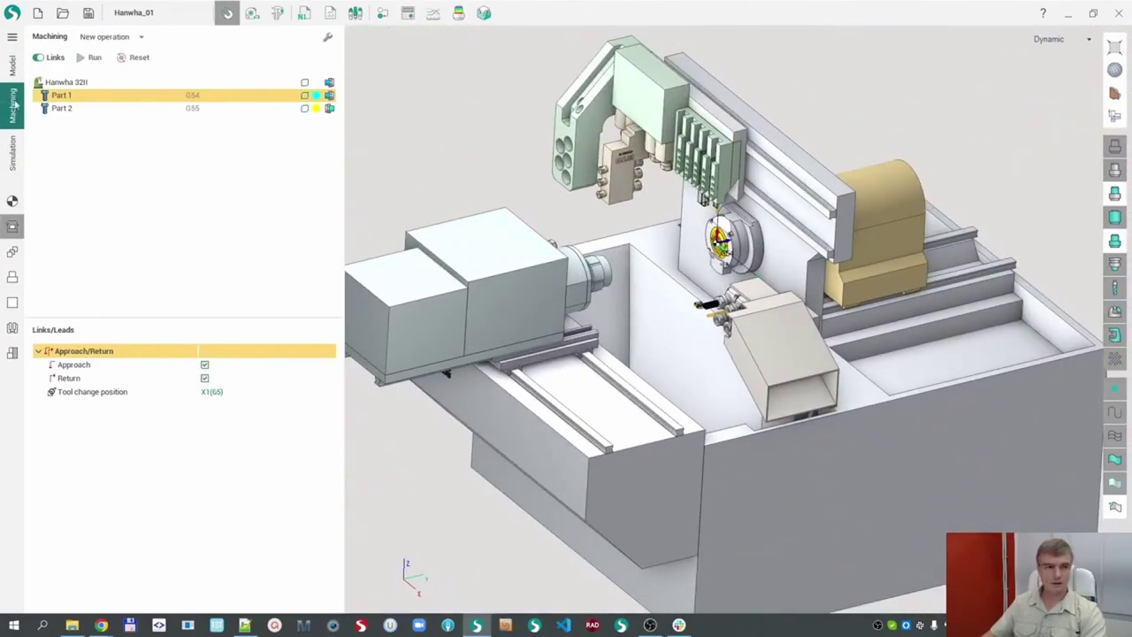
left_click(13, 160)
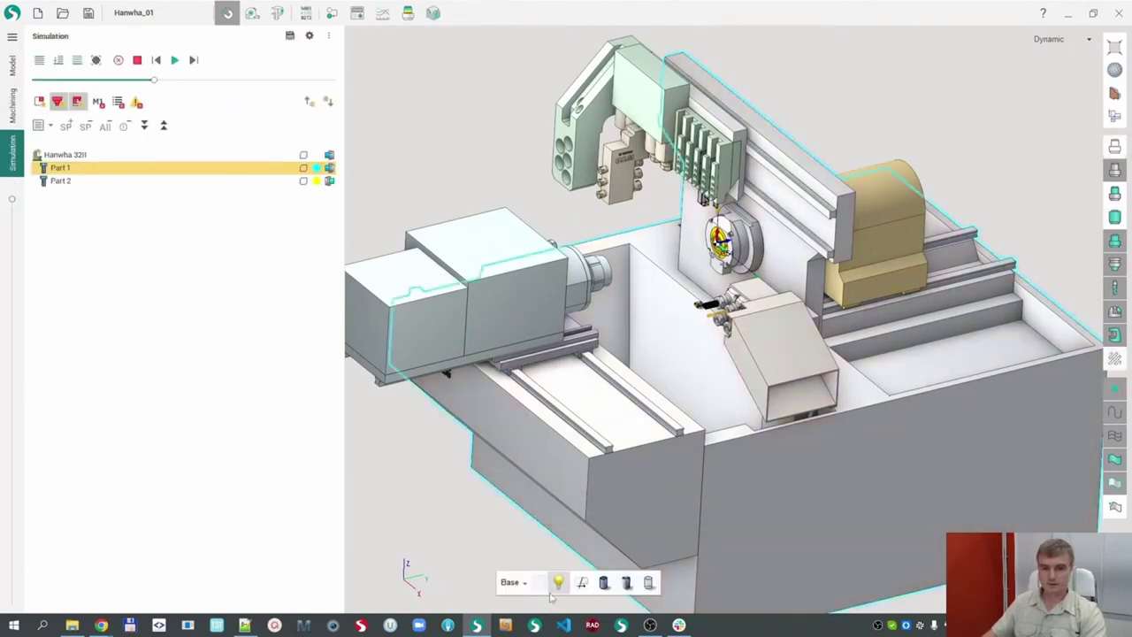
left_click(557, 583)
left_click(721, 119)
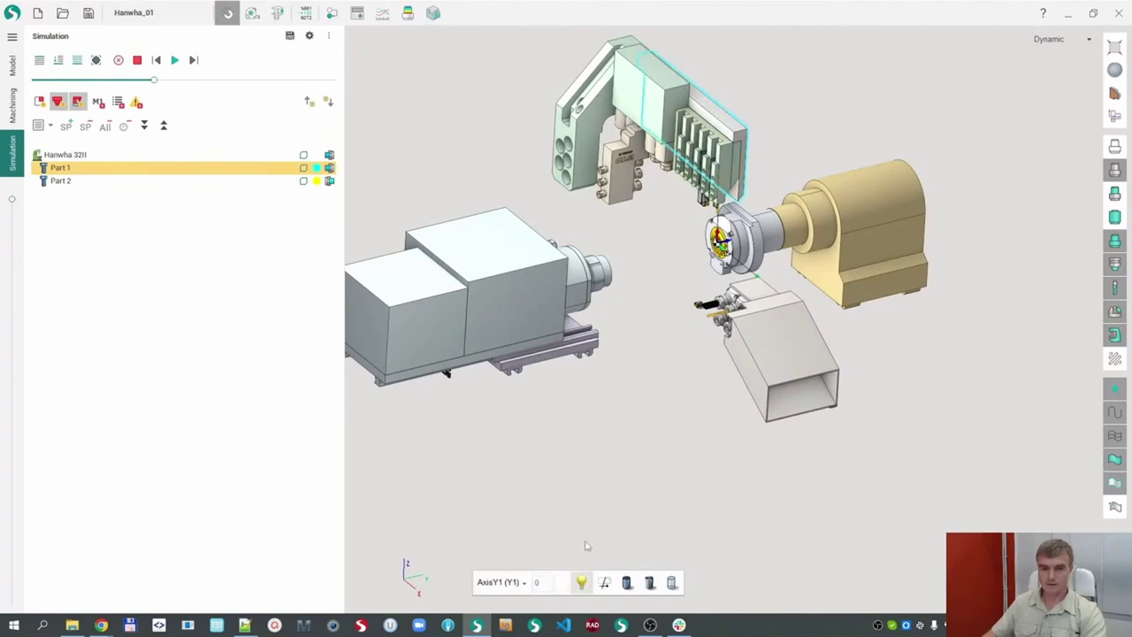
left_click(581, 582)
left_click(771, 359)
left_click(580, 582)
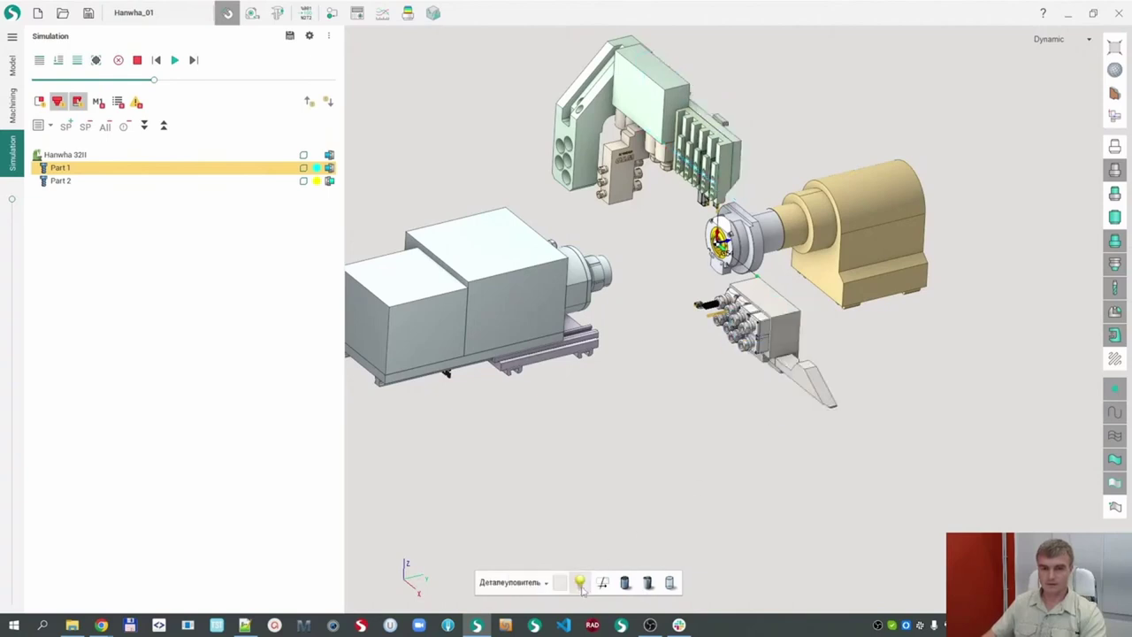
left_click(594, 584)
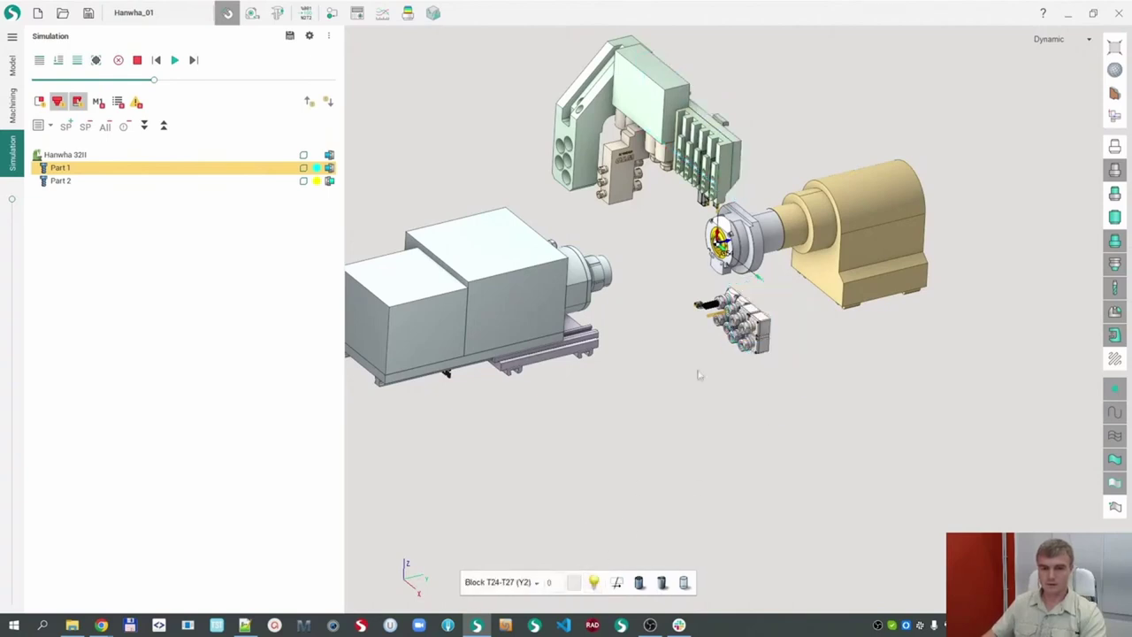
- Make the Schema housing around the main spindle's collet transparent
scroll(756, 225, "up", 5)
left_click(756, 224)
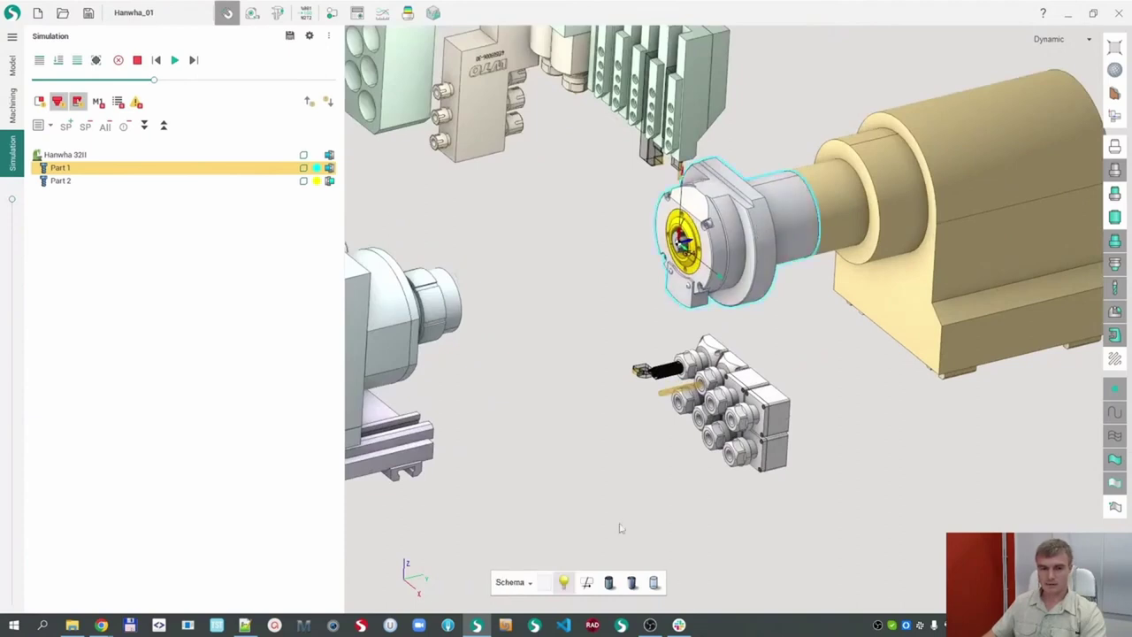
left_click(655, 582)
left_click(582, 300)
- Examine the collet inside the transparent housing and compare the Part 1 and Part 2 setups on the main and counter spindles
scroll(582, 300, "down", 4)
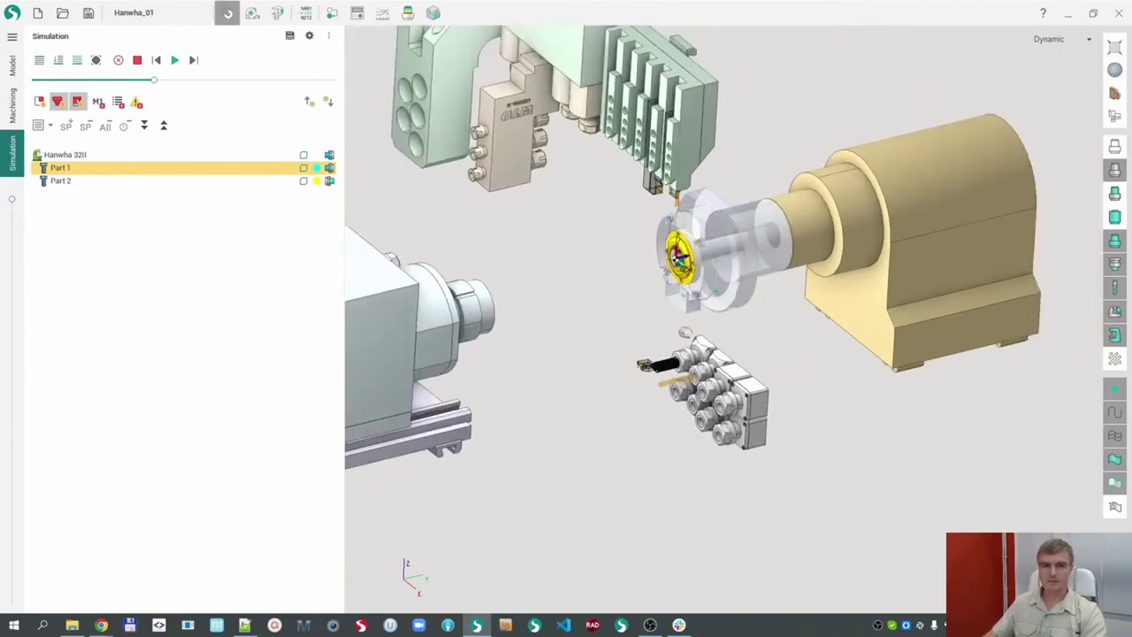
middle_click_drag(581, 300, 521, 301)
middle_click_drag(646, 327, 664, 324)
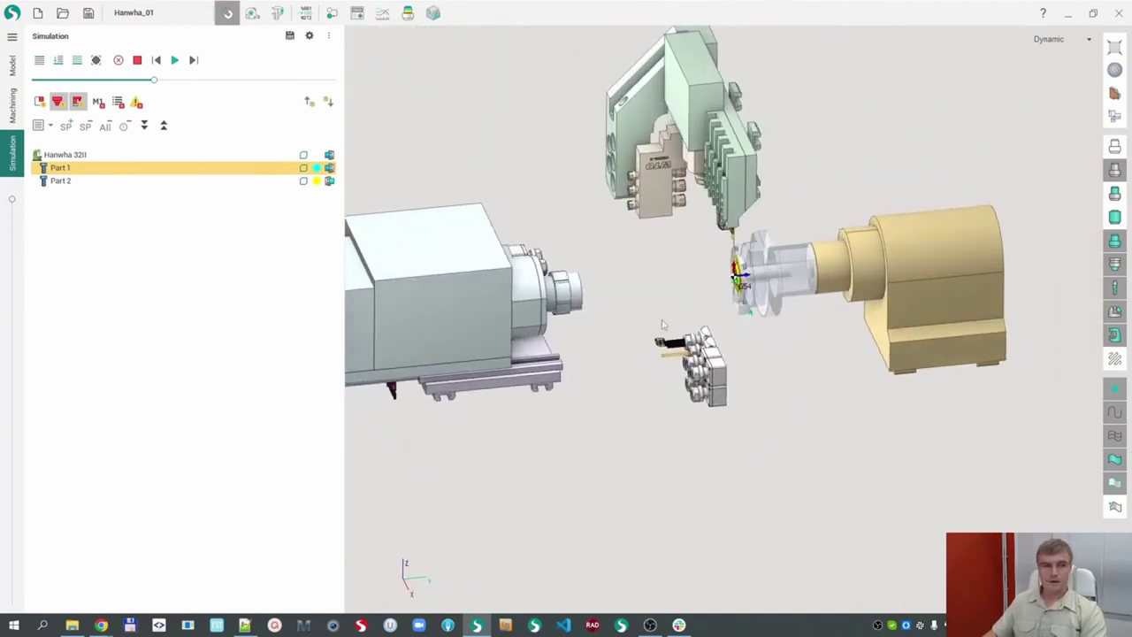
scroll(732, 274, "up", 7)
mouse_move(732, 273)
middle_mouse_down()
mouse_move(718, 253)
mouse_move(739, 264)
middle_mouse_up()
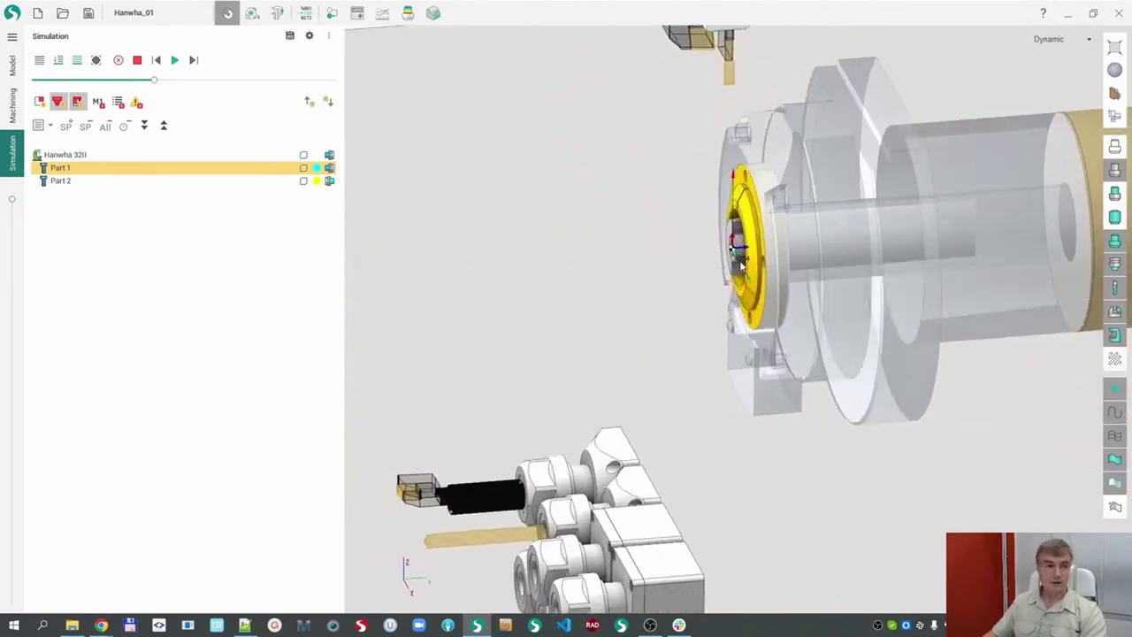
left_click(60, 181)
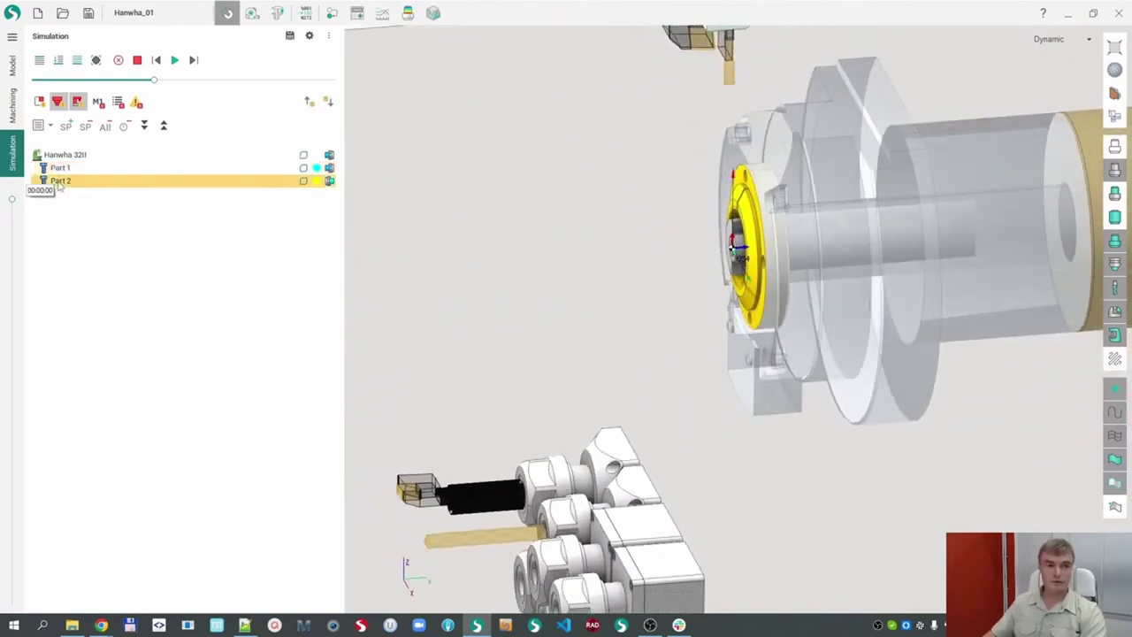
left_click(60, 167)
left_click(60, 180)
scroll(633, 296, "down", 7)
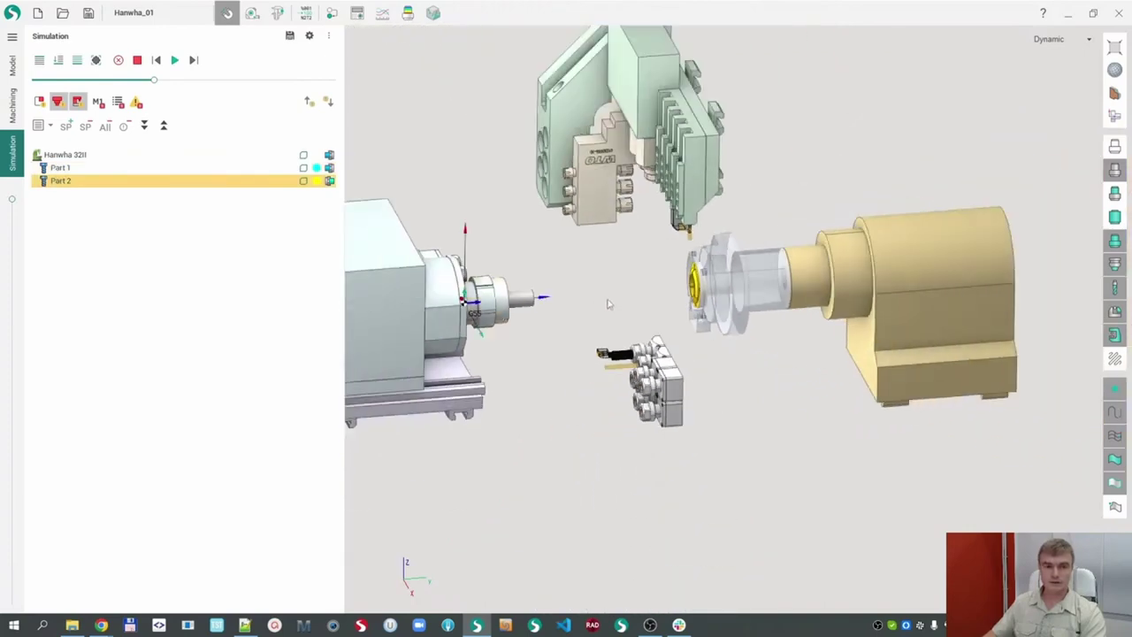
middle_click_drag(508, 284, 531, 285)
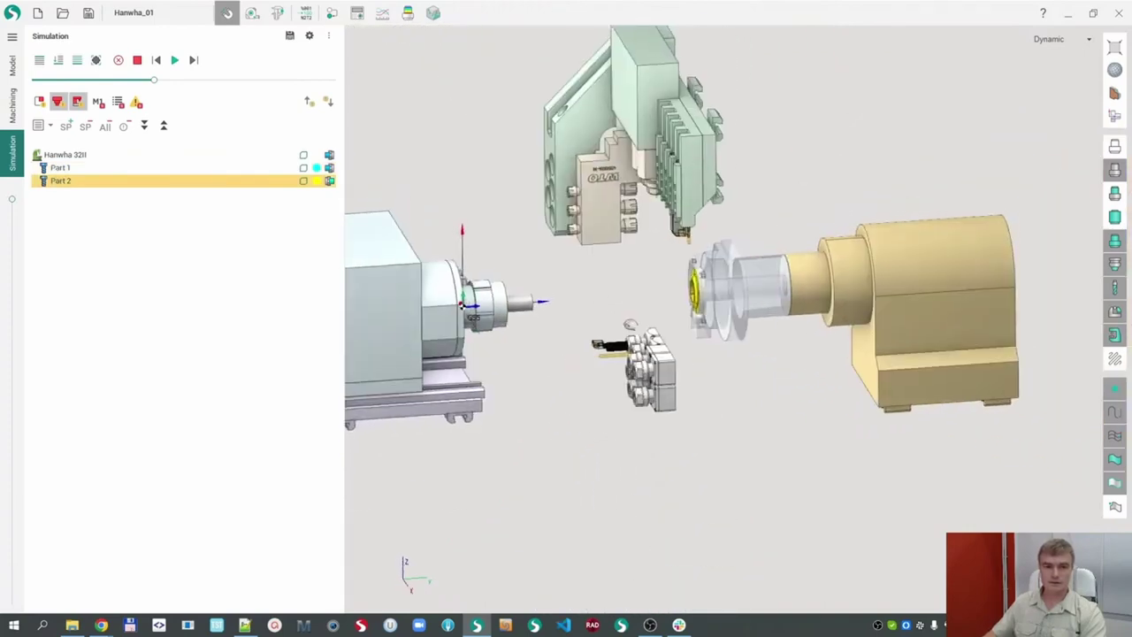
scroll(633, 460, "down", 2)
left_click(60, 167)
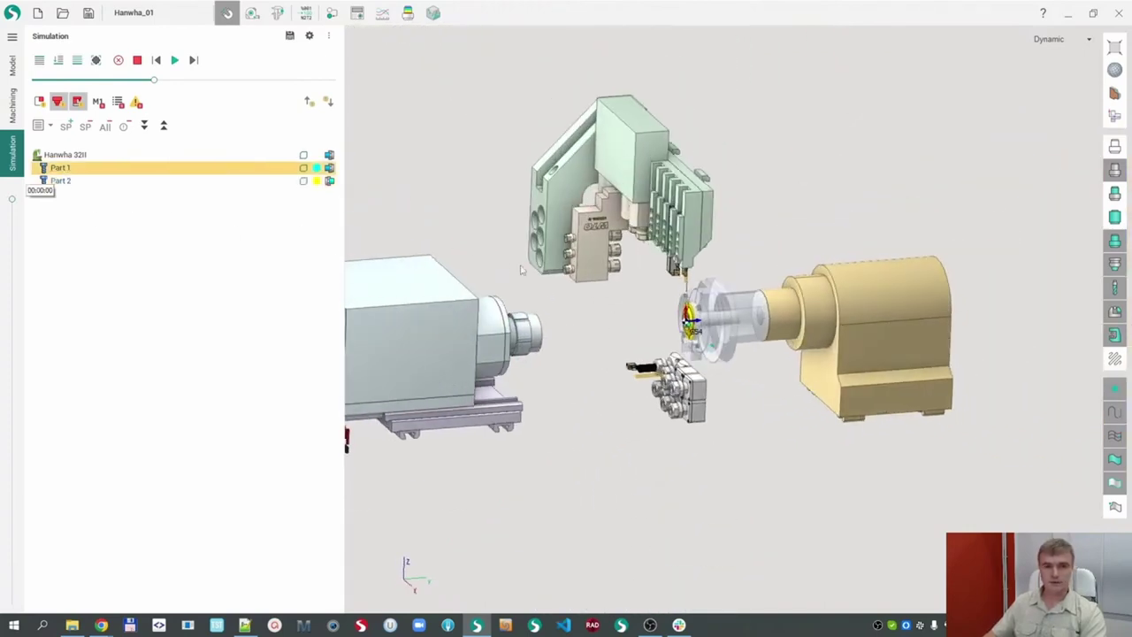
- Add a Bar feeding operation to Part 1 and open its strategy parameters
left_click(12, 101)
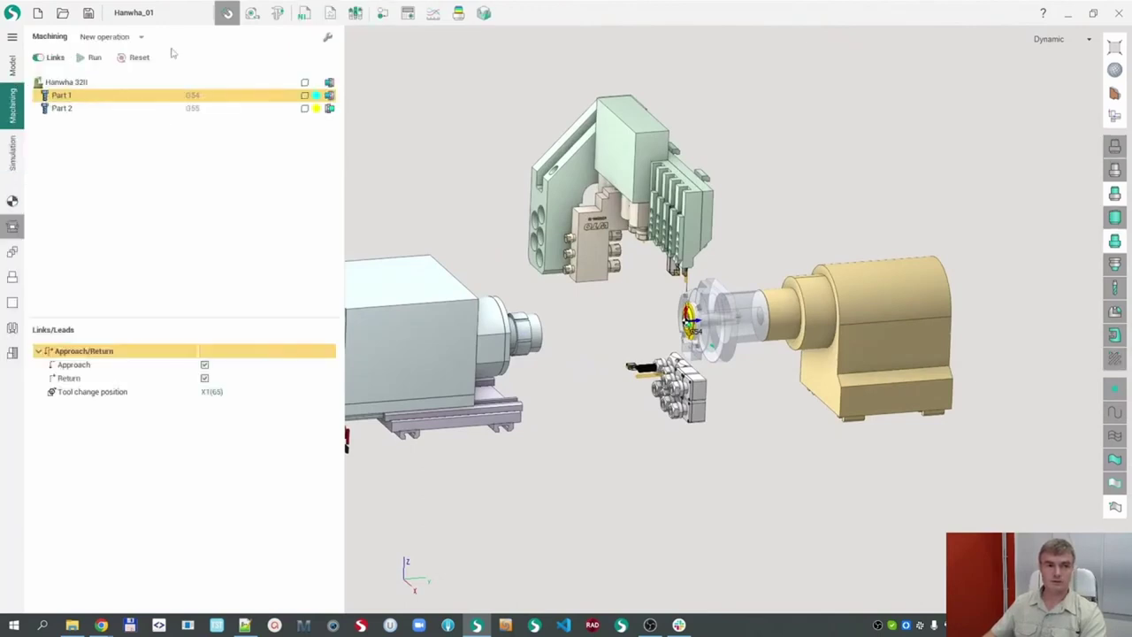
left_click(141, 36)
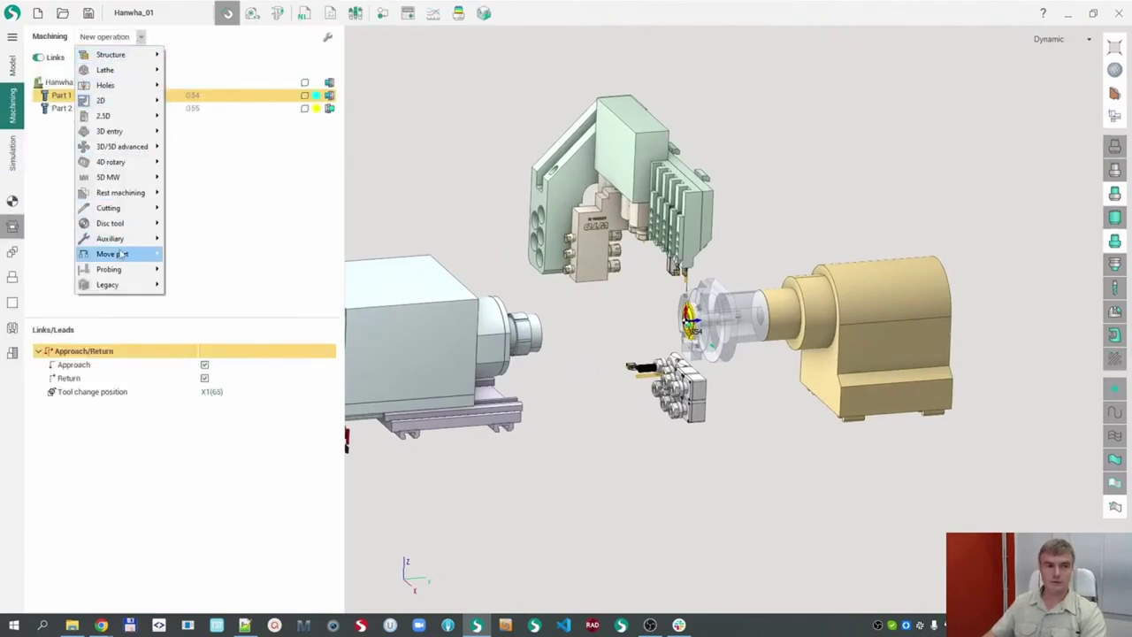
mouse_move(133, 253)
left_click(201, 254)
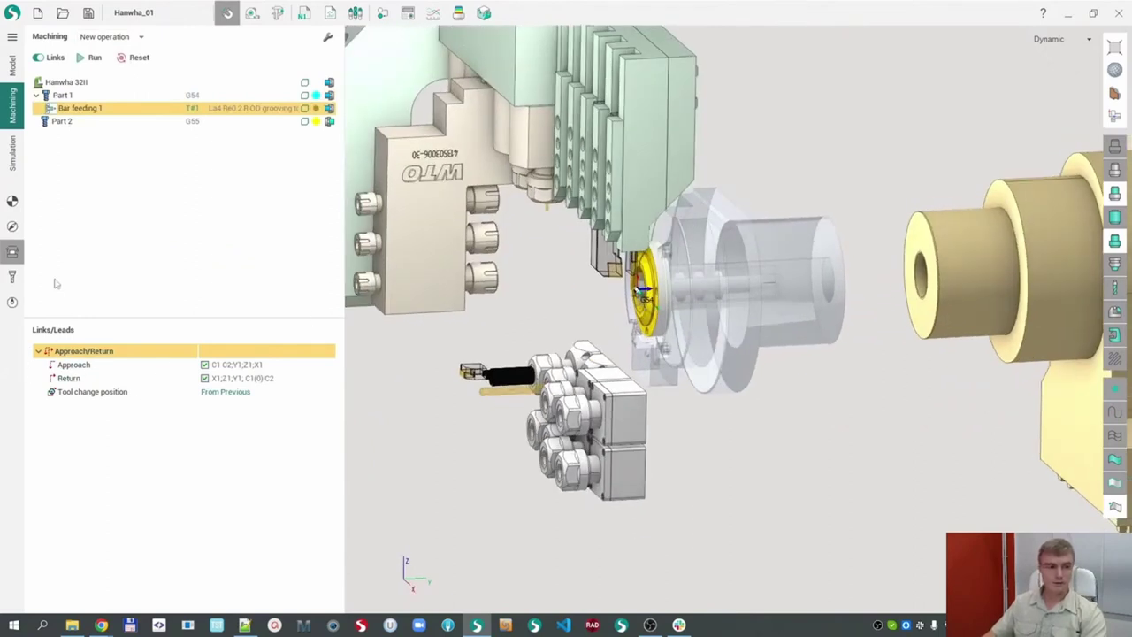
left_click(13, 226)
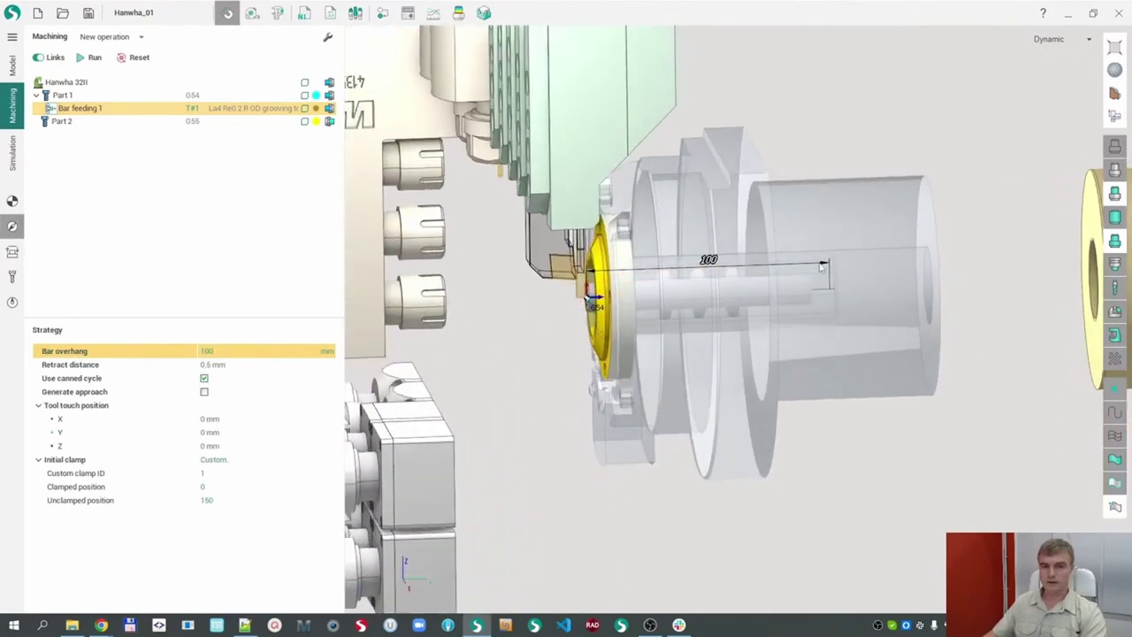
scroll(568, 305, "up", 2)
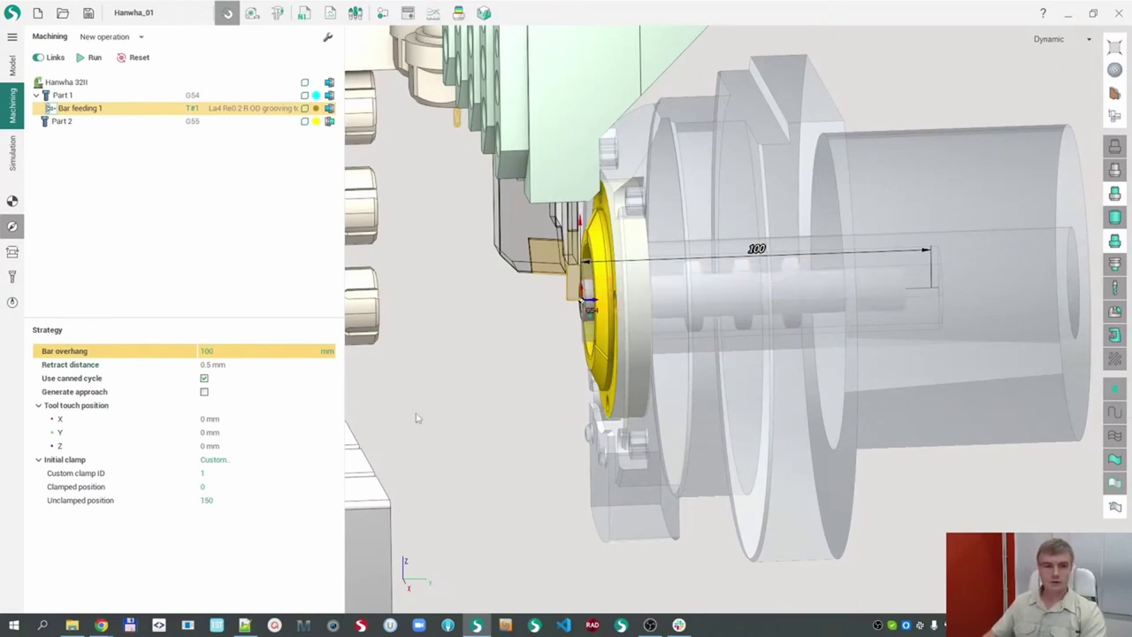
scroll(616, 247, "down", 5)
mouse_move(647, 226)
middle_mouse_down()
mouse_move(610, 228)
mouse_move(650, 222)
middle_mouse_up()
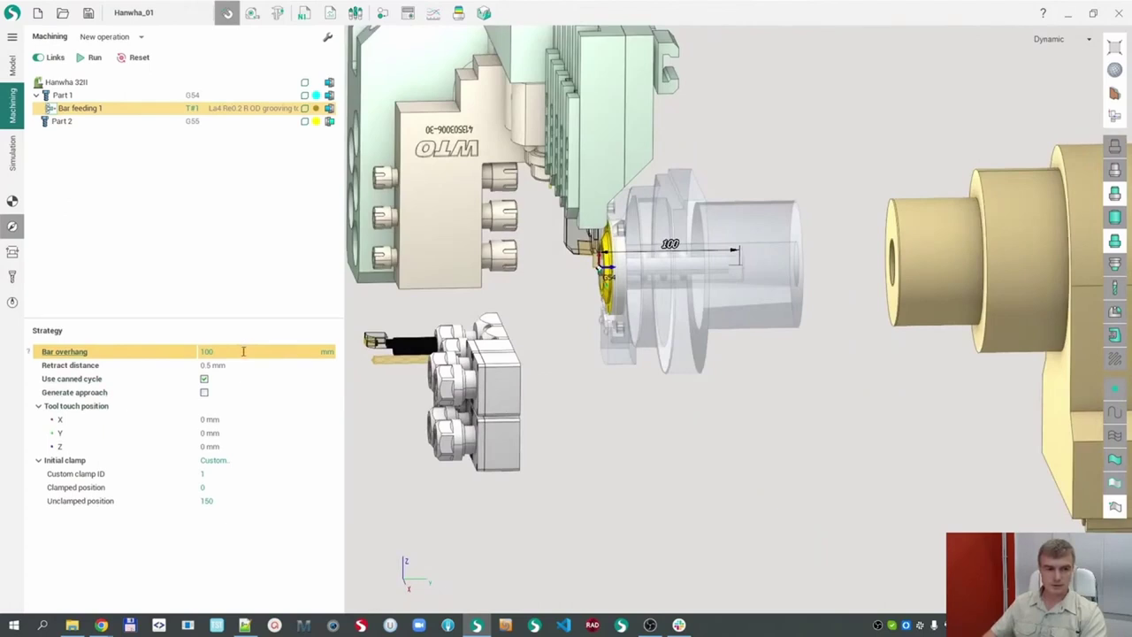
- Try shortening the bar overhang gradually to 26 mm, then raise it to 28 mm
scroll(242, 351, "down", 5)
scroll(242, 351, "up", 3)
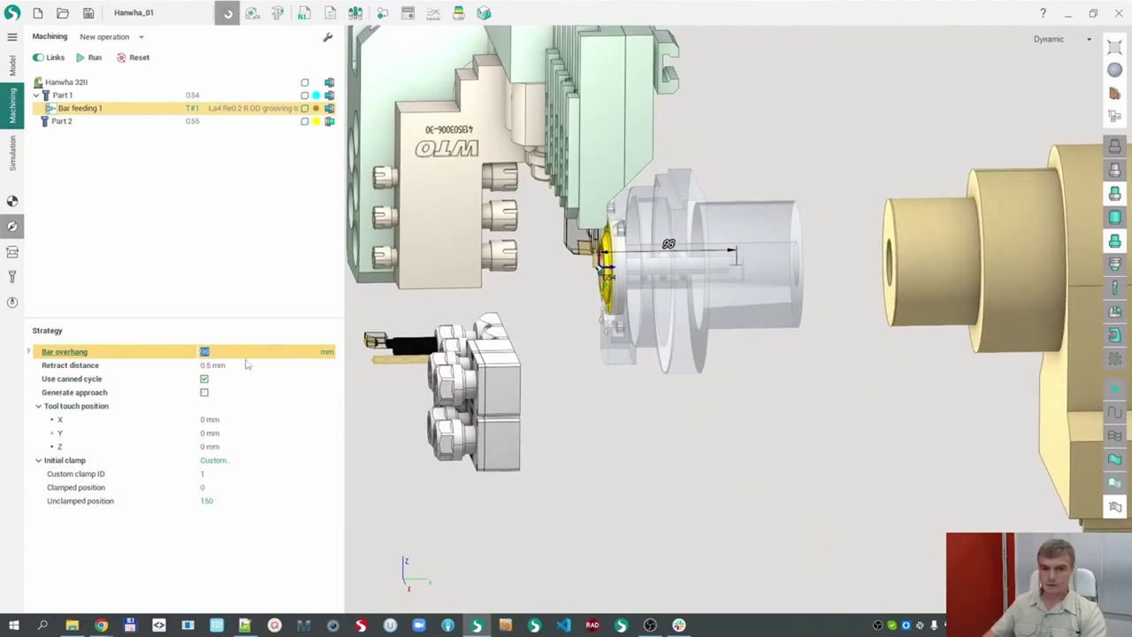
scroll(230, 352, "down", 1)
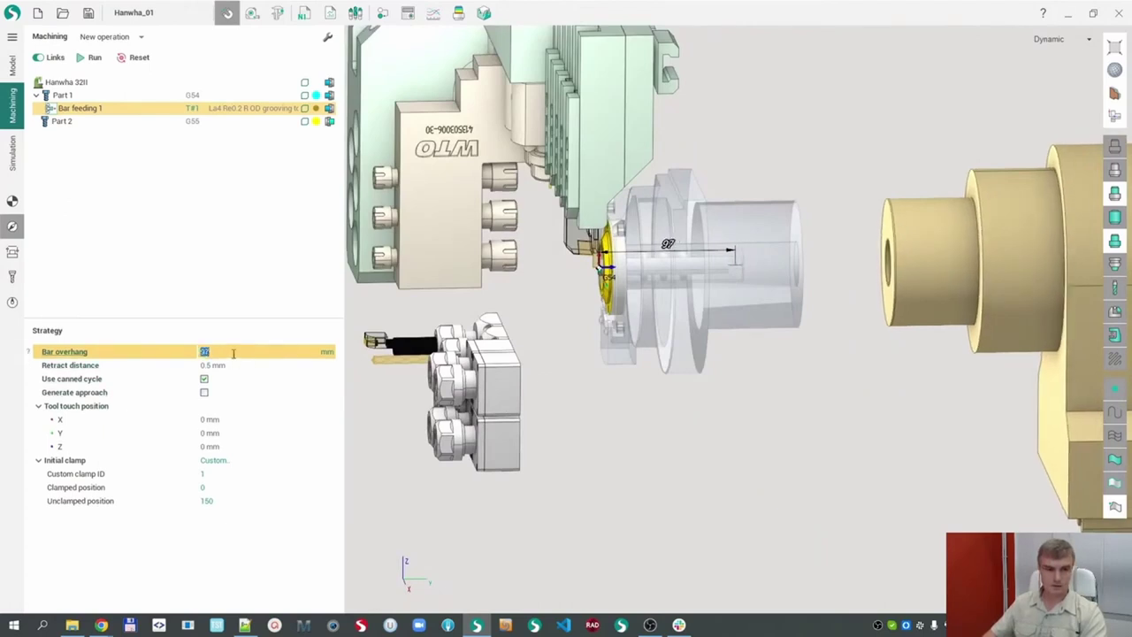
scroll(234, 353, "down", 17)
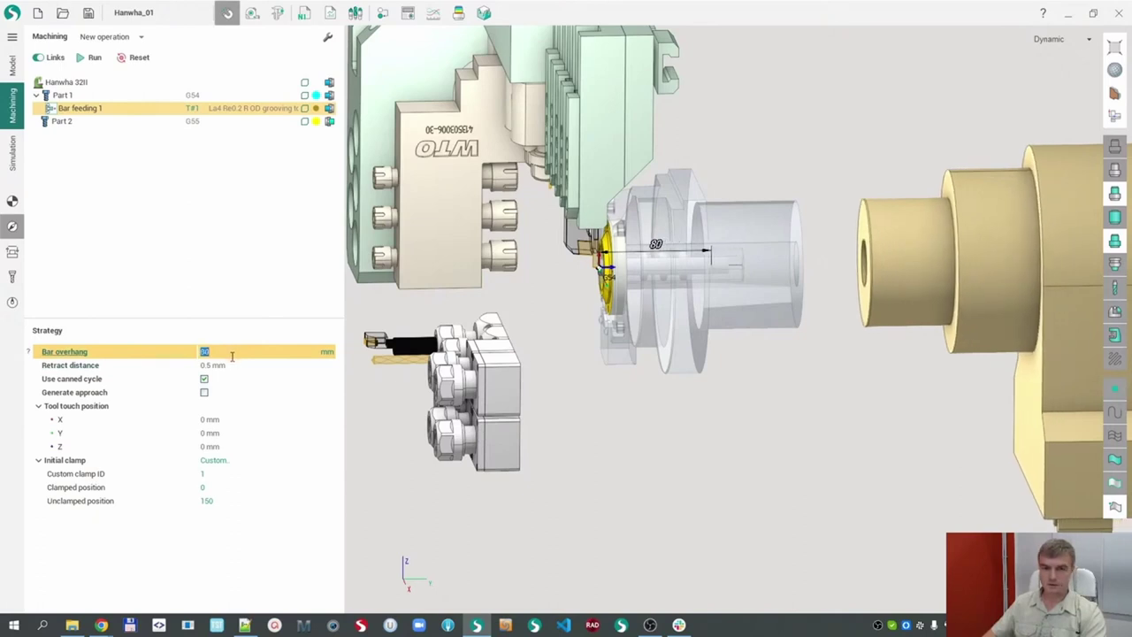
scroll(232, 355, "down", 1)
scroll(231, 352, "down", 20)
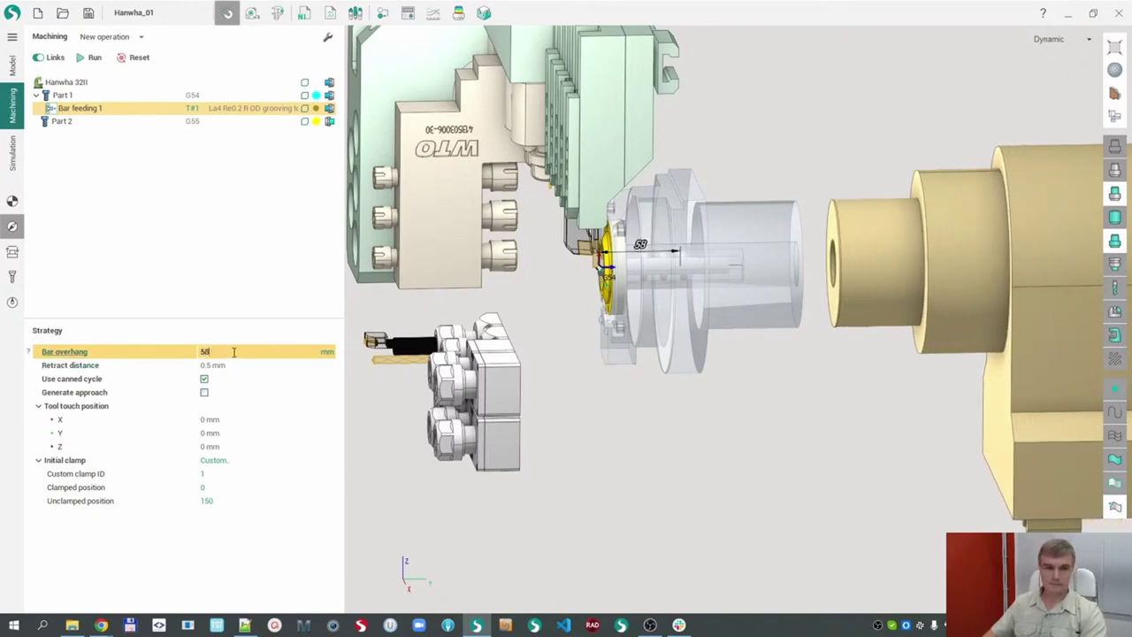
scroll(232, 352, "down", 20)
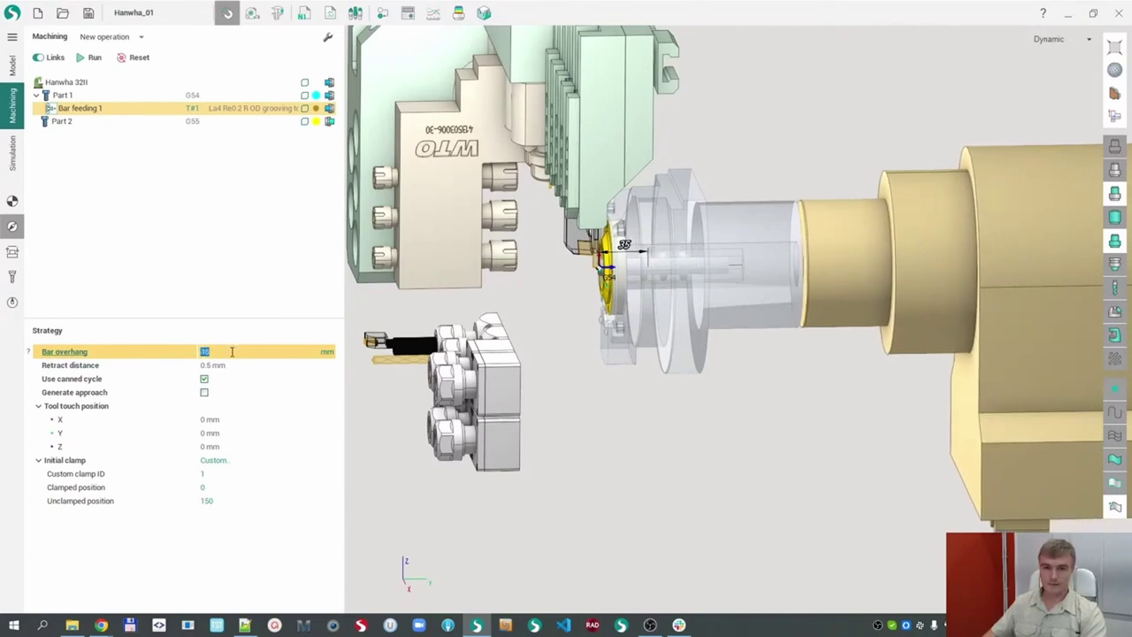
scroll(232, 352, "down", 9)
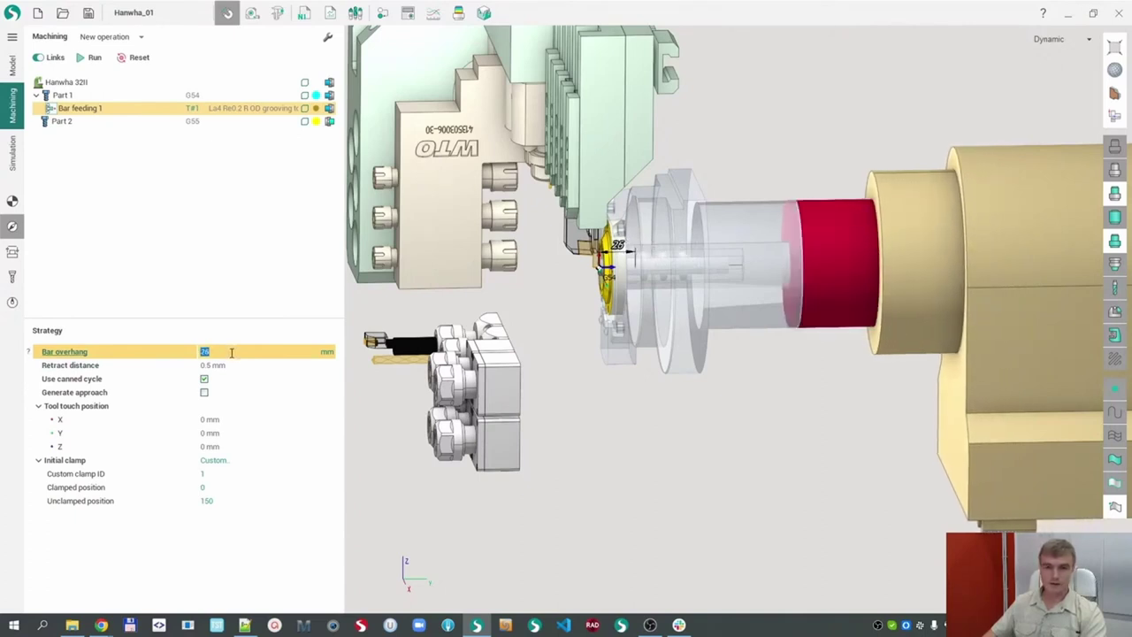
scroll(232, 352, "up", 2)
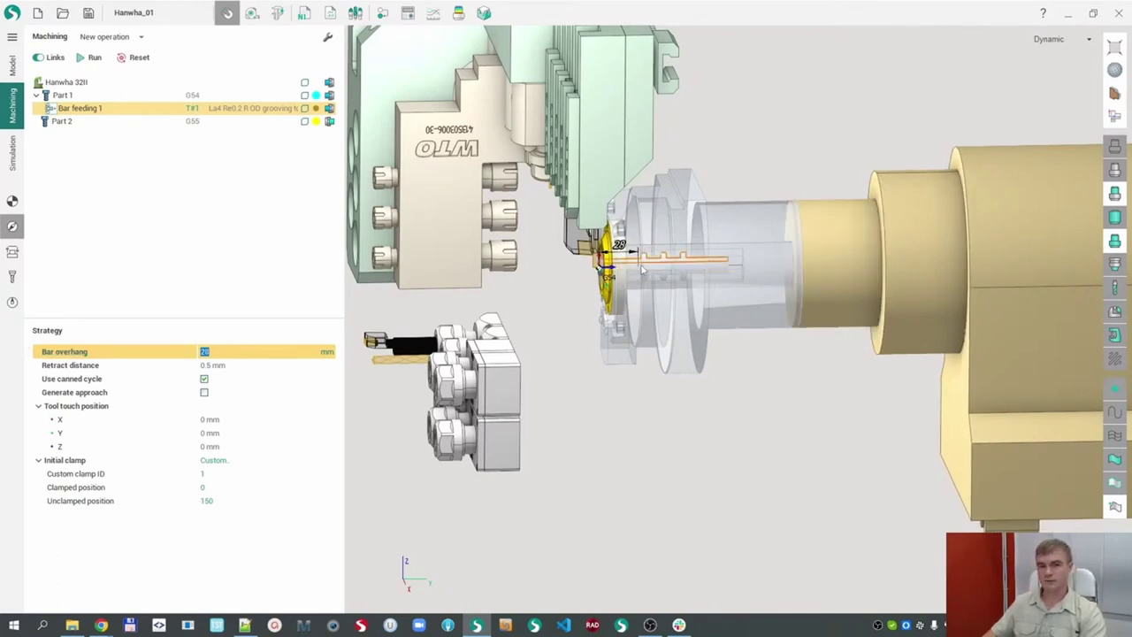
- Try bar overhangs of 27 mm and 26 mm and compare the spindle positions for collisions
middle_click_drag(638, 276, 616, 199)
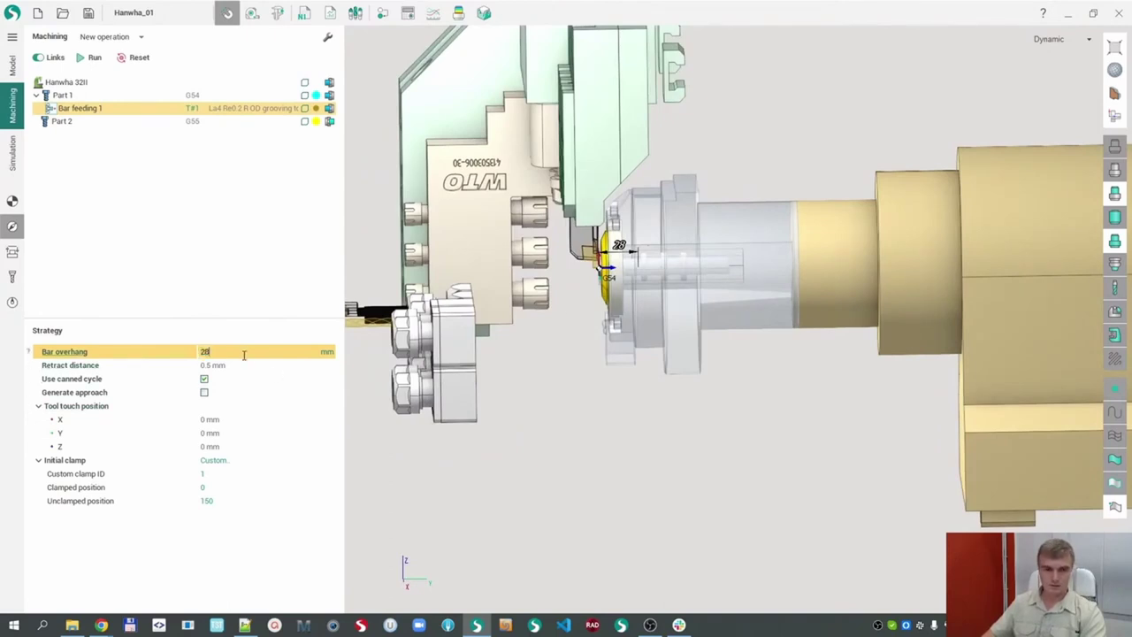
scroll(247, 353, "down", 2)
scroll(247, 352, "up", 1)
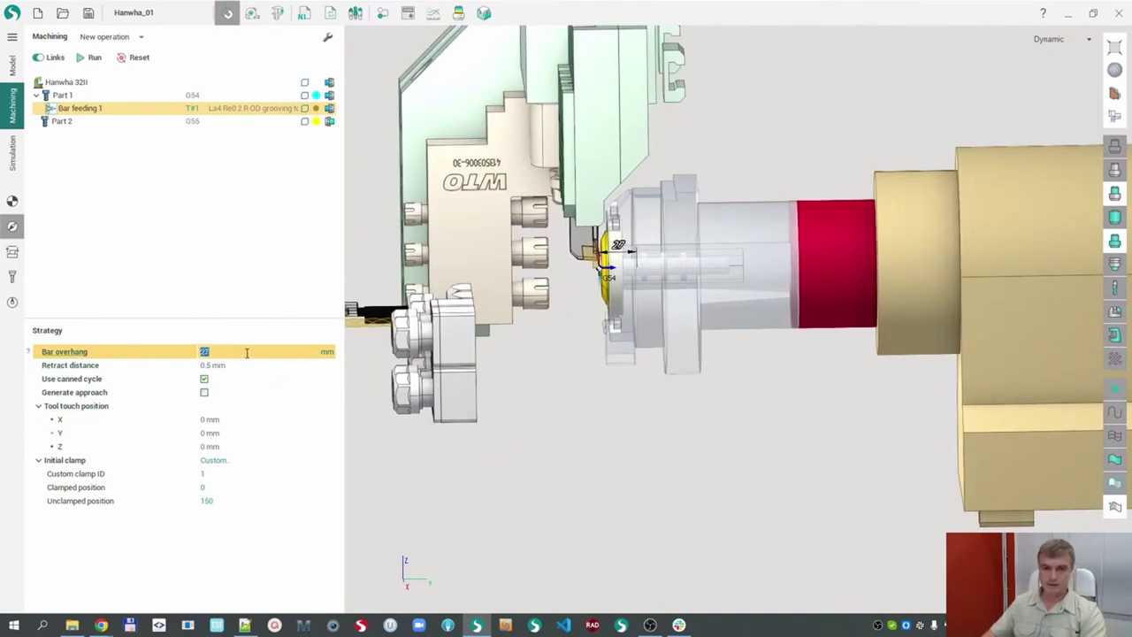
scroll(247, 353, "down", 1)
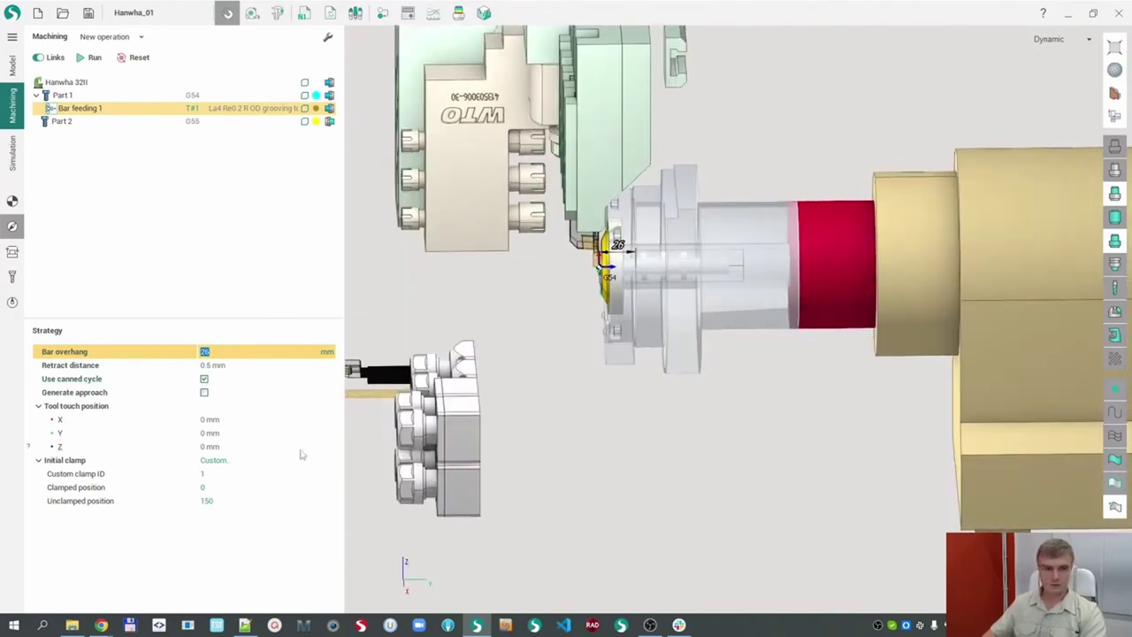
left_click(293, 364)
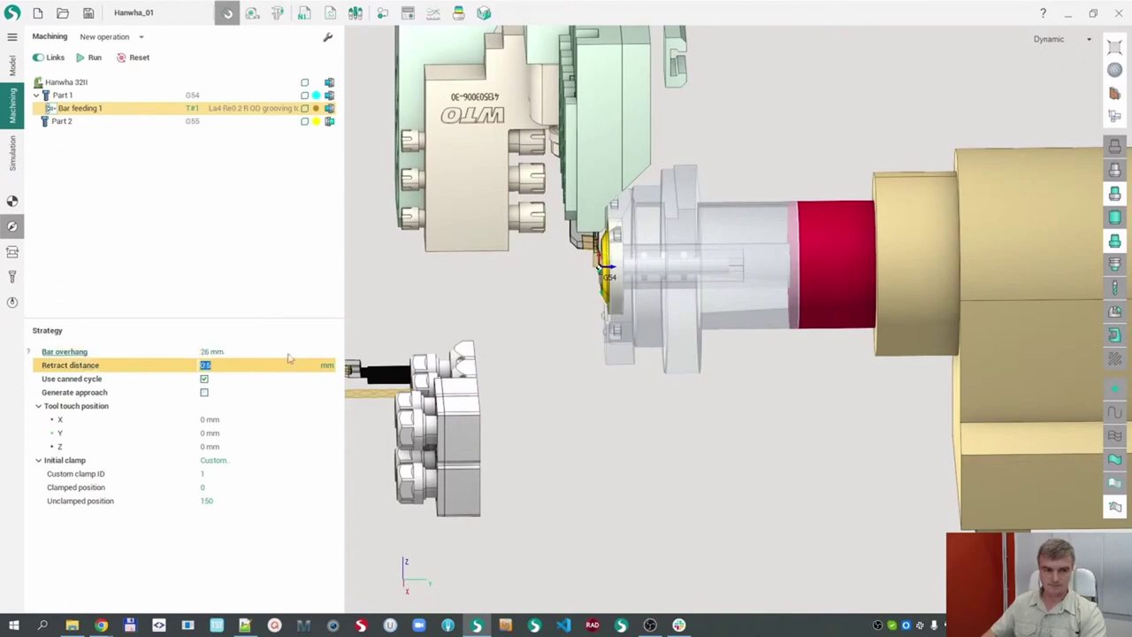
- Try longer bar overhangs of 70 mm and 100 mm for the bar feeding
left_click(288, 352)
scroll(289, 352, "up", 2)
scroll(289, 353, "up", 4)
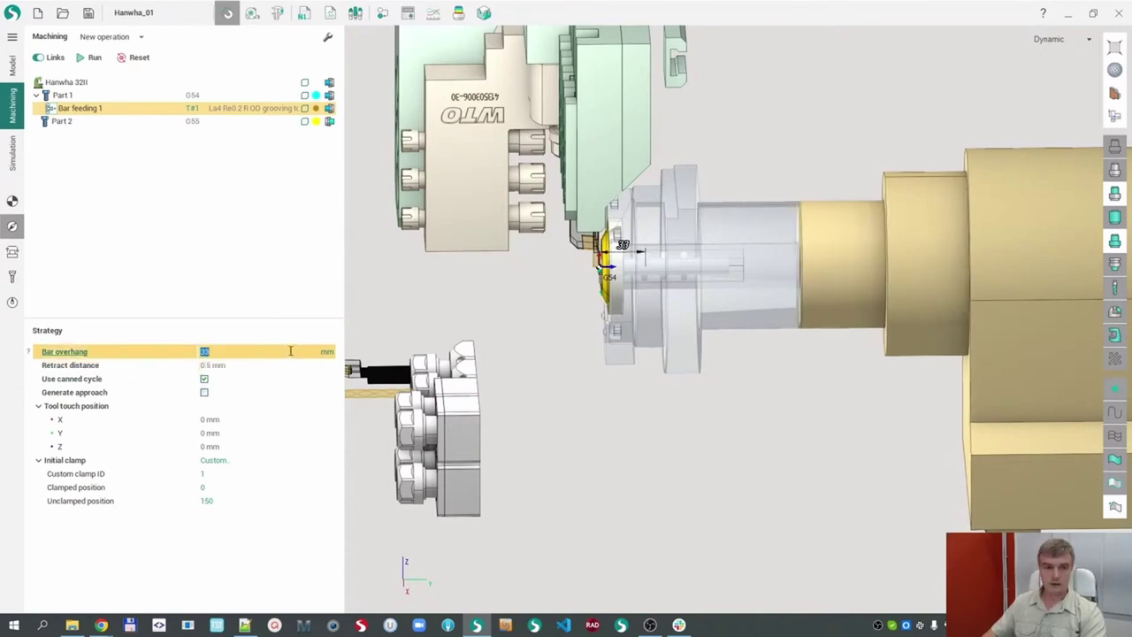
type("70")
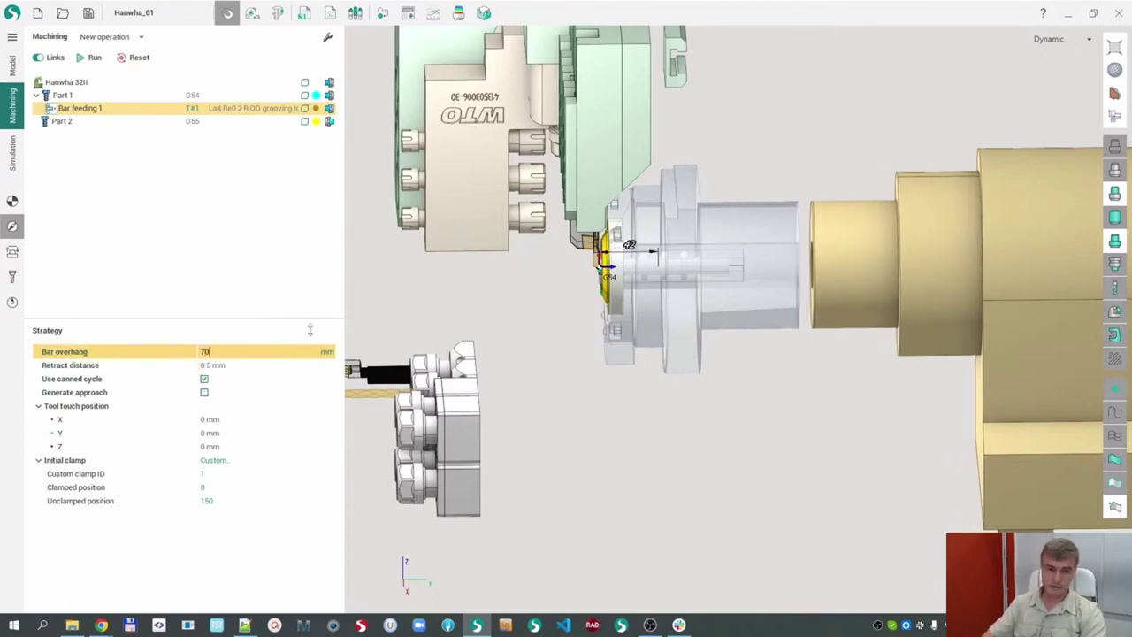
key("Return")
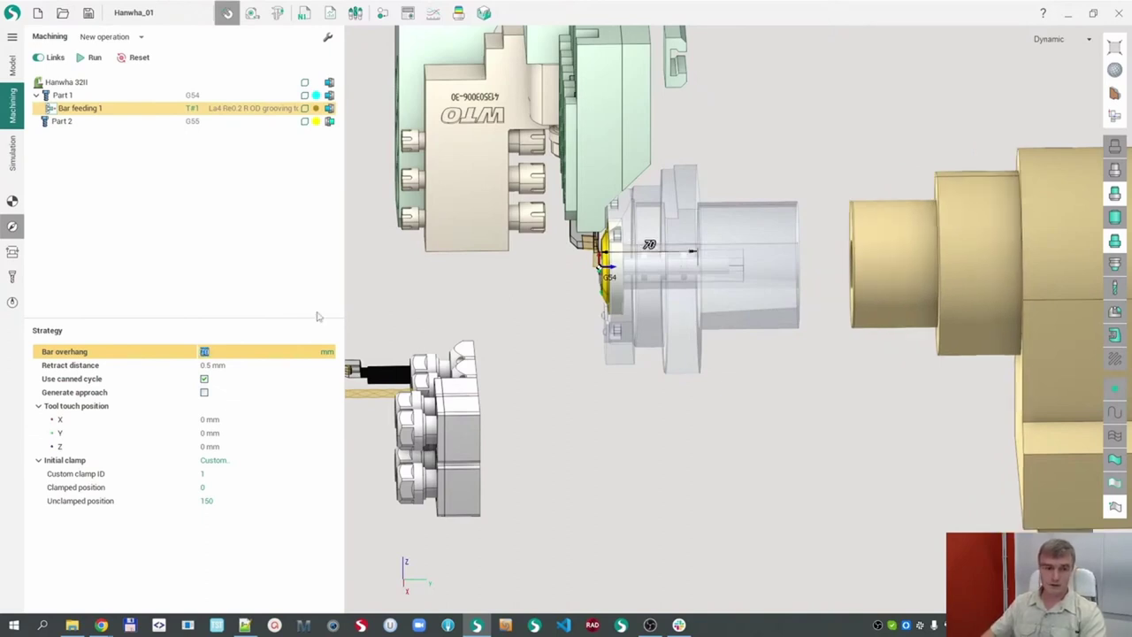
type("100")
key("Return")
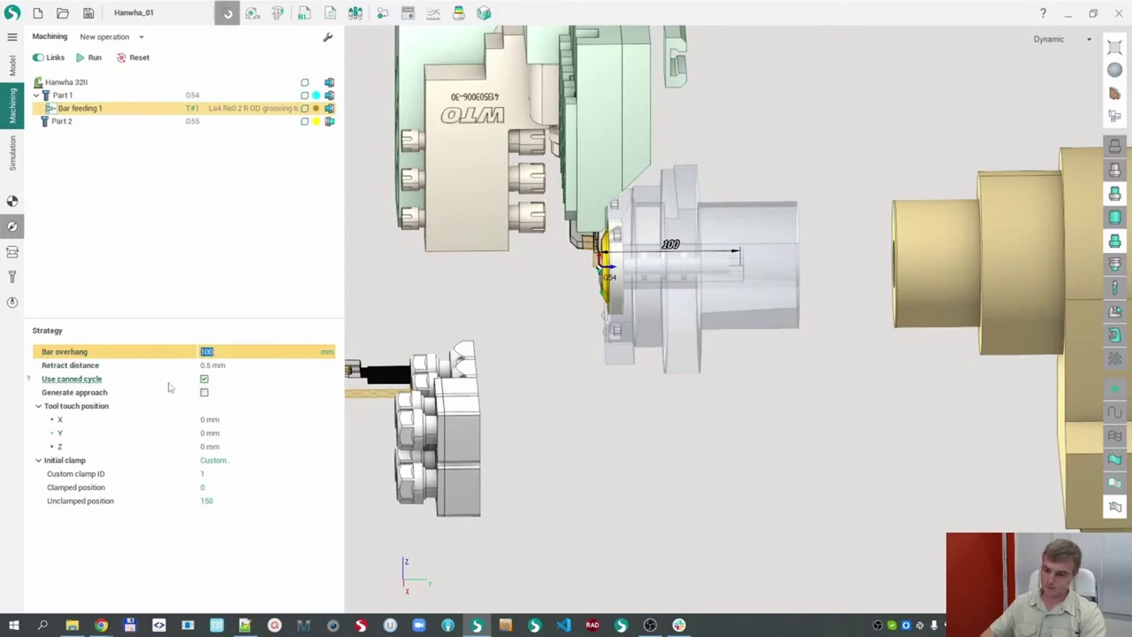
- Set the bar overhang to 70 mm and calculate the Bar feeding operation
type("1")
type("0")
key("Return")
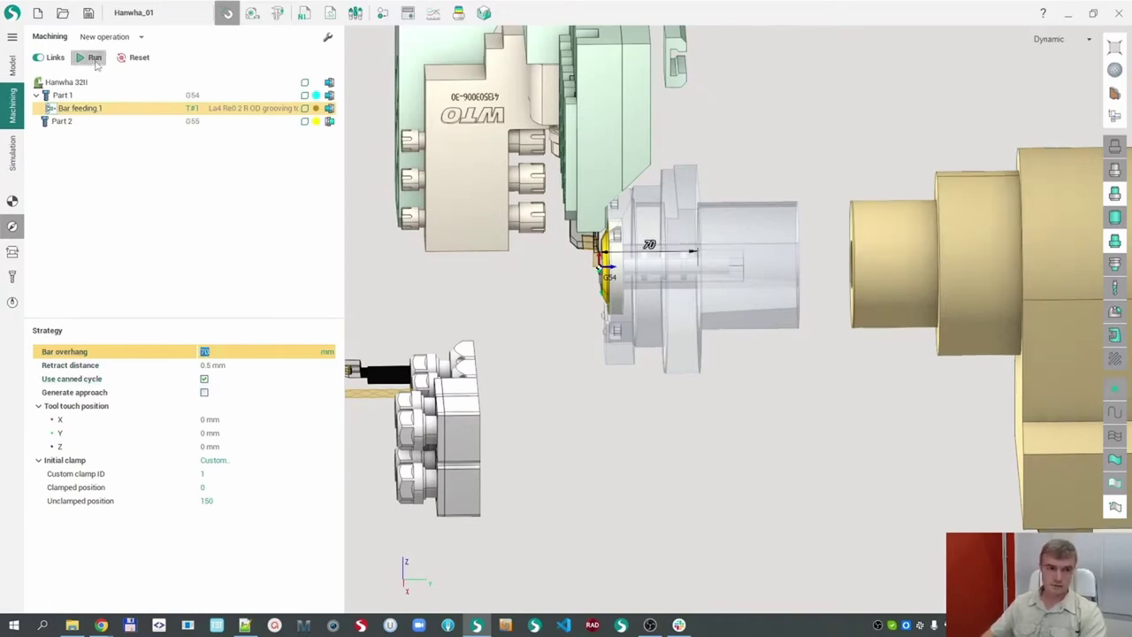
scroll(592, 265, "up", 2)
scroll(486, 262, "down", 3)
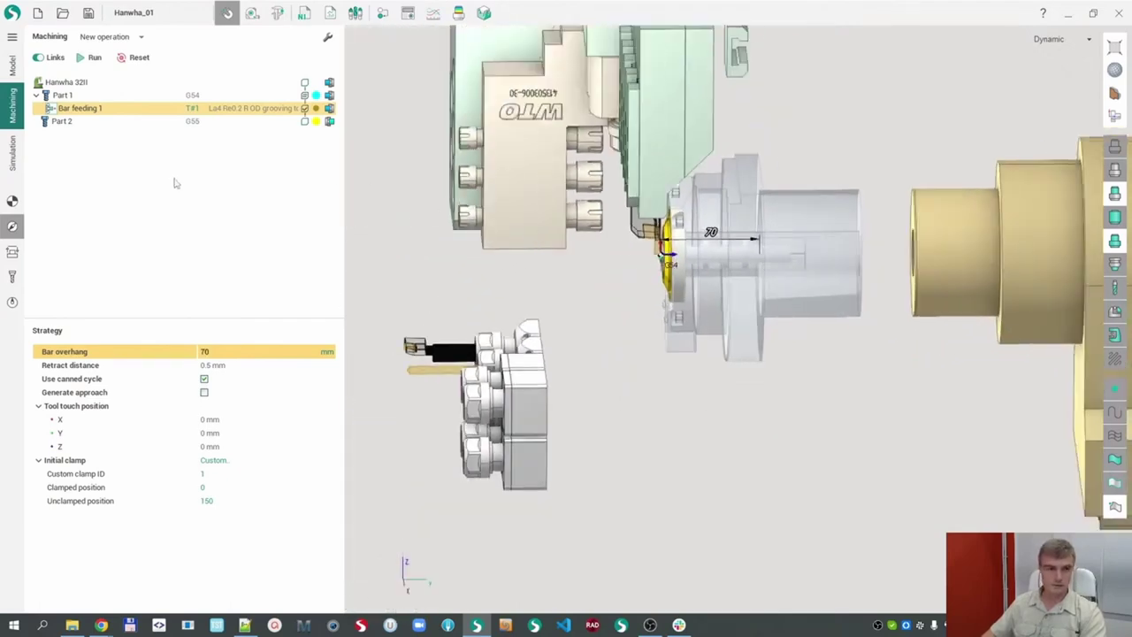
- Add an OD Roughing lathe operation to Part 1 following the bar feeding
left_click(142, 37)
left_click(383, 175)
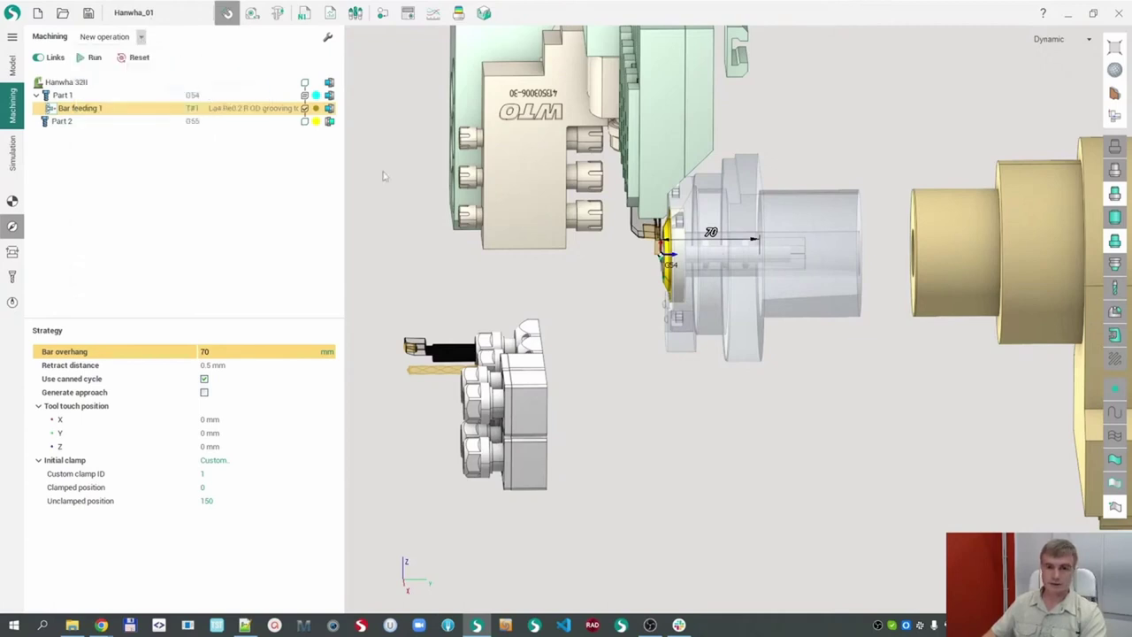
scroll(558, 274, "up", 3)
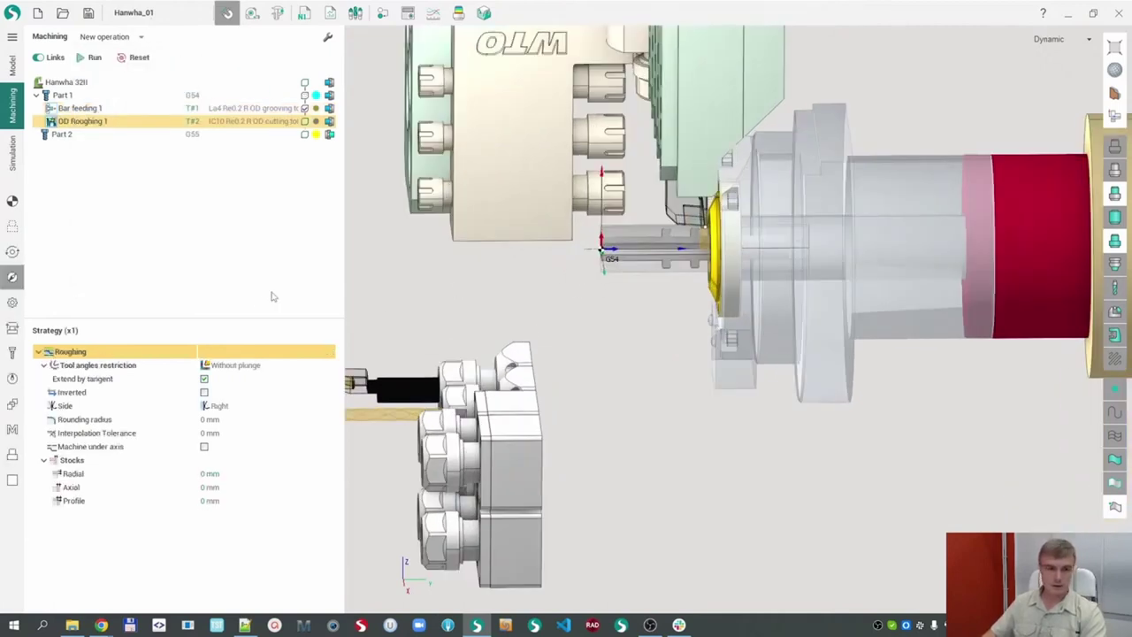
- In the roughing job assignment, pull the contour's end back to the first flange and extend it at 90° by about 2.6 mm
left_click(12, 227)
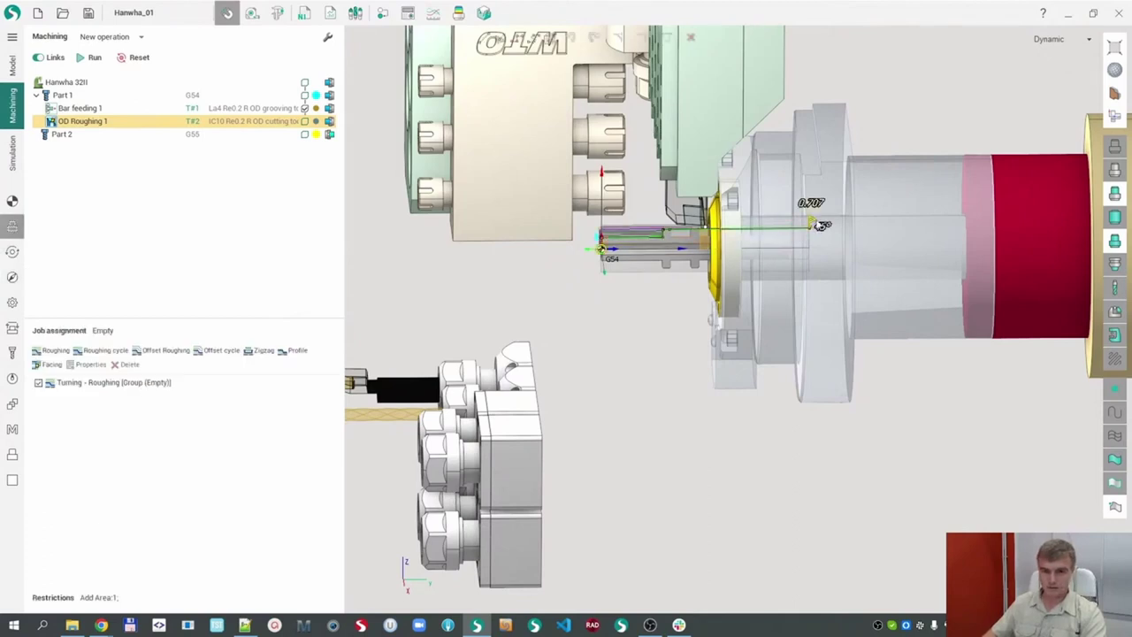
left_click_drag(782, 228, 663, 228)
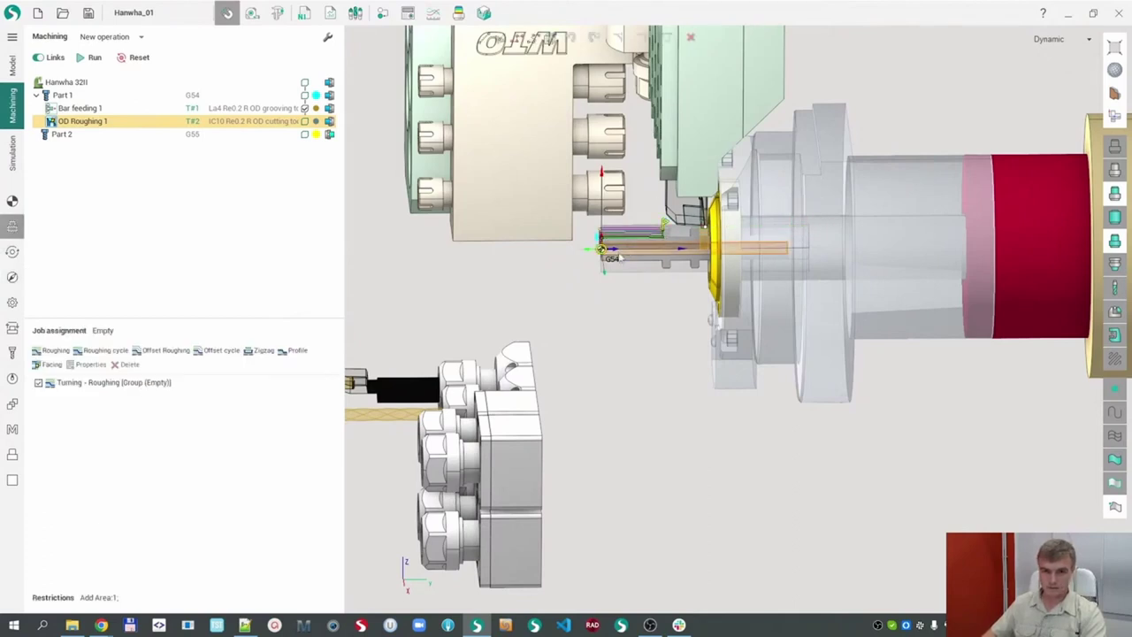
scroll(668, 227, "up", 5)
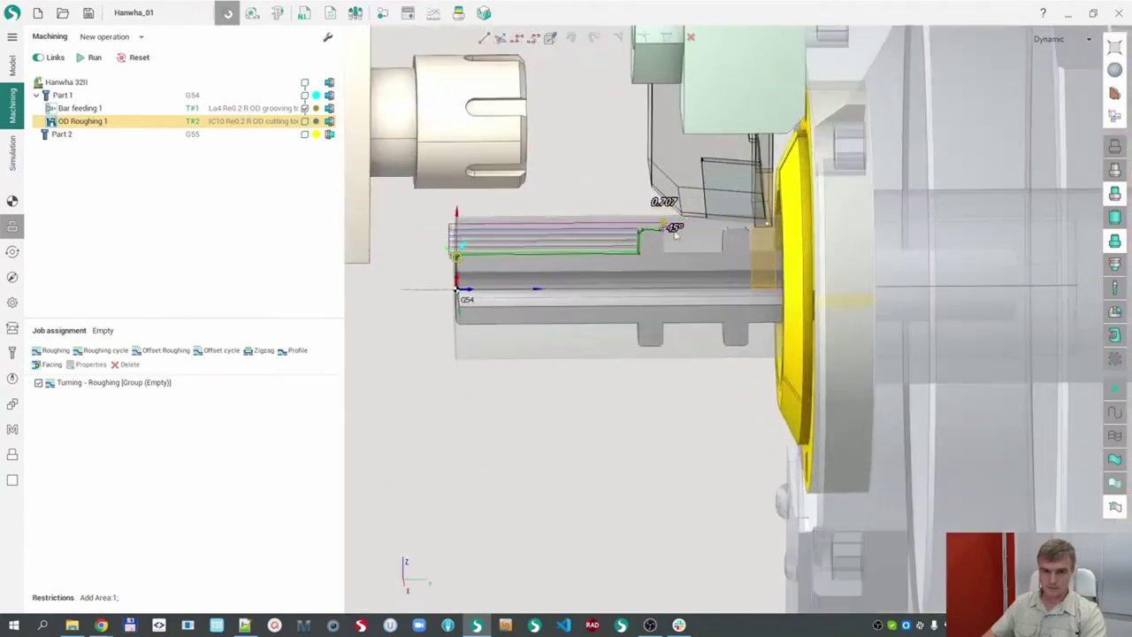
scroll(675, 232, "up", 4)
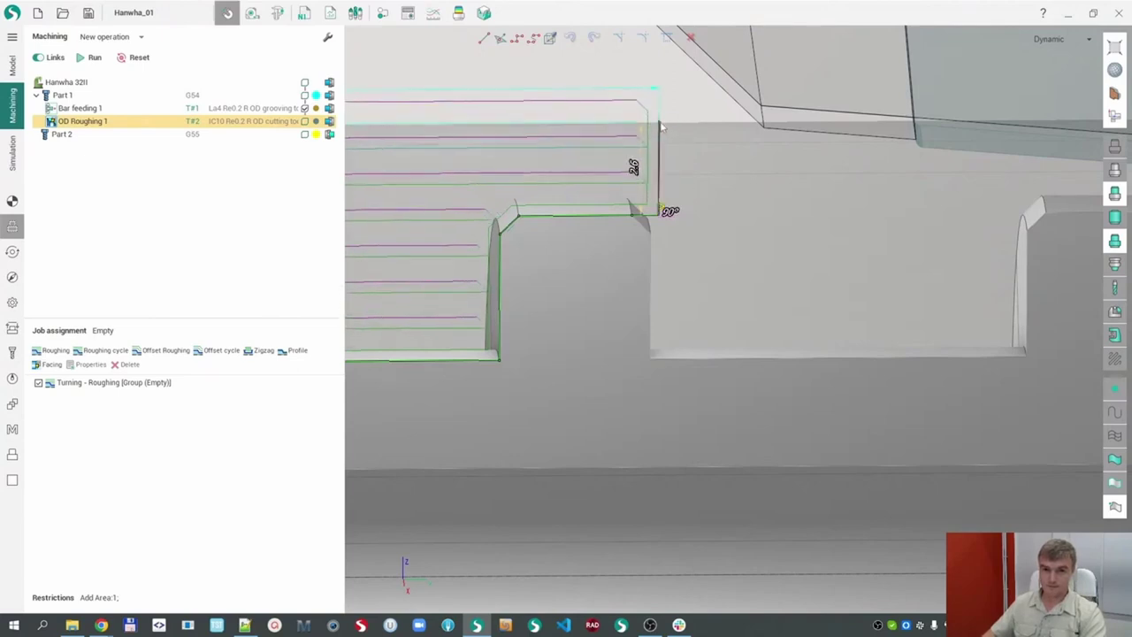
- Set the roughing contour's 90° end extension to 2 mm
middle_click_drag(630, 115, 619, 122)
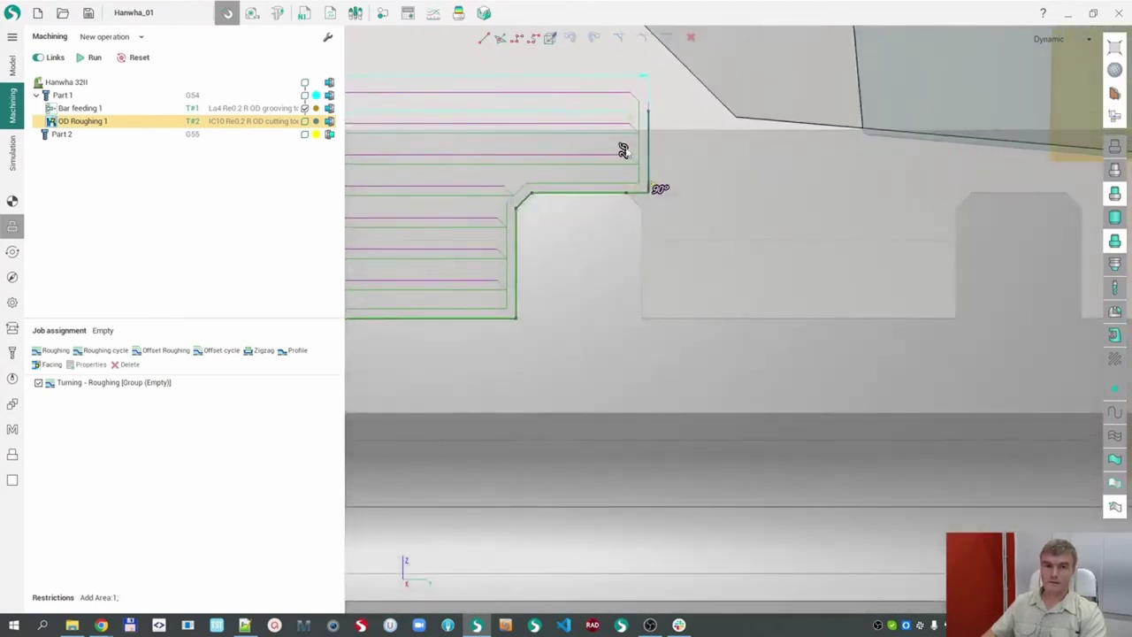
left_click(625, 152)
type("2.2")
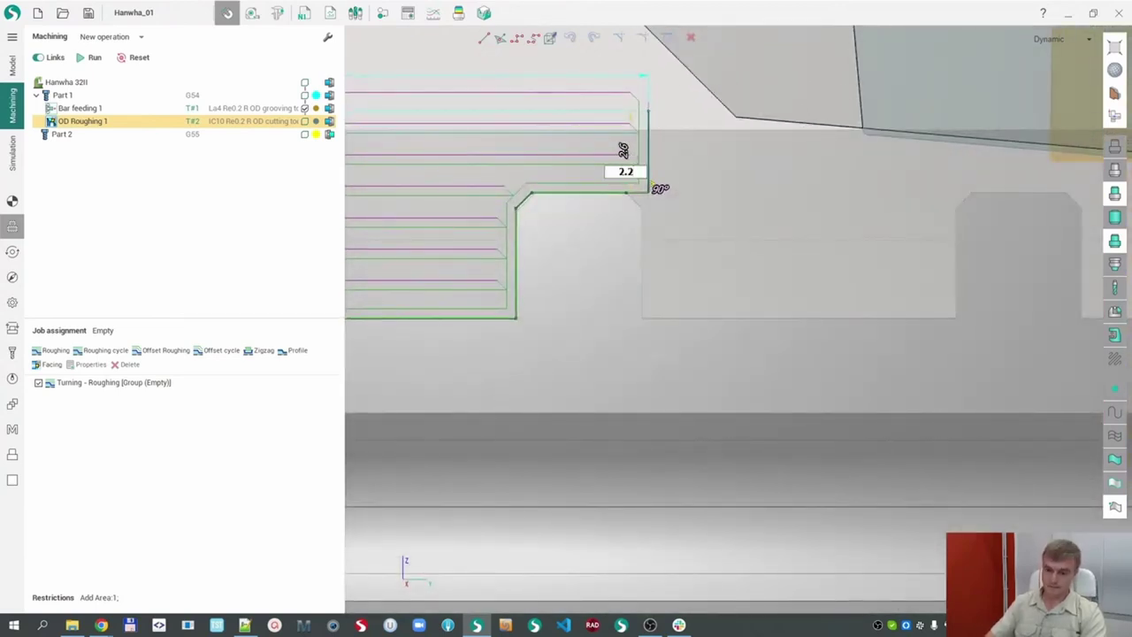
scroll(643, 252, "down", 1)
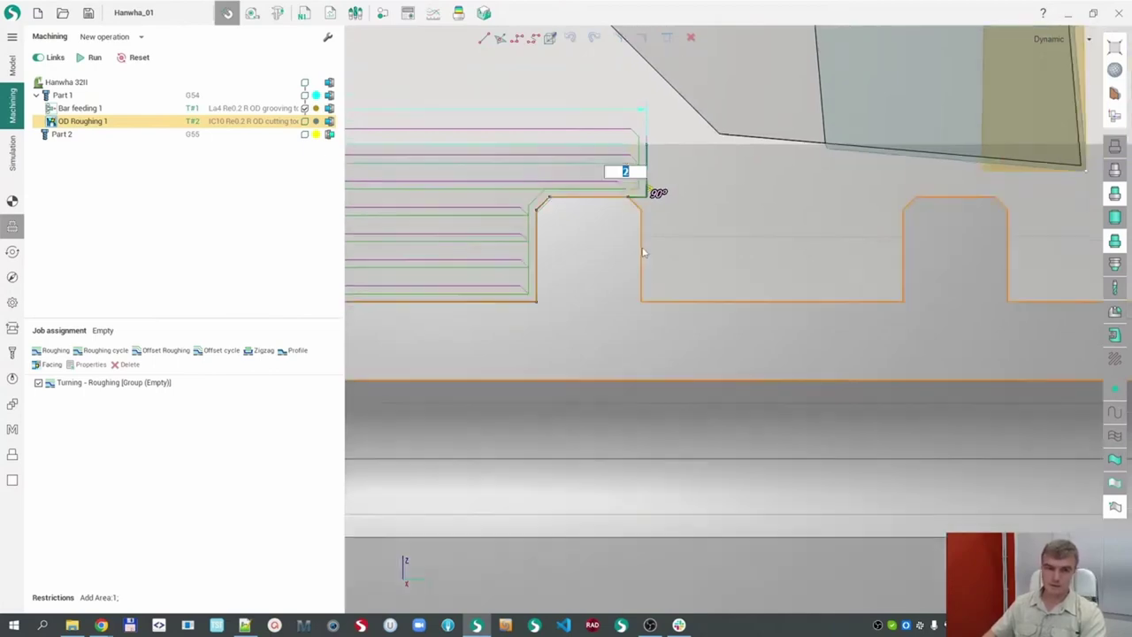
scroll(643, 252, "down", 2)
scroll(686, 208, "down", 1)
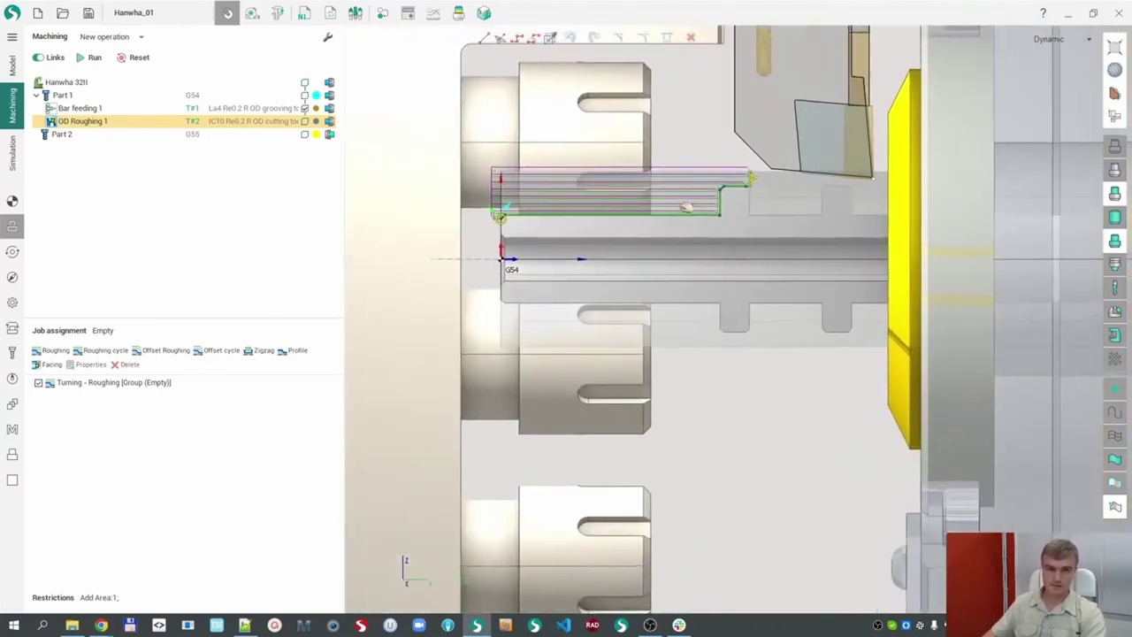
- Inspect the roughing contour's start at the bar face and calculate the OD Roughing toolpath
scroll(500, 256, "up", 4)
middle_click_drag(500, 263, 507, 281)
scroll(487, 381, "down", 3)
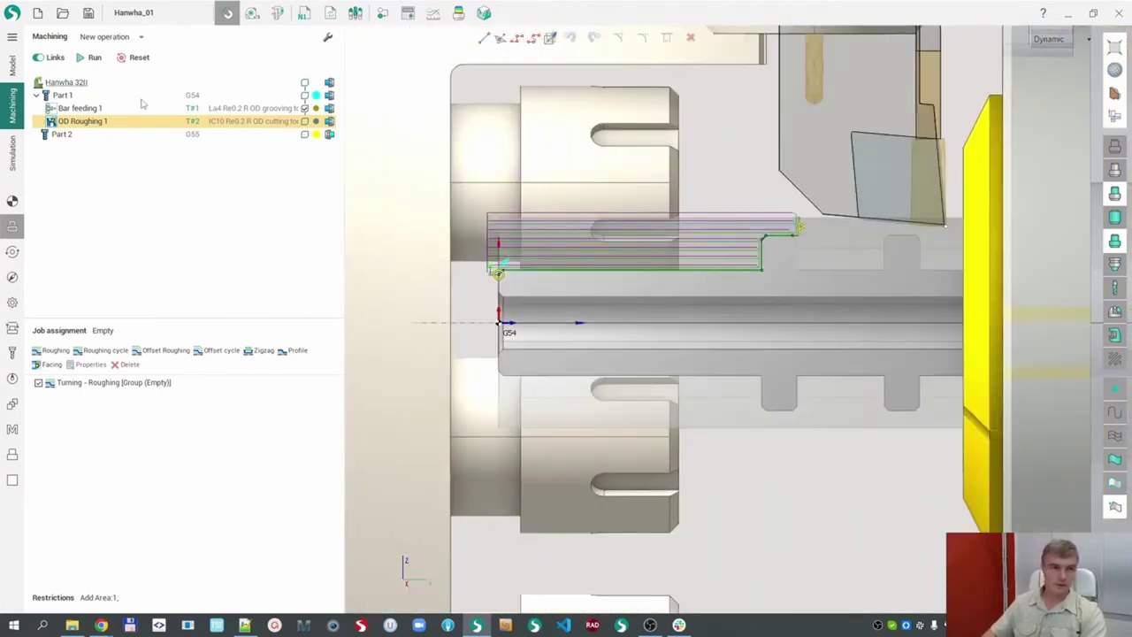
left_click(93, 58)
scroll(710, 309, "down", 3)
middle_click_drag(710, 308, 668, 274)
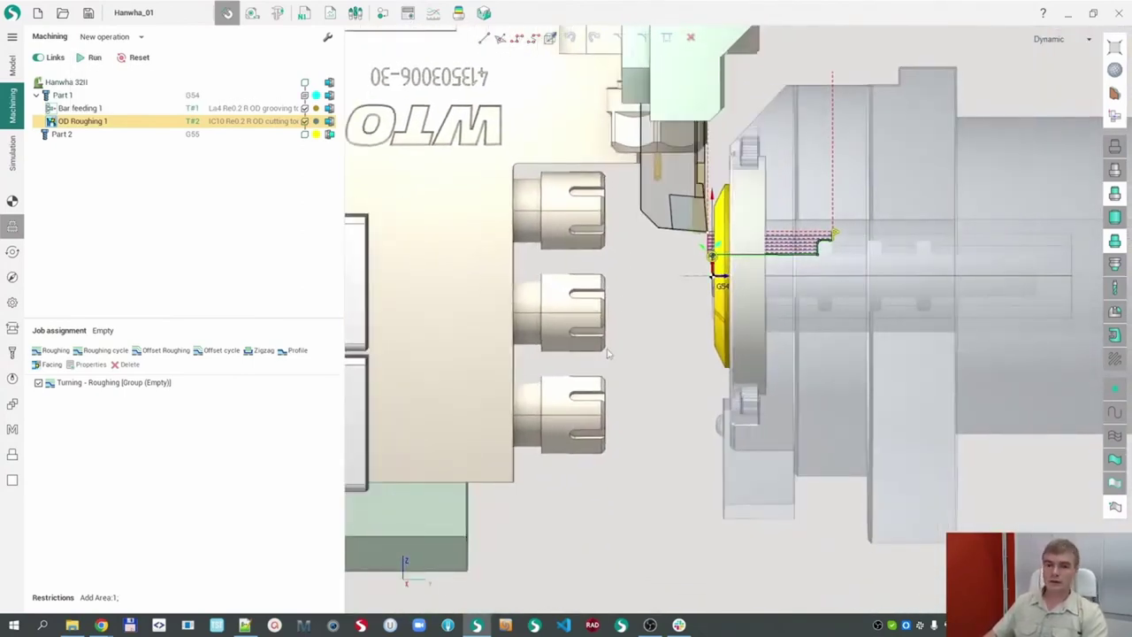
- Add a Sub spindle working operation to Part 1 following the OD Roughing and enlarge its strategy parameter area
middle_click_drag(771, 310, 655, 332)
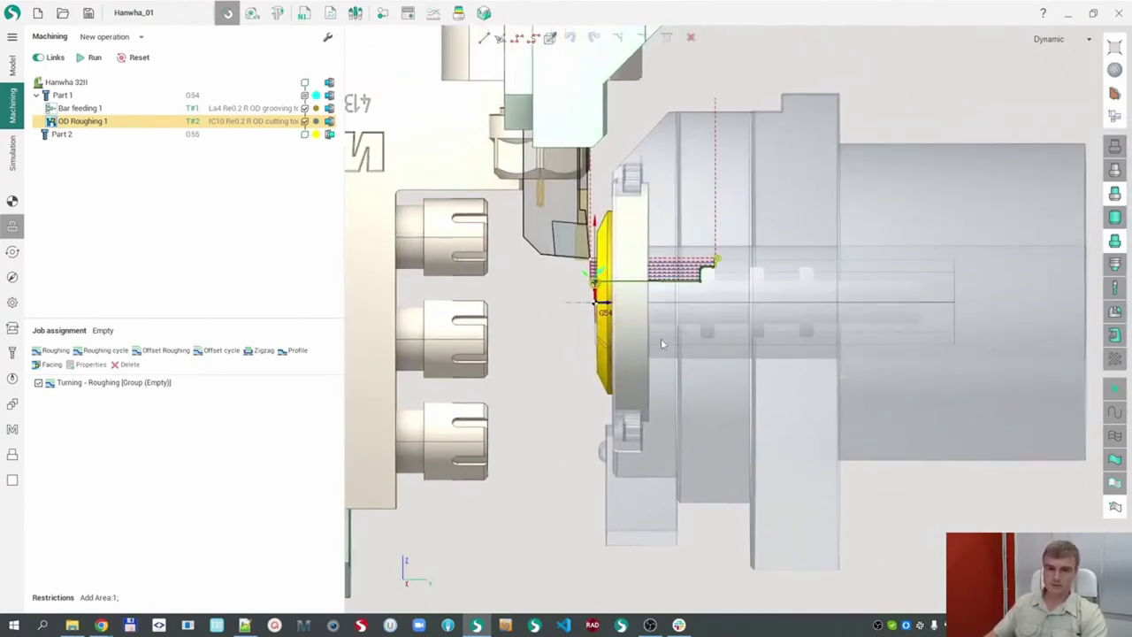
scroll(680, 345, "down", 1)
middle_click_drag(680, 345, 742, 316)
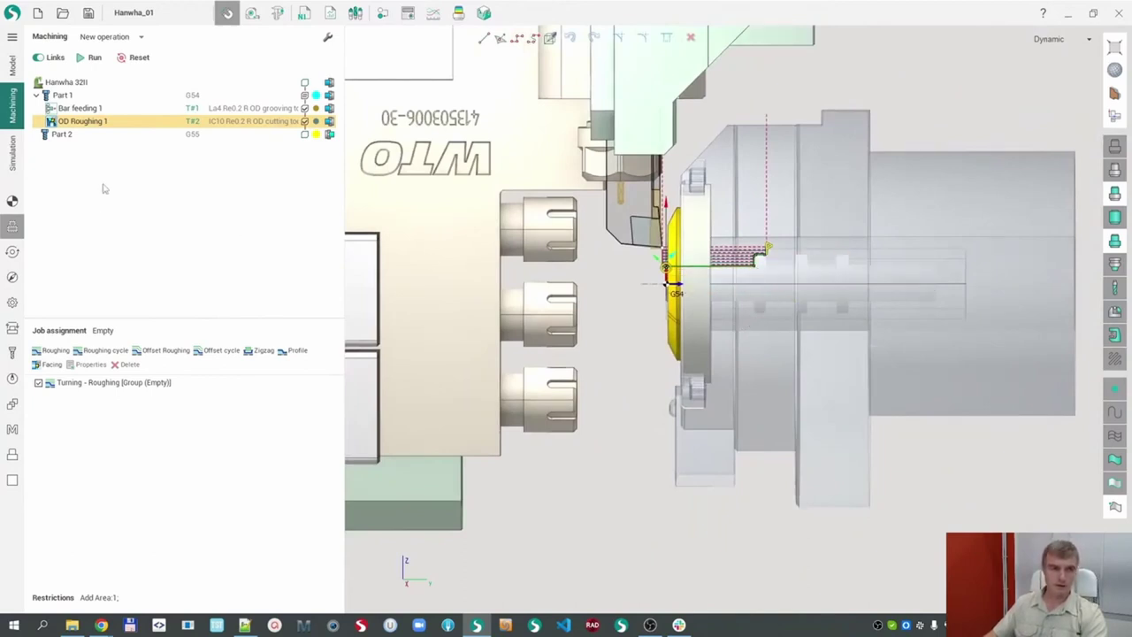
left_click(141, 41)
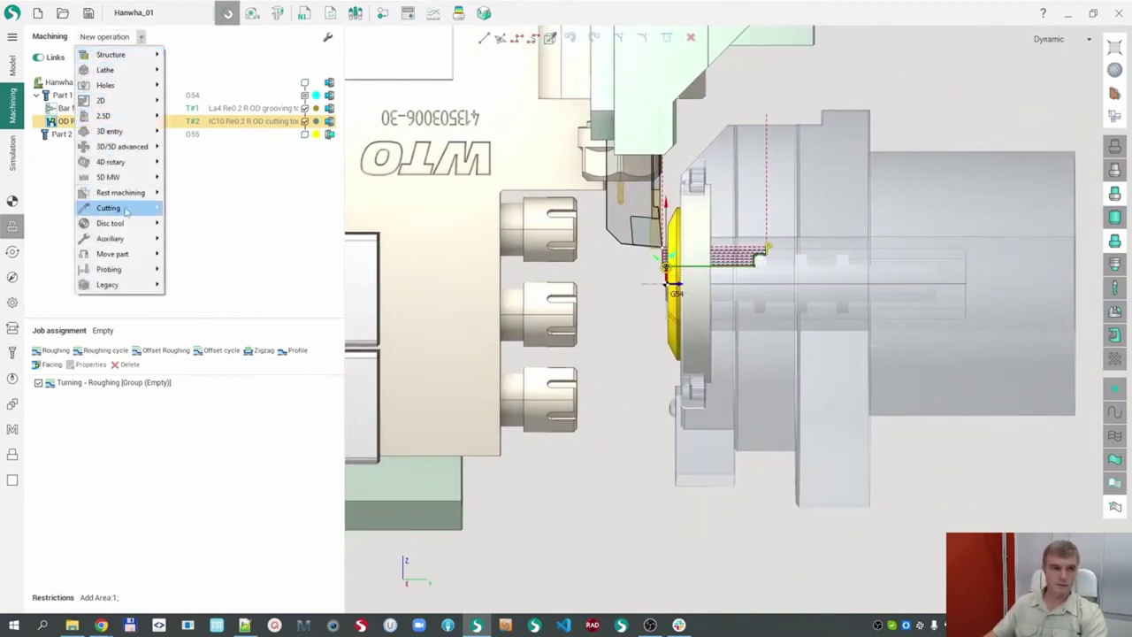
mouse_move(119, 255)
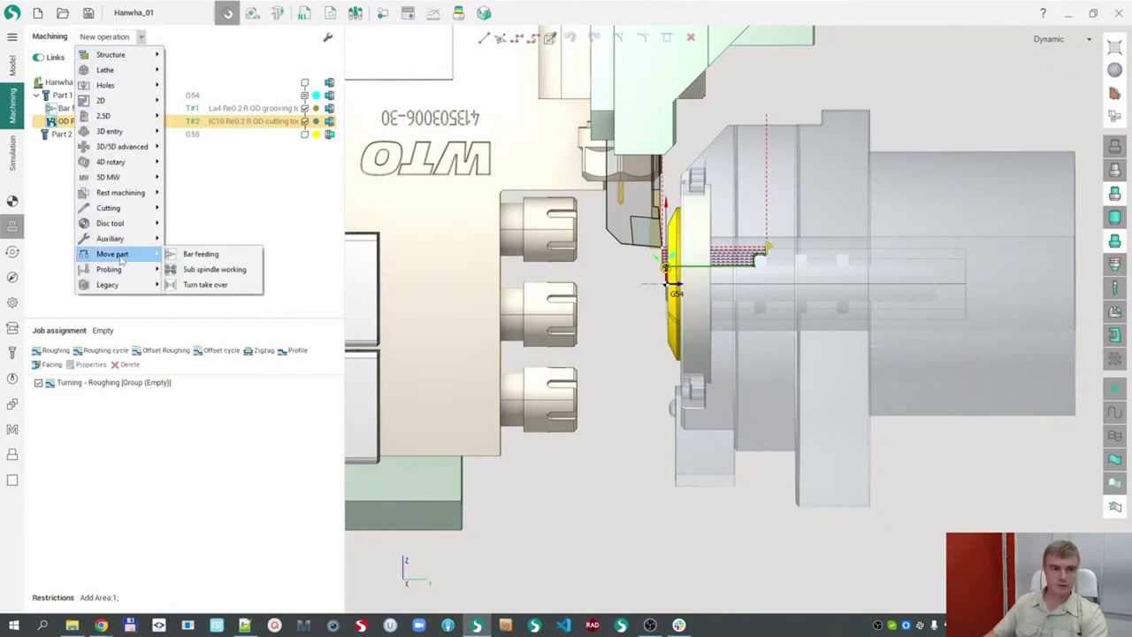
left_click(214, 268)
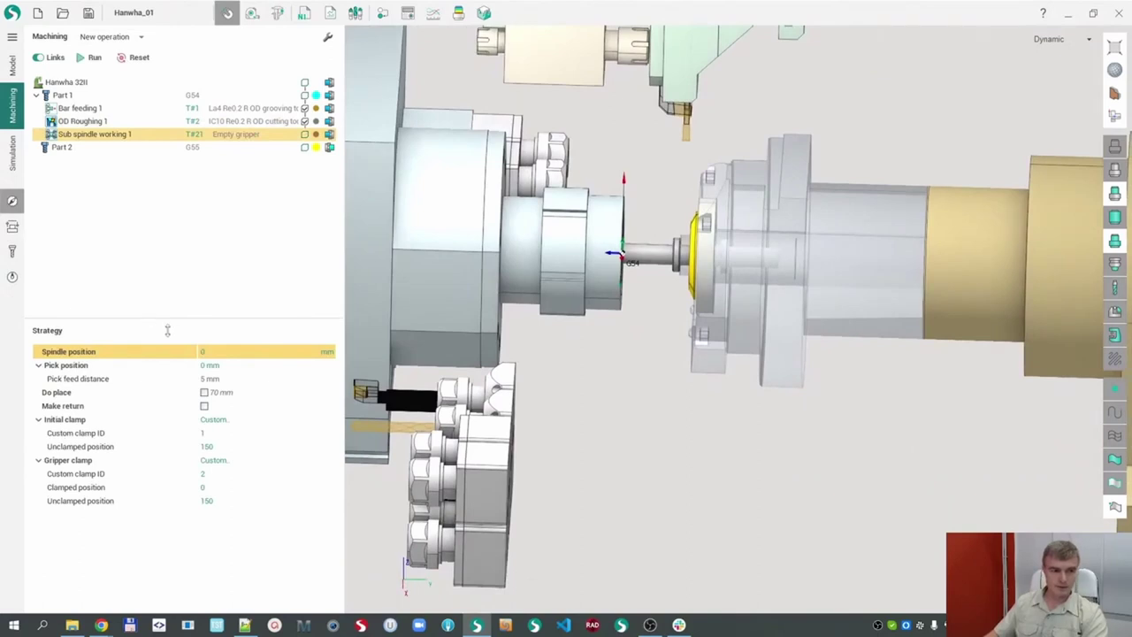
left_click_drag(167, 330, 167, 274)
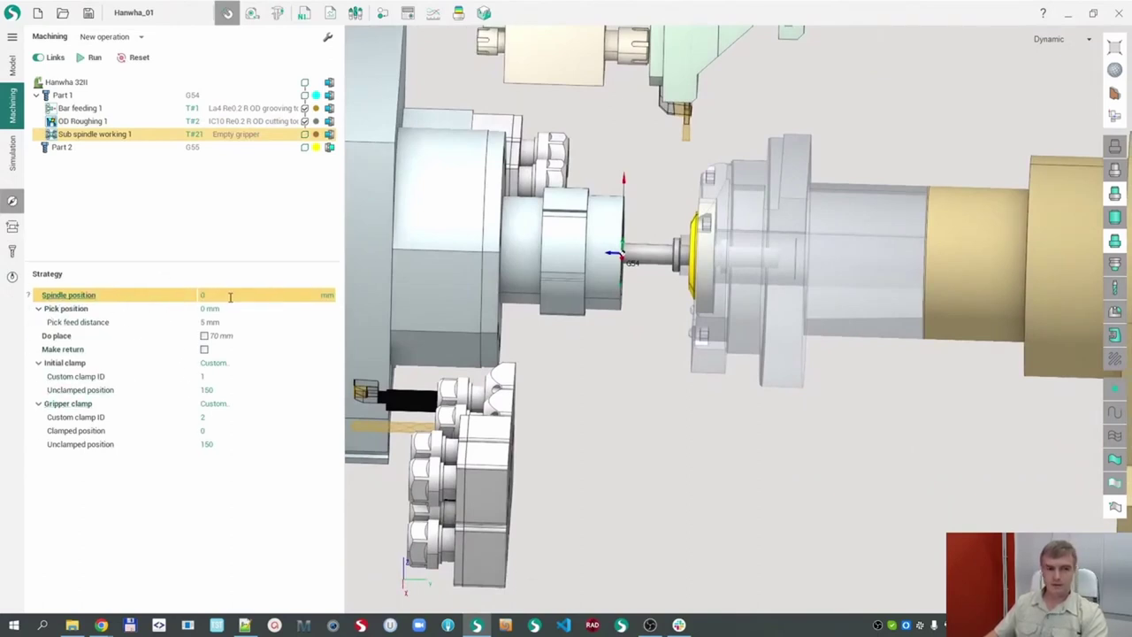
- Try shifting the sub-spindle with several spindle position values and return the spindle position to 0 mm
scroll(229, 294, "up", 1)
scroll(566, 371, "down", 4)
middle_click_drag(566, 376, 622, 375)
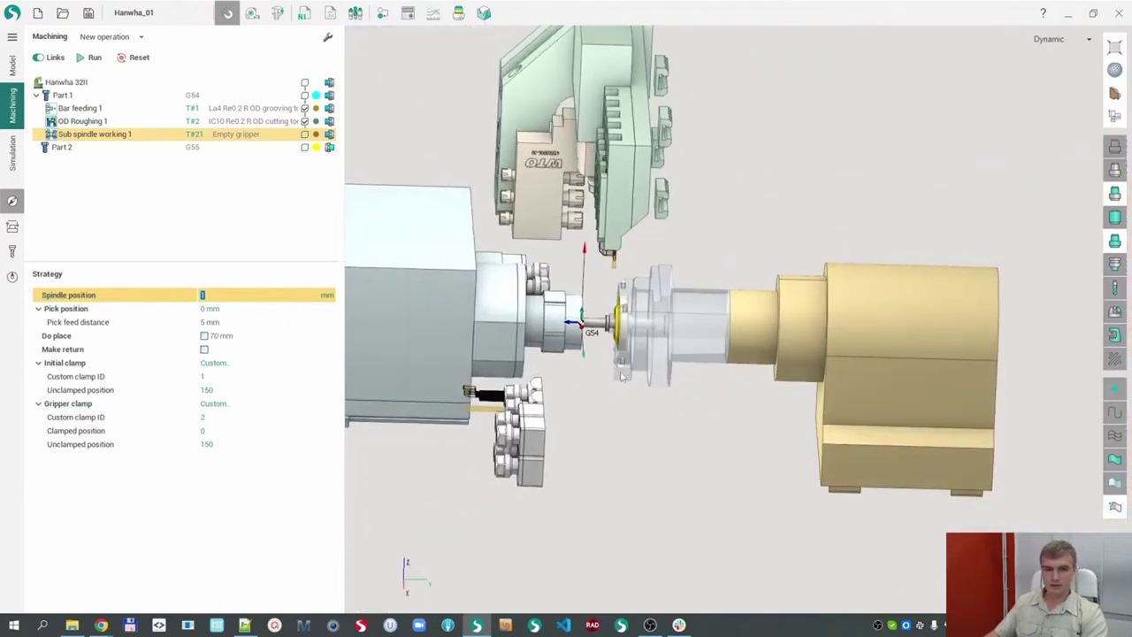
scroll(233, 295, "up", 6)
scroll(234, 295, "down", 14)
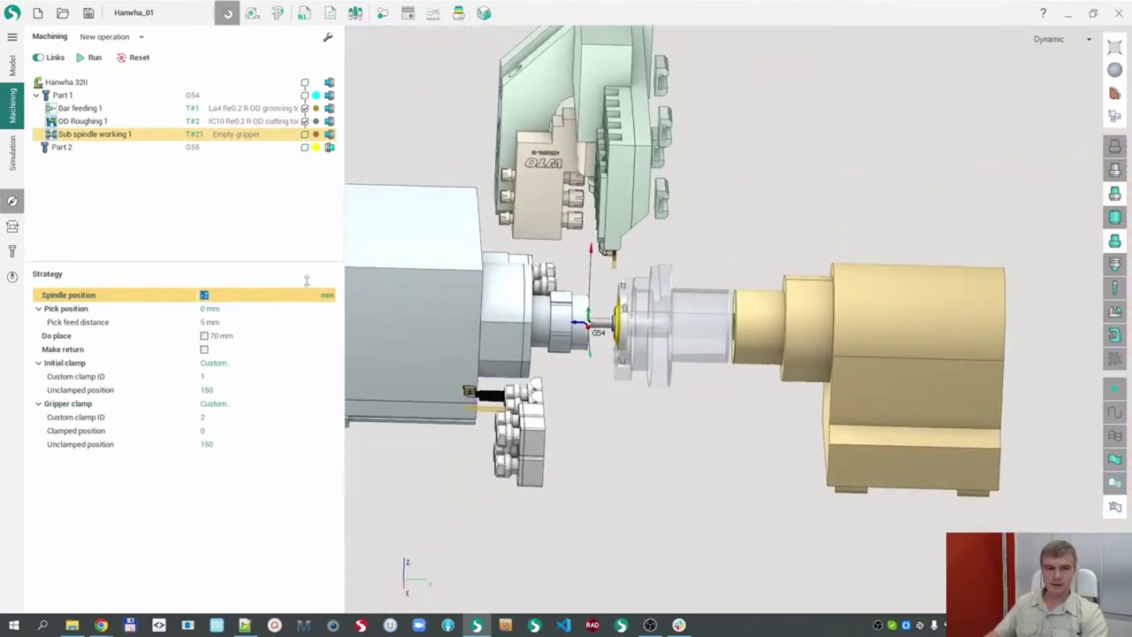
type("-1")
key("Return")
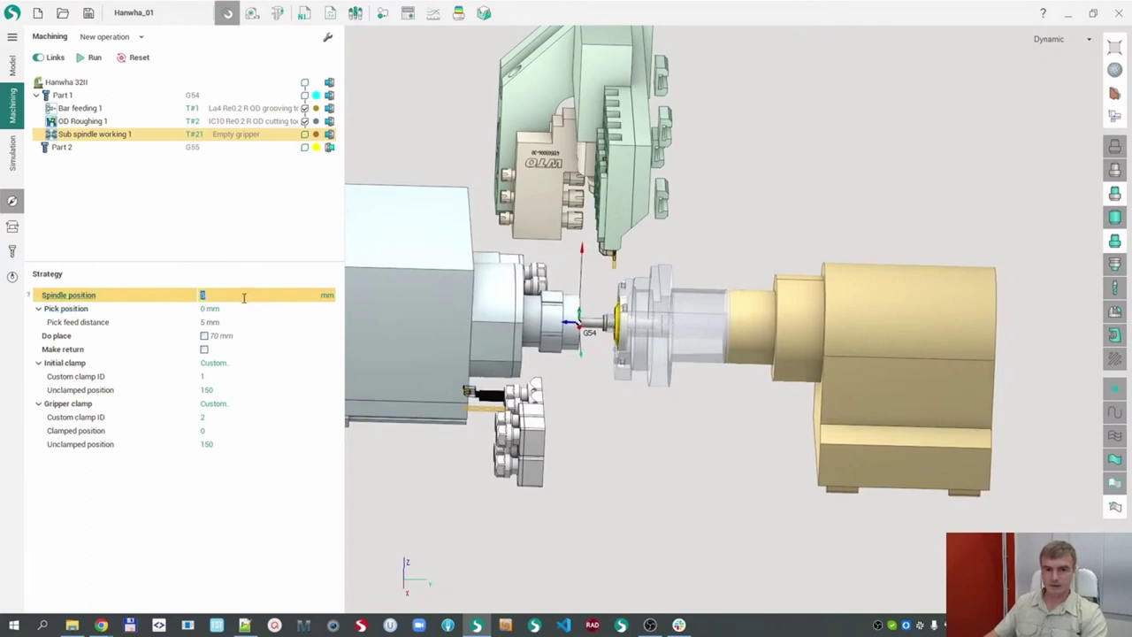
type("-10")
key("Return")
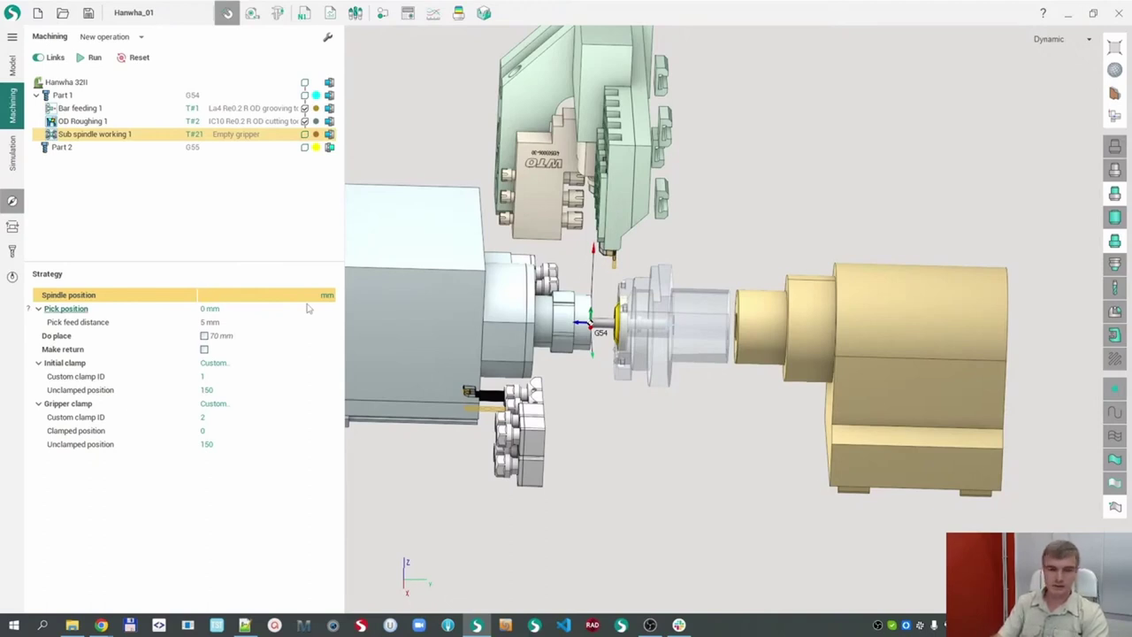
type("0")
key("Return")
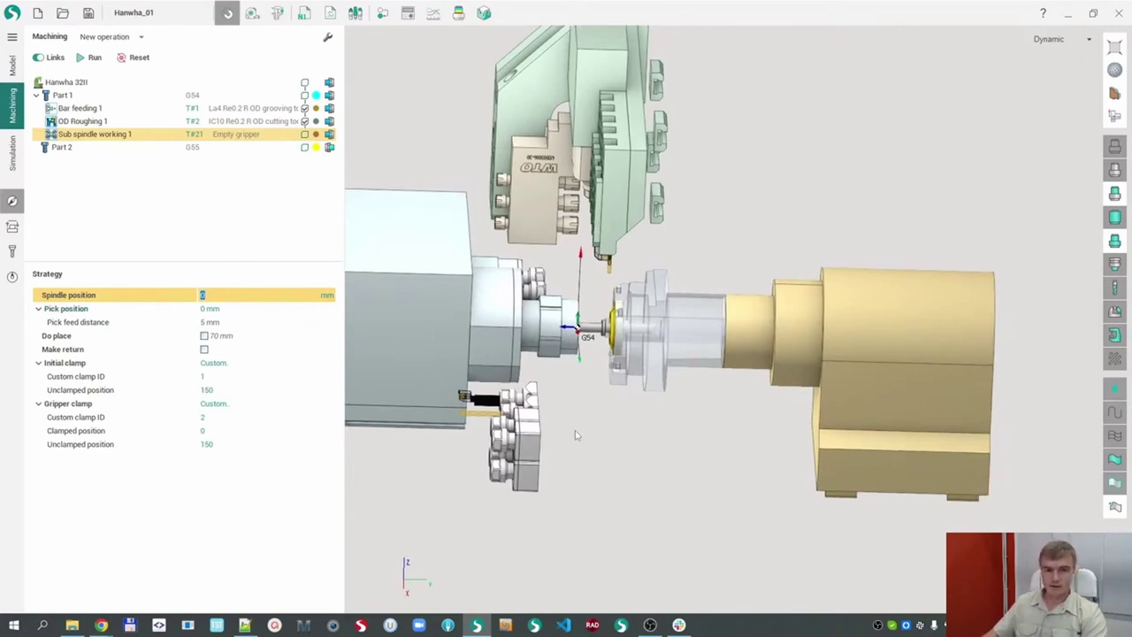
- Set the sub-spindle's pick position to -10 mm so the collet reaches over the shaft end
middle_click_drag(576, 434, 579, 345)
scroll(579, 345, "up", 2)
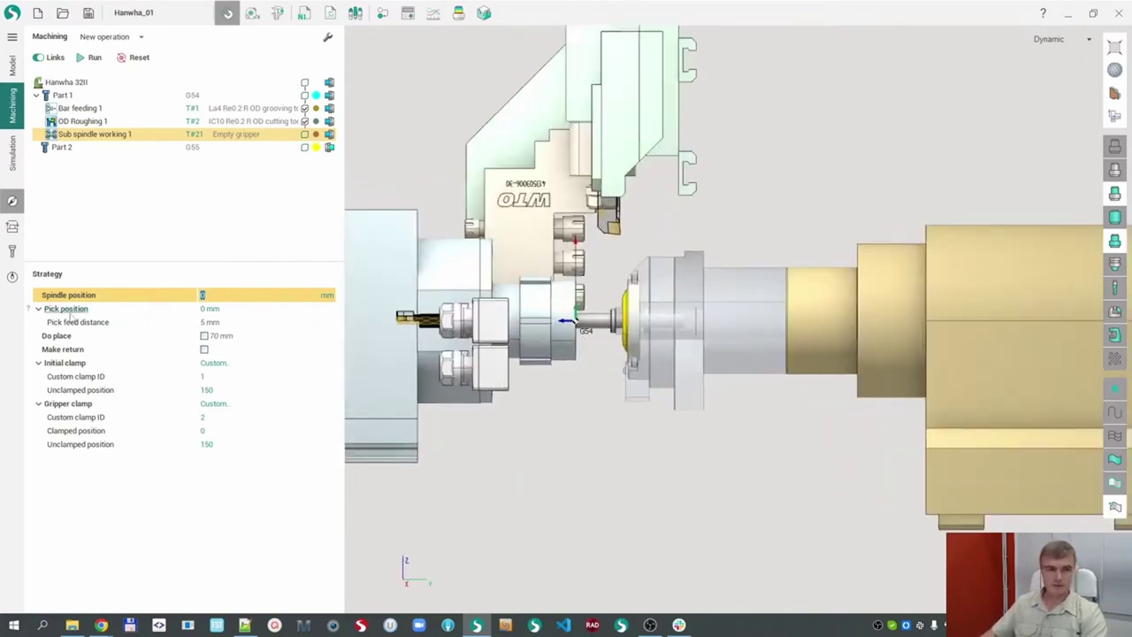
left_click(66, 309)
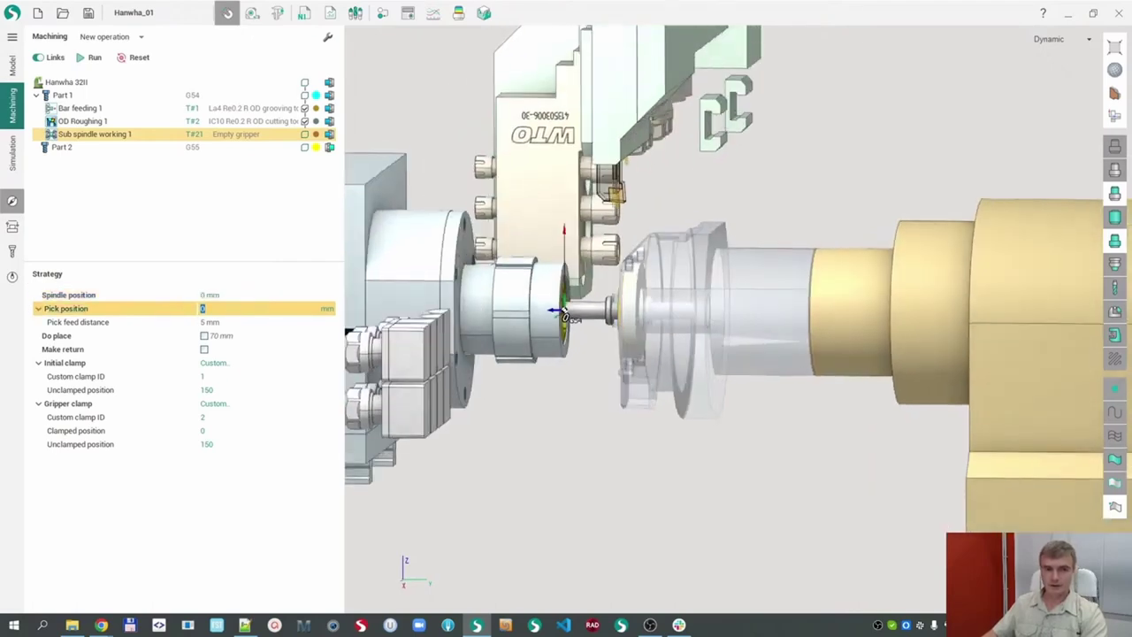
scroll(609, 239, "up", 2)
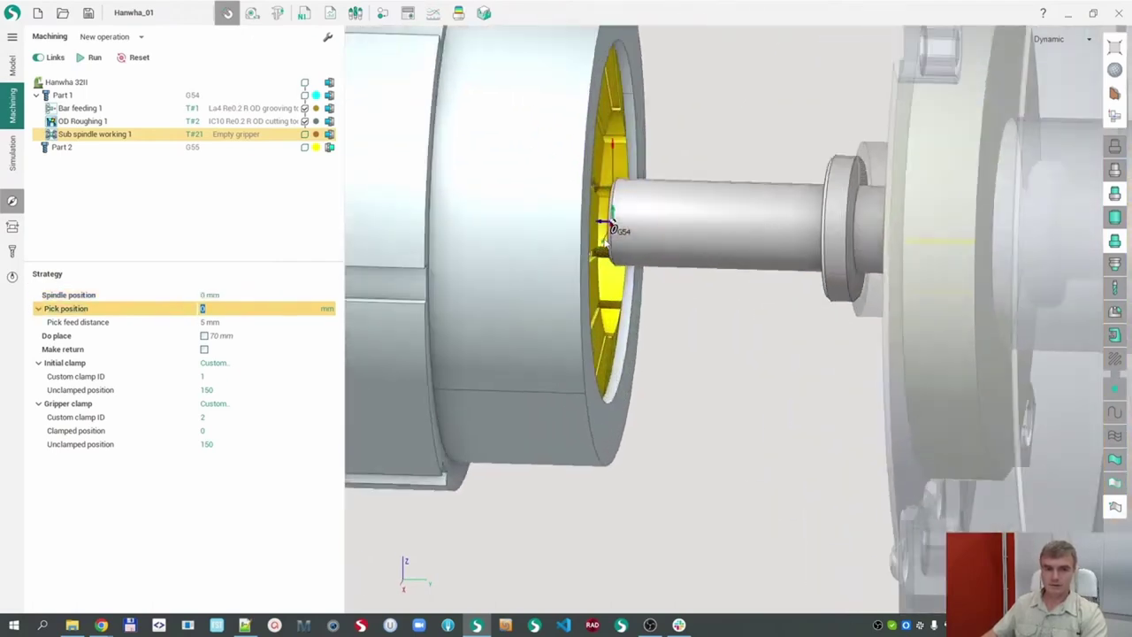
scroll(224, 307, "down", 10)
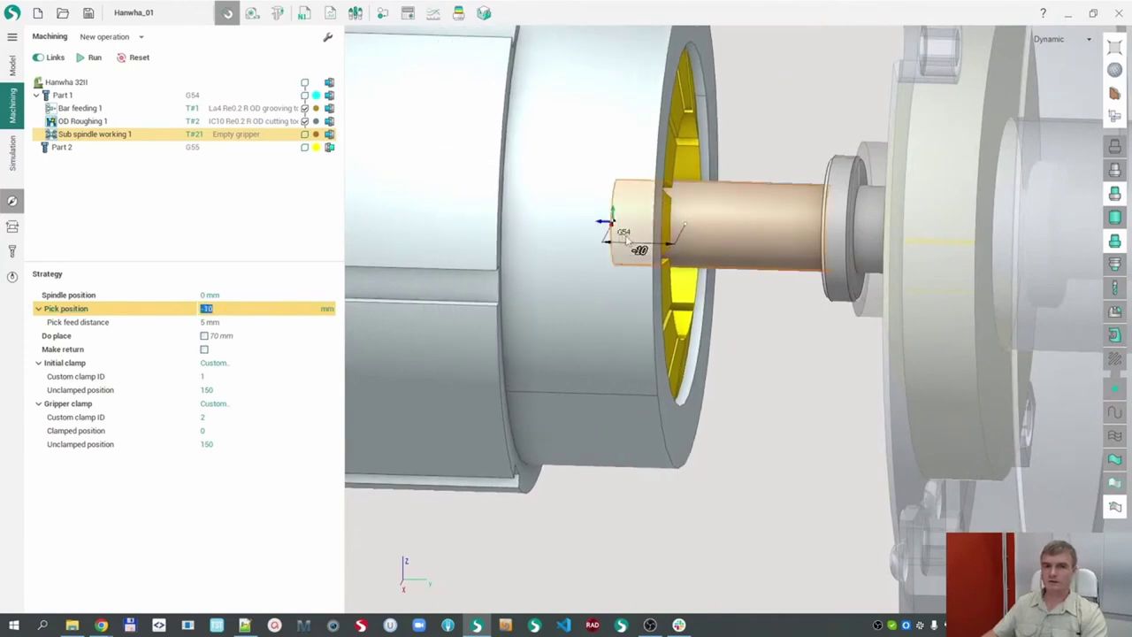
middle_click_drag(748, 388, 770, 374)
scroll(771, 374, "down", 2)
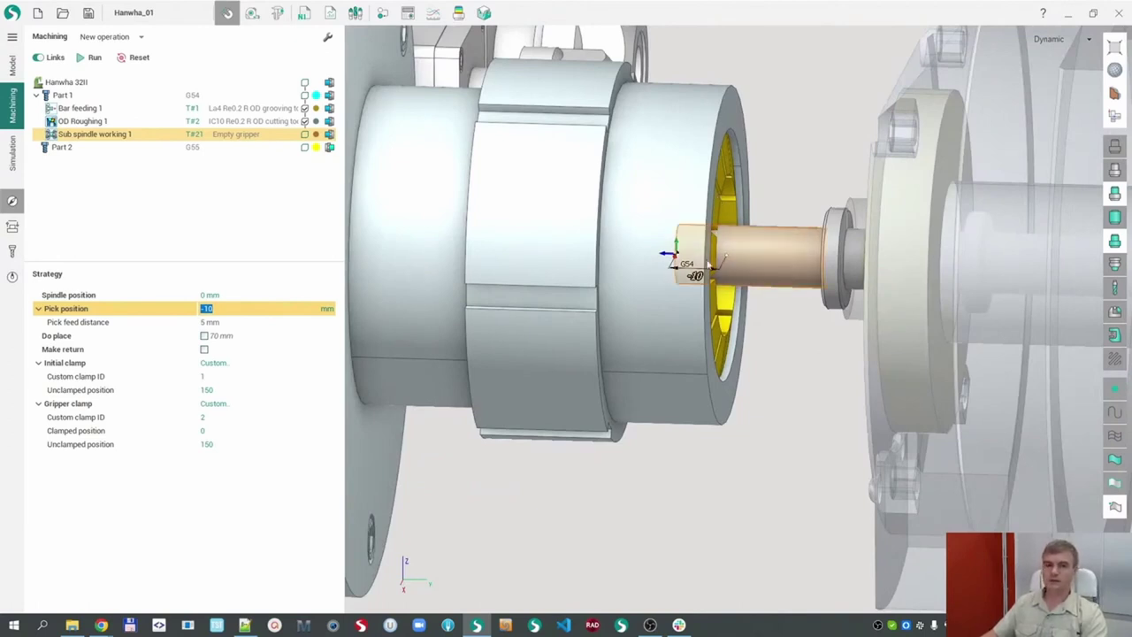
- Review the empty gripper's tool parameters and set the sub-spindle's pick position to -12 mm
left_click(12, 251)
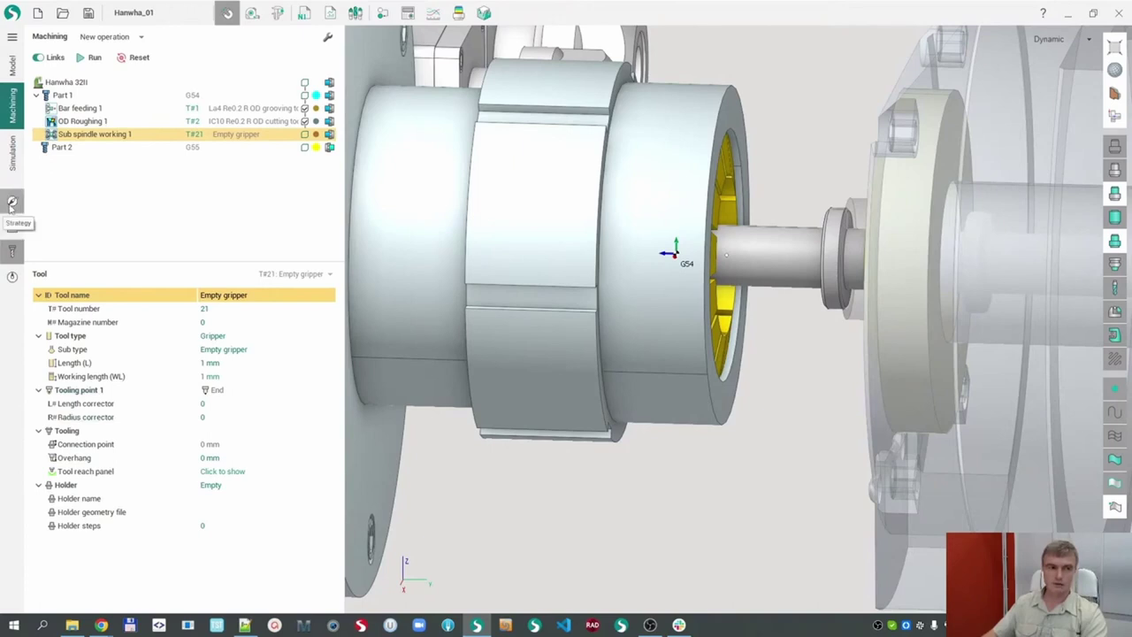
left_click(12, 201)
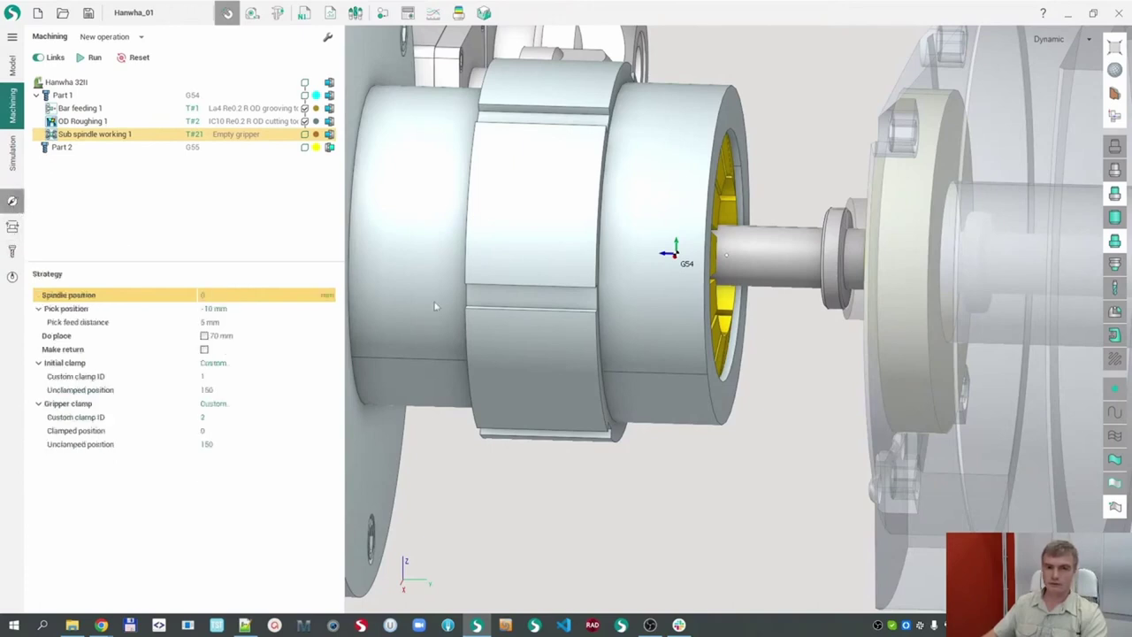
left_click(66, 308)
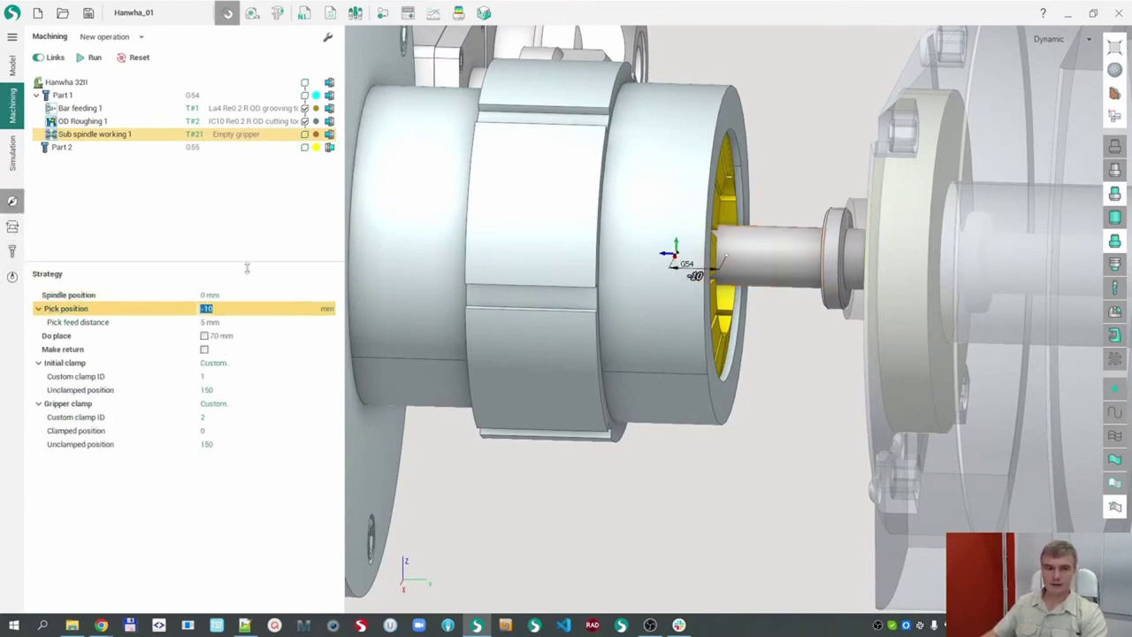
scroll(240, 309, "down", 3)
scroll(239, 309, "up", 1)
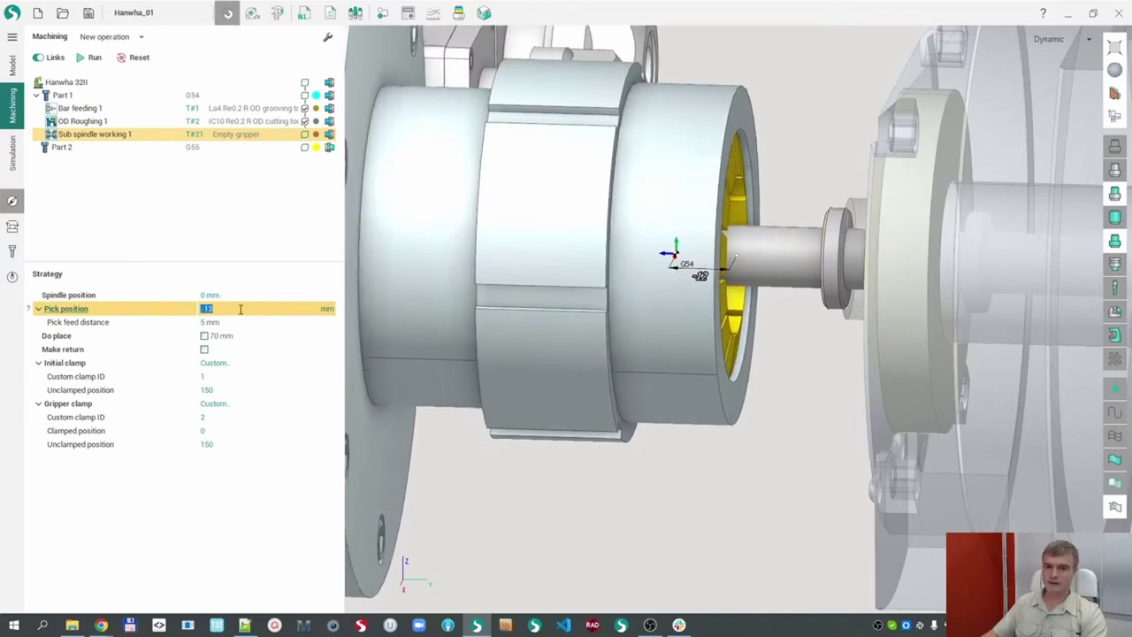
middle_click_drag(680, 447, 714, 435)
scroll(714, 435, "down", 1)
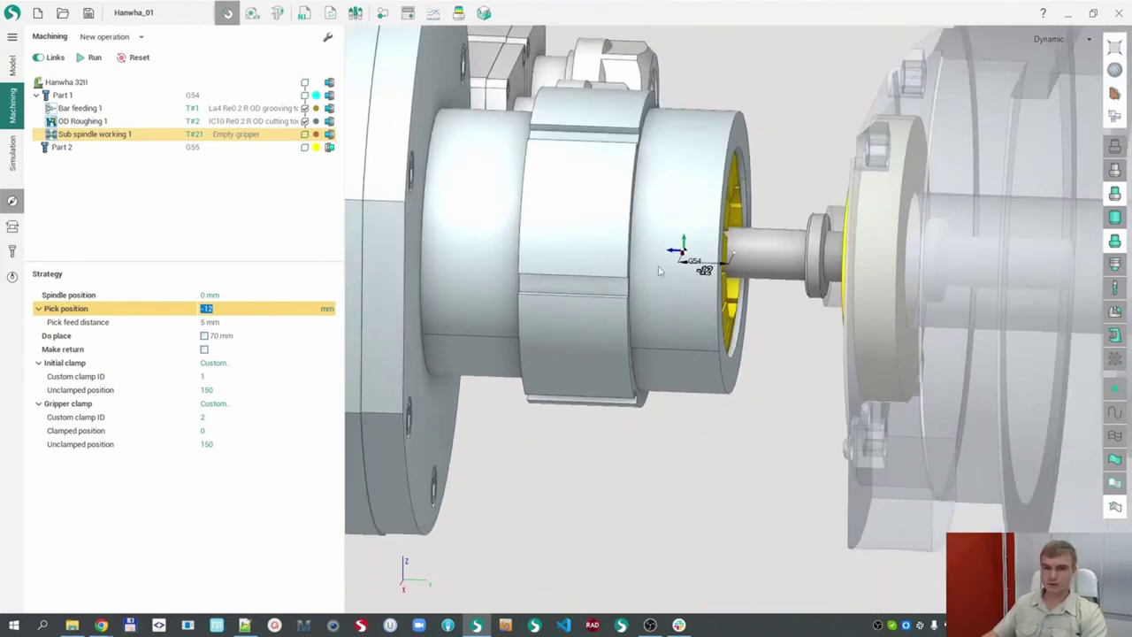
scroll(681, 259, "up", 5)
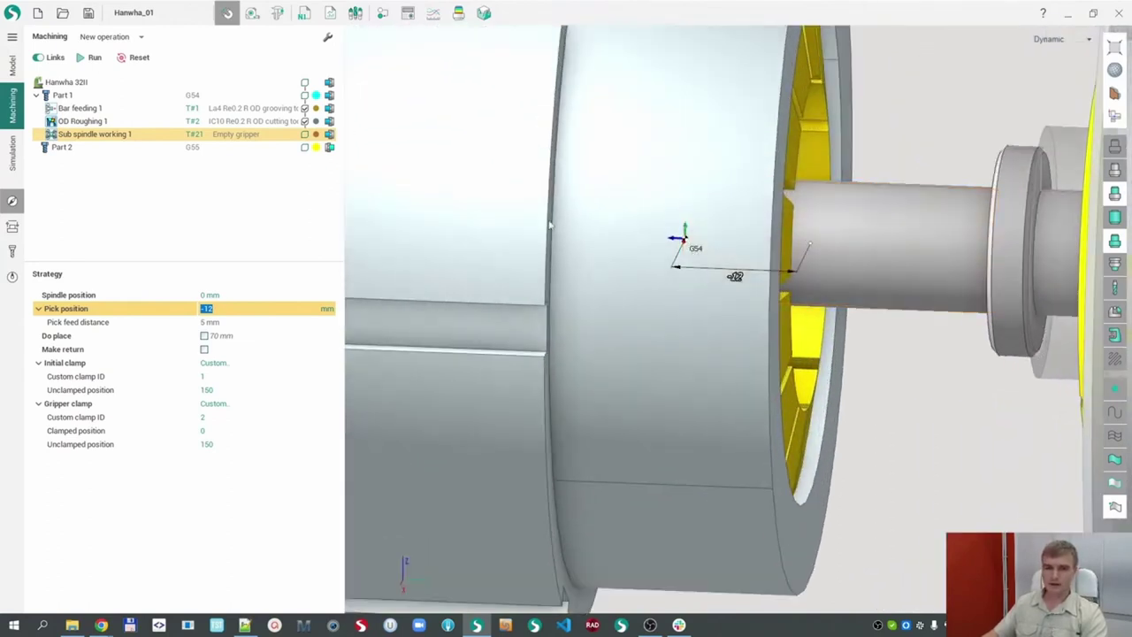
- Set the pick feed distance to 15 mm and enable the Do place option for the sub spindle working operation
left_click(50, 322)
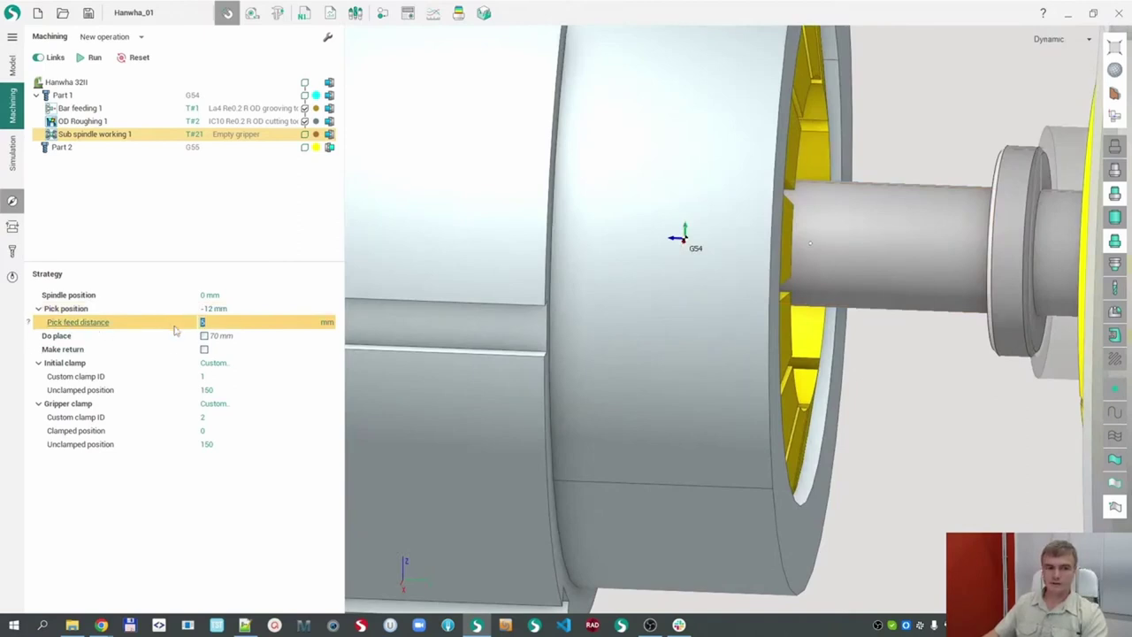
type("15")
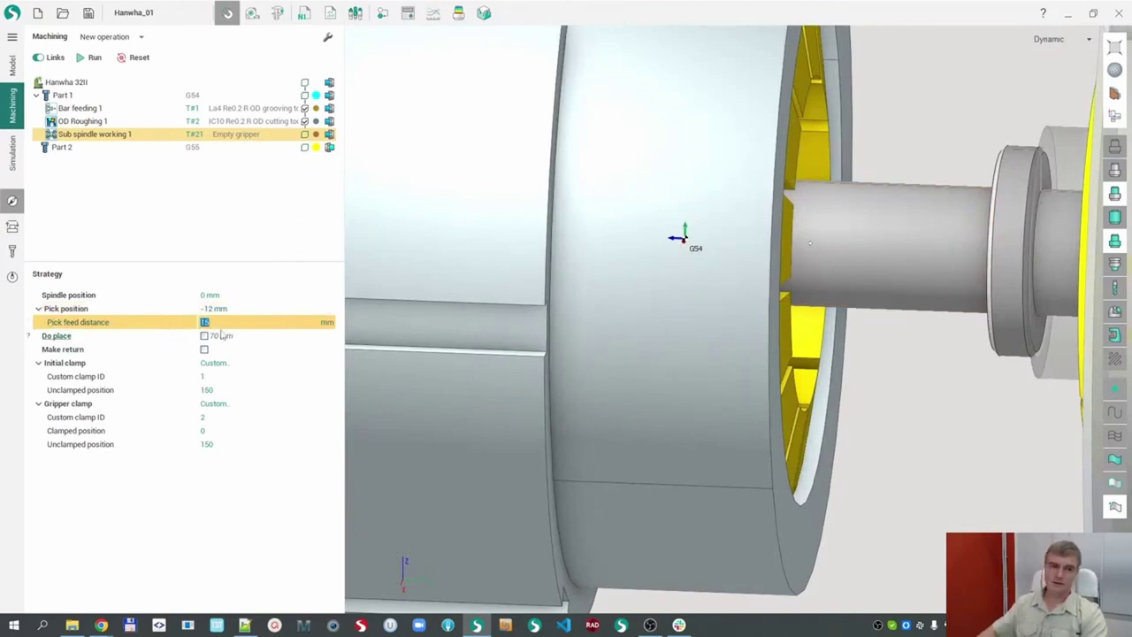
scroll(779, 382, "down", 5)
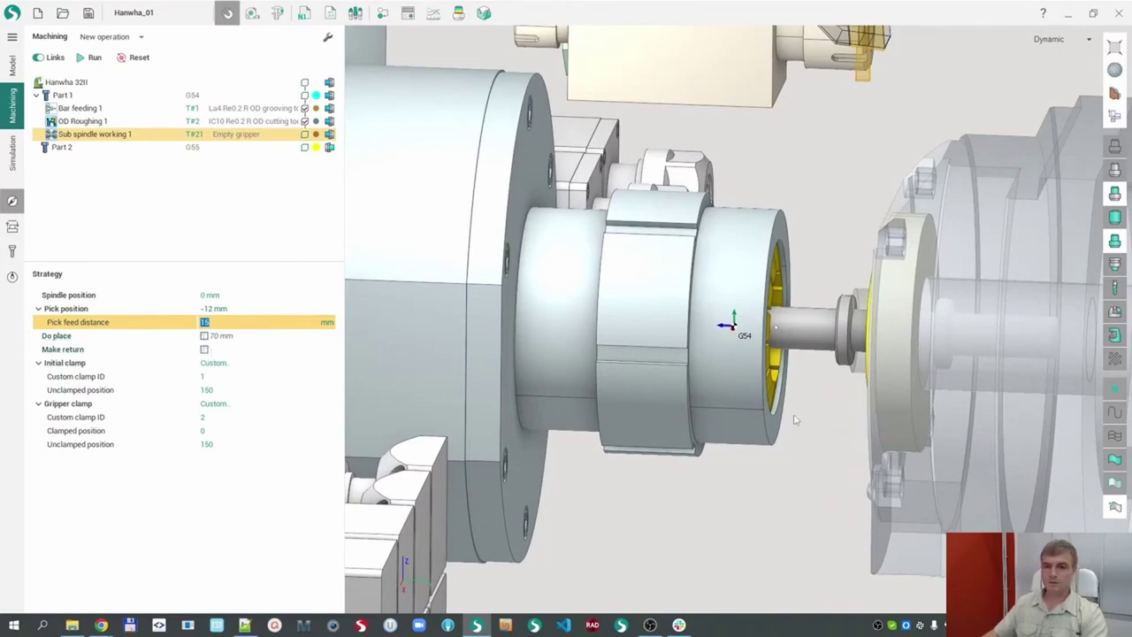
middle_click_drag(793, 415, 704, 354)
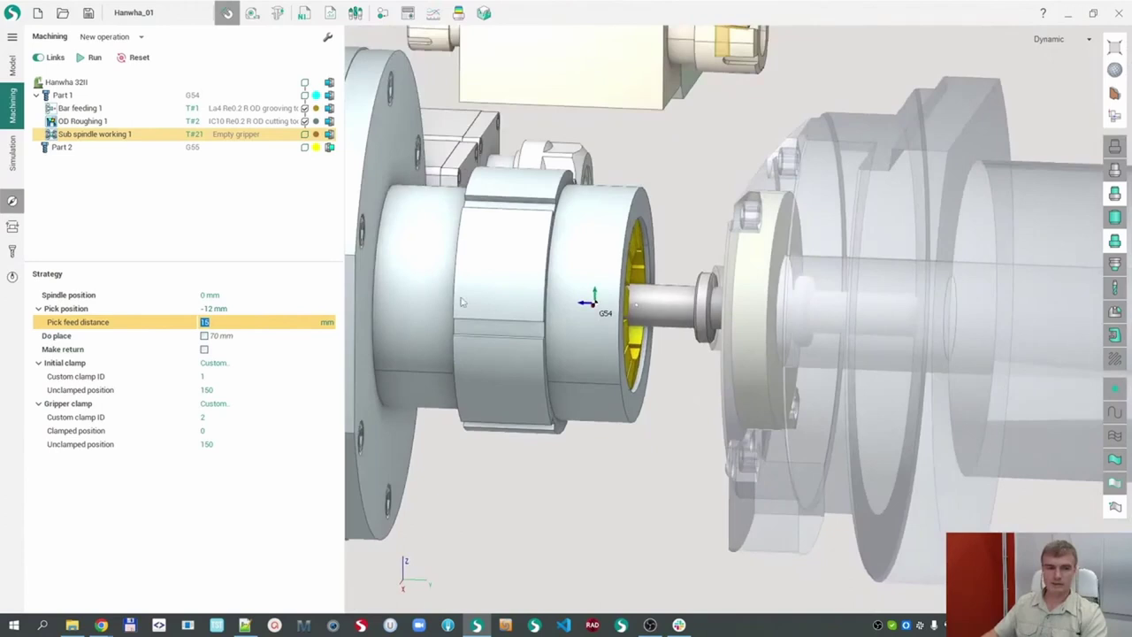
left_click(217, 337)
left_click(205, 337)
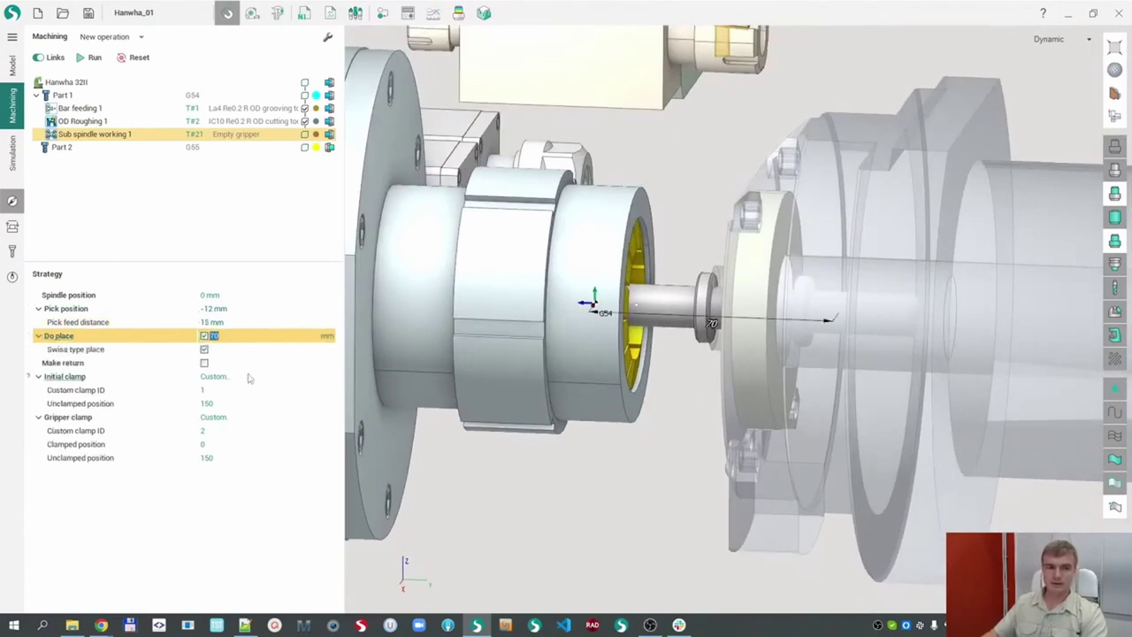
- Check the bar overhang in the bar feeding operation and set the sub spindle operation's Do place distance to 80 mm
left_click(80, 107)
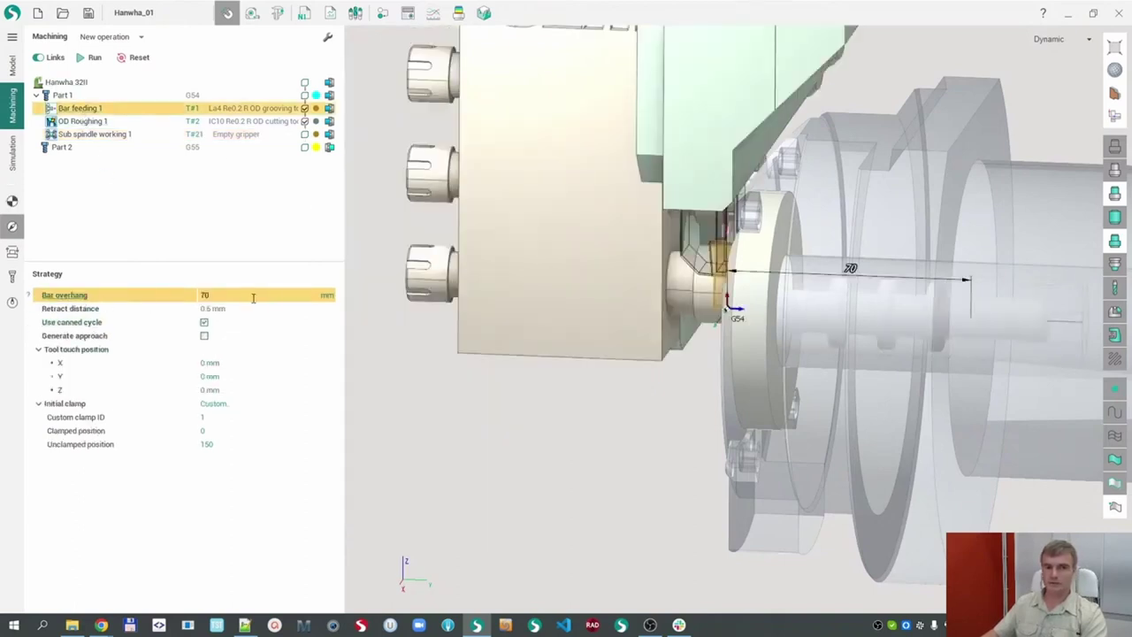
left_click(93, 133)
left_click(232, 336)
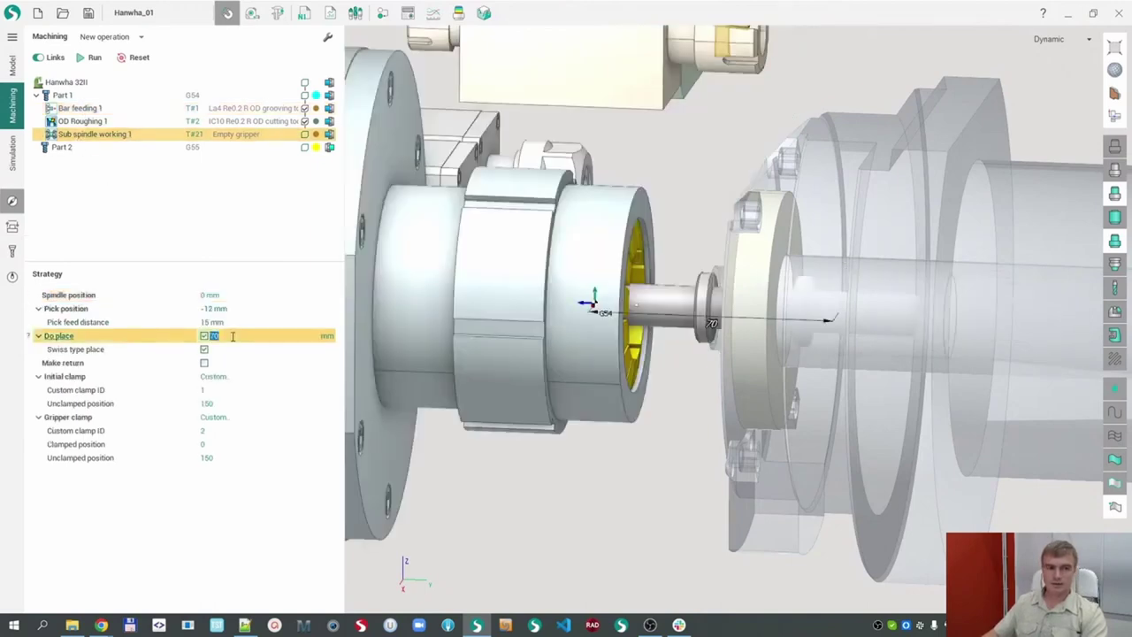
scroll(233, 336, "up", 14)
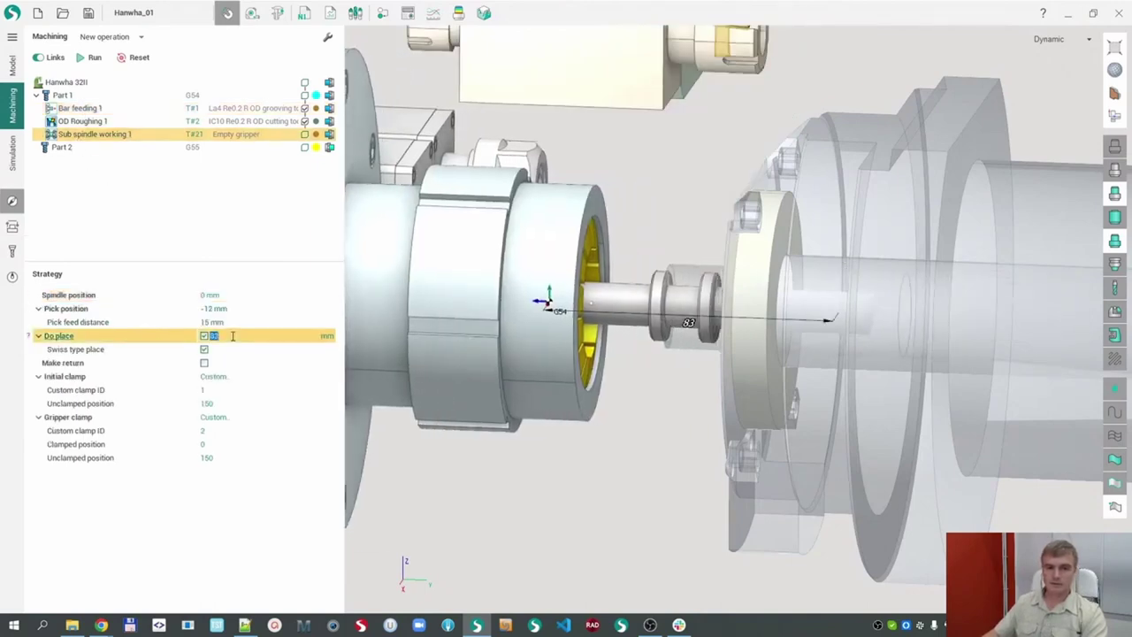
scroll(232, 336, "up", 1)
scroll(233, 336, "down", 1)
scroll(233, 336, "down", 4)
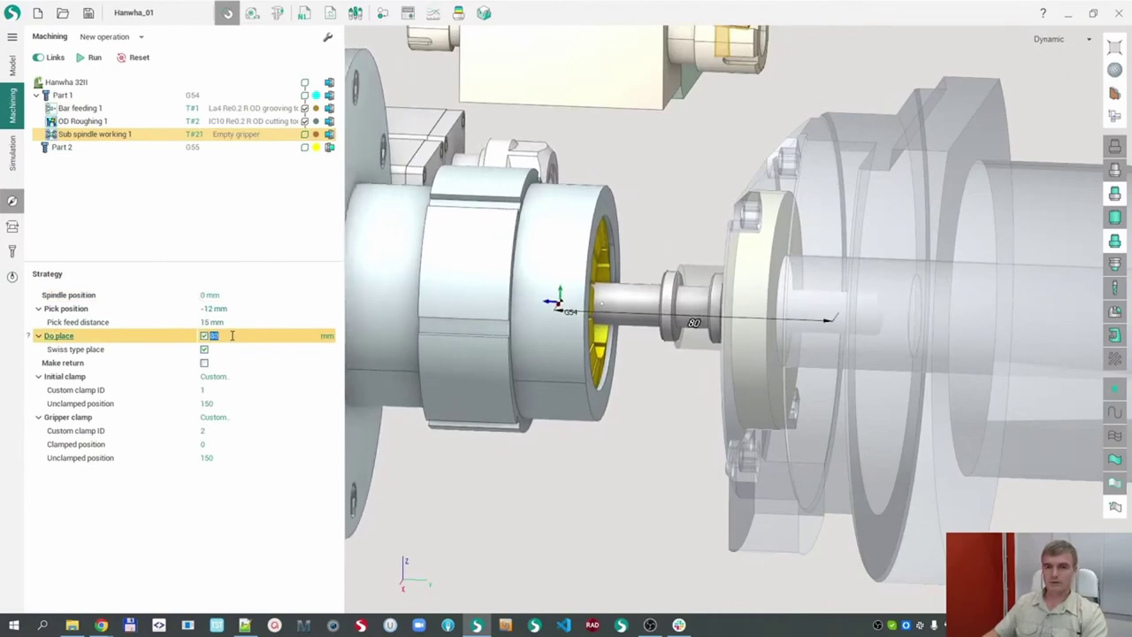
middle_click_drag(525, 374, 582, 374)
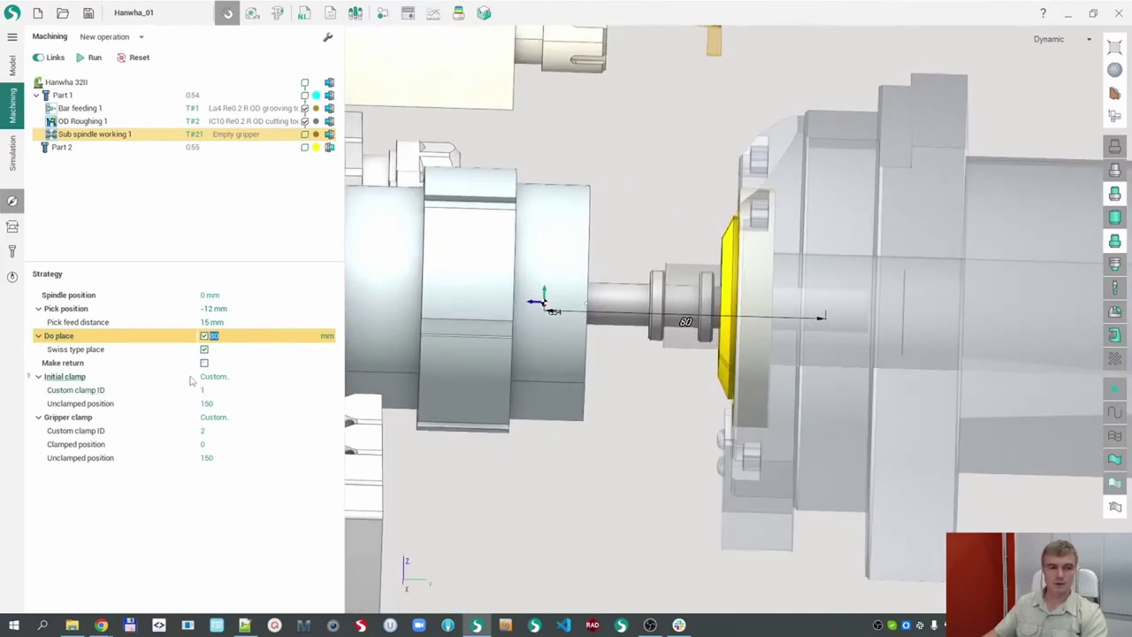
- Read the explanation of the Swiss type place option and turn the option off
left_click(121, 353)
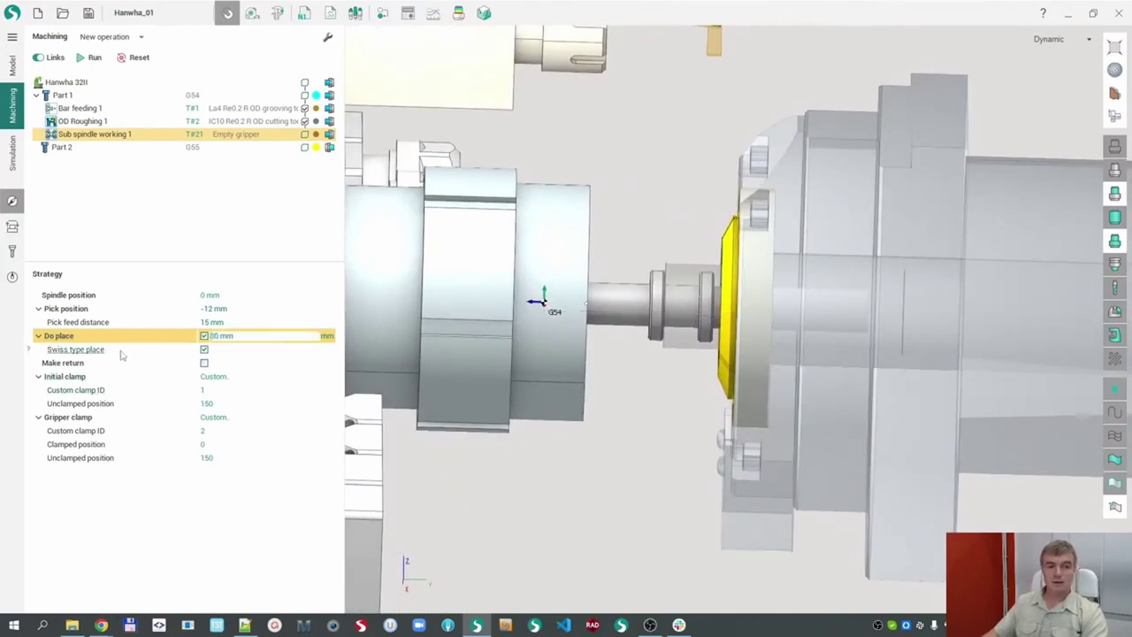
left_click(28, 351)
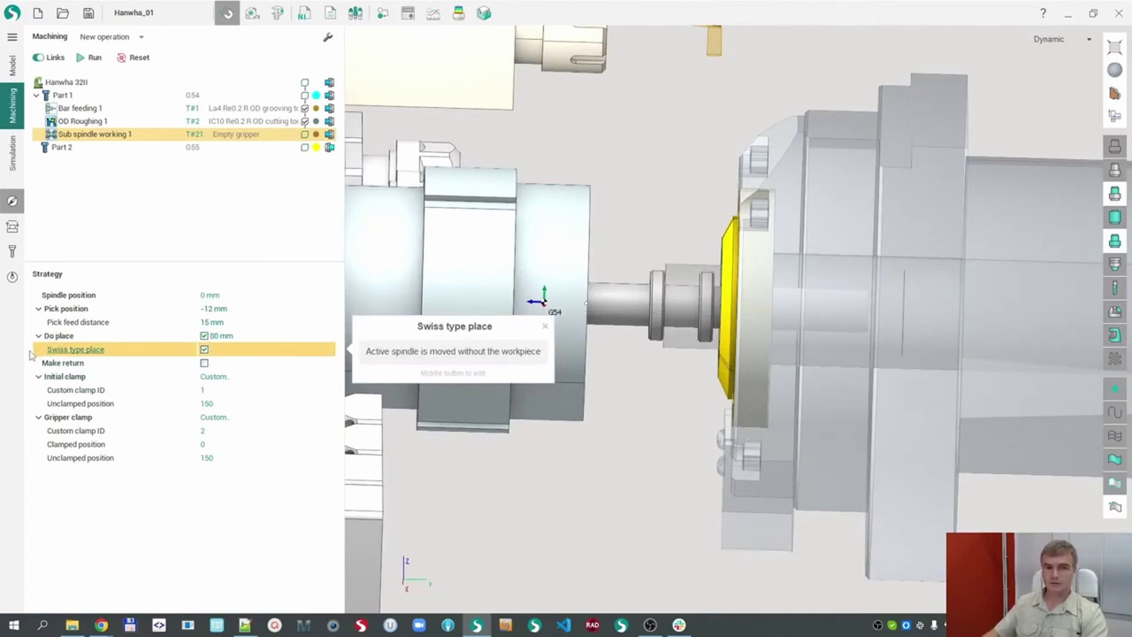
left_click(204, 350)
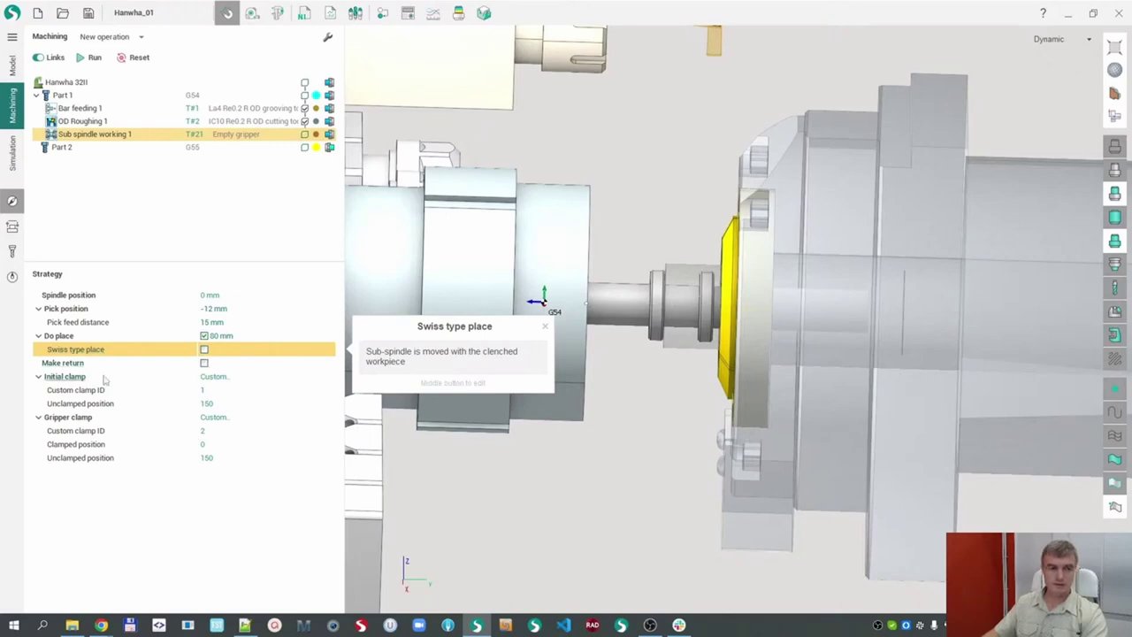
- Enable Make return for the sub spindle working operation and set its return feed distance to 15 mm
left_click(186, 367)
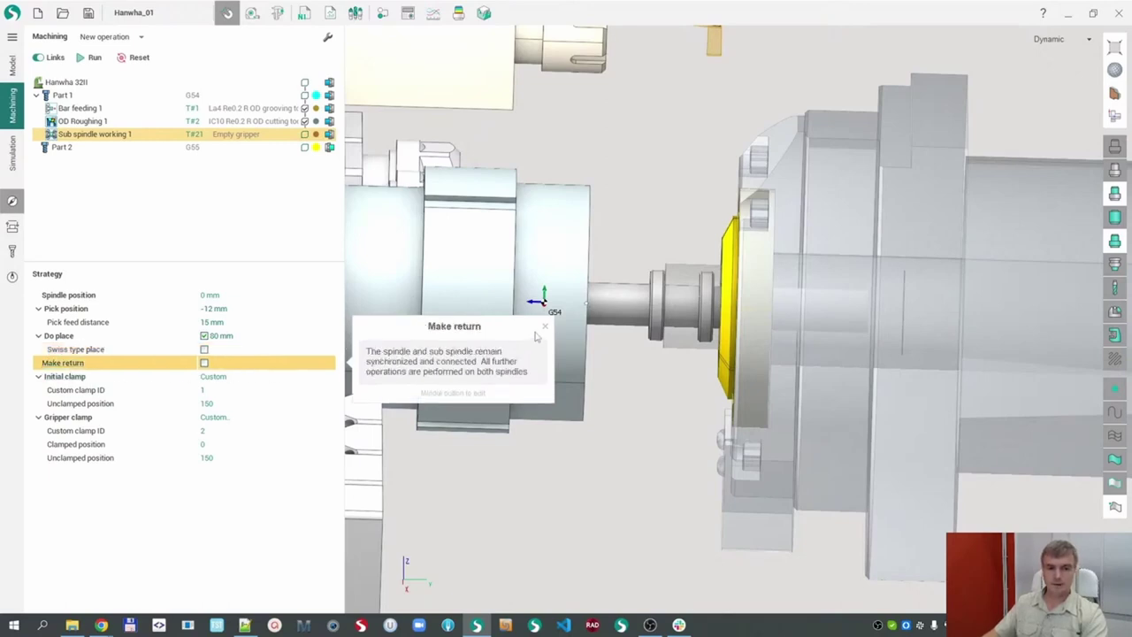
left_click(204, 363)
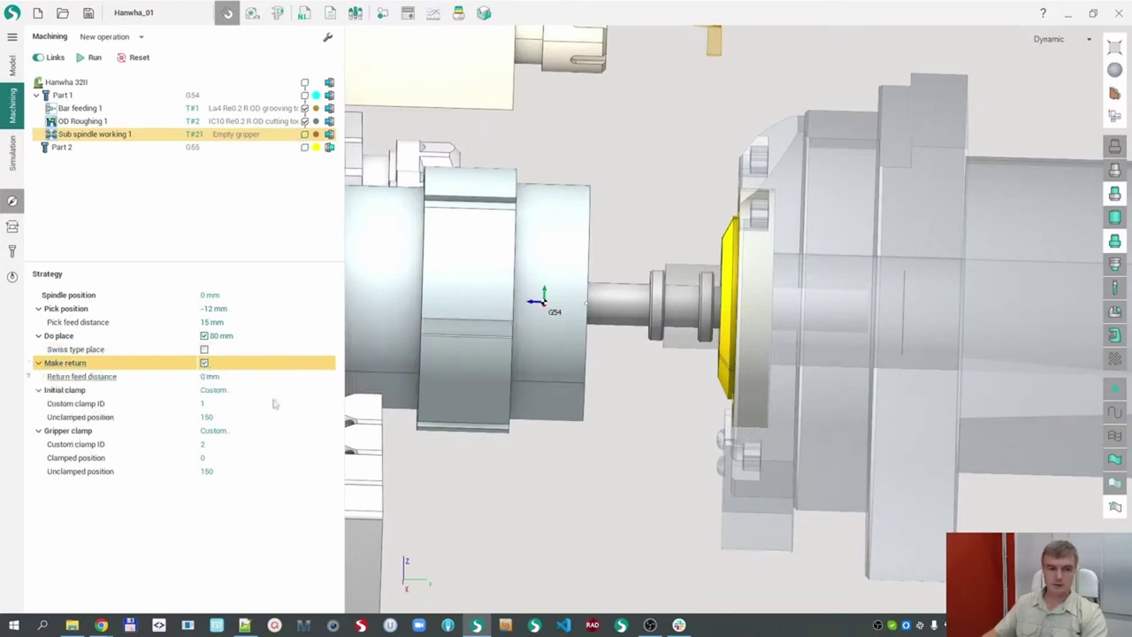
left_click(279, 378)
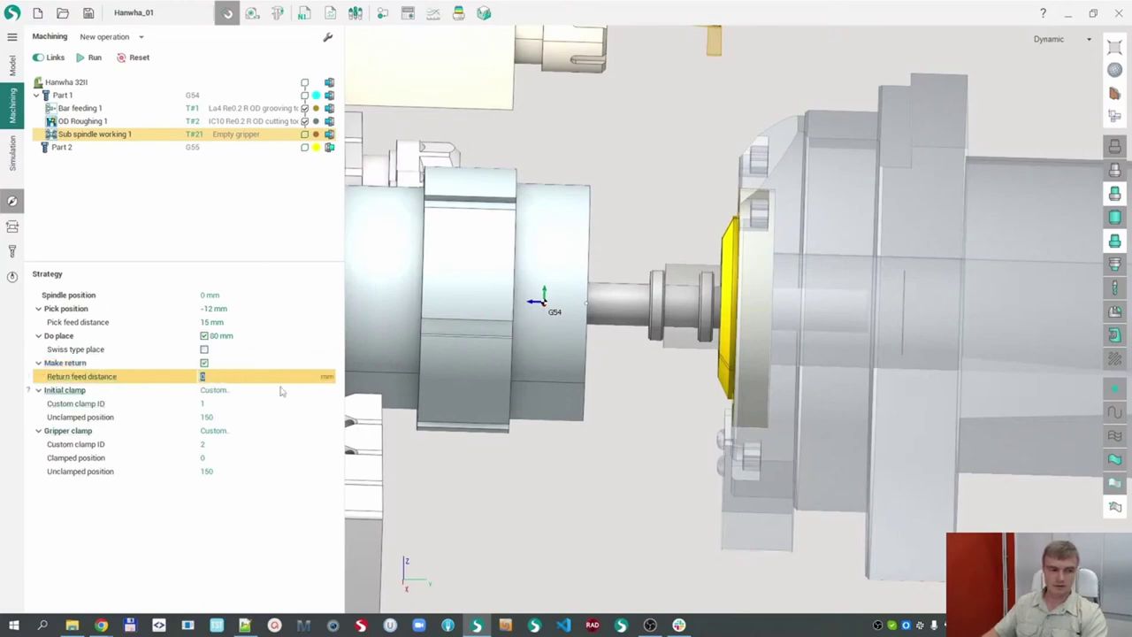
type("15")
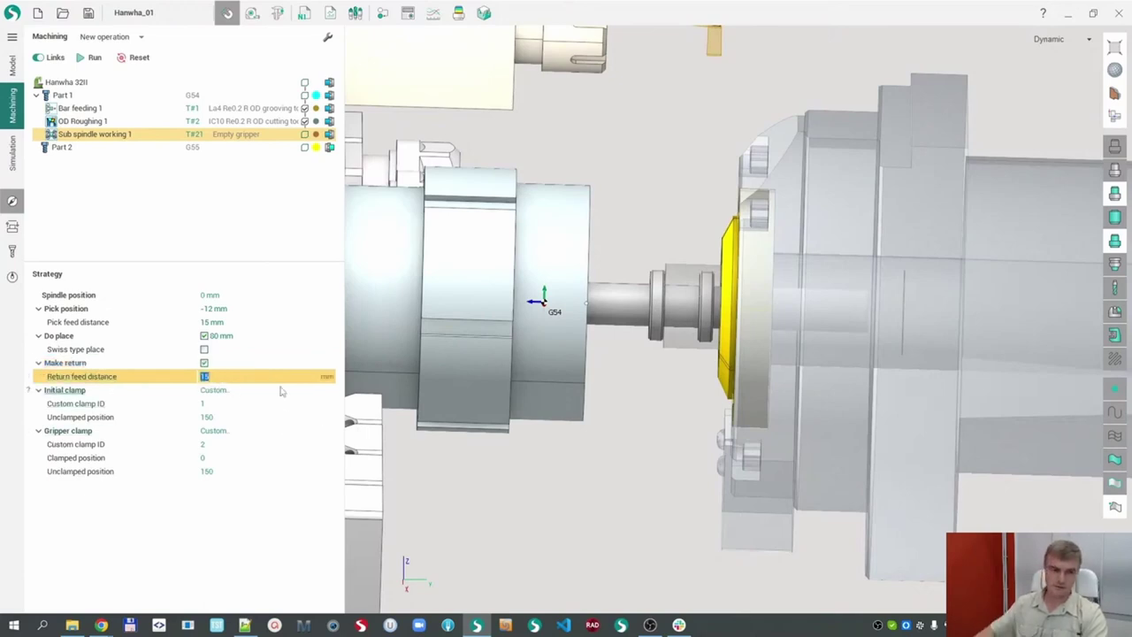
scroll(579, 398, "down", 3)
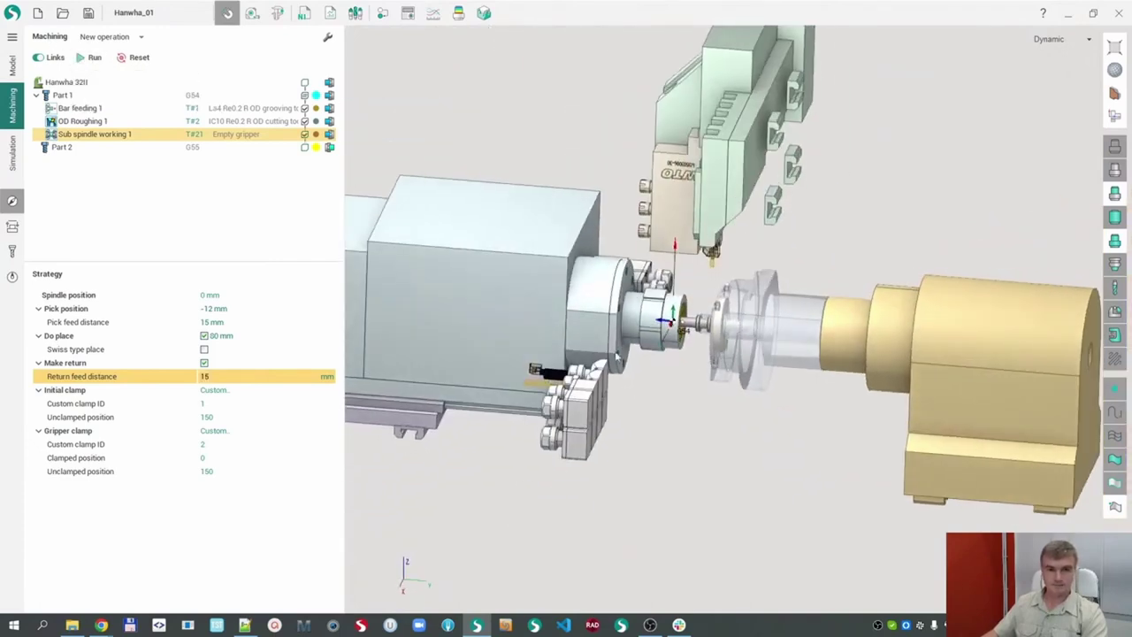
- Simulate the sub spindle working operation, slowing the playback to watch the sub-spindle engage and pick the part
left_click(13, 163)
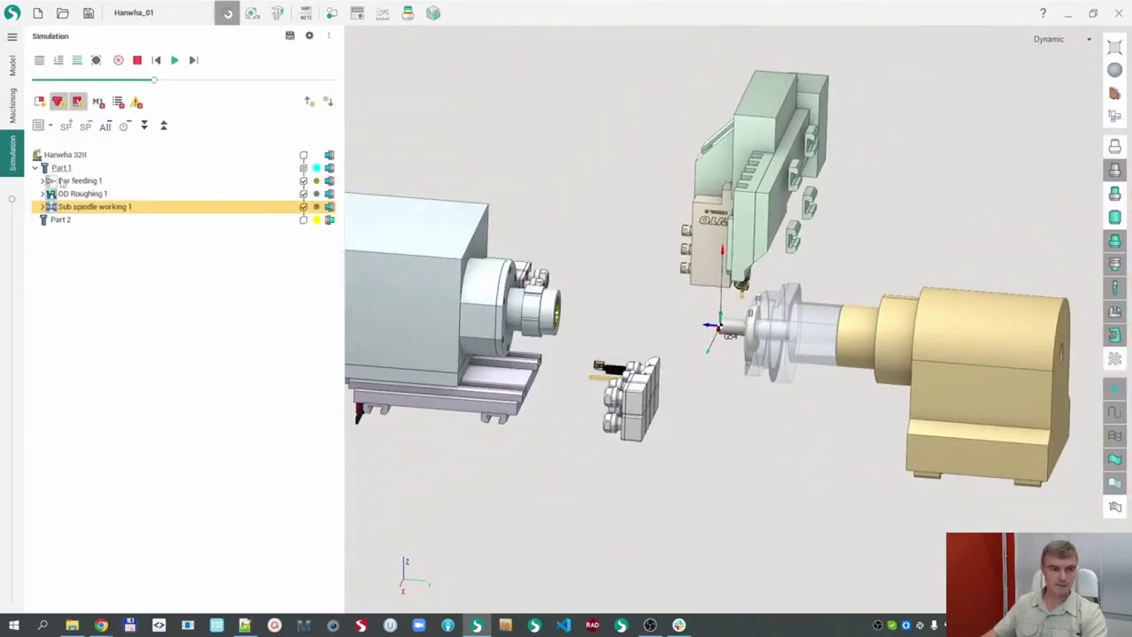
left_click(41, 206)
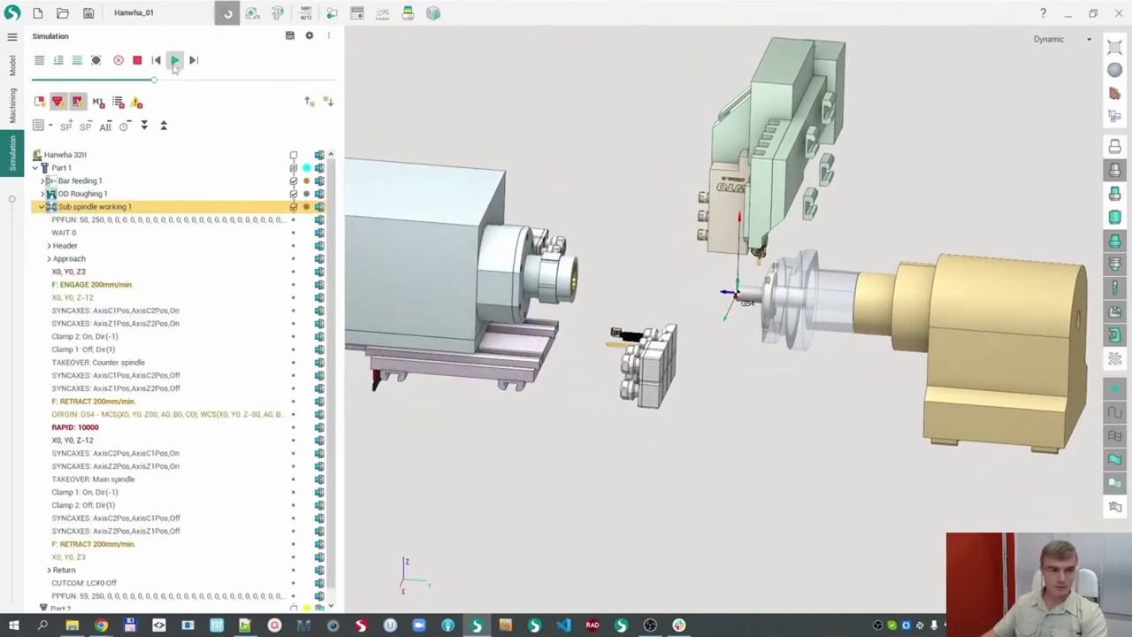
left_click(175, 61)
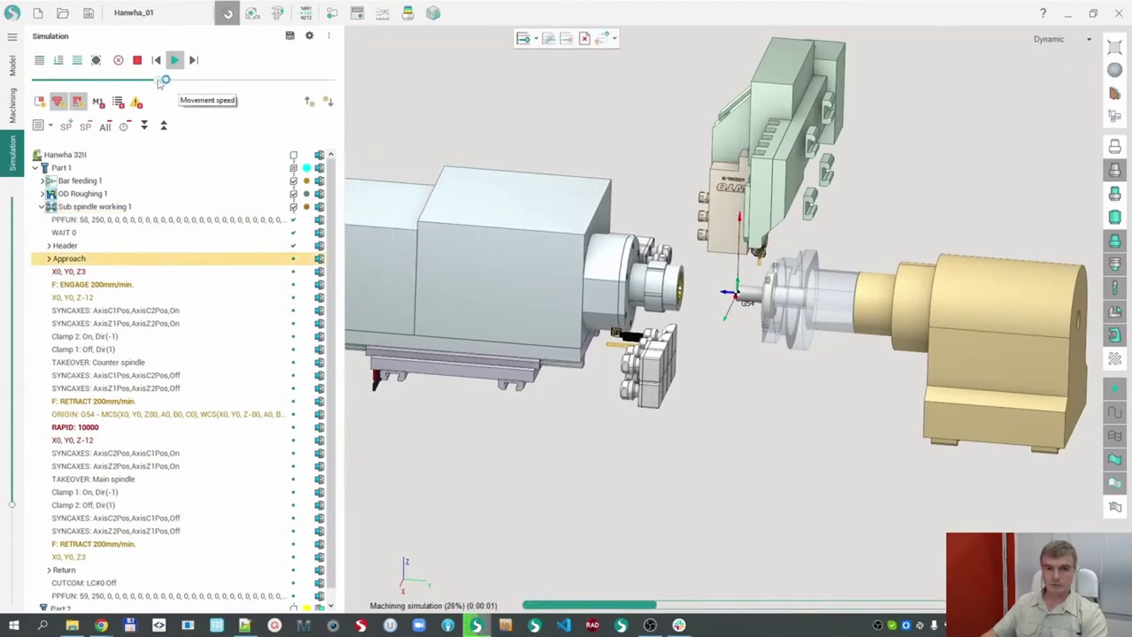
mouse_move(158, 80)
left_mouse_down()
mouse_move(170, 79)
mouse_move(142, 79)
left_mouse_up()
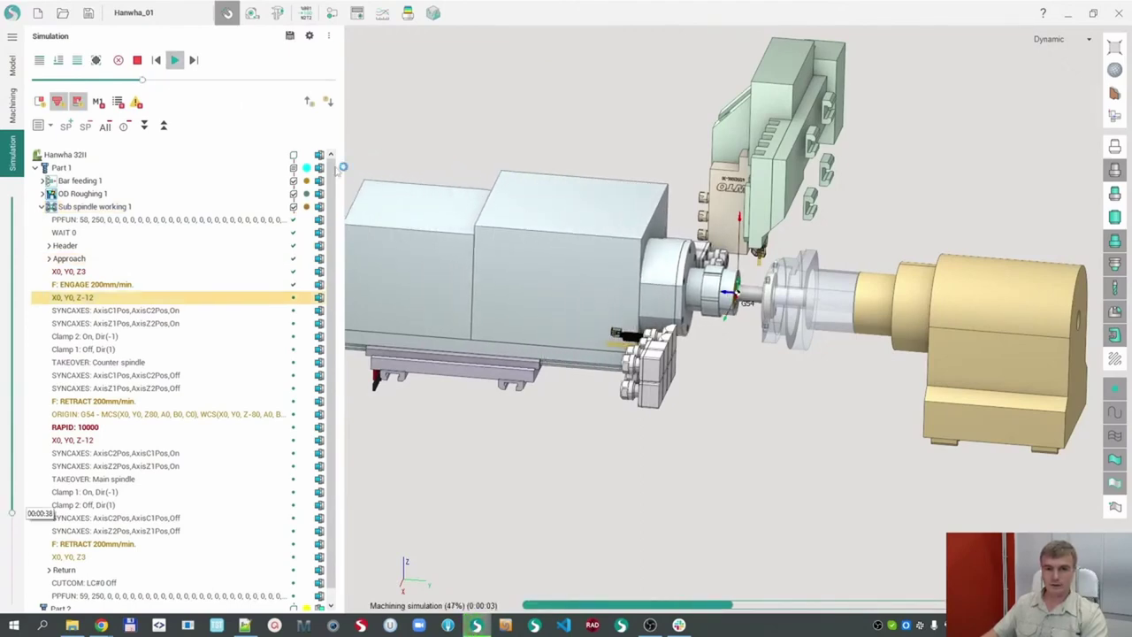
scroll(631, 329, "up", 6)
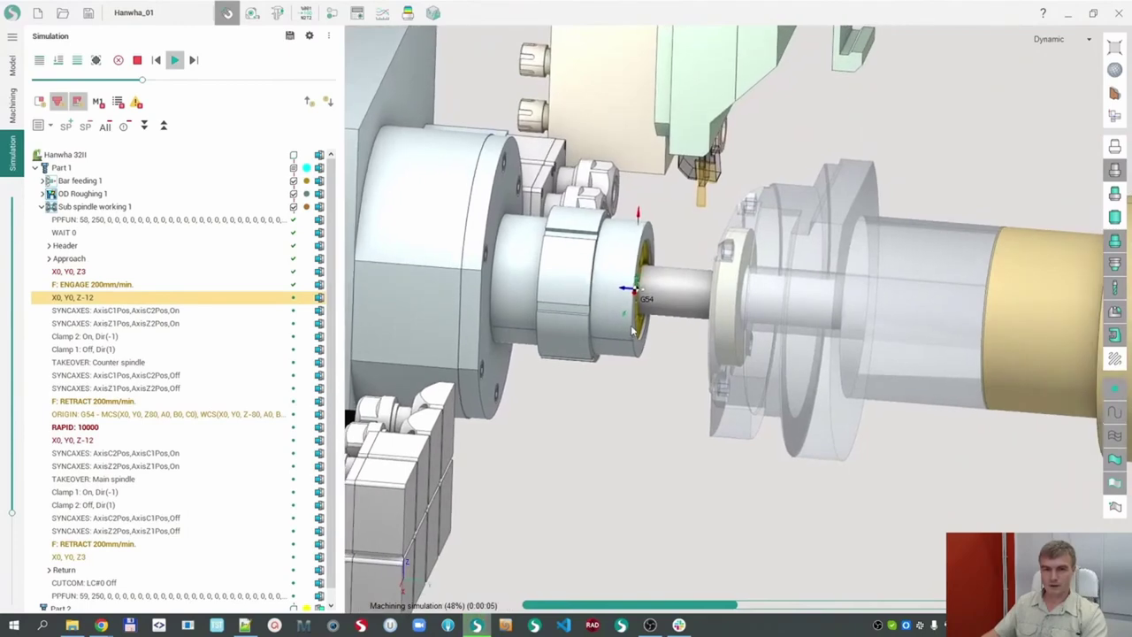
middle_click_drag(632, 329, 597, 323)
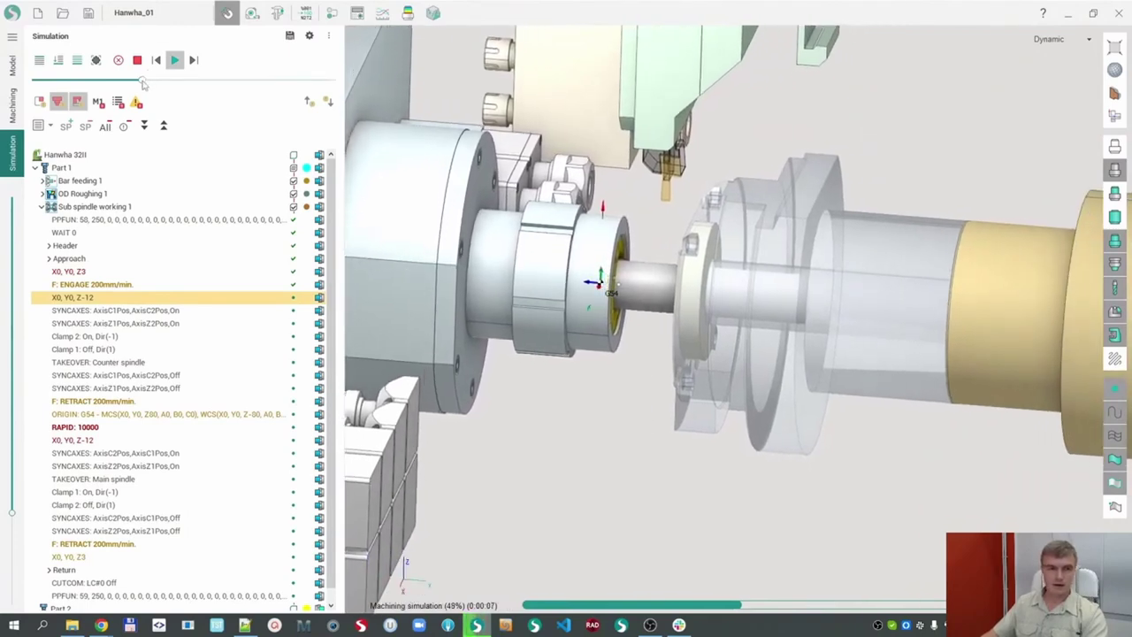
mouse_move(143, 81)
left_mouse_down()
mouse_move(113, 79)
mouse_move(124, 77)
left_mouse_up()
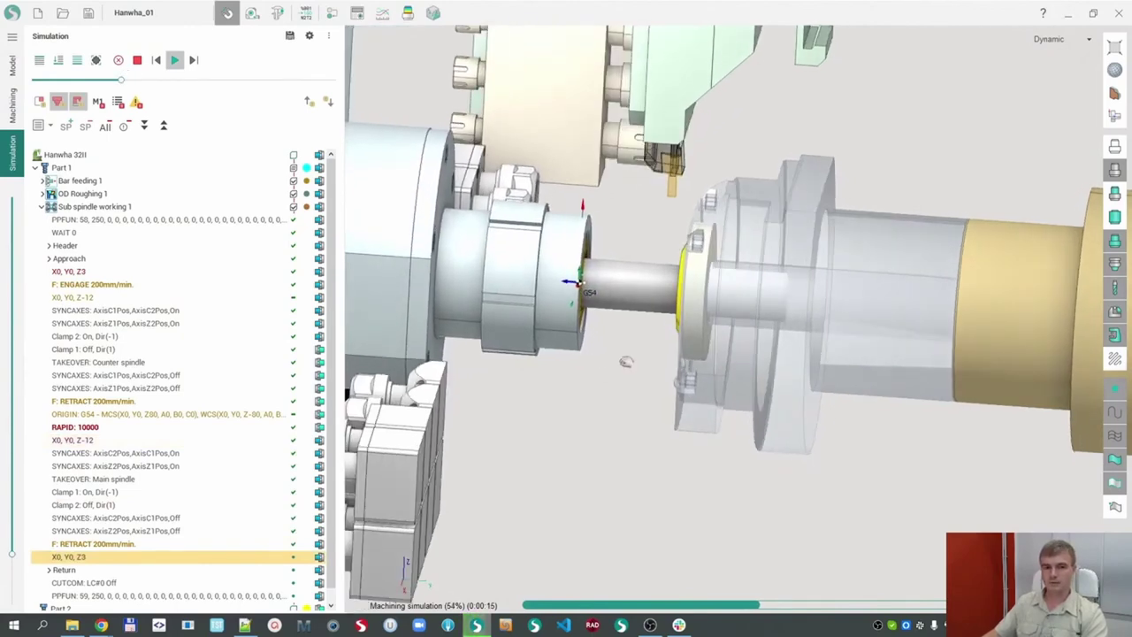
- Speed up the simulation and watch the sub-spindle retract and return after placing the part
middle_click_drag(626, 361, 623, 317)
scroll(623, 317, "down", 1)
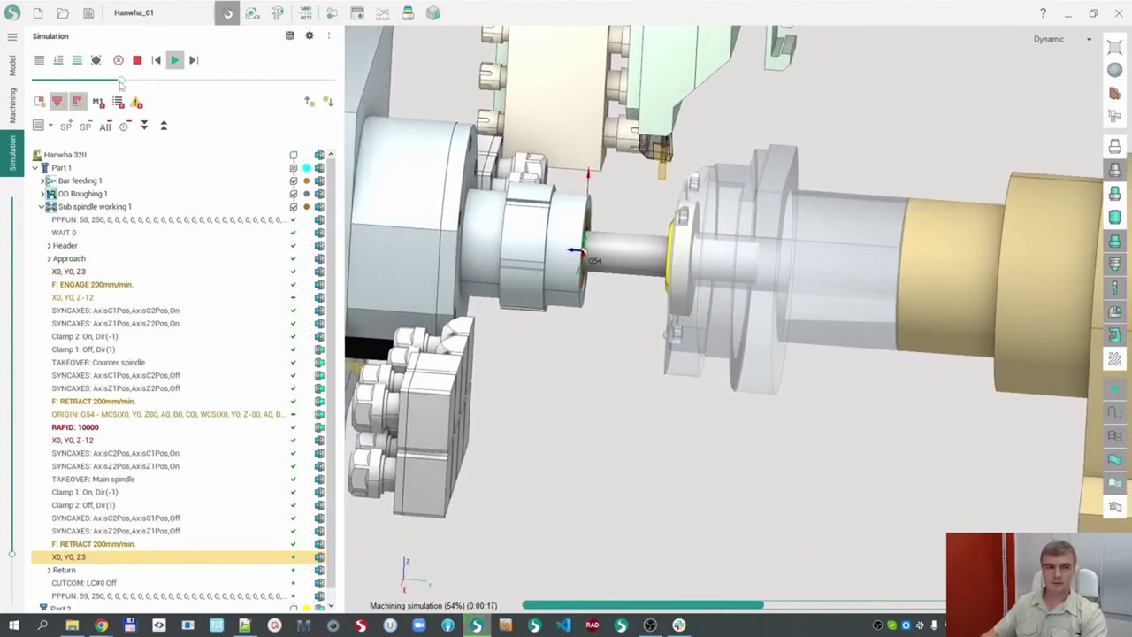
left_click_drag(120, 80, 141, 81)
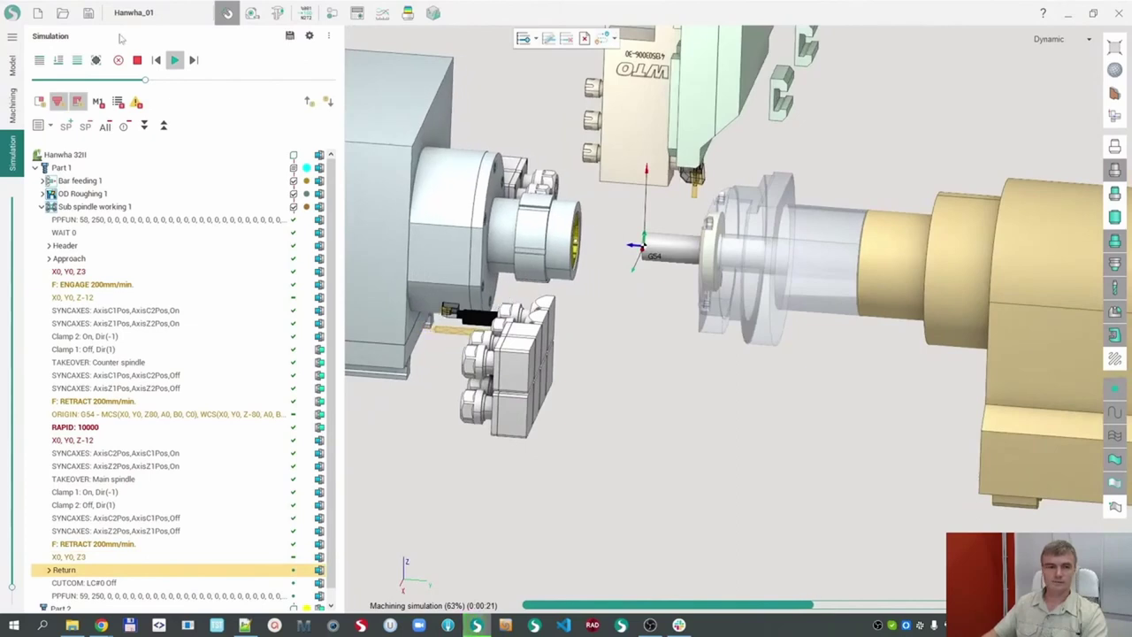
left_click_drag(144, 81, 177, 80)
scroll(638, 352, "down", 2)
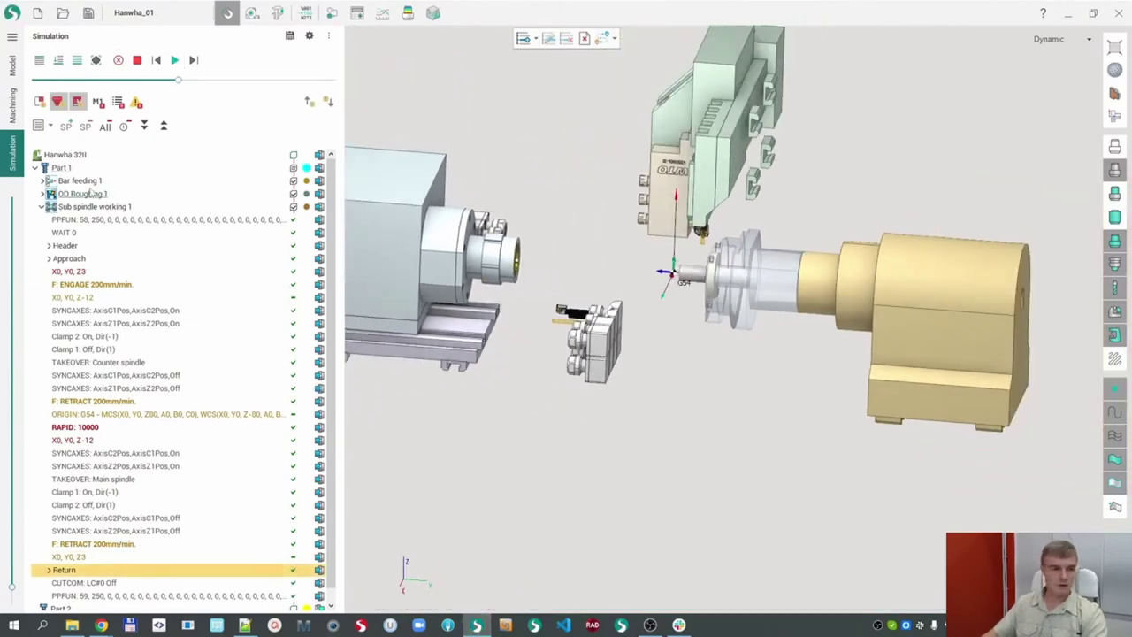
- Select Sub spindle working 1 in the simulation and inspect the machined part held in the main spindle
left_click(94, 206)
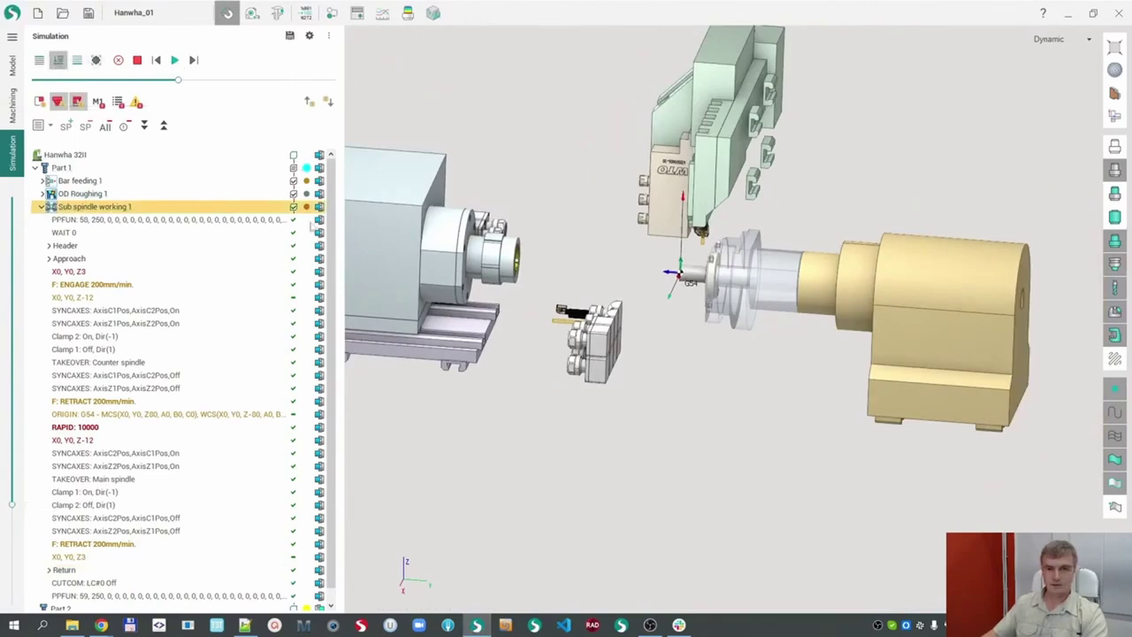
scroll(684, 245, "up", 3)
scroll(683, 245, "up", 2)
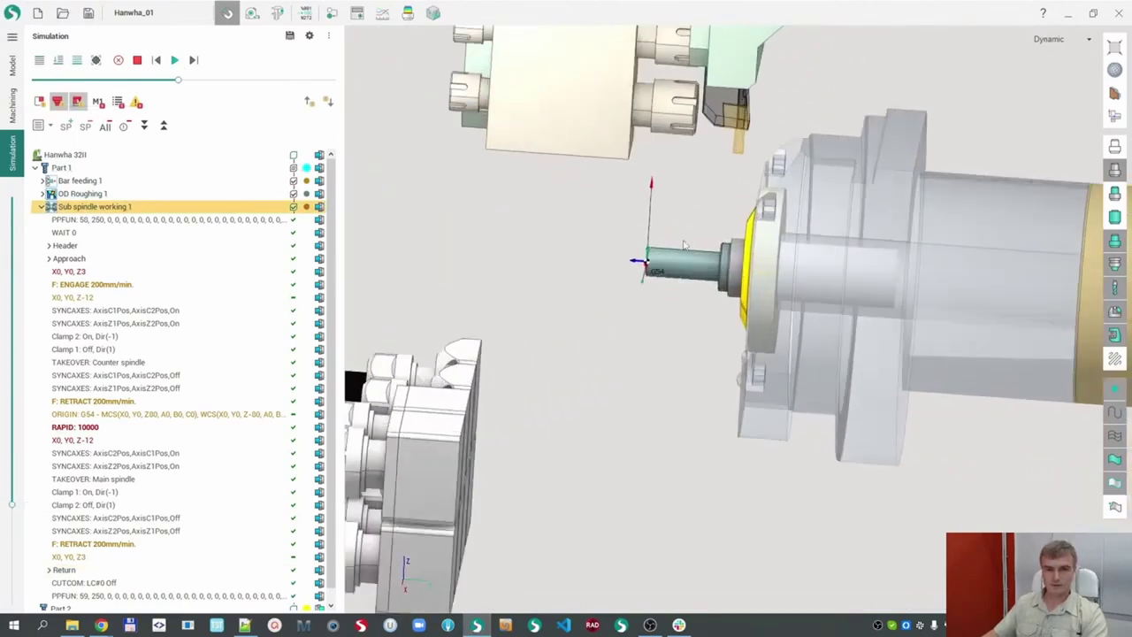
scroll(626, 275, "down", 2)
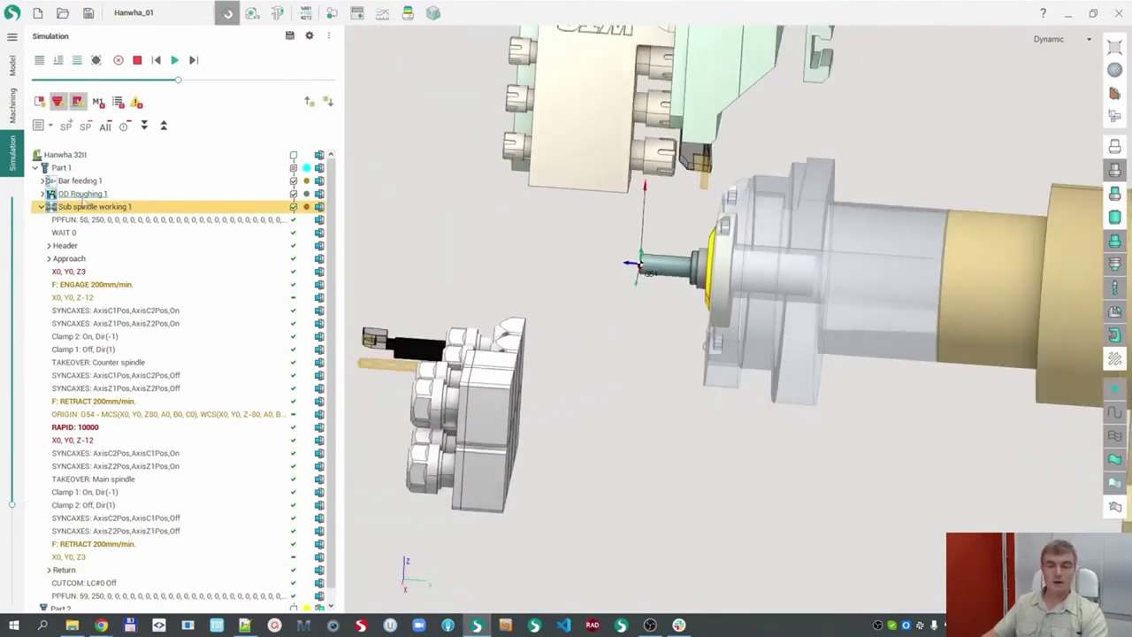
- Recalculate the sub spindle working operation with Swiss type place enabled and Make return turned off
left_click(14, 115)
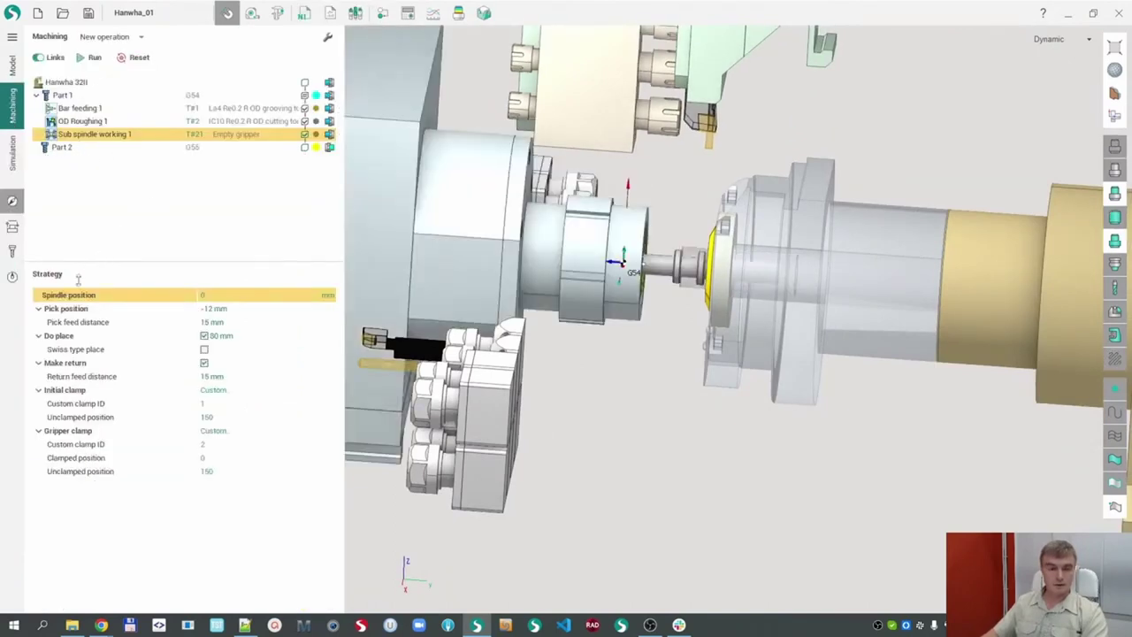
left_click(76, 352)
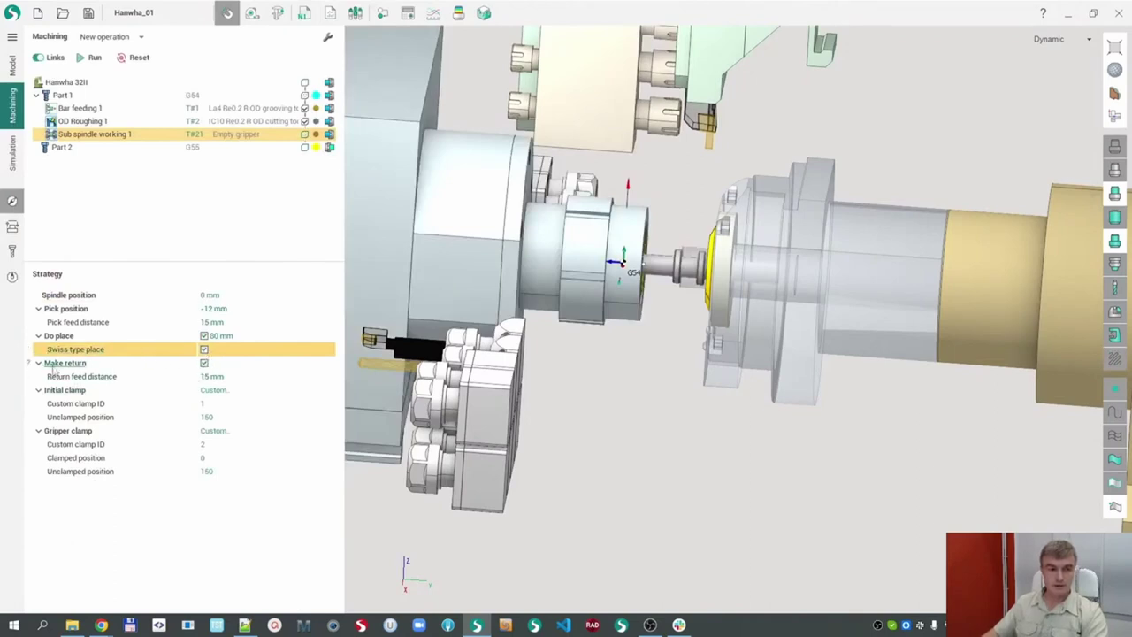
left_click(204, 363)
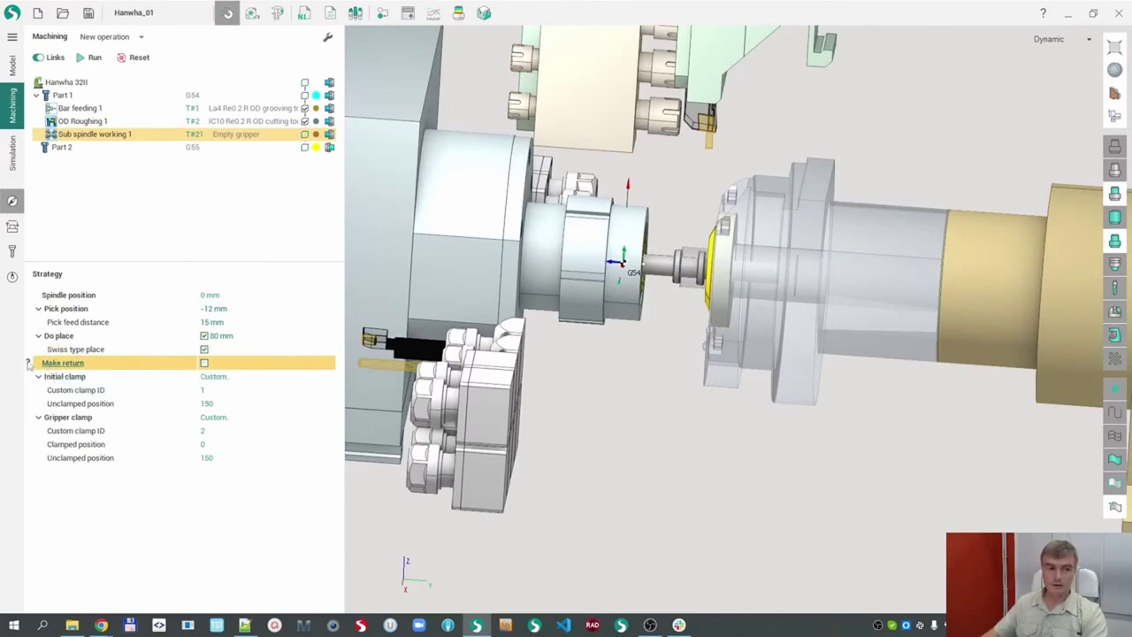
mouse_move(37, 373)
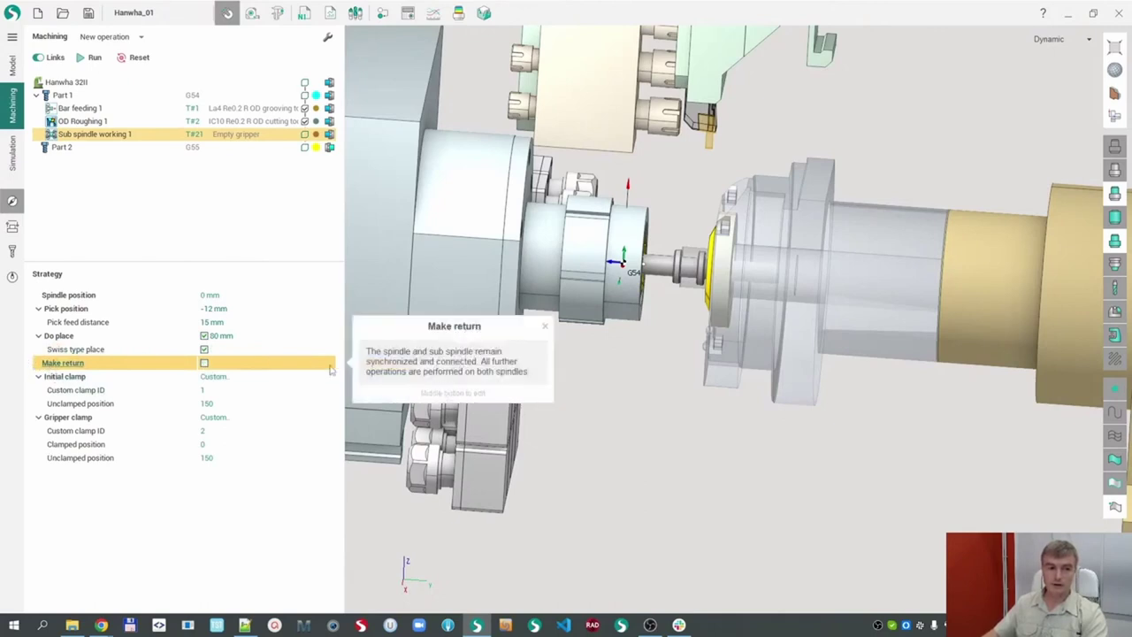
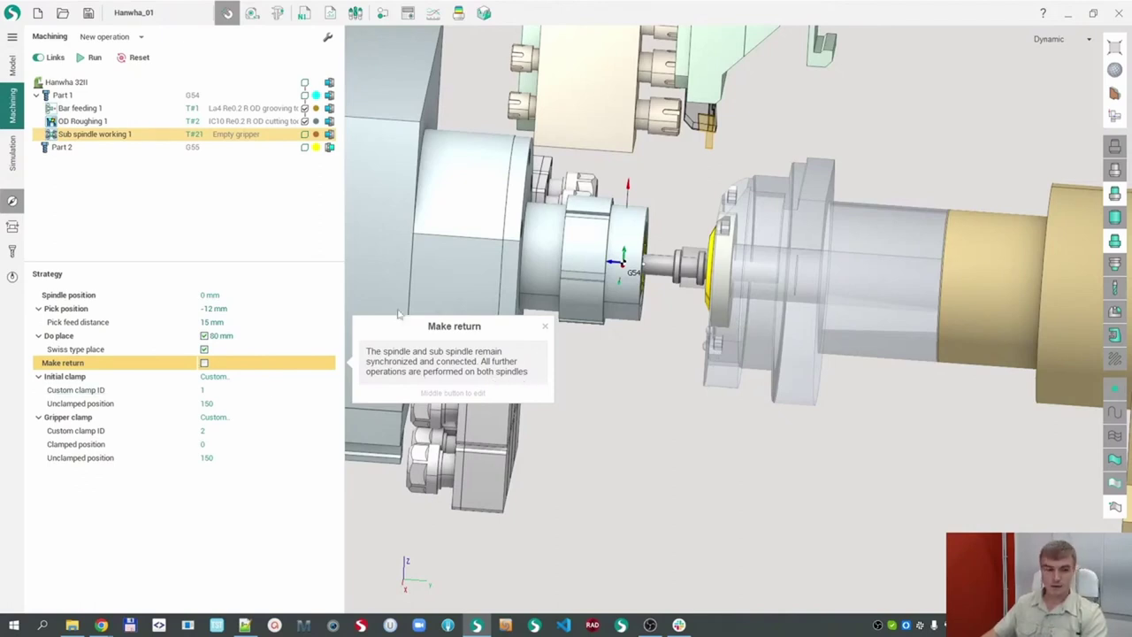
left_click(545, 327)
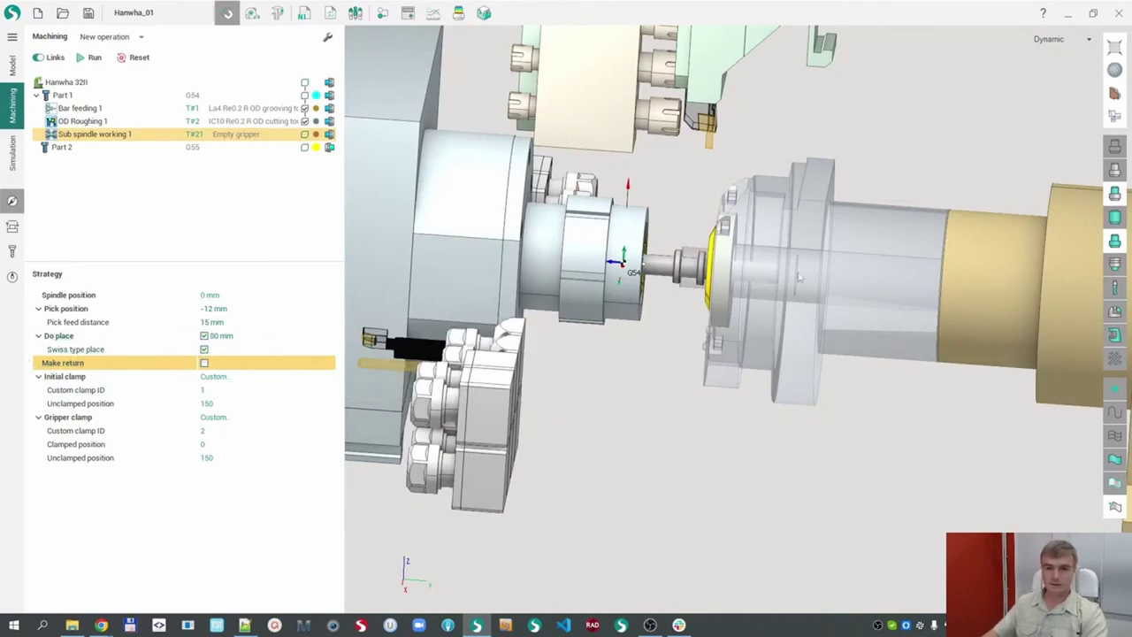
scroll(857, 296, "down", 3)
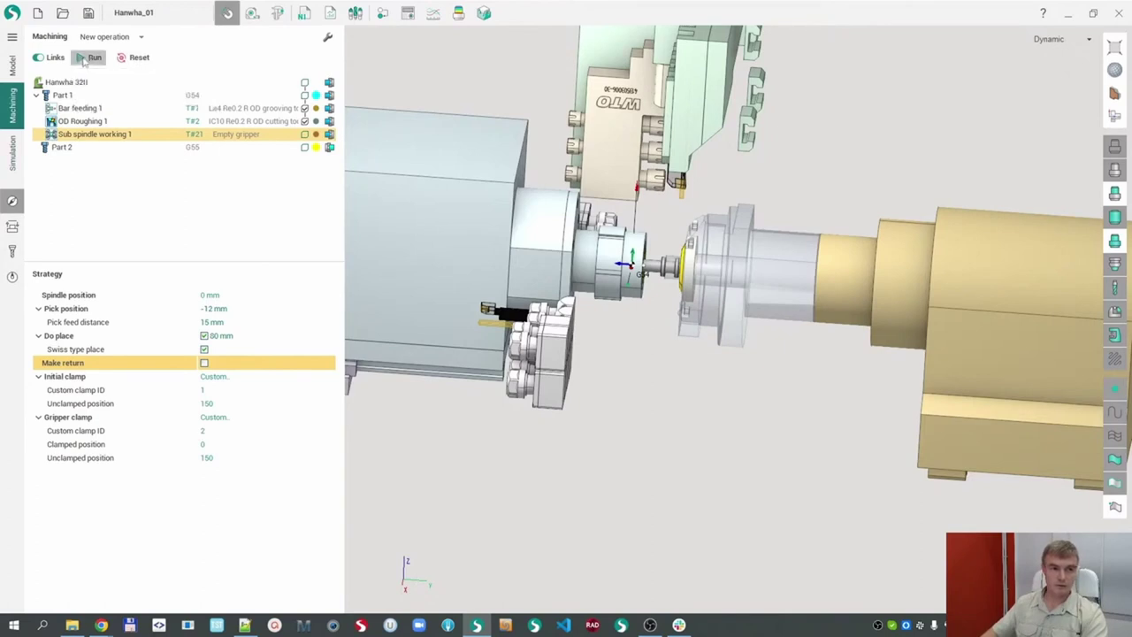
left_click(95, 57)
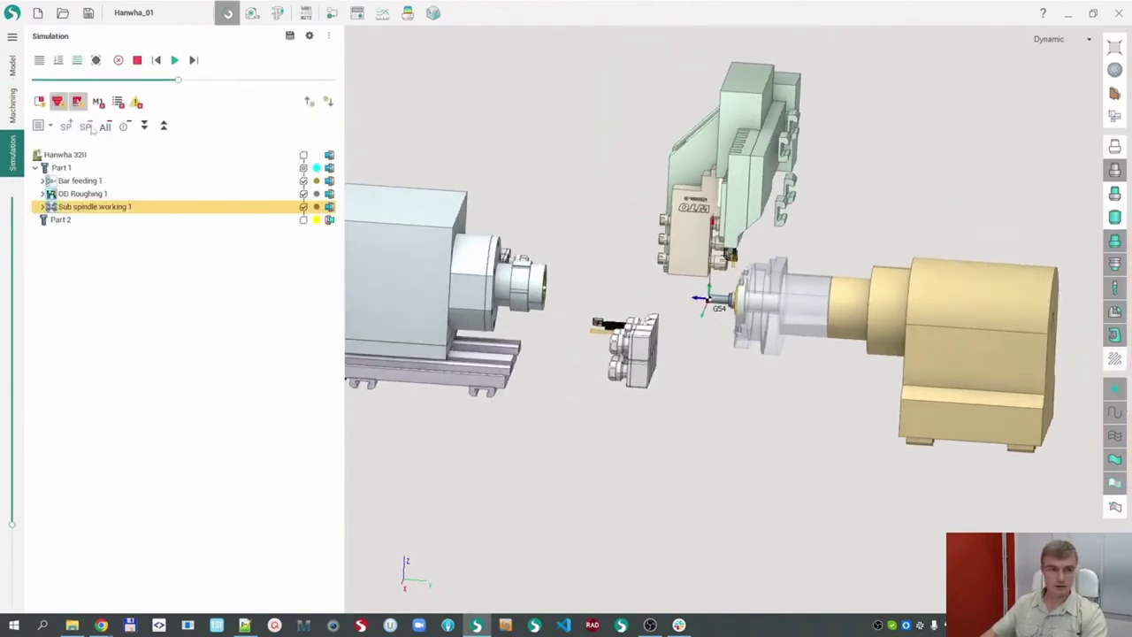
- Simulate the Swiss type place cycle at reduced speed and inspect the part clamped between both spindles
left_click(42, 206)
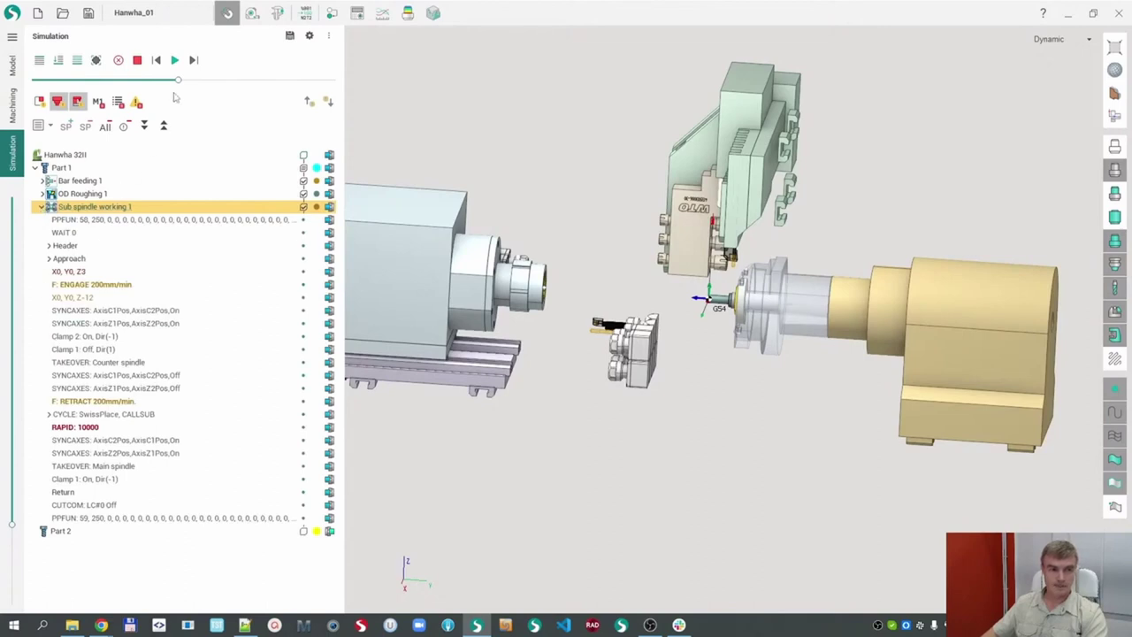
left_click(174, 60)
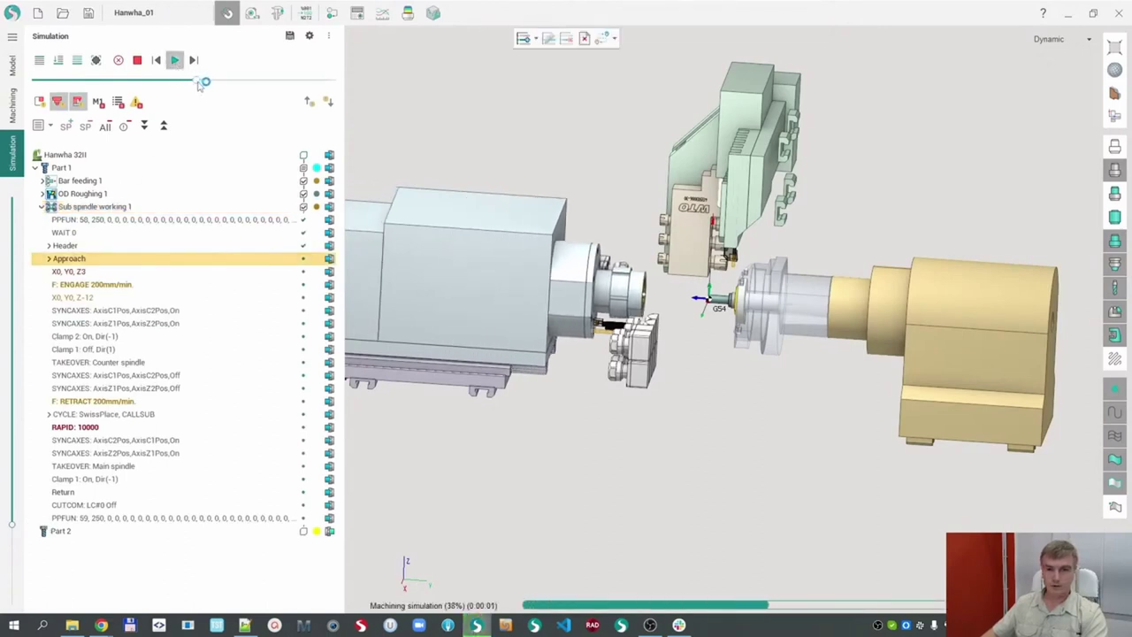
left_click_drag(204, 83, 125, 87)
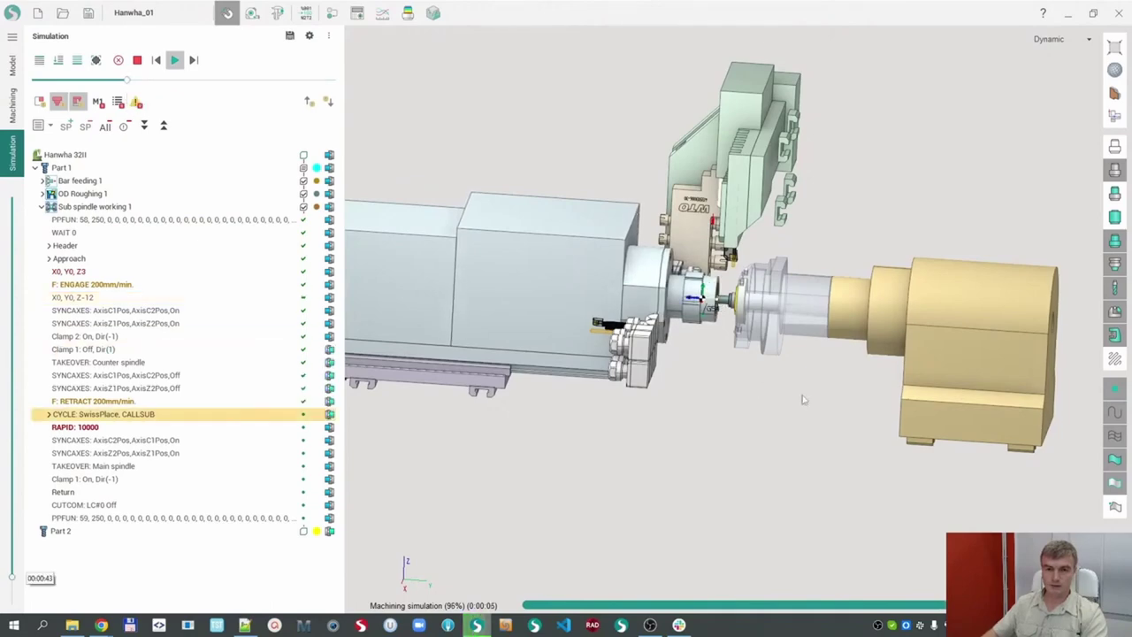
scroll(802, 399, "up", 6)
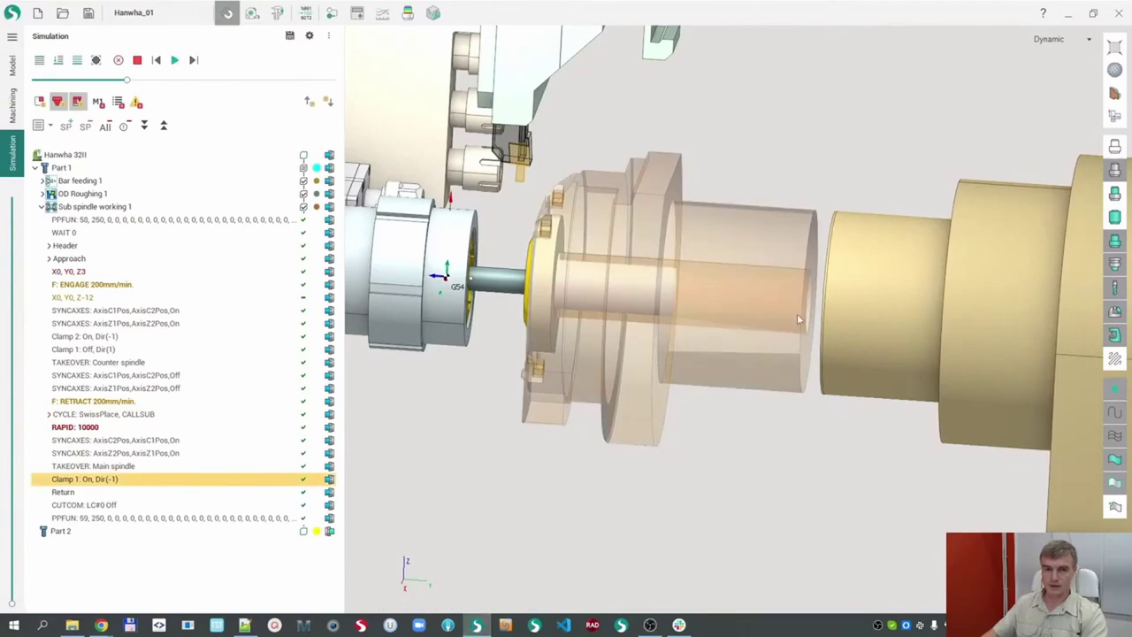
scroll(534, 342, "down", 2)
mouse_move(451, 350)
middle_mouse_down()
mouse_move(534, 343)
mouse_move(462, 336)
middle_mouse_up()
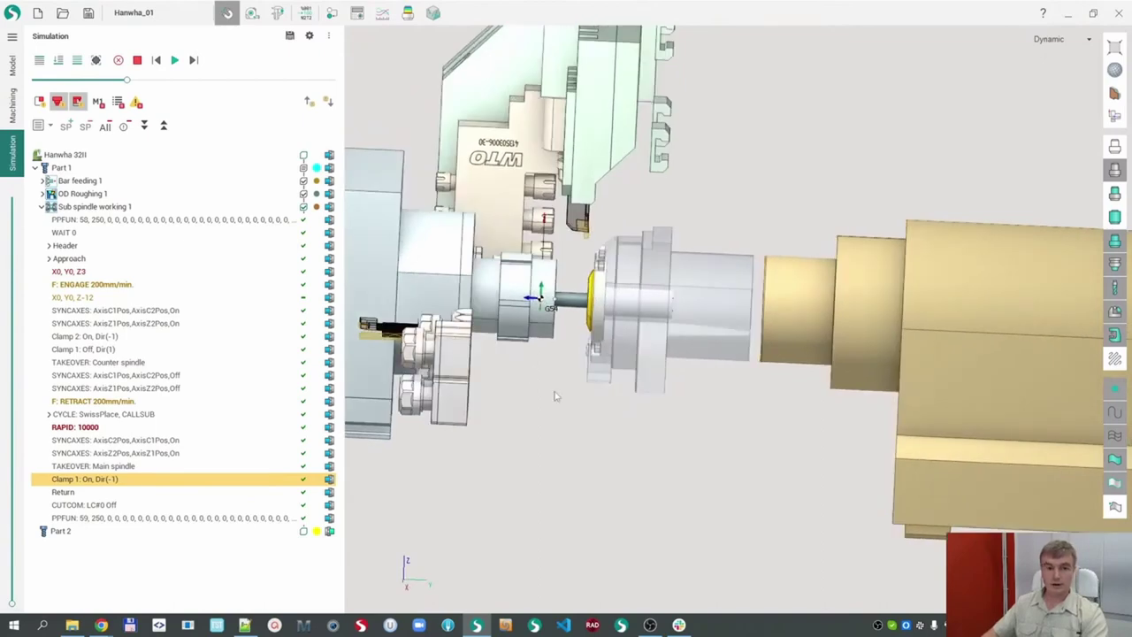
middle_click_drag(556, 396, 482, 299)
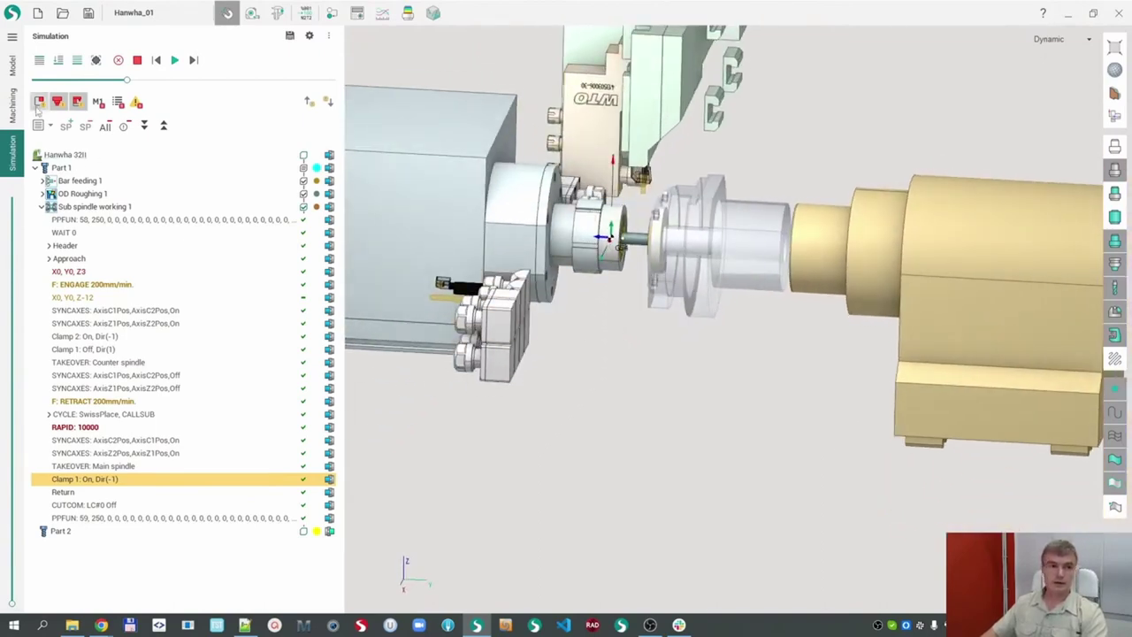
- Add a second OD Roughing operation to Part 1 after Sub spindle working 1
left_click(9, 114)
scroll(655, 258, "up", 3)
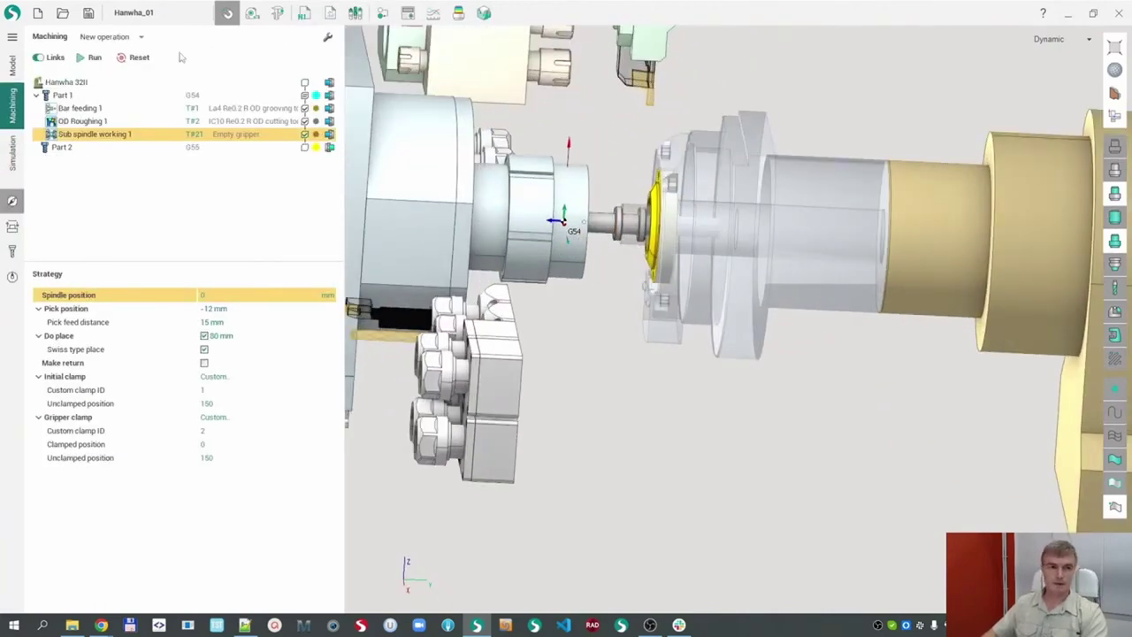
left_click(140, 37)
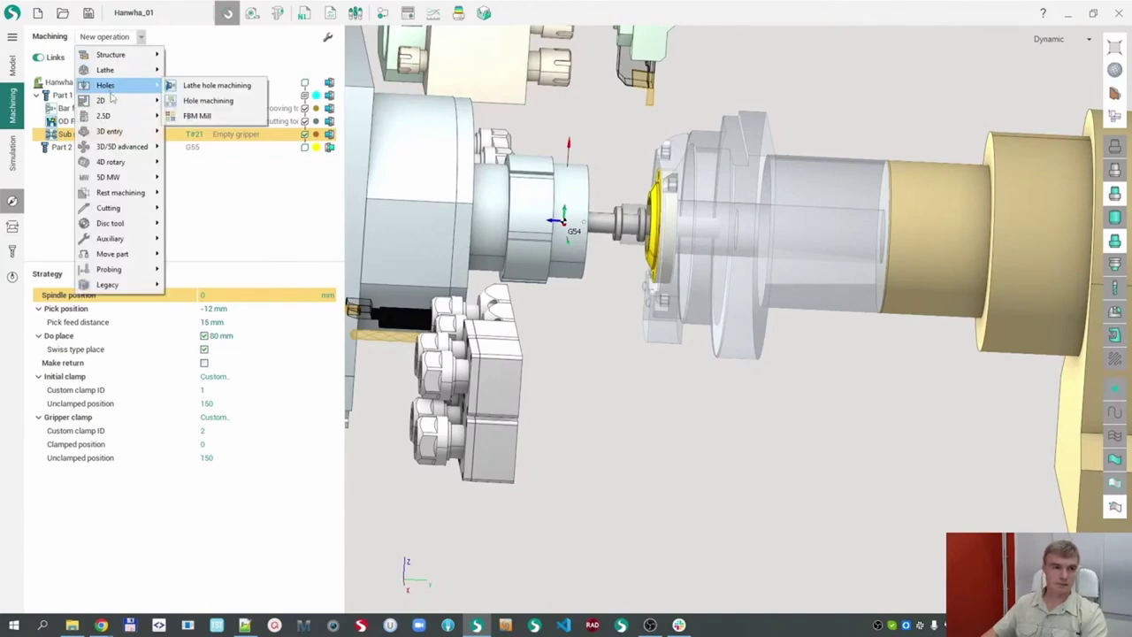
mouse_move(119, 73)
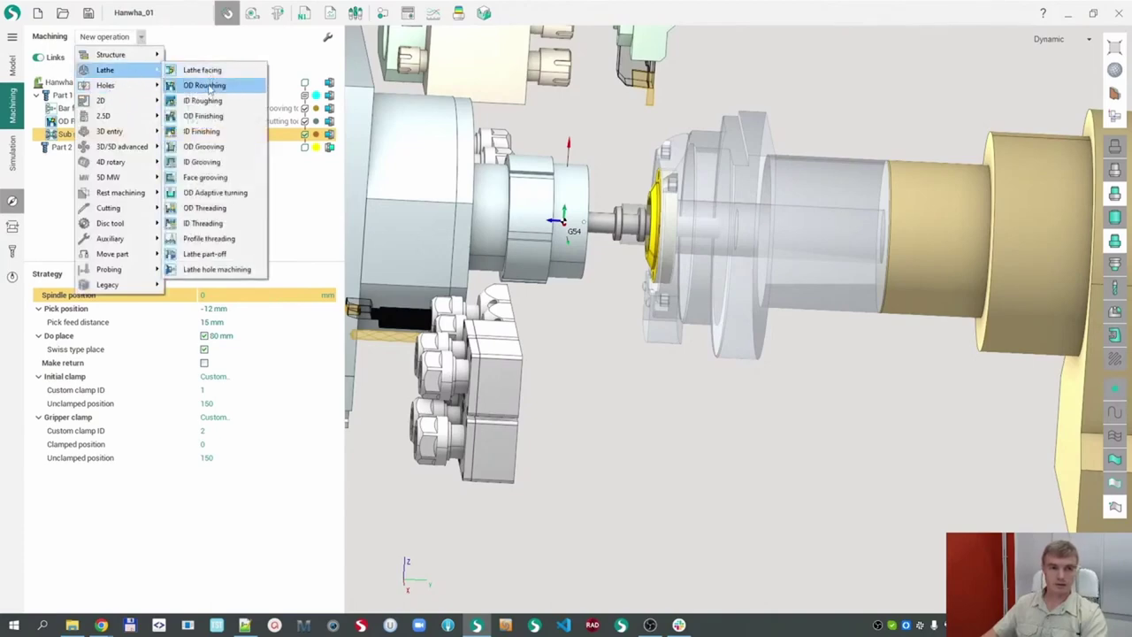
left_click(204, 85)
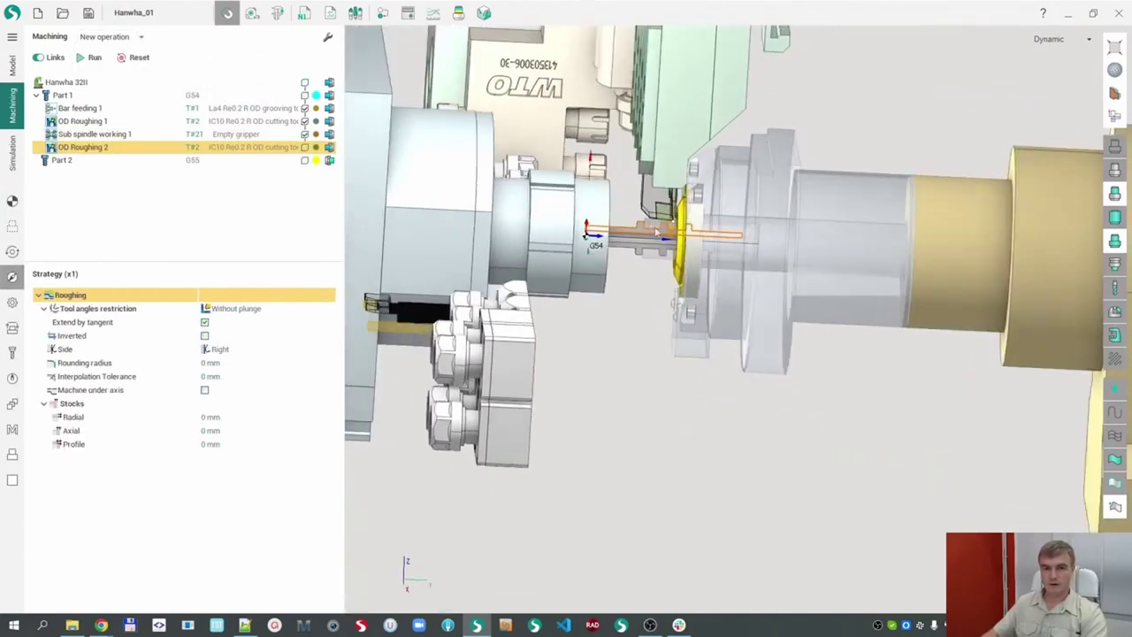
- Restrict the OD Roughing 2 contour to the outer diameter across the first two collars of the shaft
scroll(657, 232, "up", 3)
left_click(12, 225)
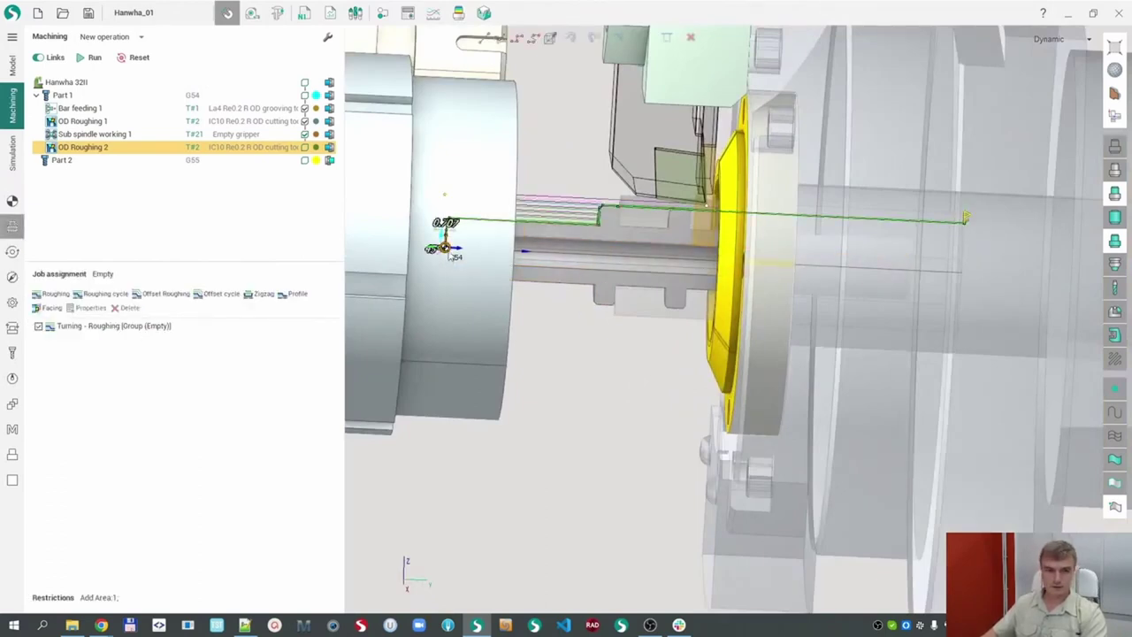
scroll(617, 203, "up", 5)
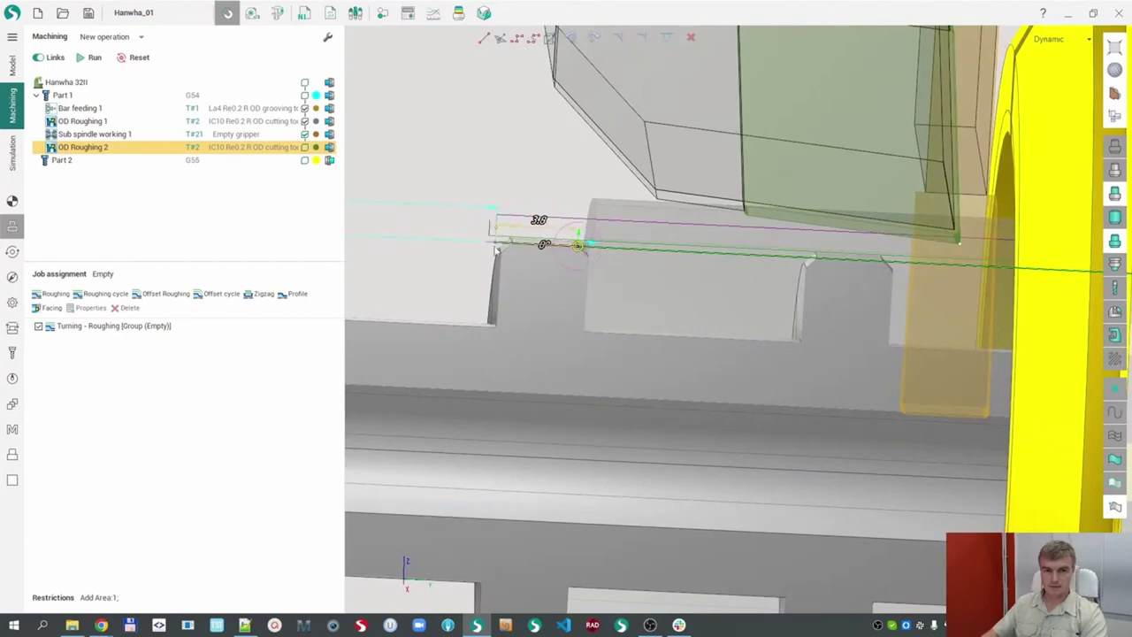
scroll(610, 290, "down", 6)
middle_click_drag(610, 290, 545, 275)
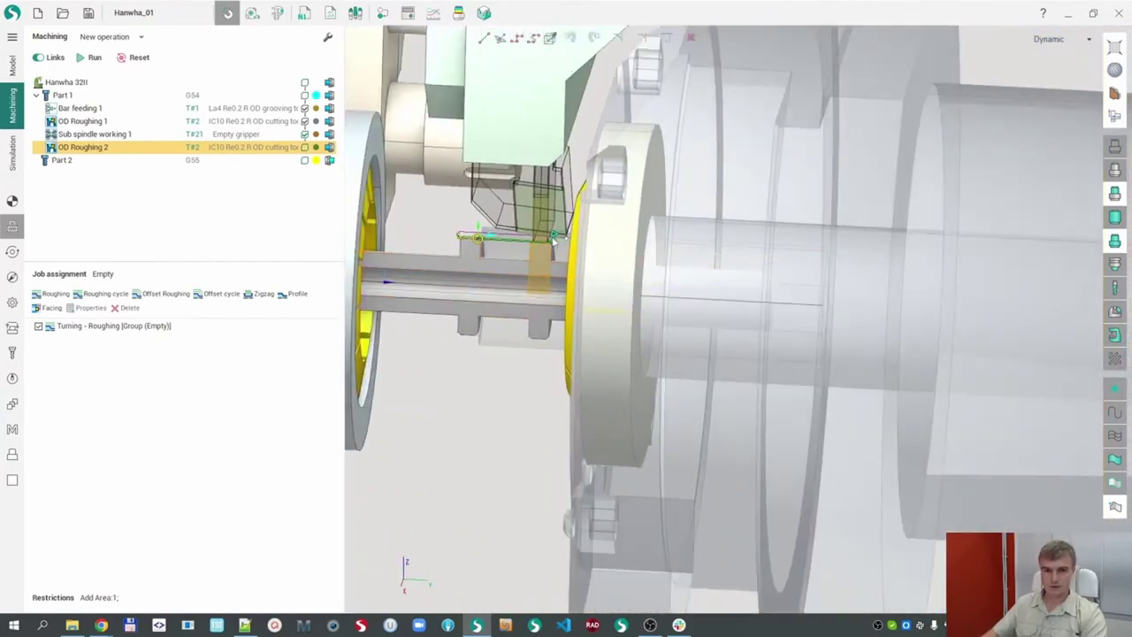
scroll(557, 237, "up", 5)
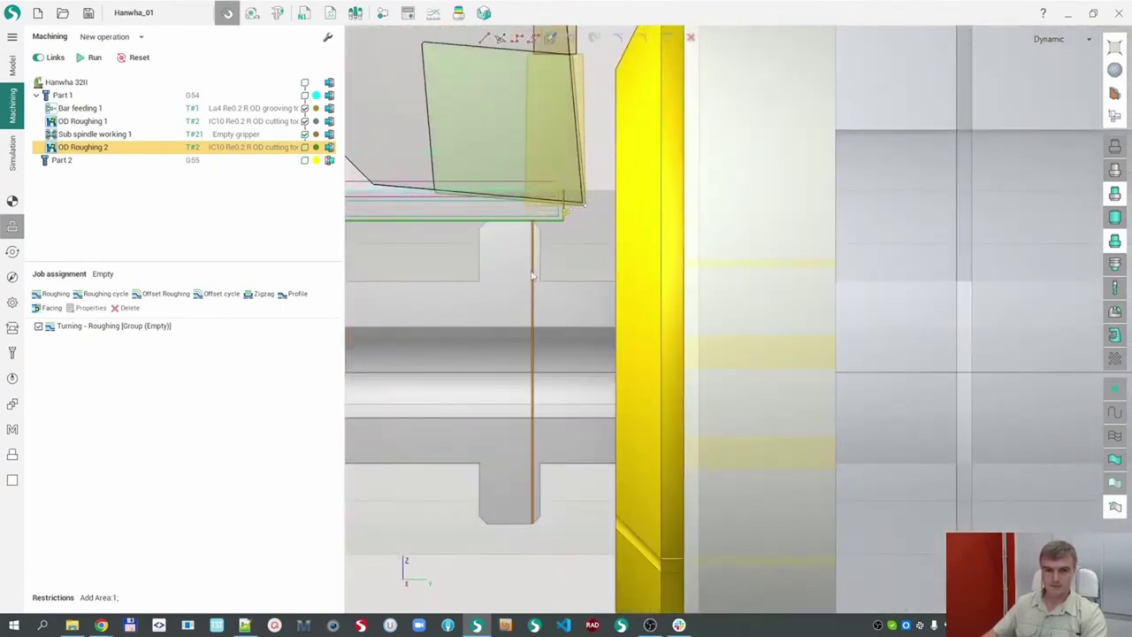
scroll(531, 276, "down", 4)
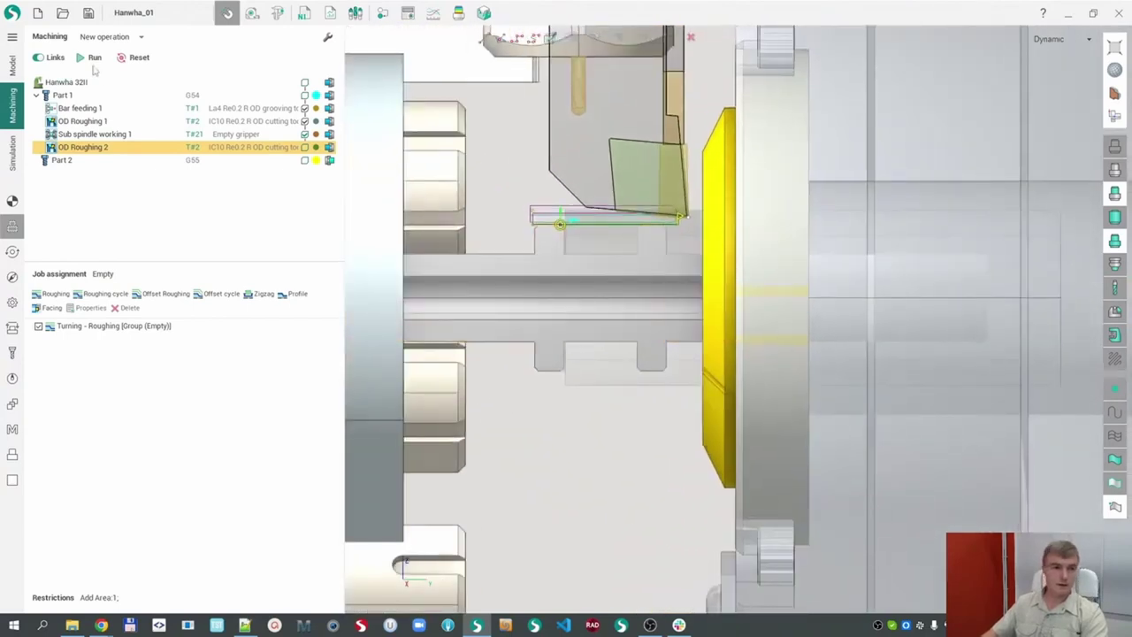
- Calculate OD Roughing 2 and simulate it at increased speed
left_click(93, 59)
scroll(614, 309, "down", 2)
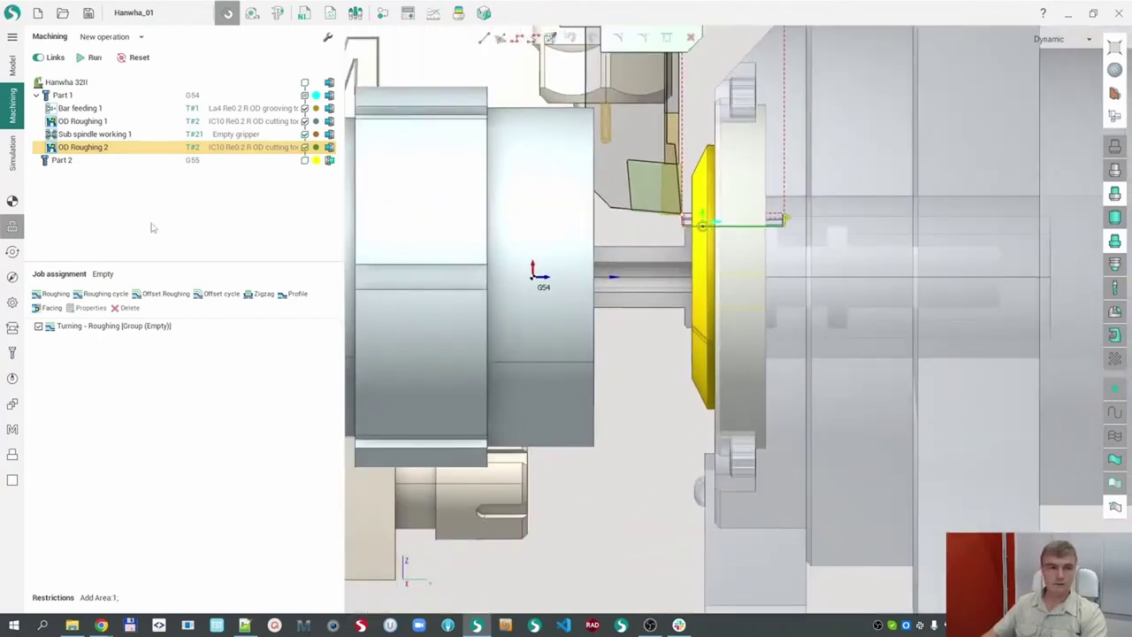
left_click(11, 168)
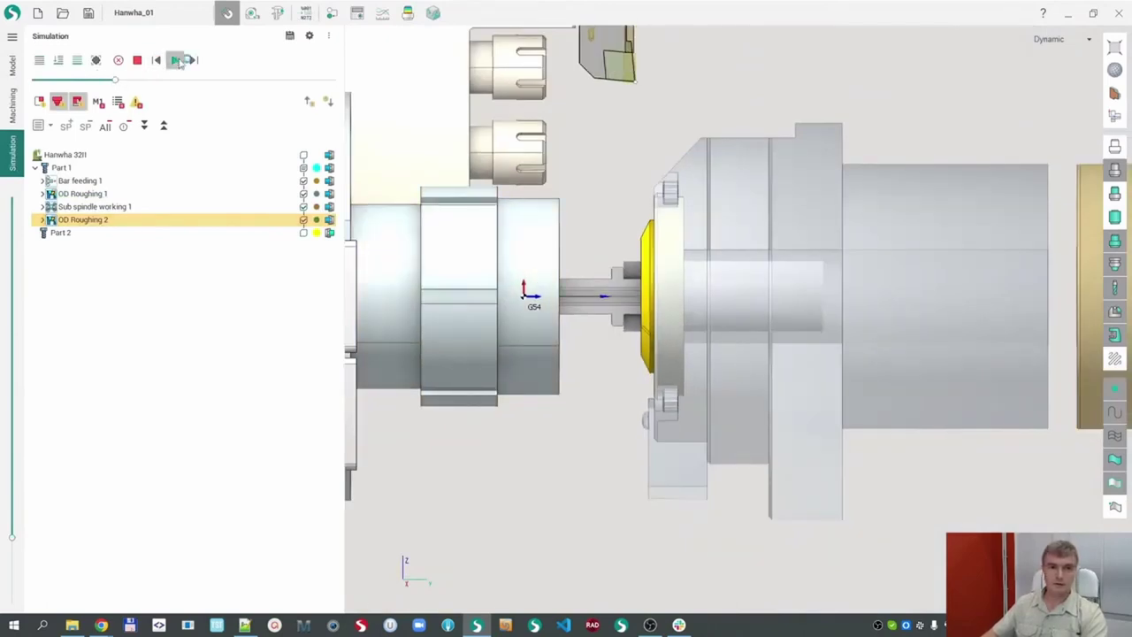
left_click(174, 60)
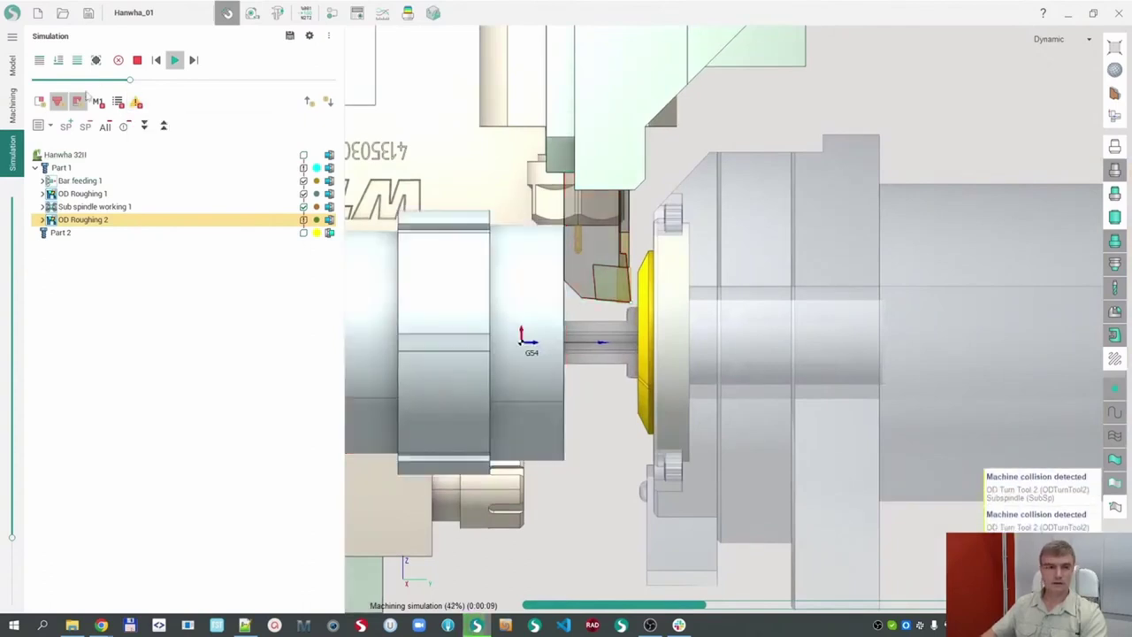
left_click_drag(130, 79, 192, 72)
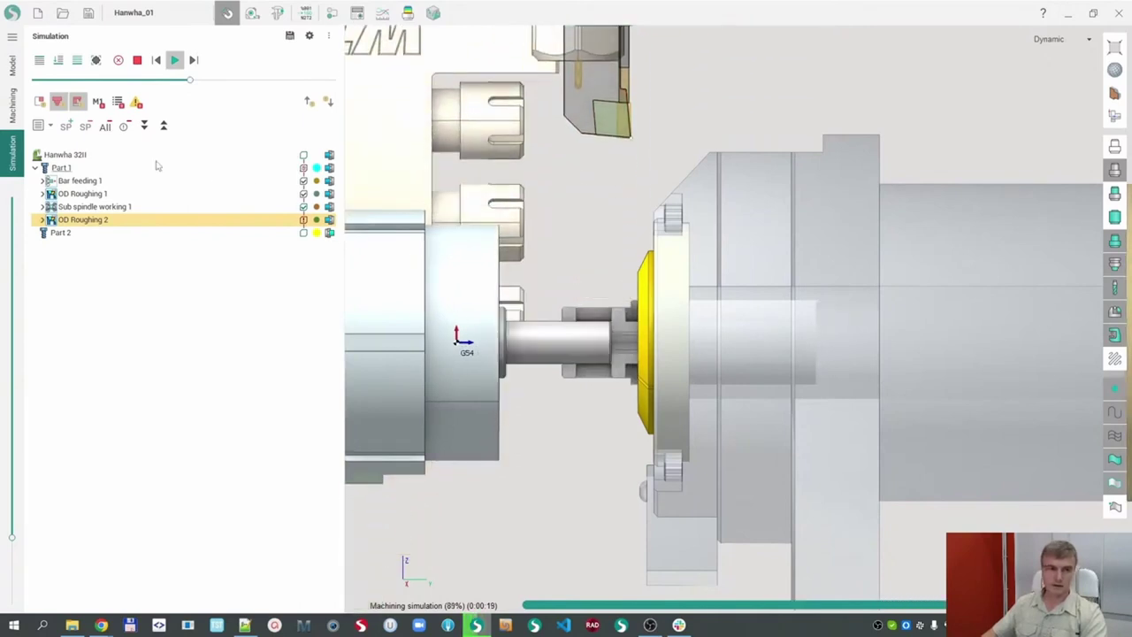
- Set the pick position of Sub spindle working 1 to -10 mm and recalculate all operations of the machine
left_click(81, 207)
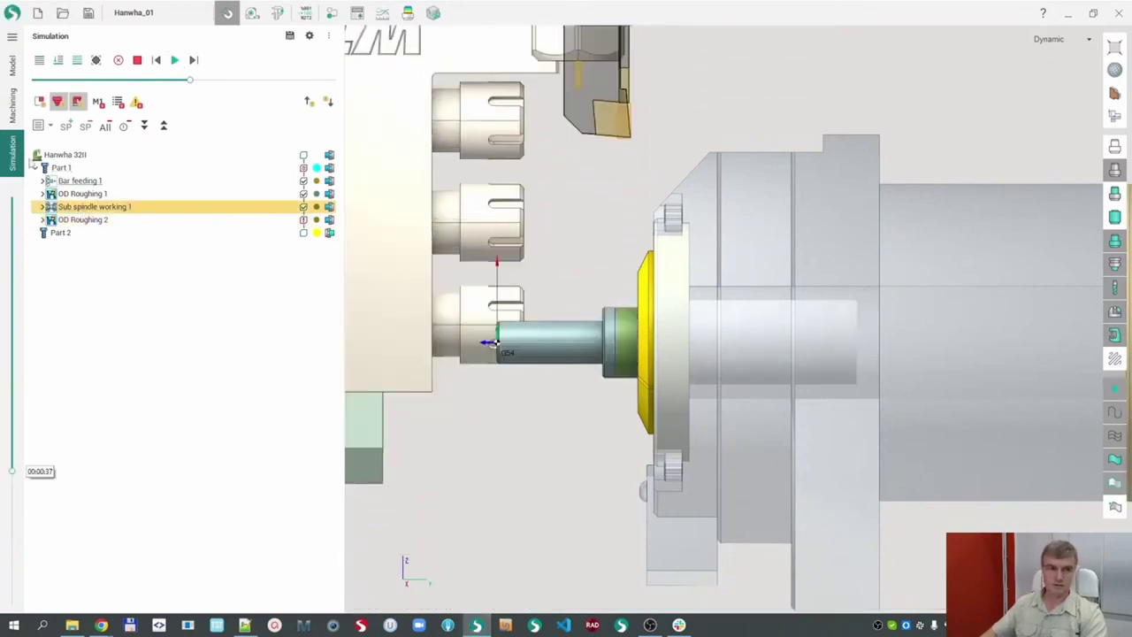
left_click(15, 113)
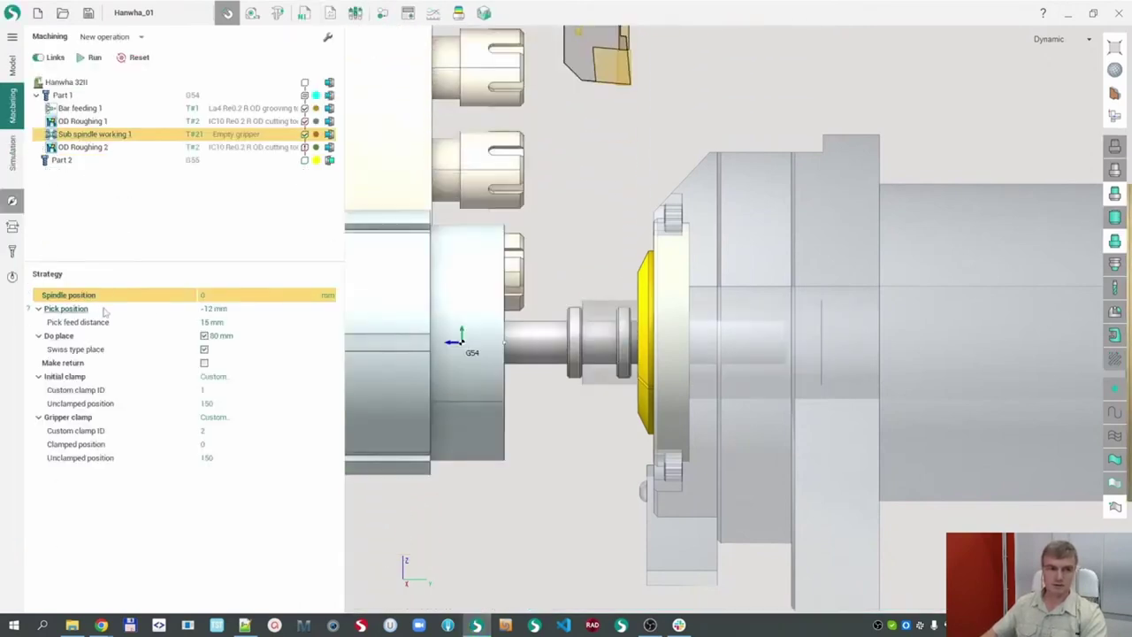
left_click(218, 308)
scroll(459, 353, "up", 4)
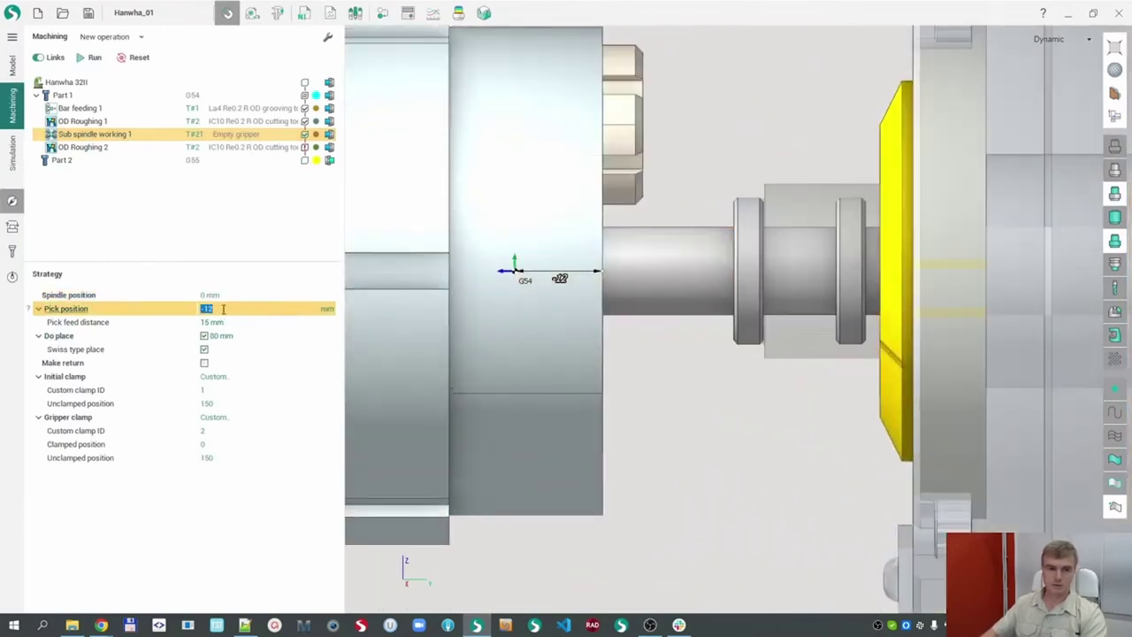
scroll(224, 308, "down", 2)
scroll(224, 309, "up", 4)
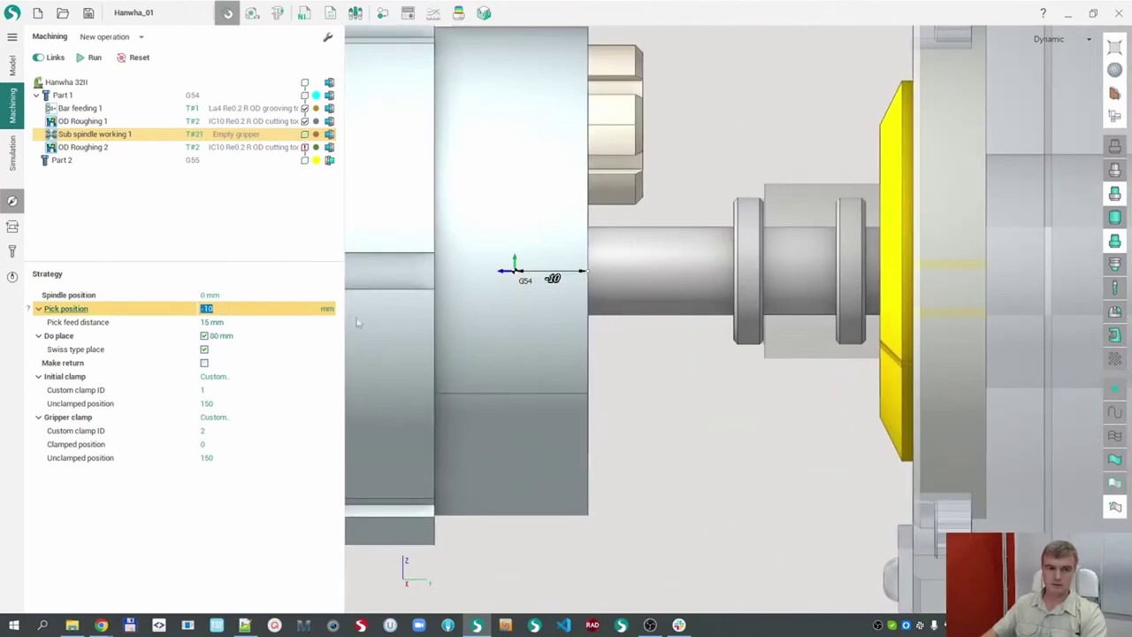
left_click(68, 82)
left_click(92, 57)
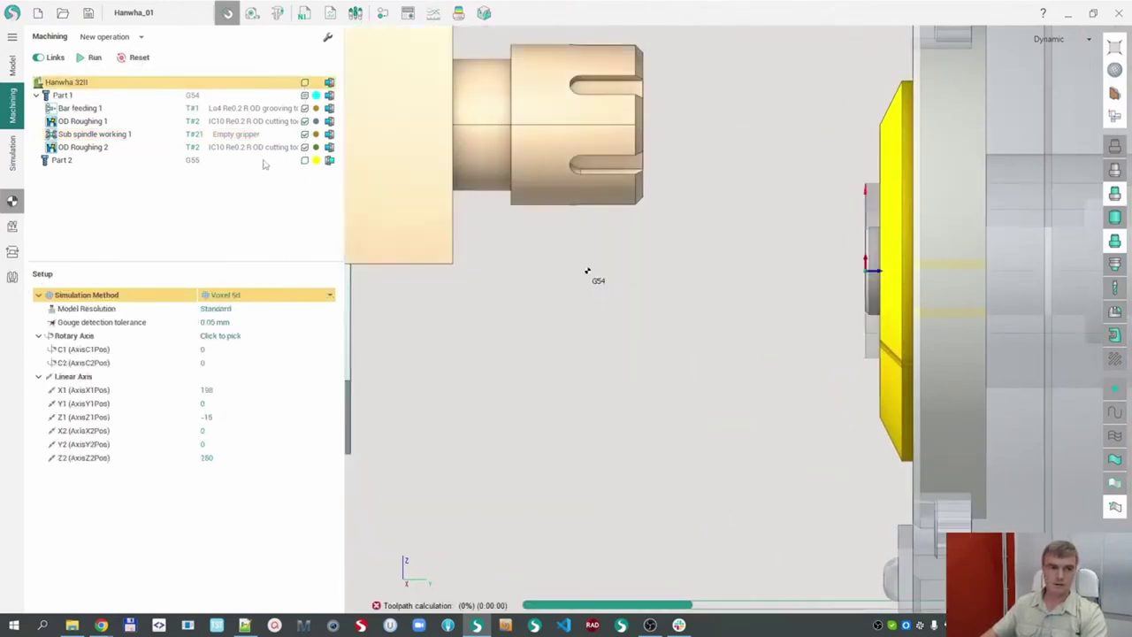
- Hide the machine model and shorten the OD Roughing 1 contour so that it ends at the first collar's chamfer
left_click(13, 152)
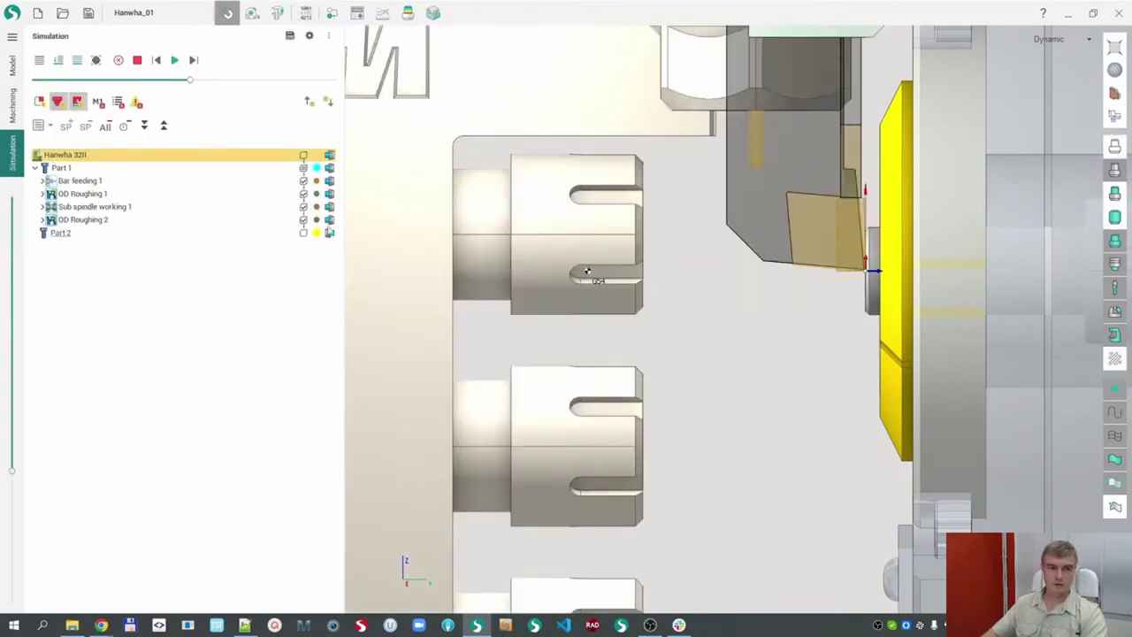
left_click(83, 193)
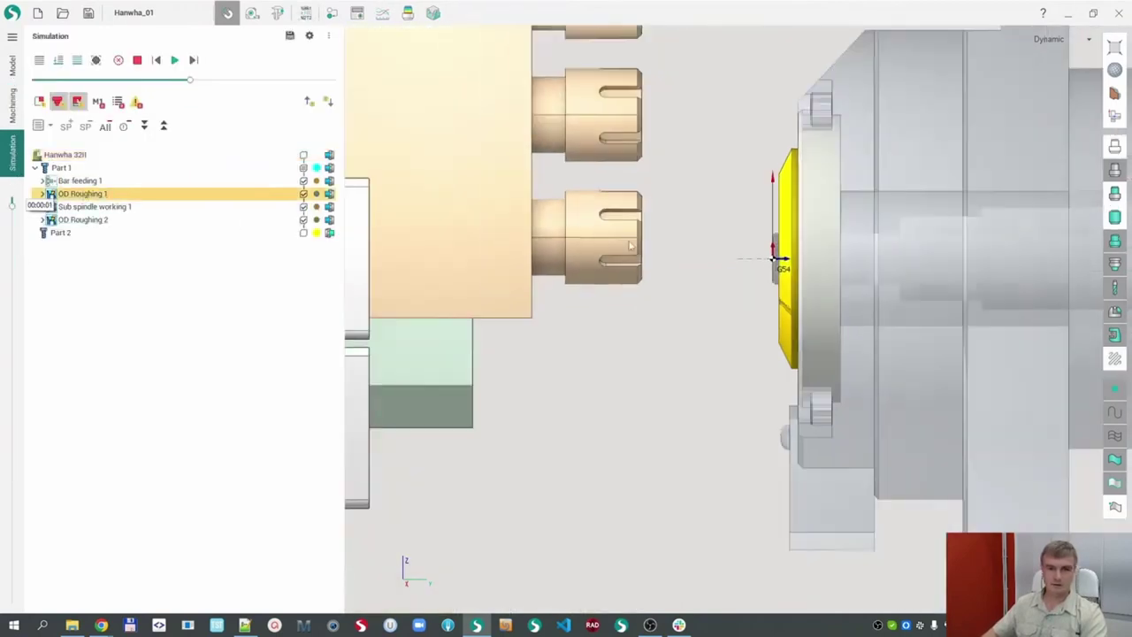
left_click(12, 105)
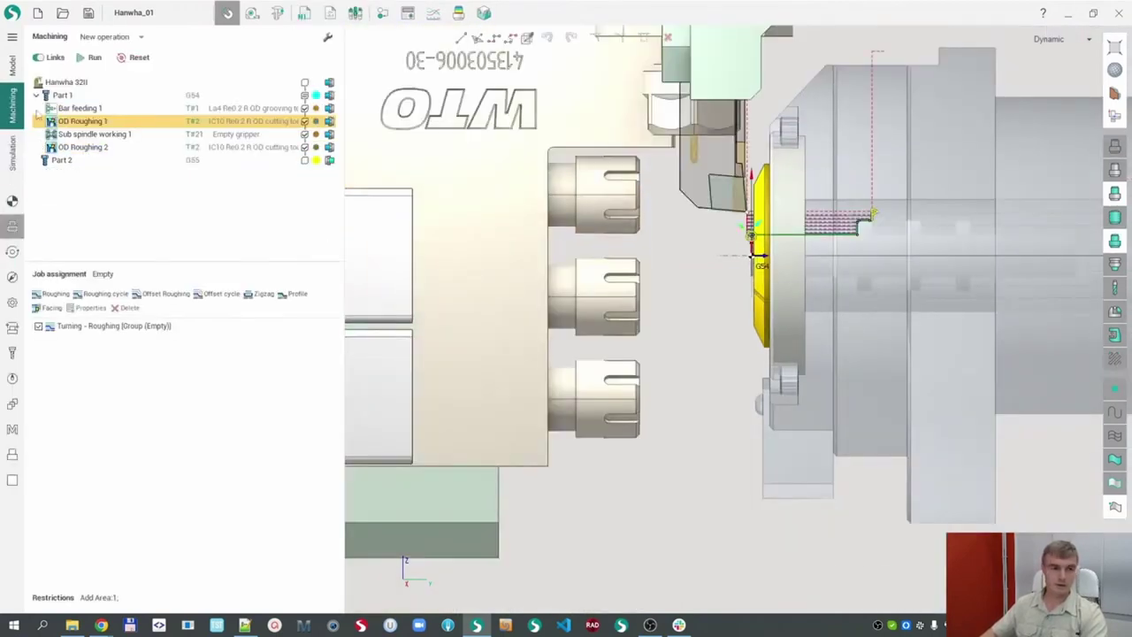
scroll(785, 244, "up", 5)
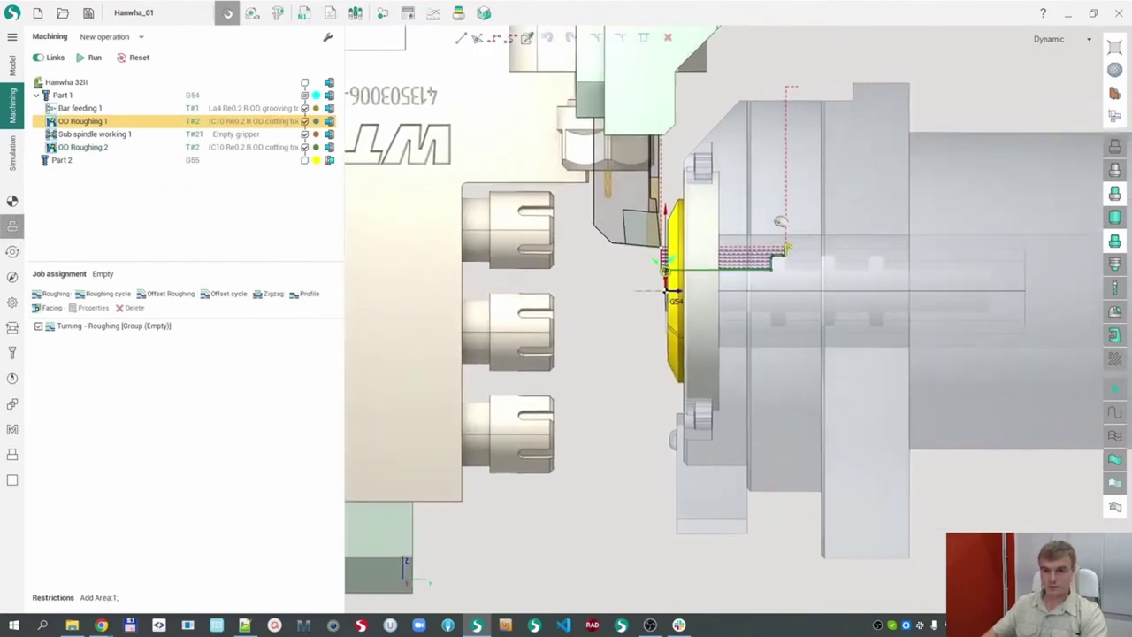
scroll(751, 224, "down", 2)
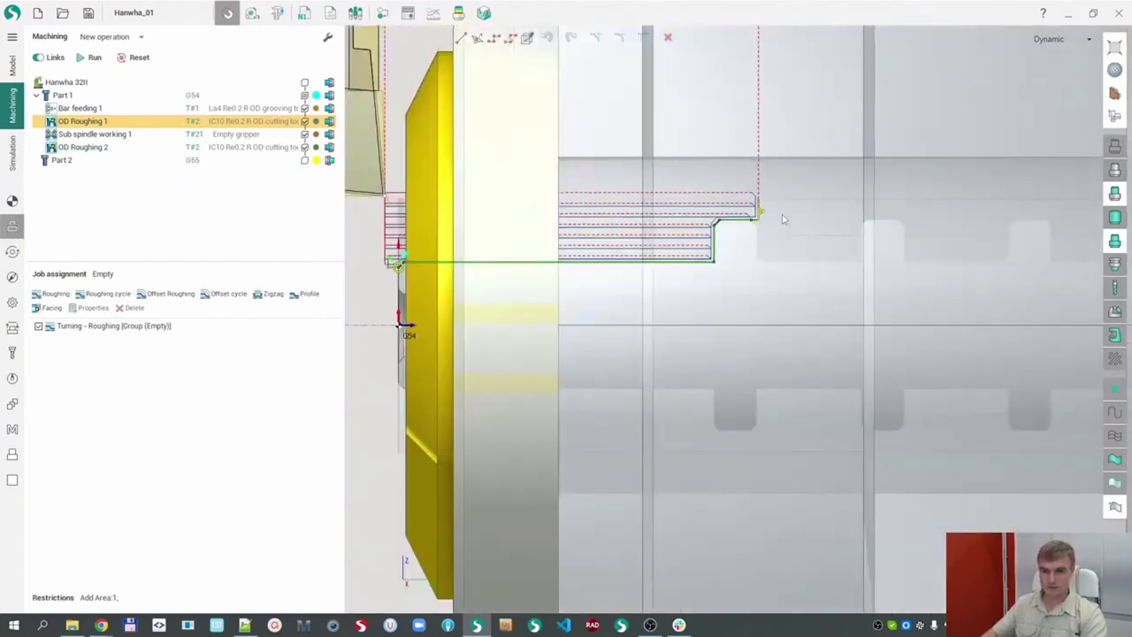
scroll(783, 219, "up", 2)
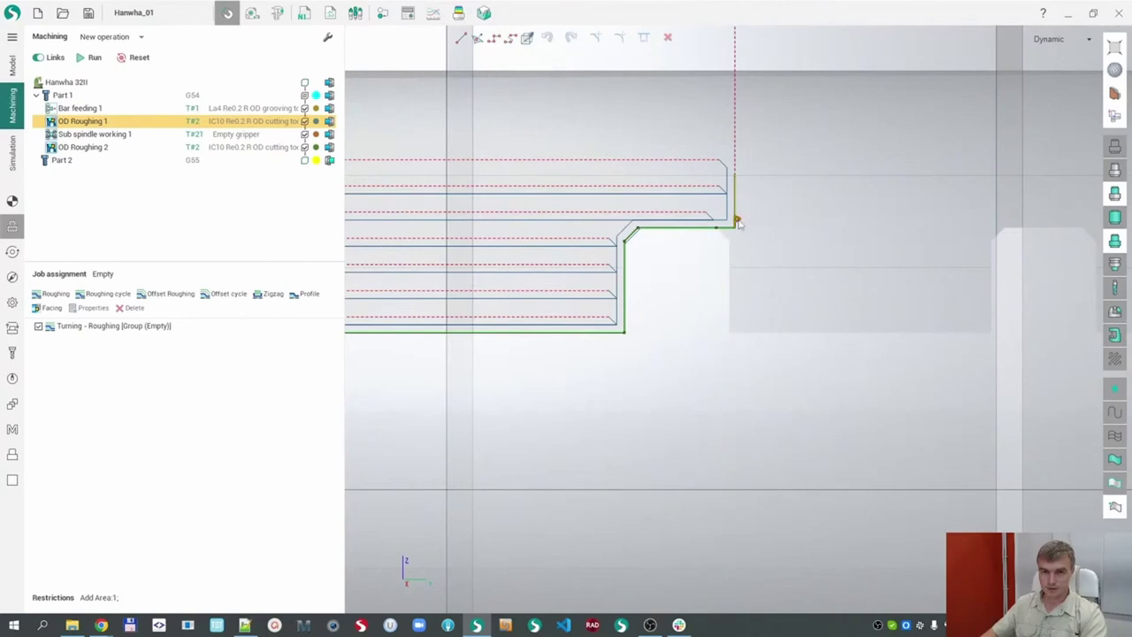
left_click_drag(737, 221, 632, 231)
scroll(626, 235, "down", 3)
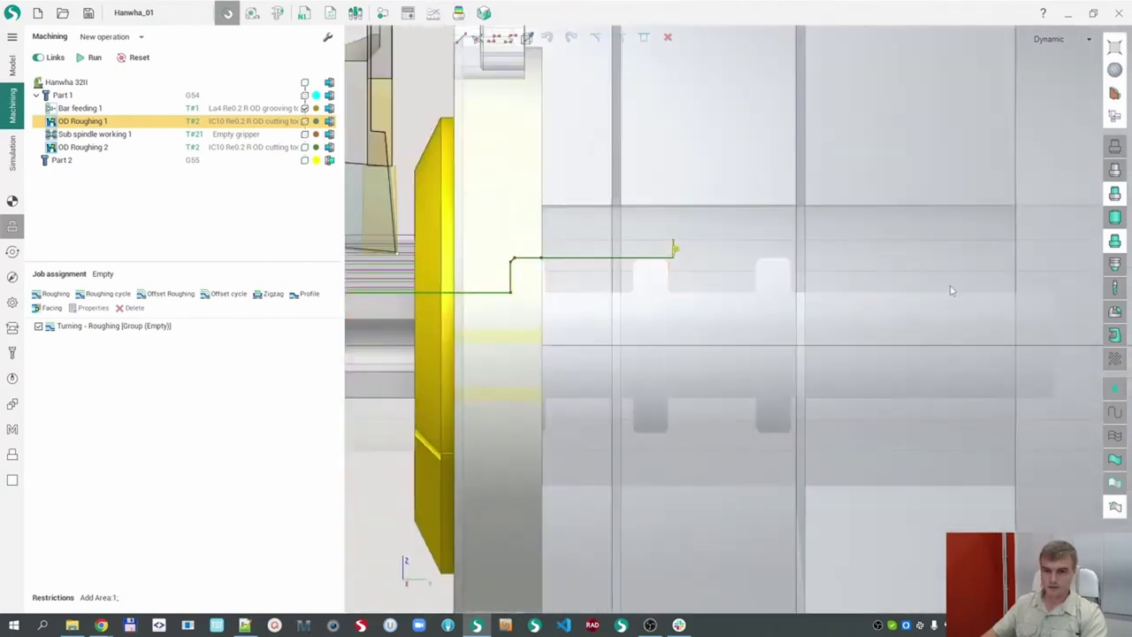
left_click(1118, 334)
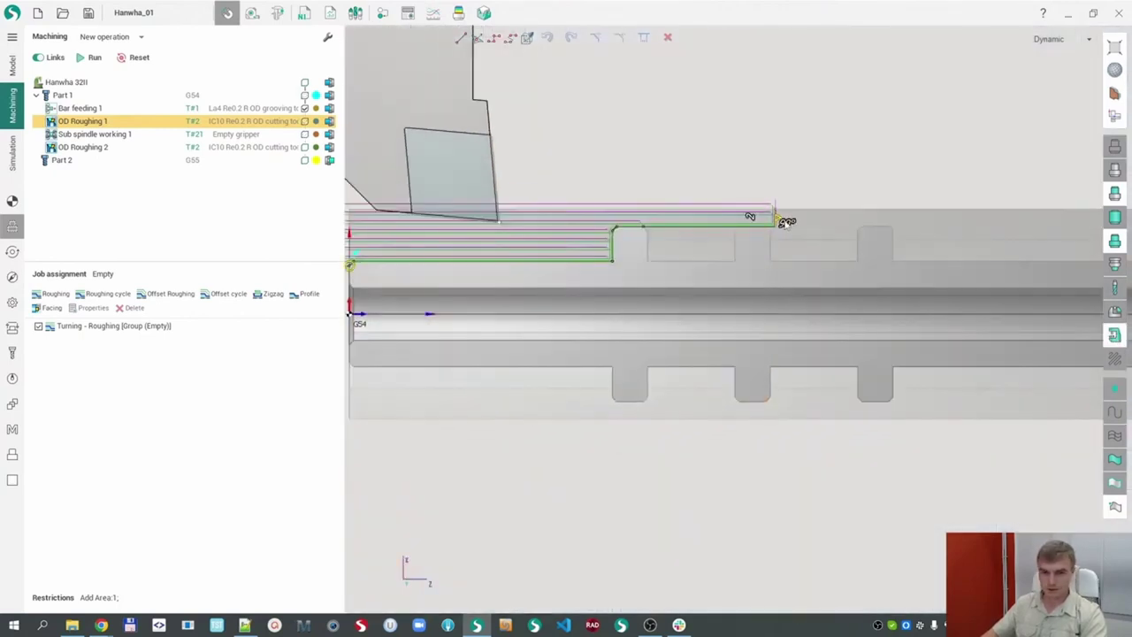
left_click_drag(776, 221, 629, 233)
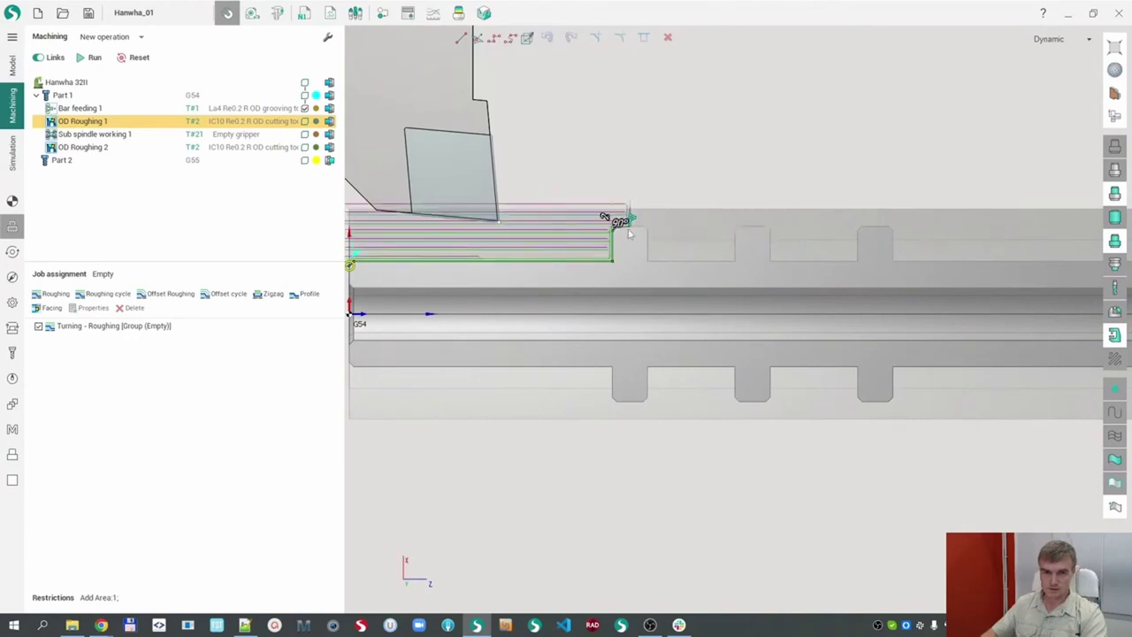
- Make the end segment of the OD Roughing 1 contour run perpendicular to the axis from the collar's chamfer to the stock surface
scroll(625, 232, "up", 5)
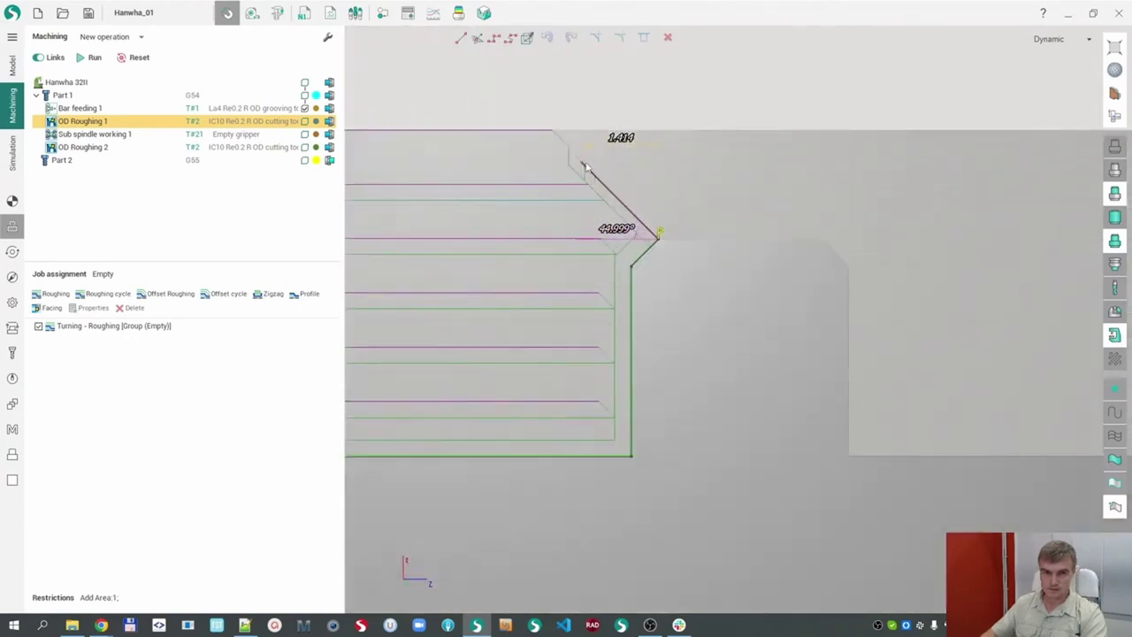
left_click_drag(581, 166, 655, 134)
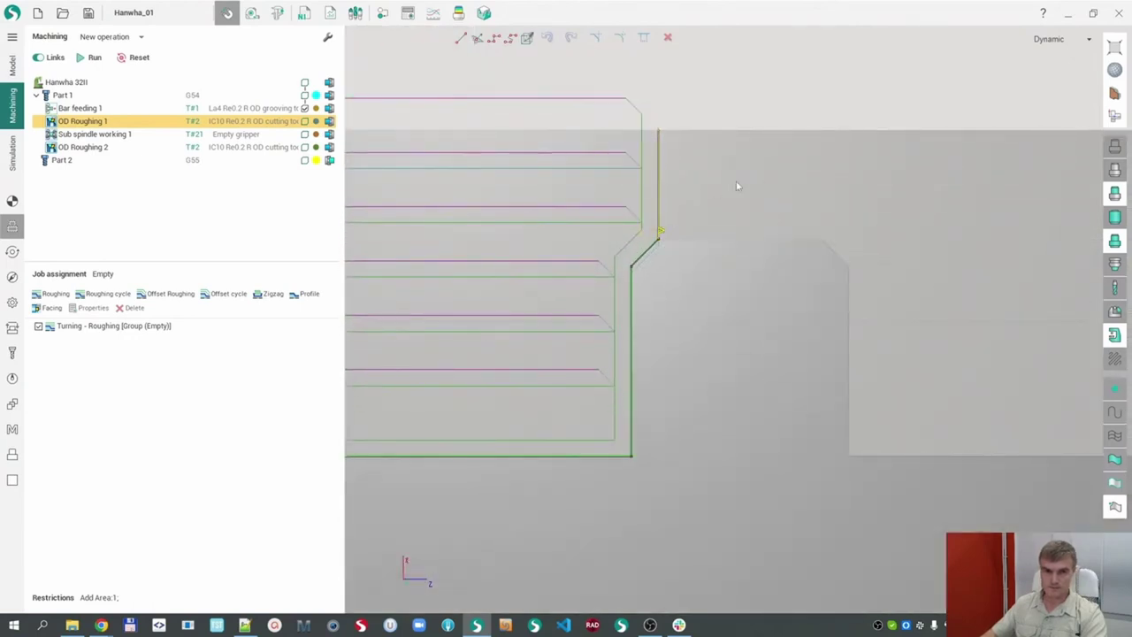
scroll(736, 185, "down", 3)
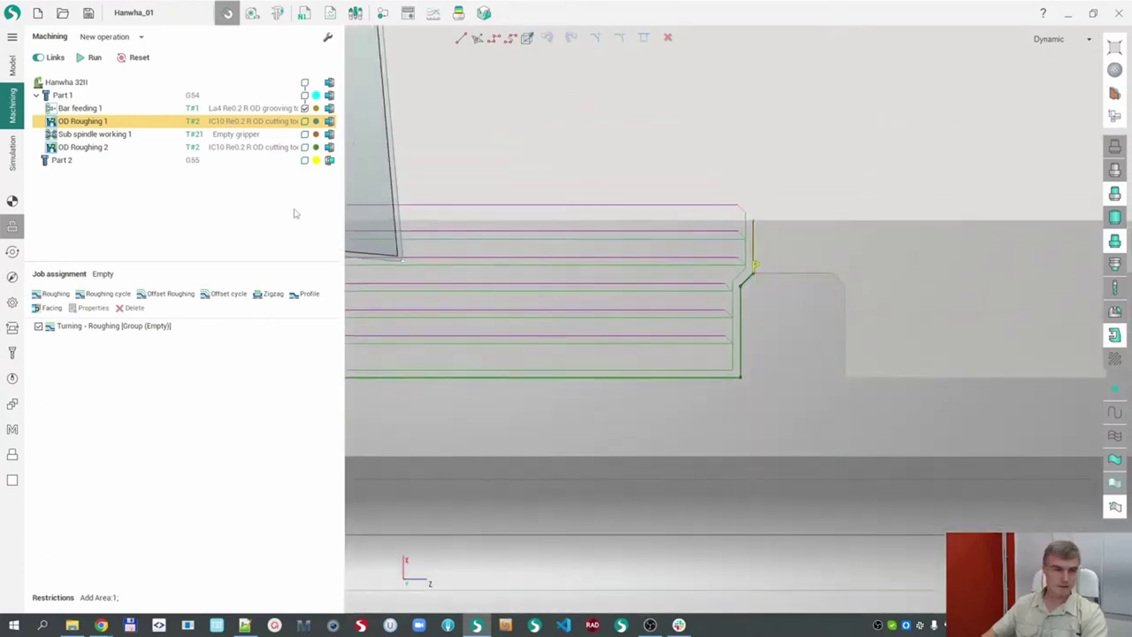
scroll(502, 236, "down", 2)
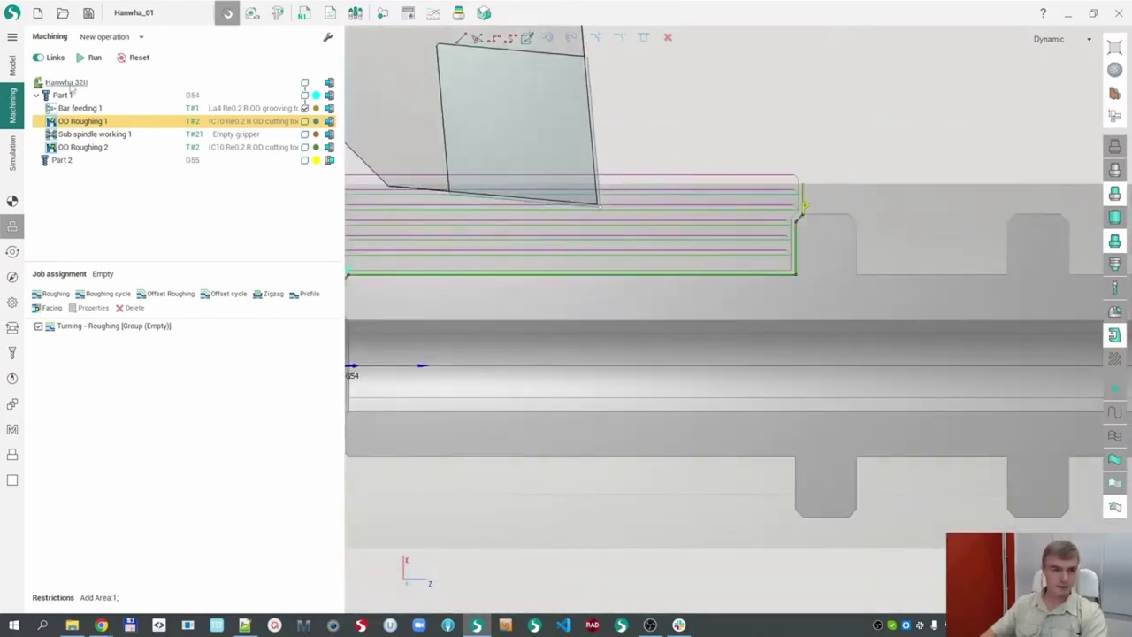
- Recalculate all operations of the Hanwha 32II with the shortened OD Roughing 1 contour
left_click(71, 92)
left_click(67, 82)
left_click(93, 56)
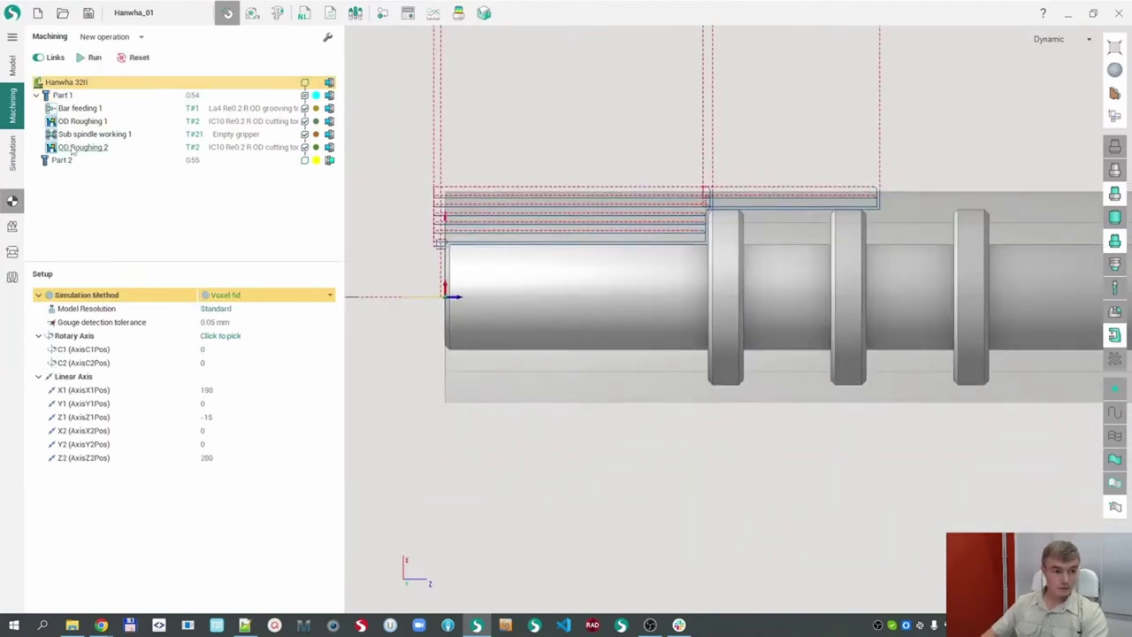
- Simulate the machining of Part 1 through OD Roughing 2, slowing the movement speed to watch the roughing passes
left_click(12, 153)
scroll(530, 228, "down", 4)
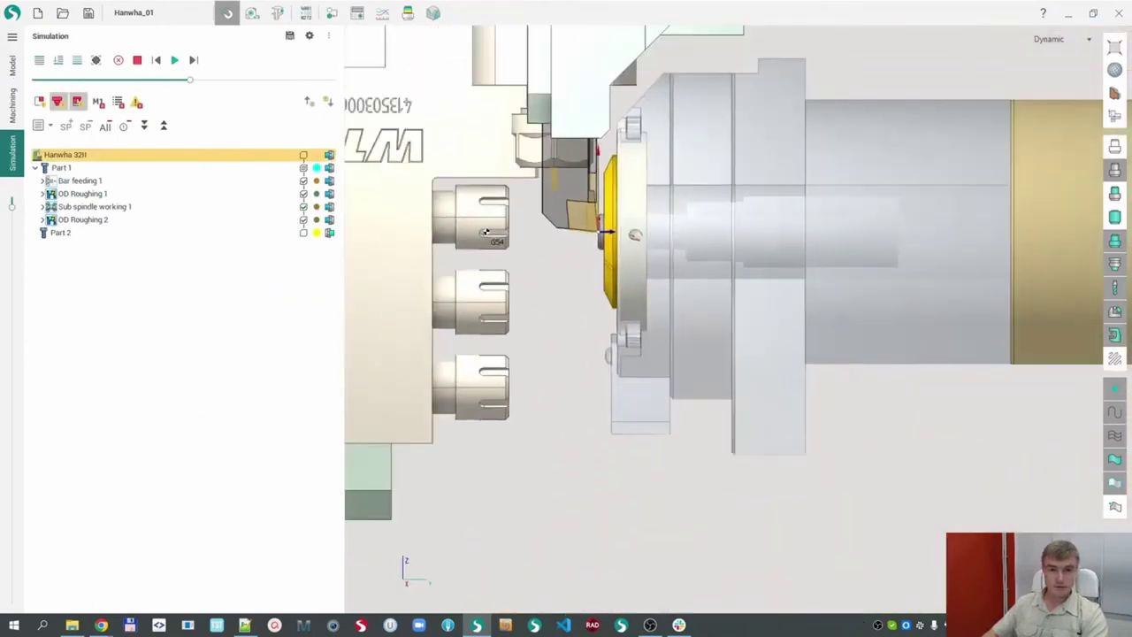
middle_click_drag(778, 265, 833, 346)
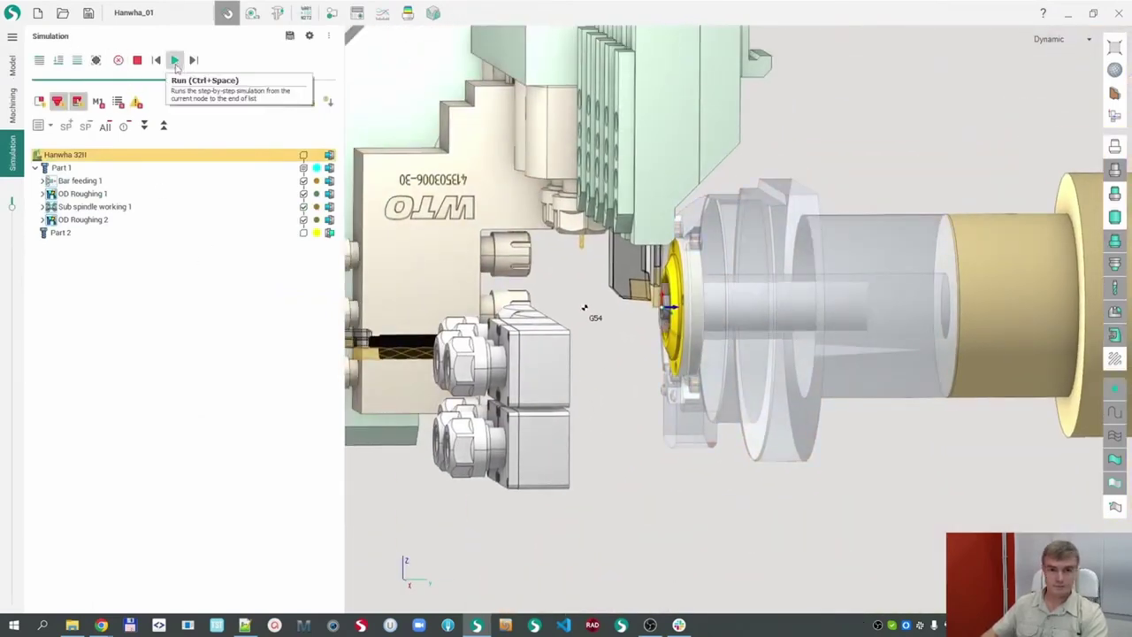
left_click(175, 60)
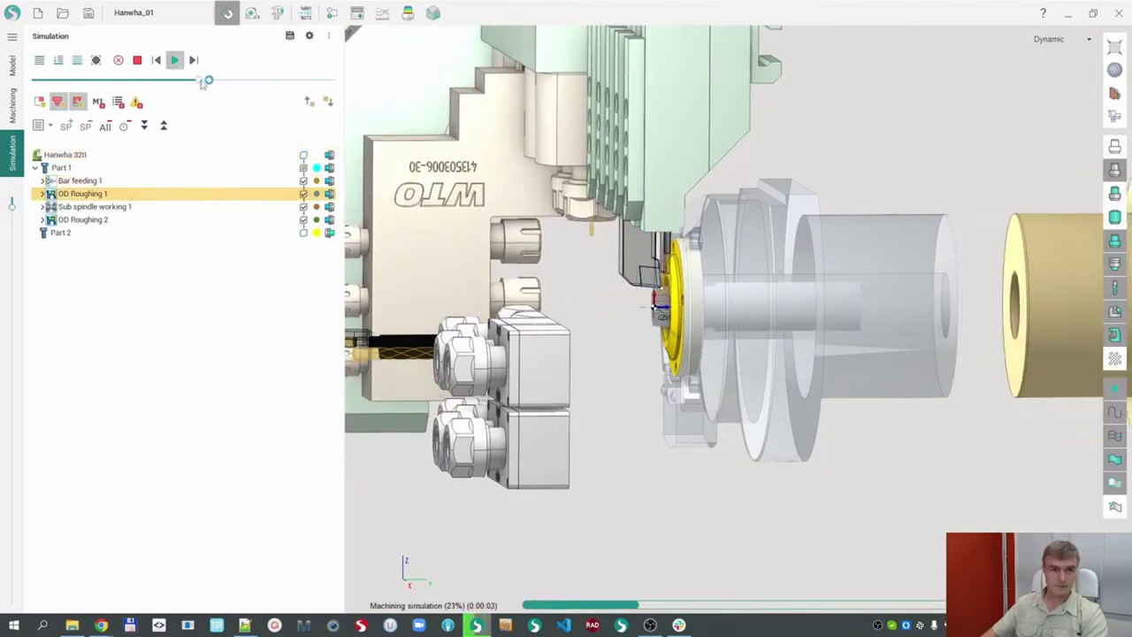
left_click_drag(204, 81, 172, 81)
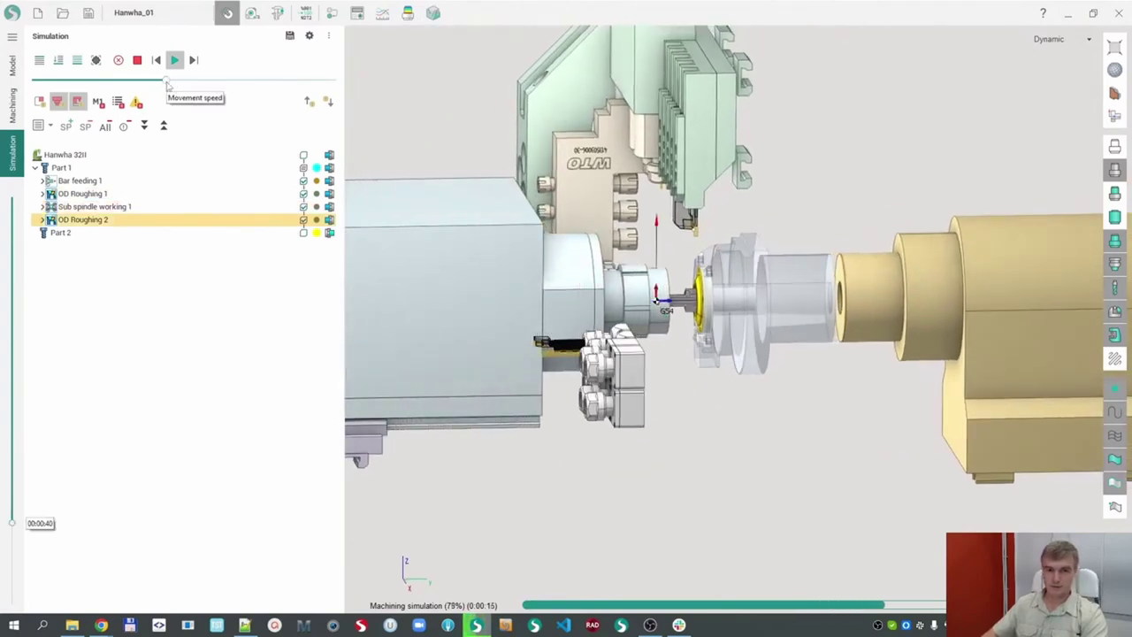
left_click_drag(169, 81, 159, 81)
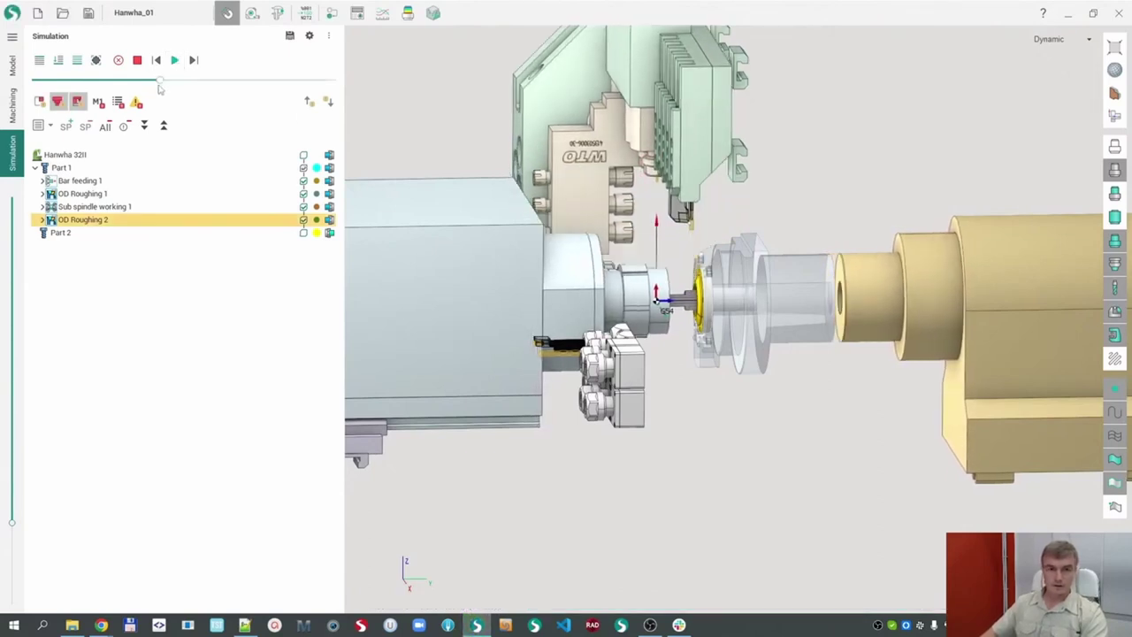
- Return to the machining operations with the machine model hidden and add an OD Grooving operation after OD Roughing 2
left_click(13, 104)
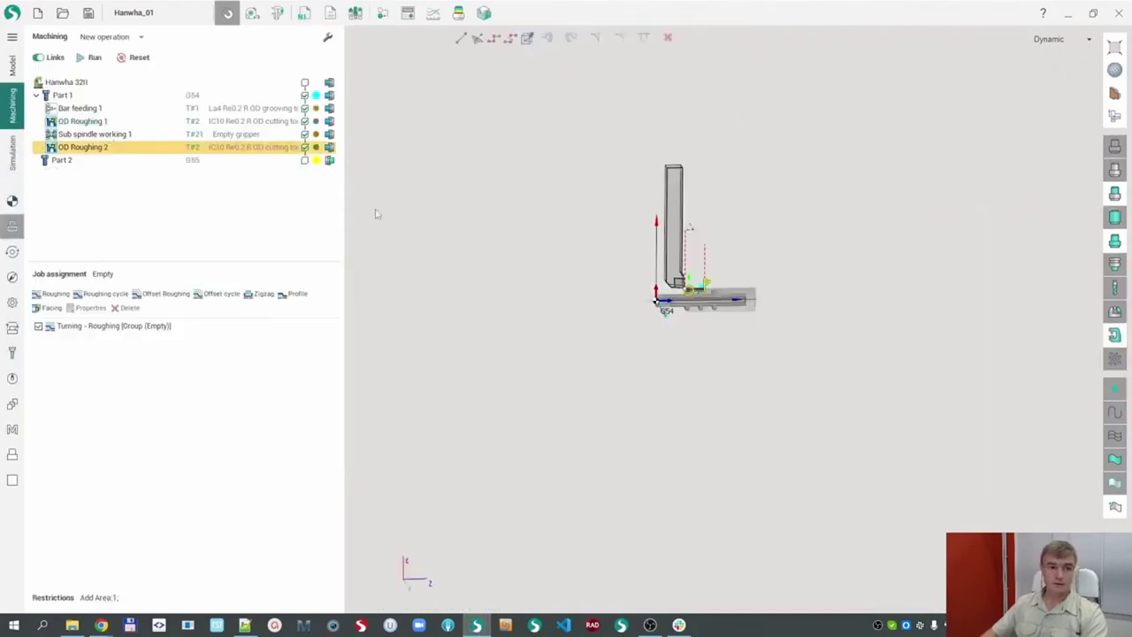
left_click(1115, 339)
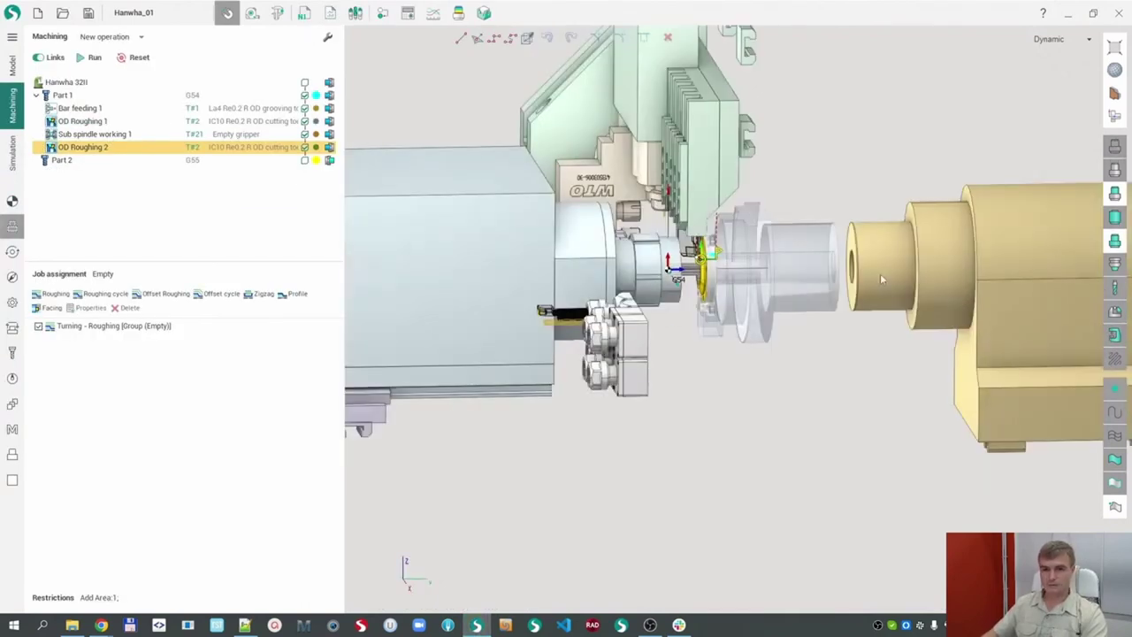
left_click(1115, 335)
scroll(730, 276, "up", 8)
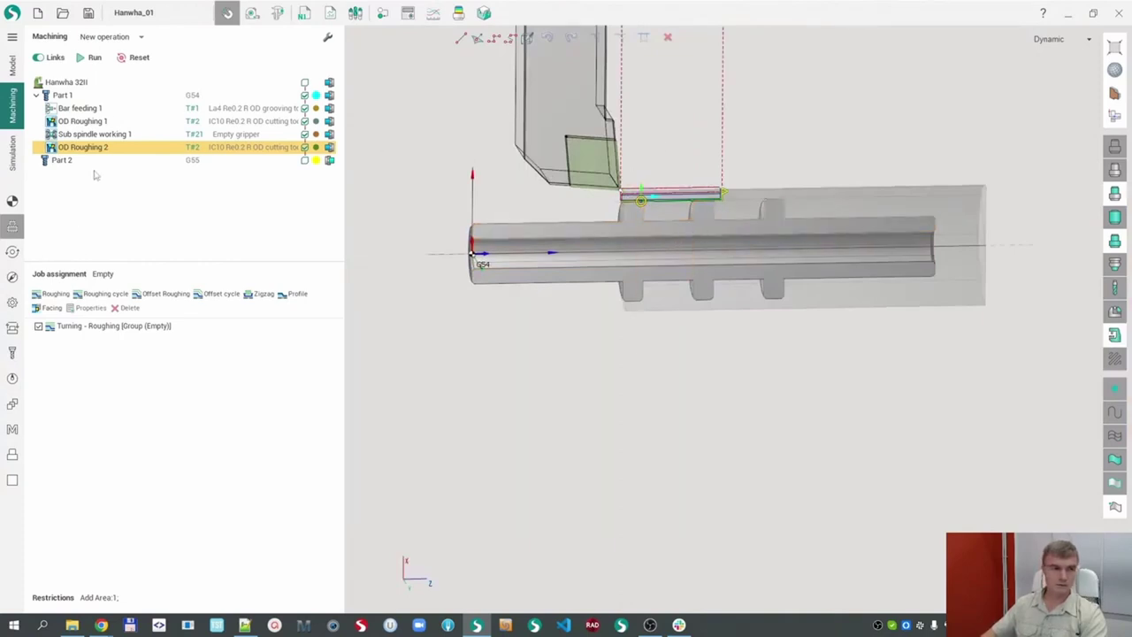
left_click(104, 36)
mouse_move(113, 70)
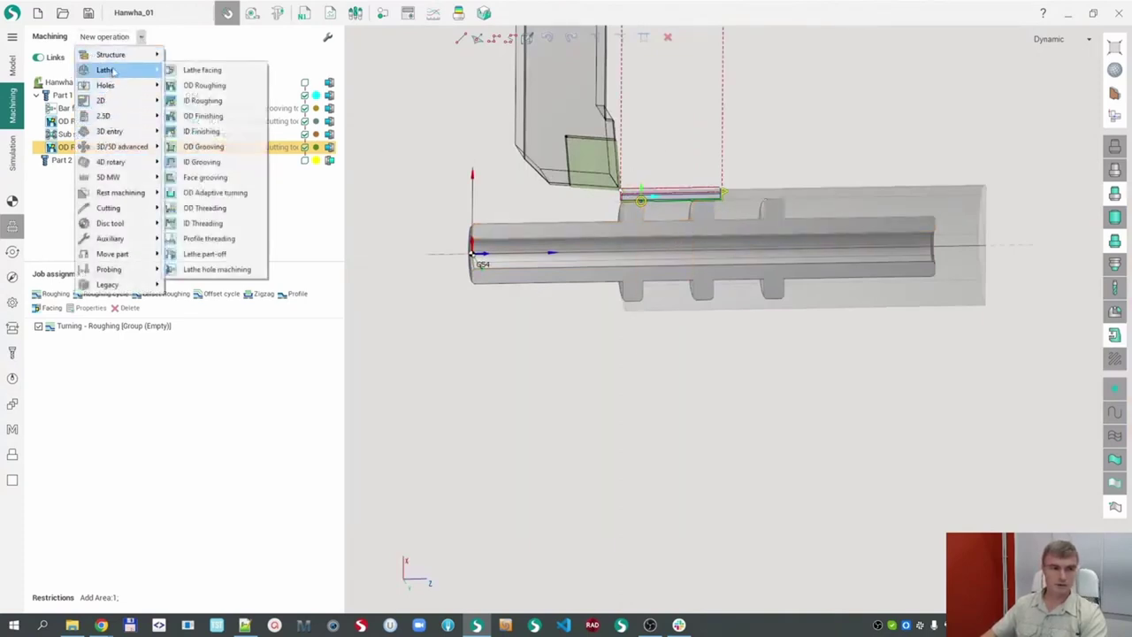
left_click(202, 146)
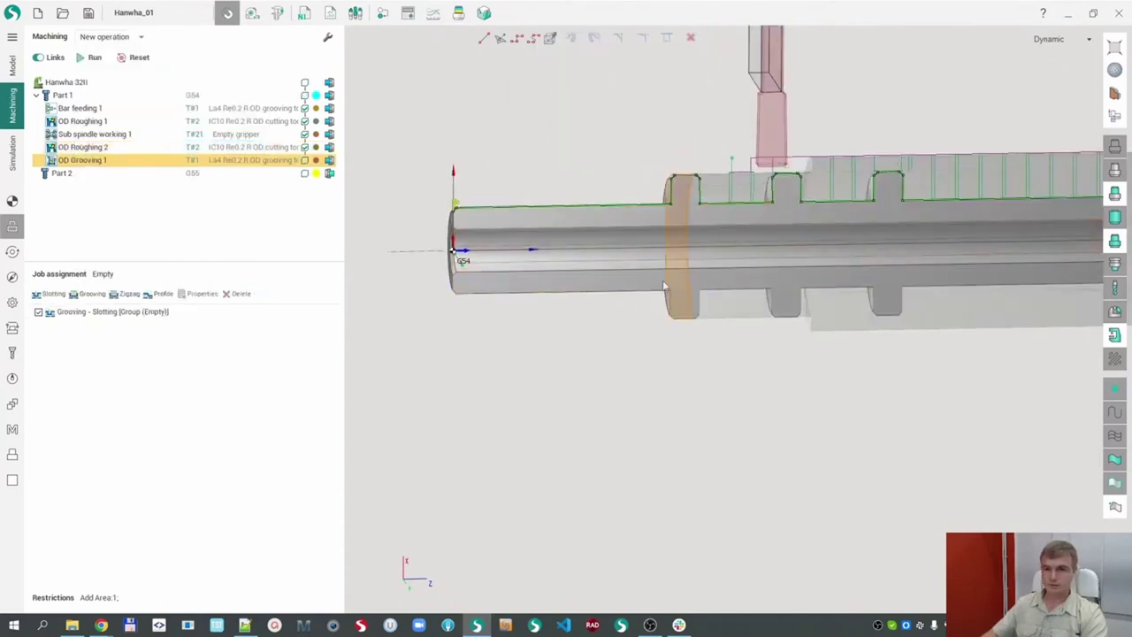
- Replace the default Slotting job of OD Grooving 1 with a Grooving job
left_click(110, 314)
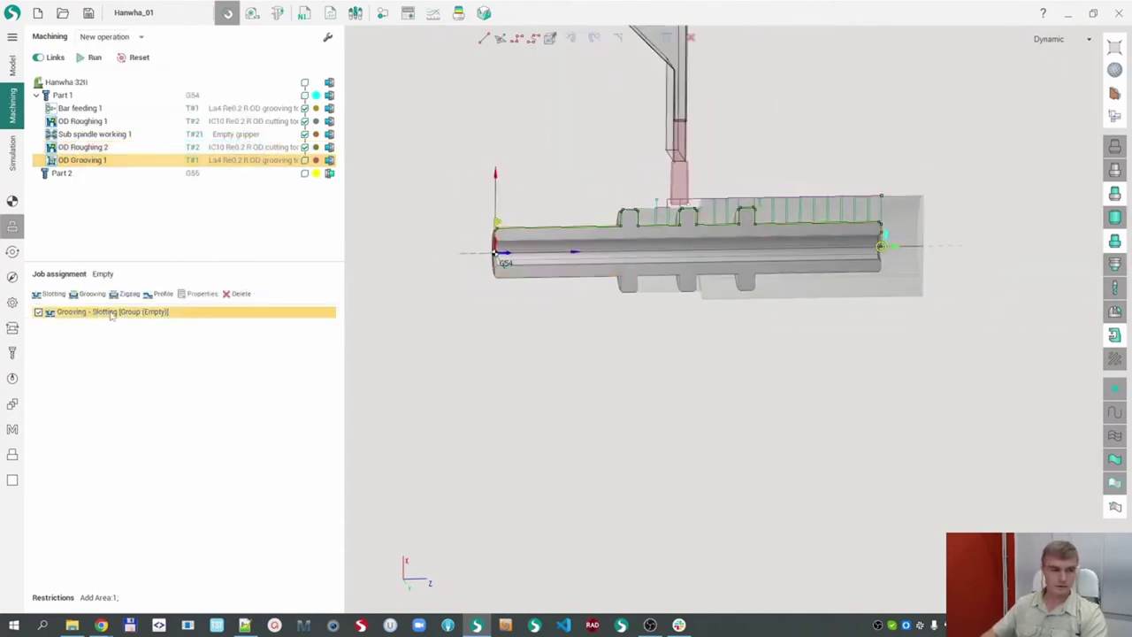
left_click(235, 294)
left_click(91, 294)
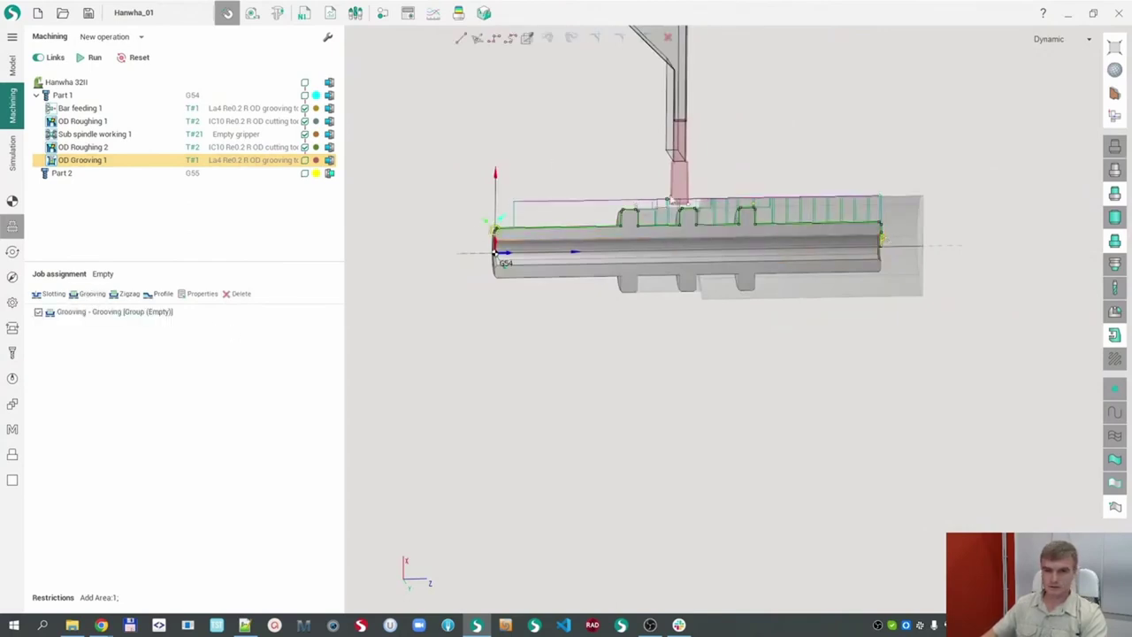
- Limit the OD Grooving 1 contour to the groove between the first and second collars and calculate the toolpath
left_click_drag(496, 232, 649, 180)
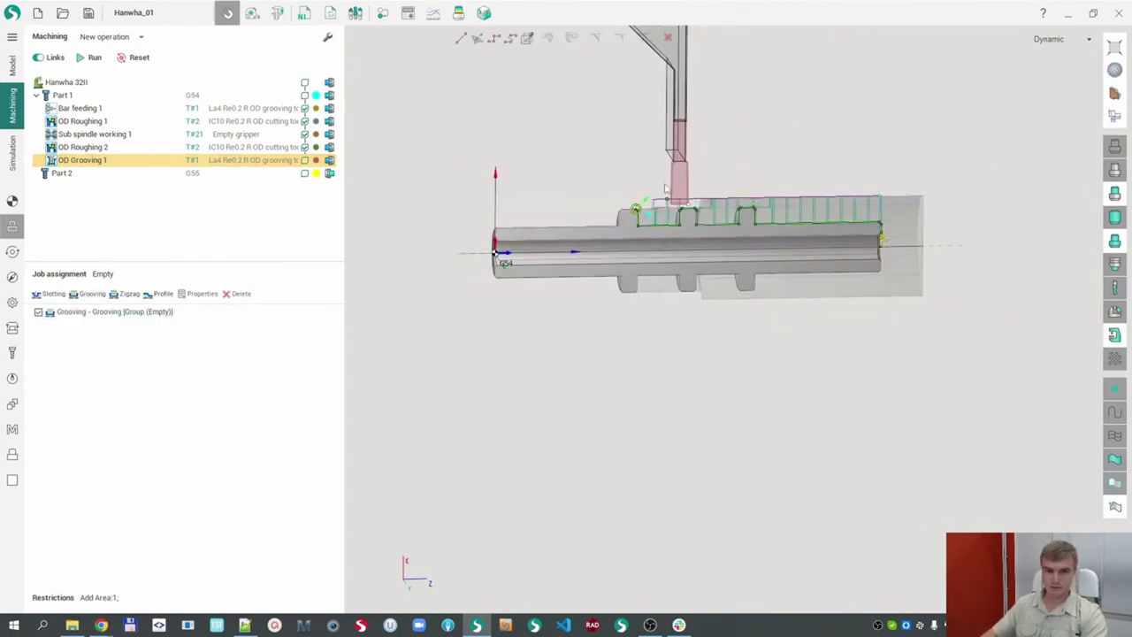
left_click_drag(883, 240, 709, 187)
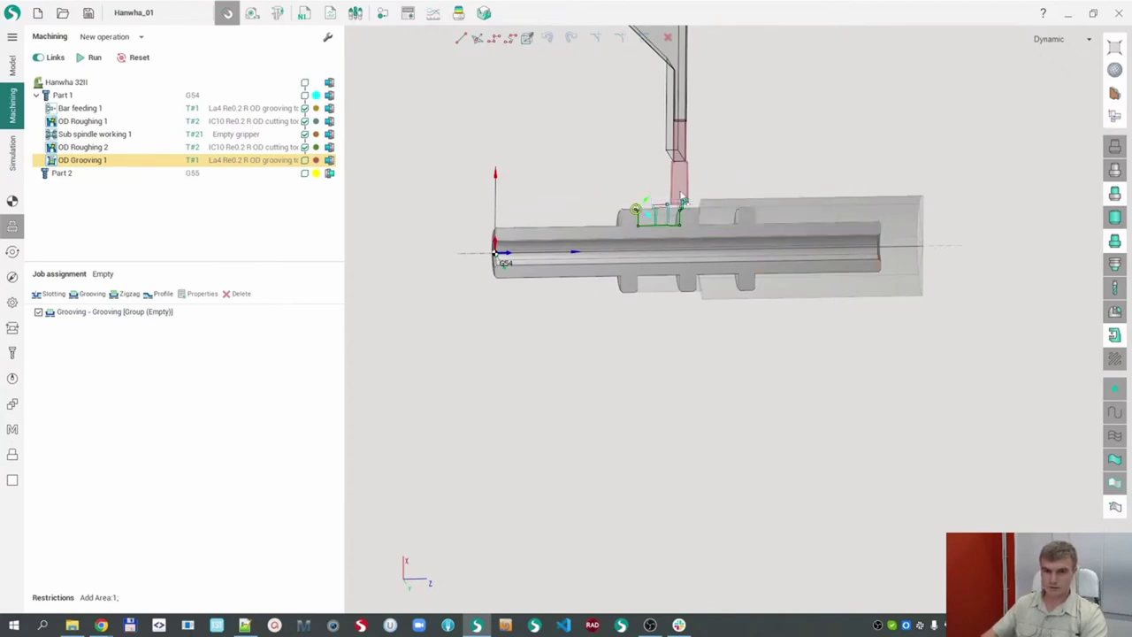
scroll(674, 225, "up", 9)
middle_click_drag(627, 221, 702, 202)
scroll(706, 202, "down", 3)
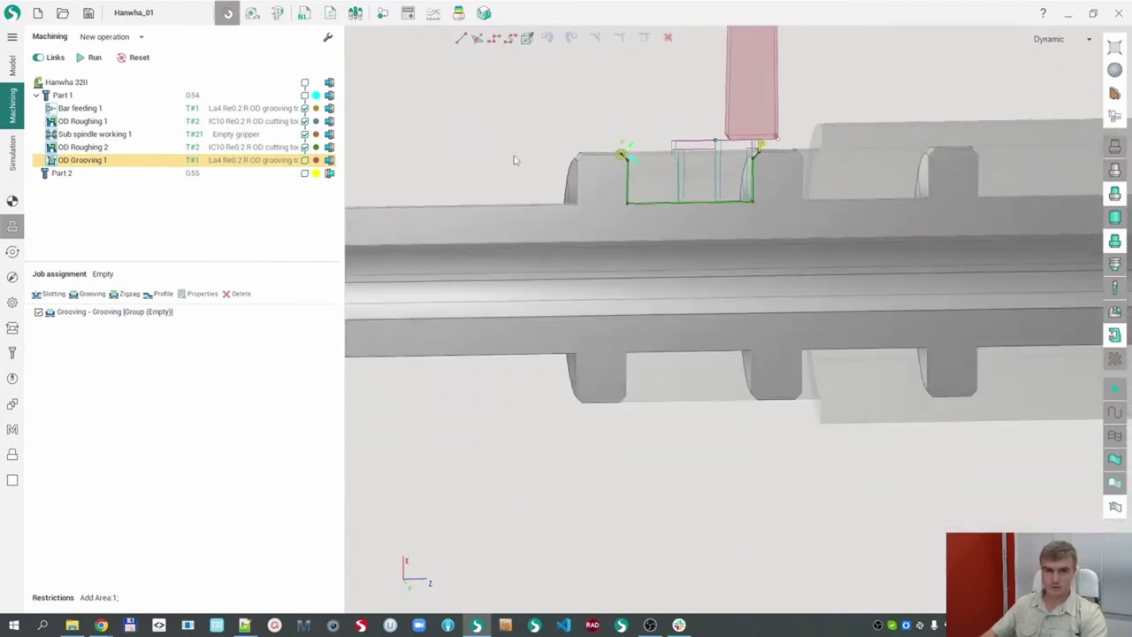
middle_click_drag(514, 159, 456, 129)
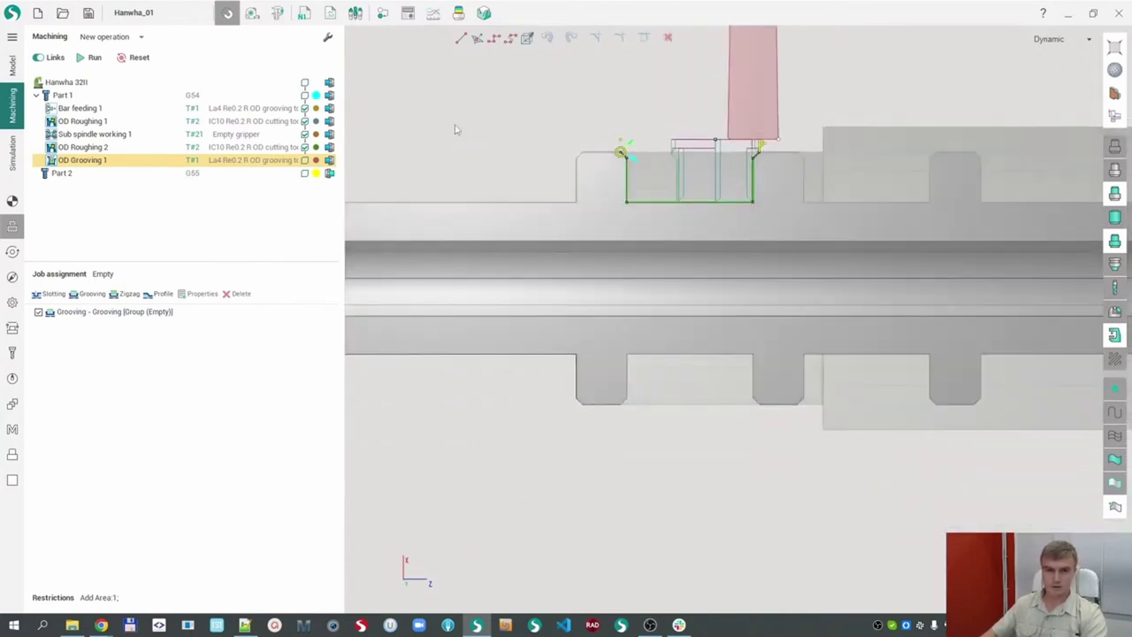
left_click(94, 57)
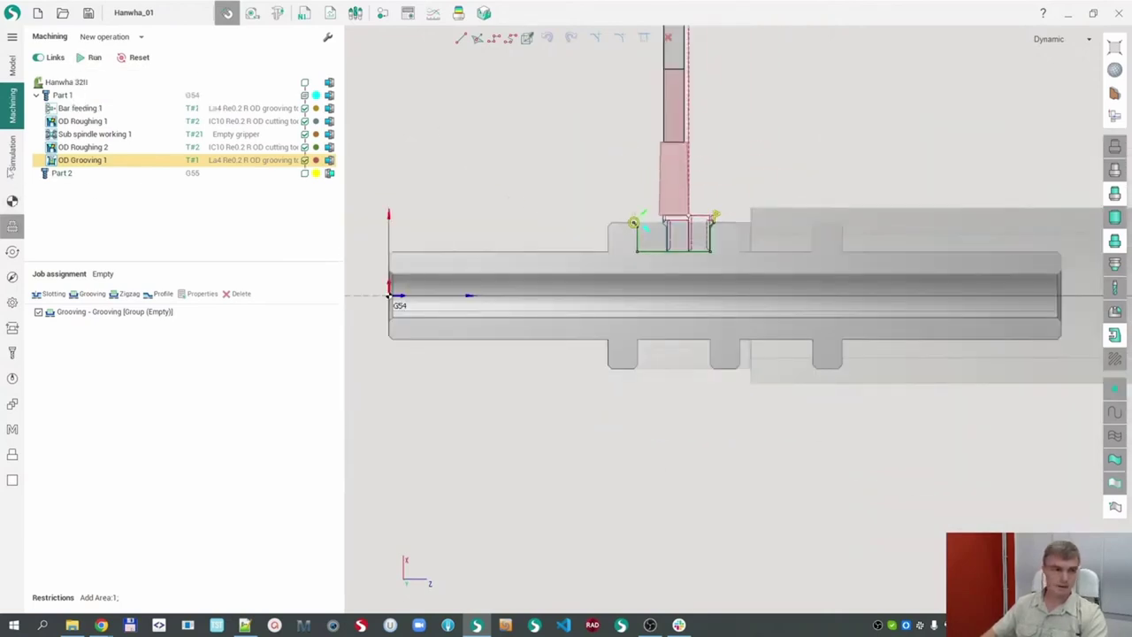
- Simulate OD Grooving 1 at reduced movement speed and examine the grooving cut close to the guide bushing
left_click(13, 159)
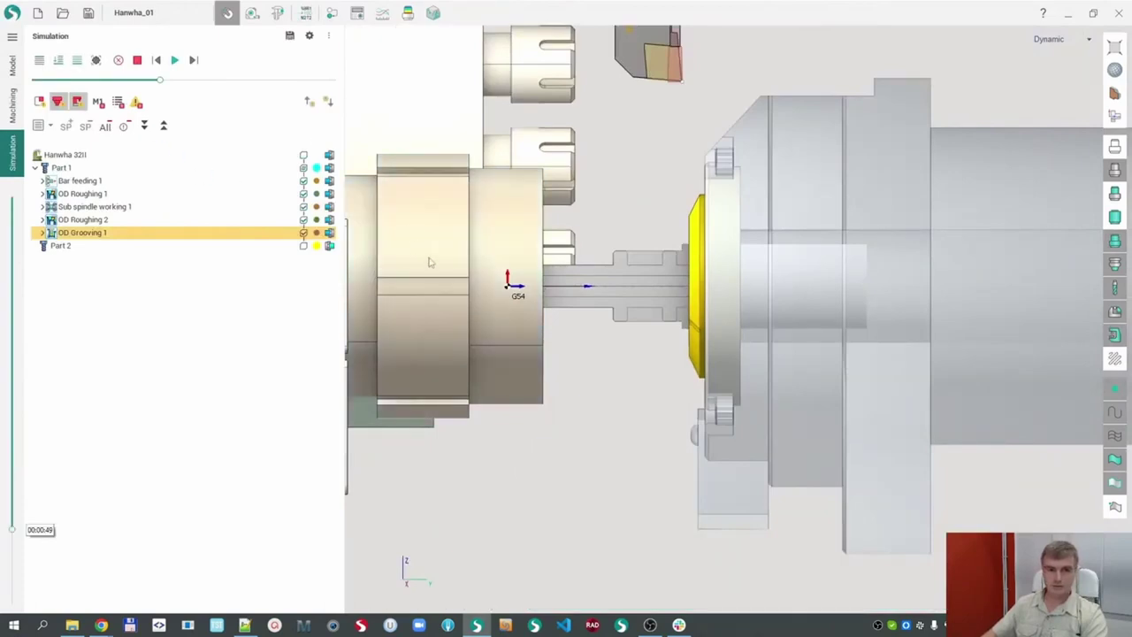
left_click_drag(159, 82, 132, 80)
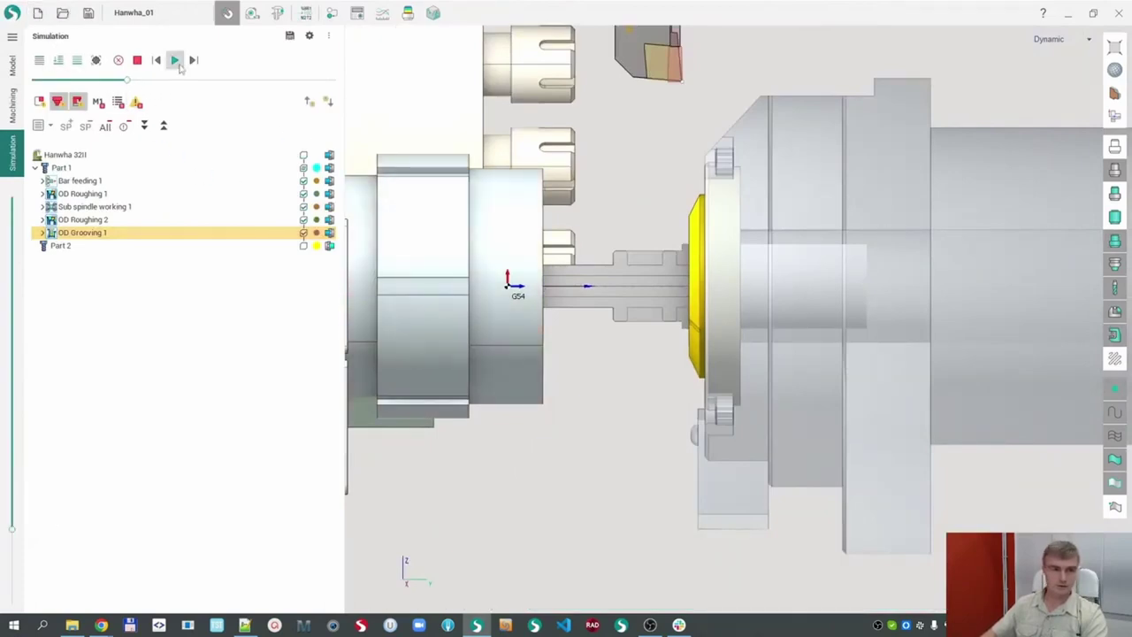
left_click(175, 60)
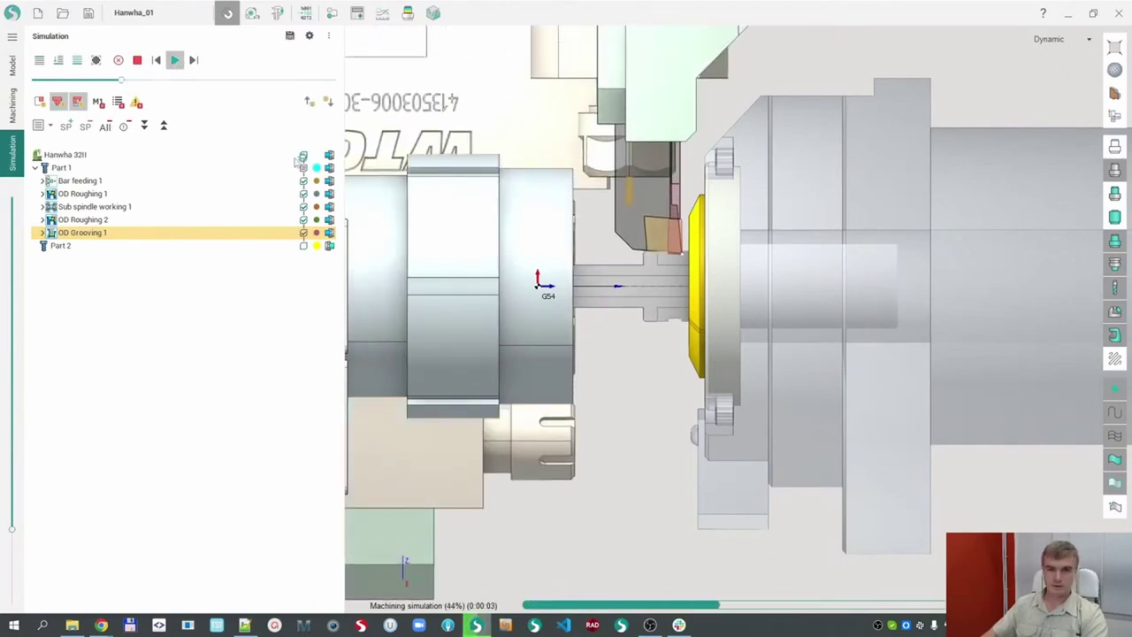
scroll(610, 265, "up", 4)
middle_click_drag(610, 266, 641, 317)
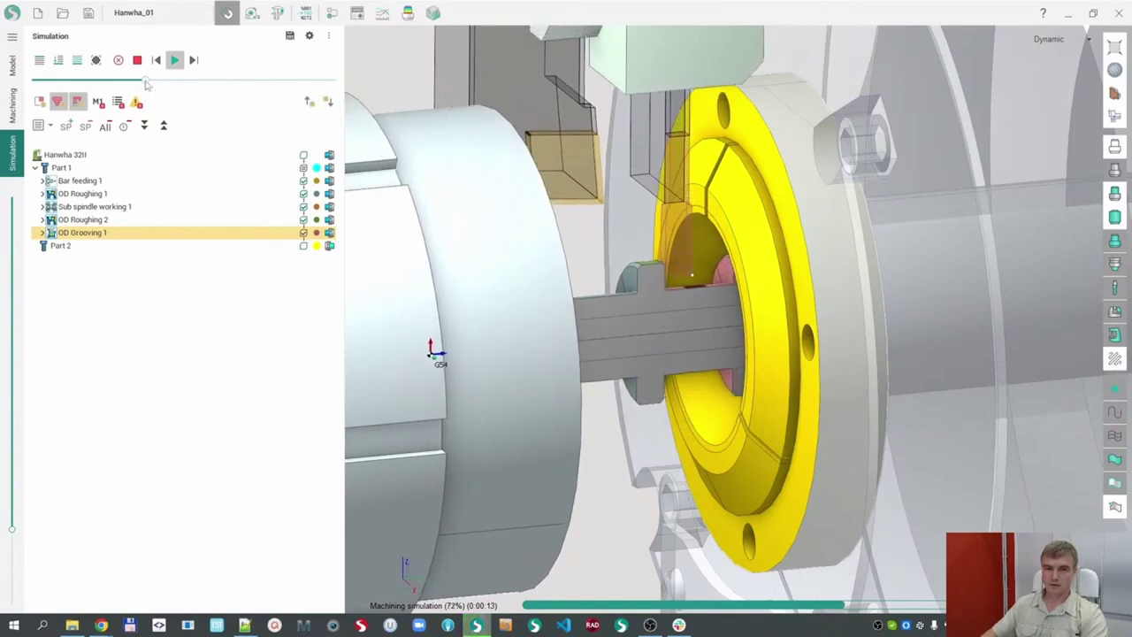
scroll(475, 259, "down", 3)
middle_click_drag(475, 259, 477, 271)
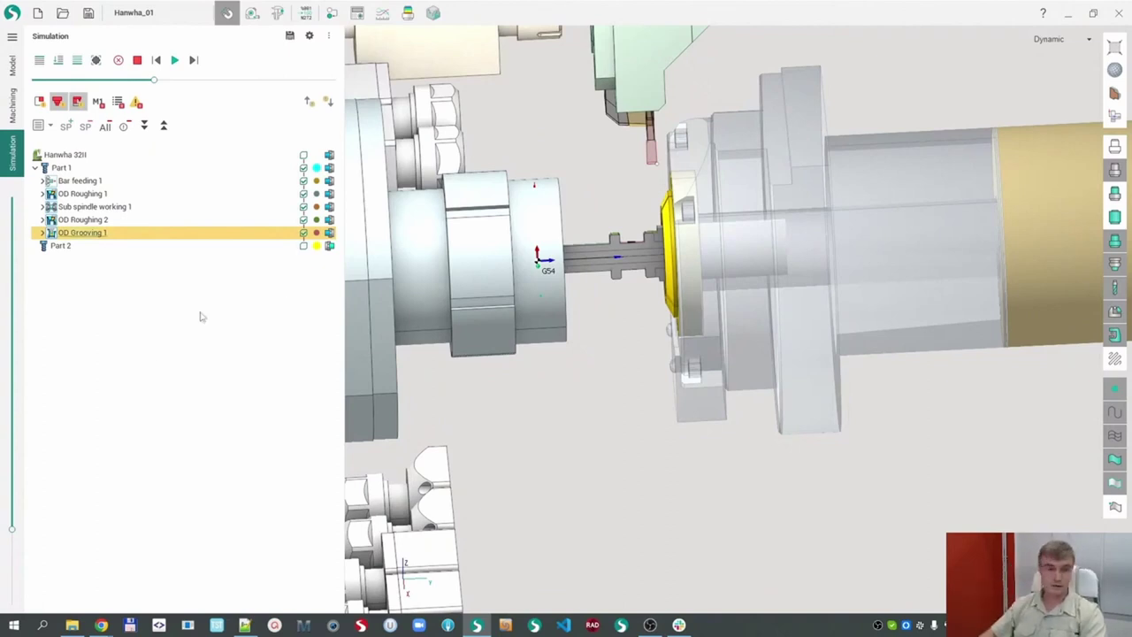
- Review Sub spindle working 1 in the simulation and its strategy, and bring up the available move-part operation types
left_click(60, 207)
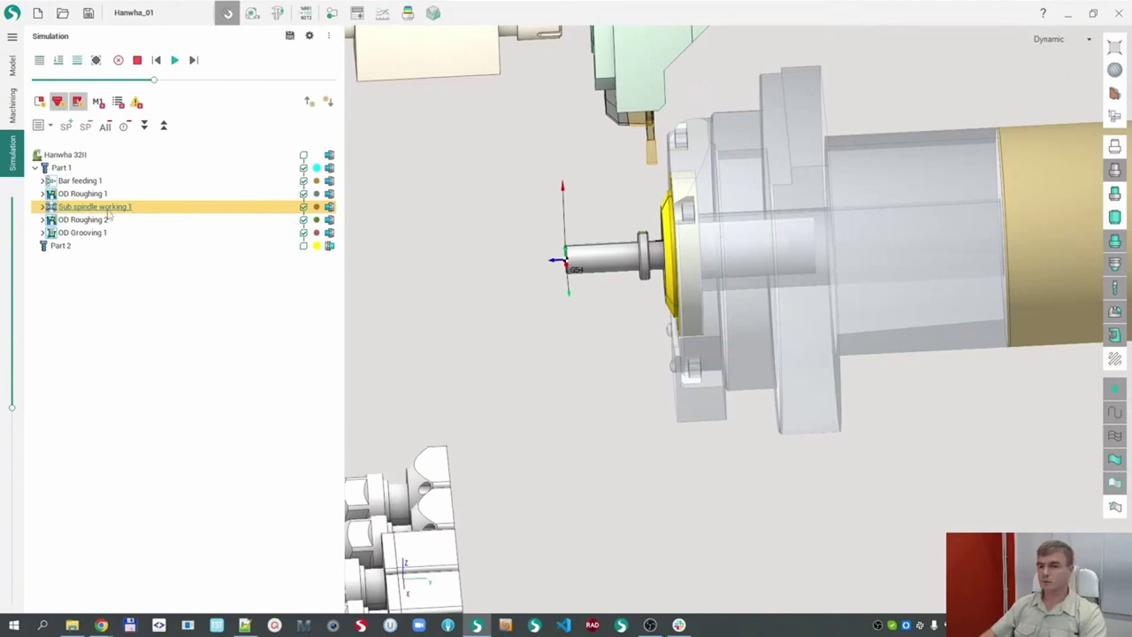
left_click(13, 108)
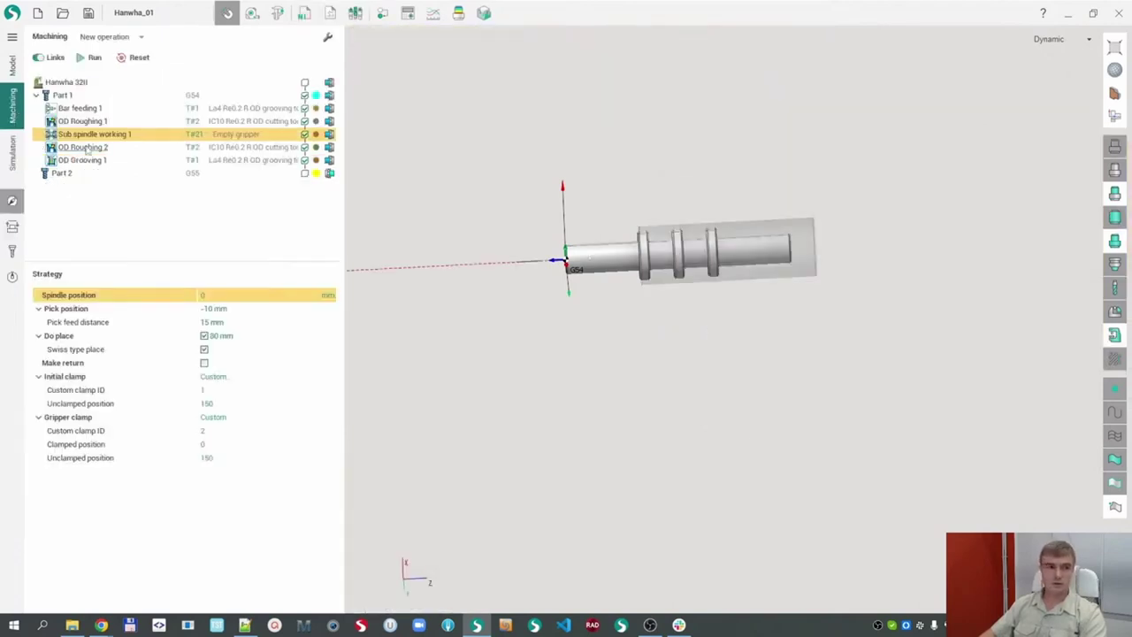
left_click(140, 37)
mouse_move(127, 257)
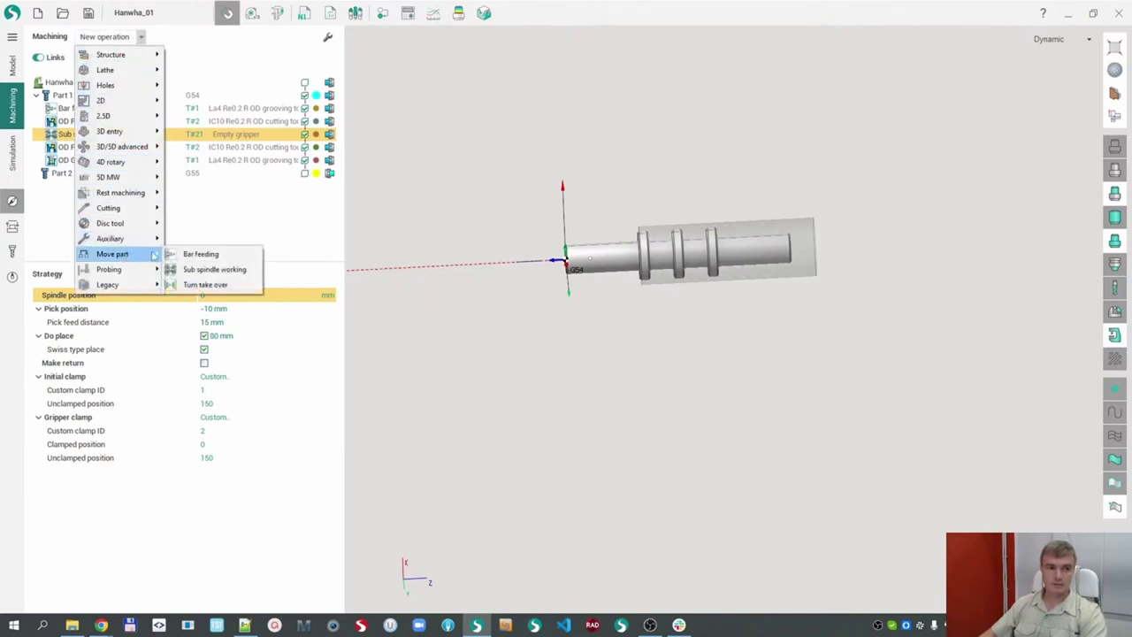